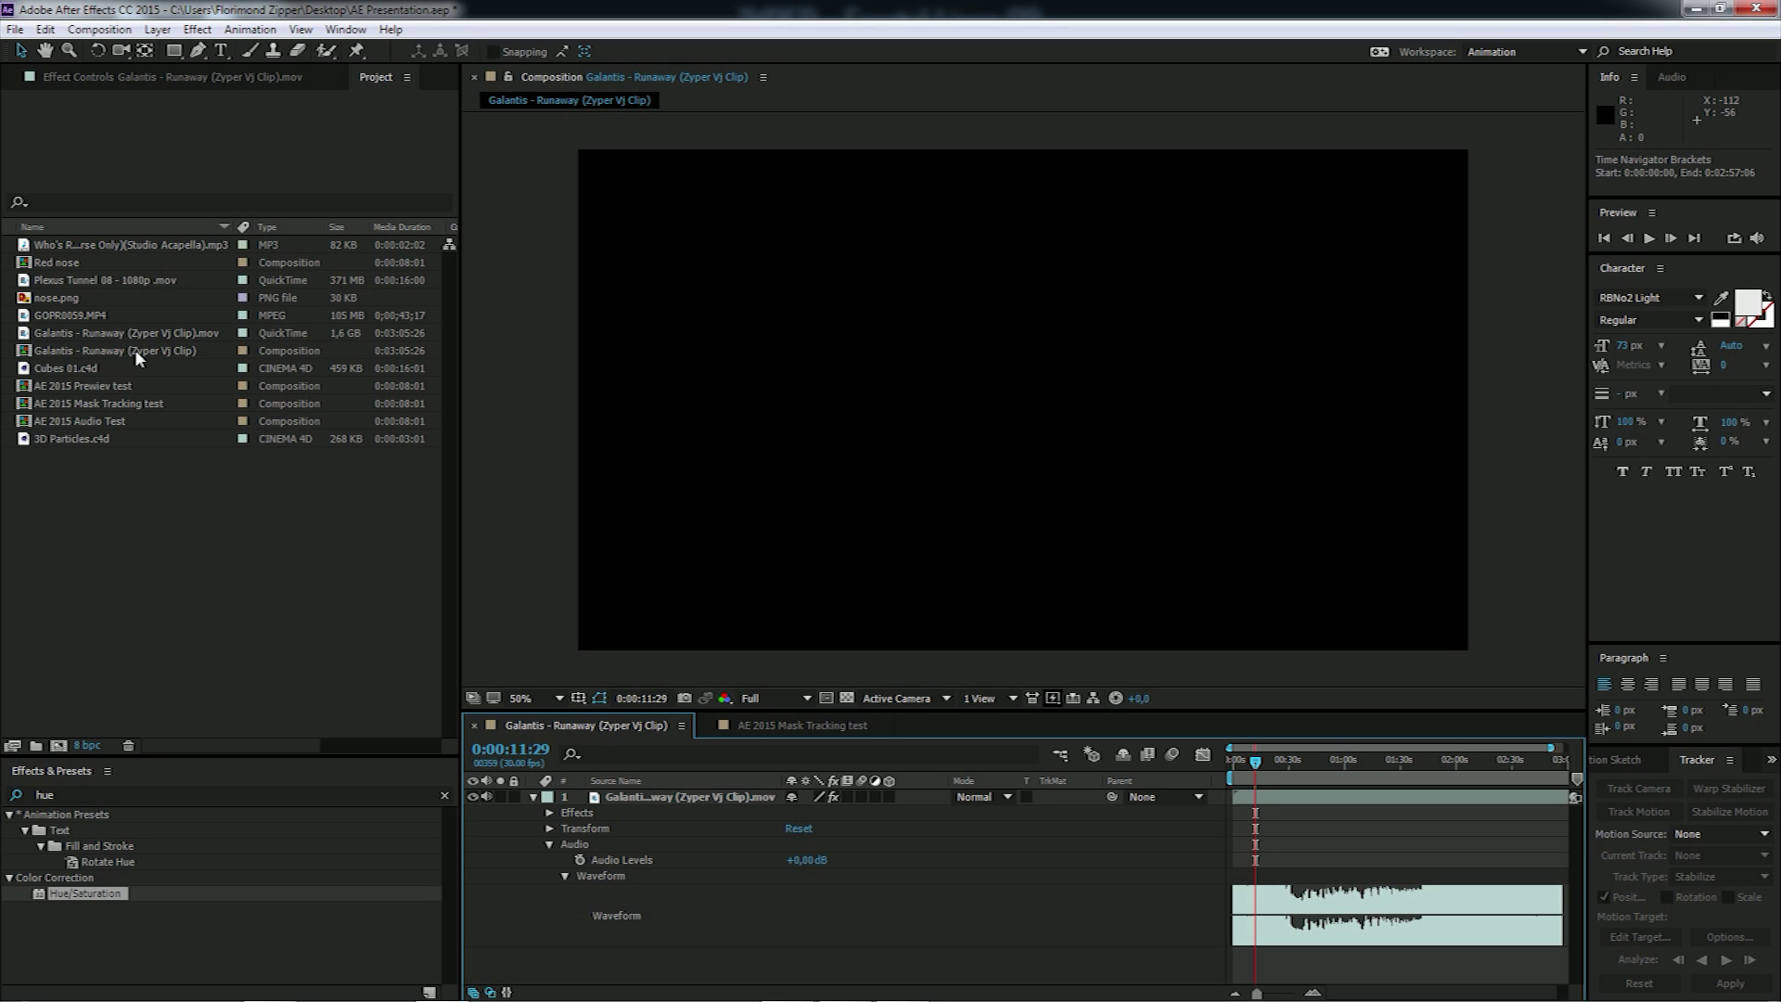
Step: Preview the Galantis composition from 0:00:36:28, with the timeline scaled to show the audio waveform in more detail
left_click(1290, 768)
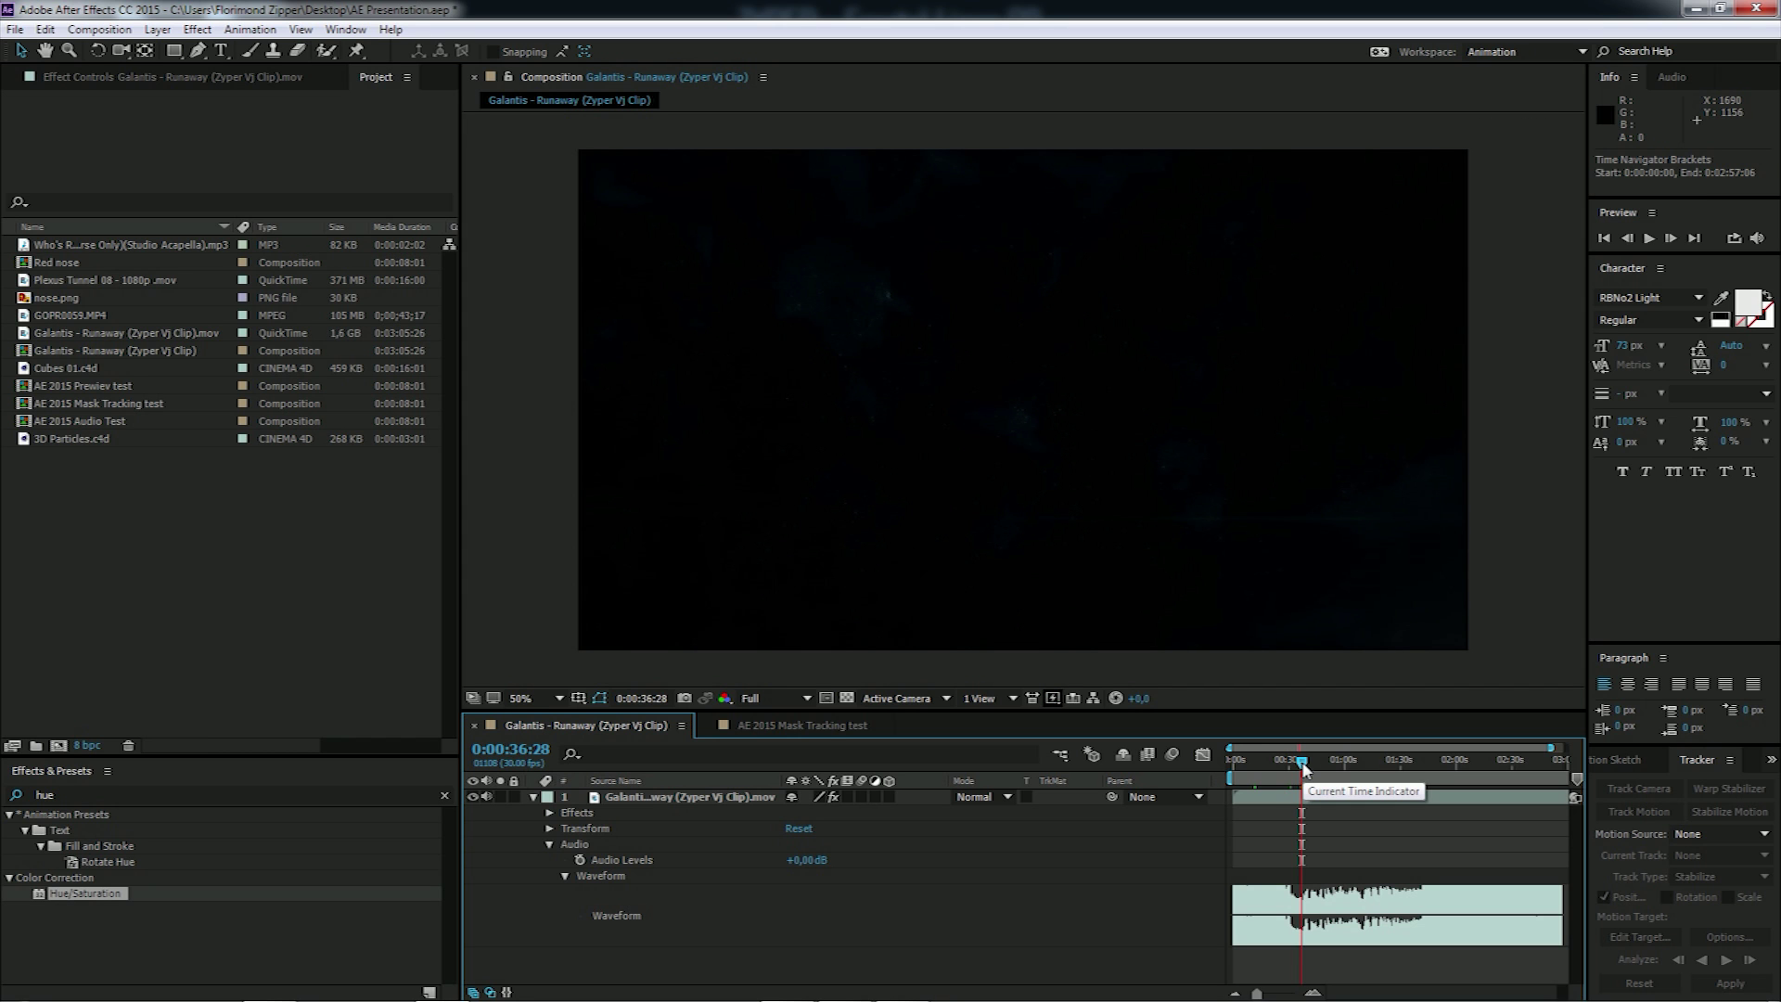
left_click(1303, 766, "ctrl")
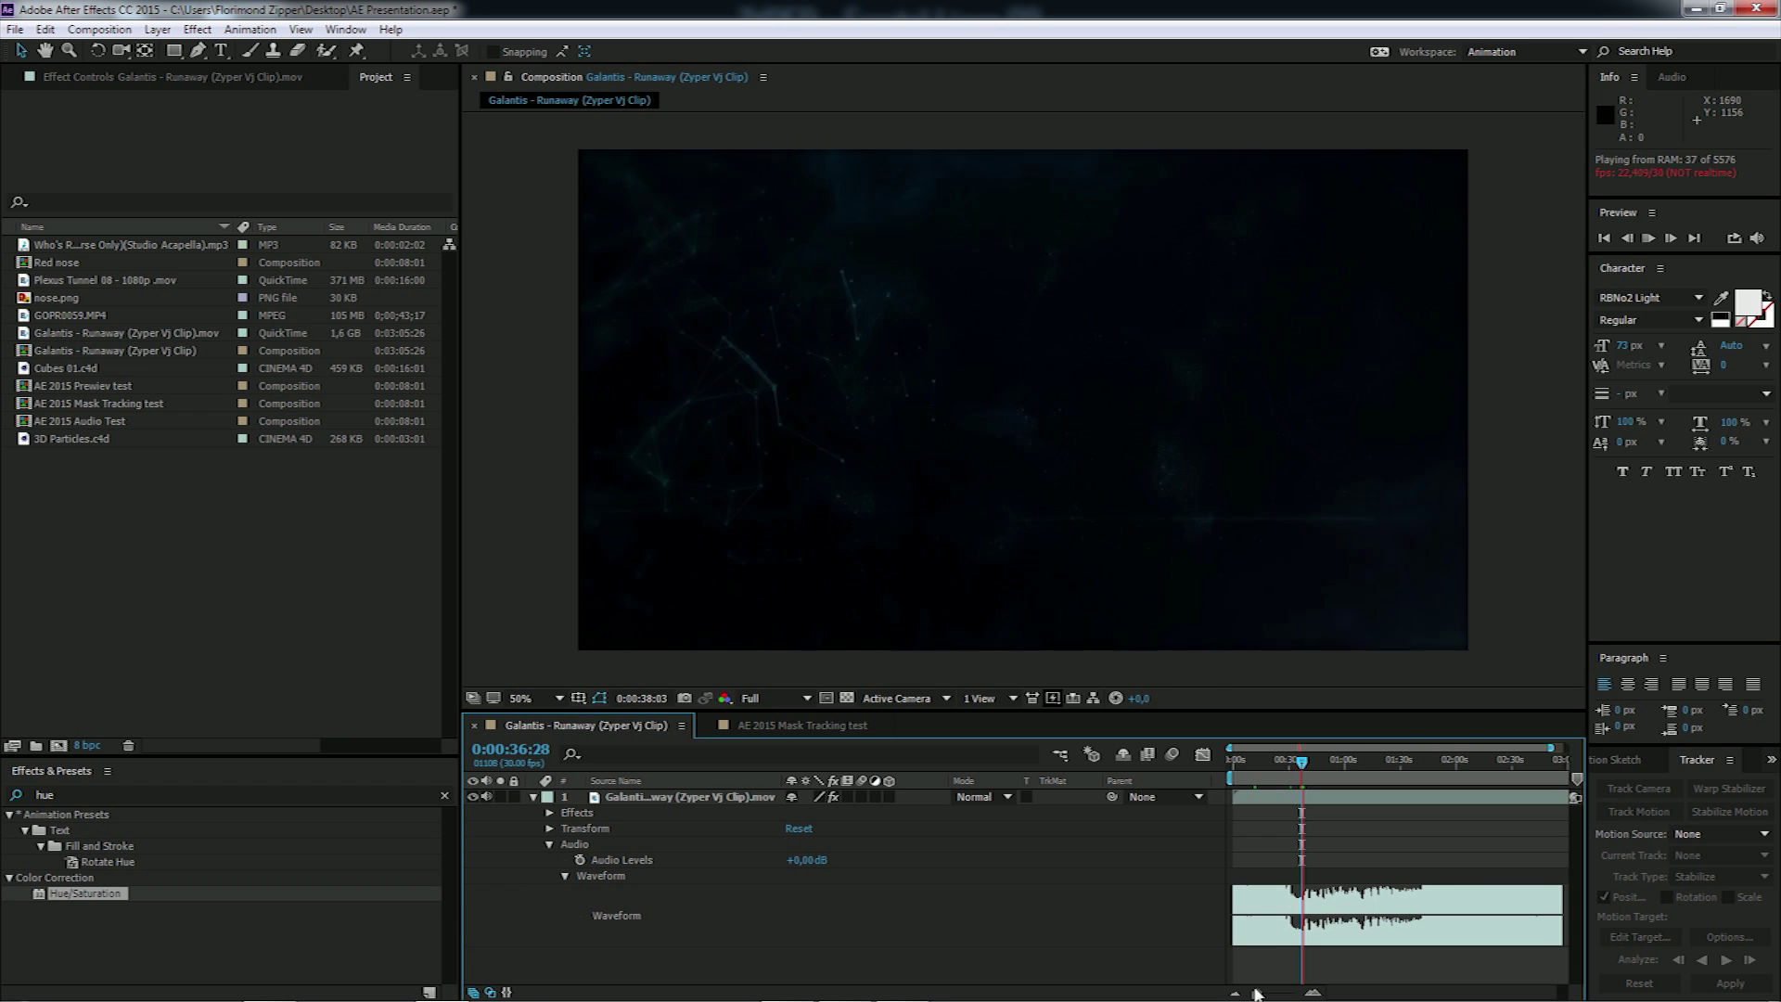
left_click_drag(1257, 993, 1288, 994)
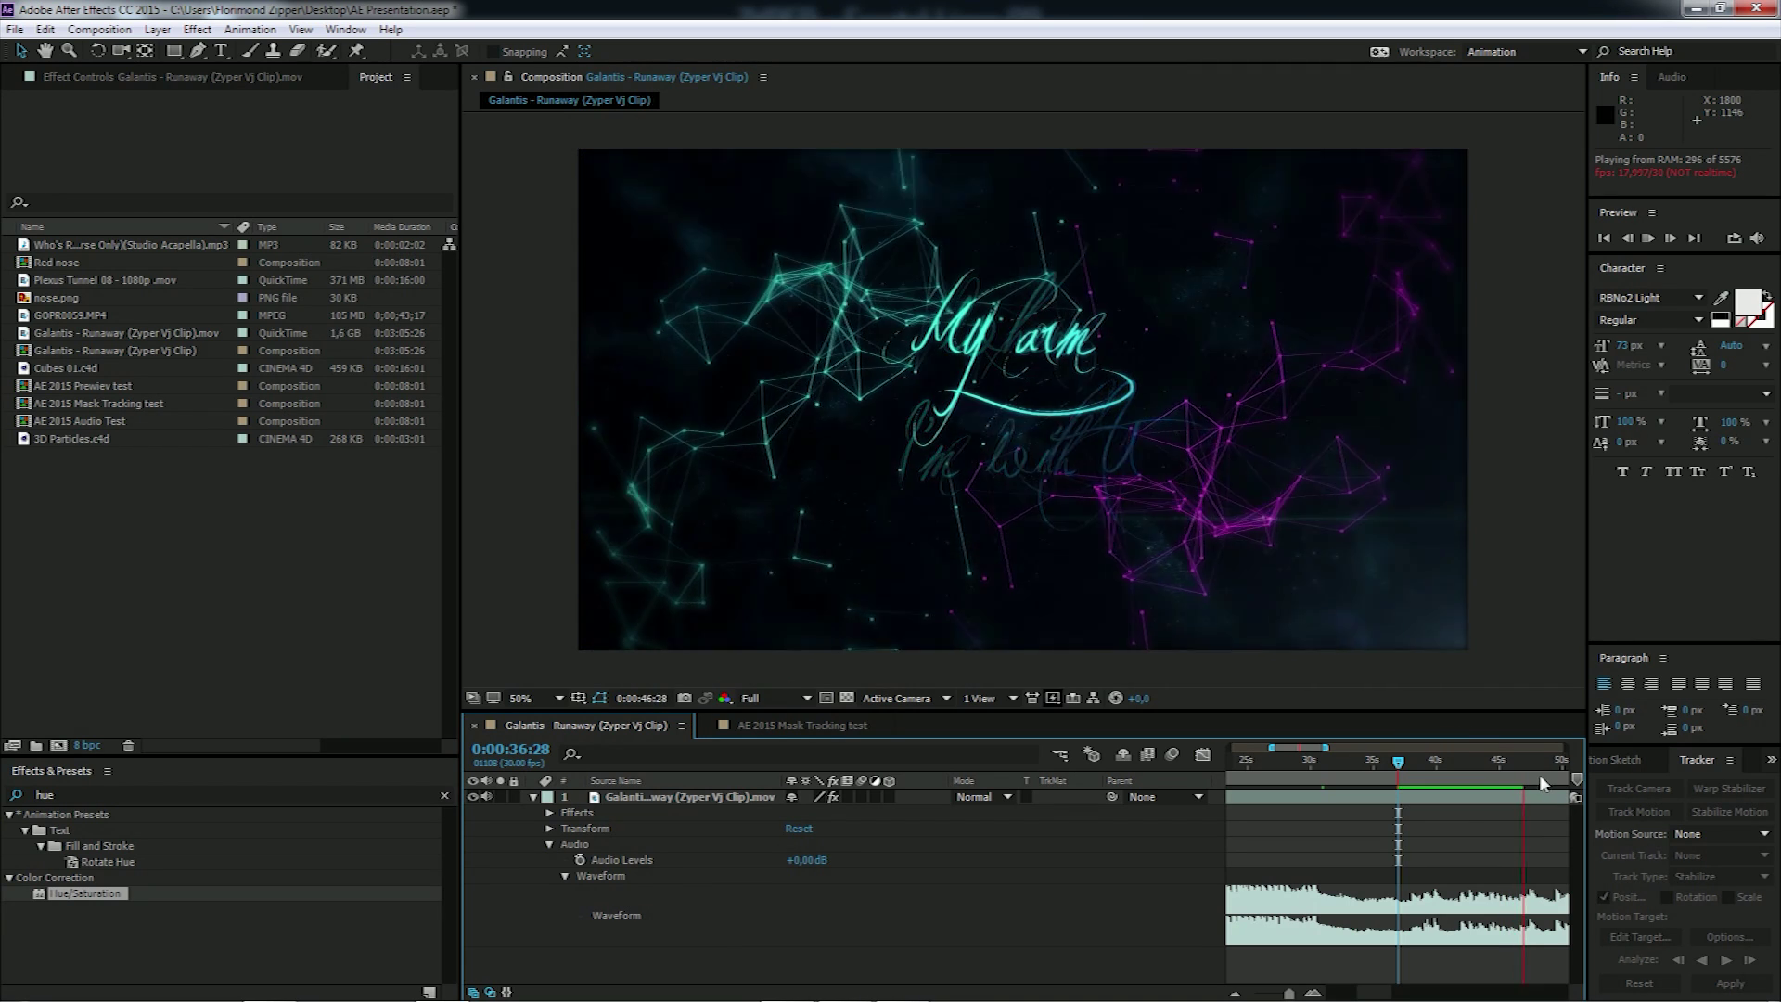
scroll(1428, 834, "down", 3)
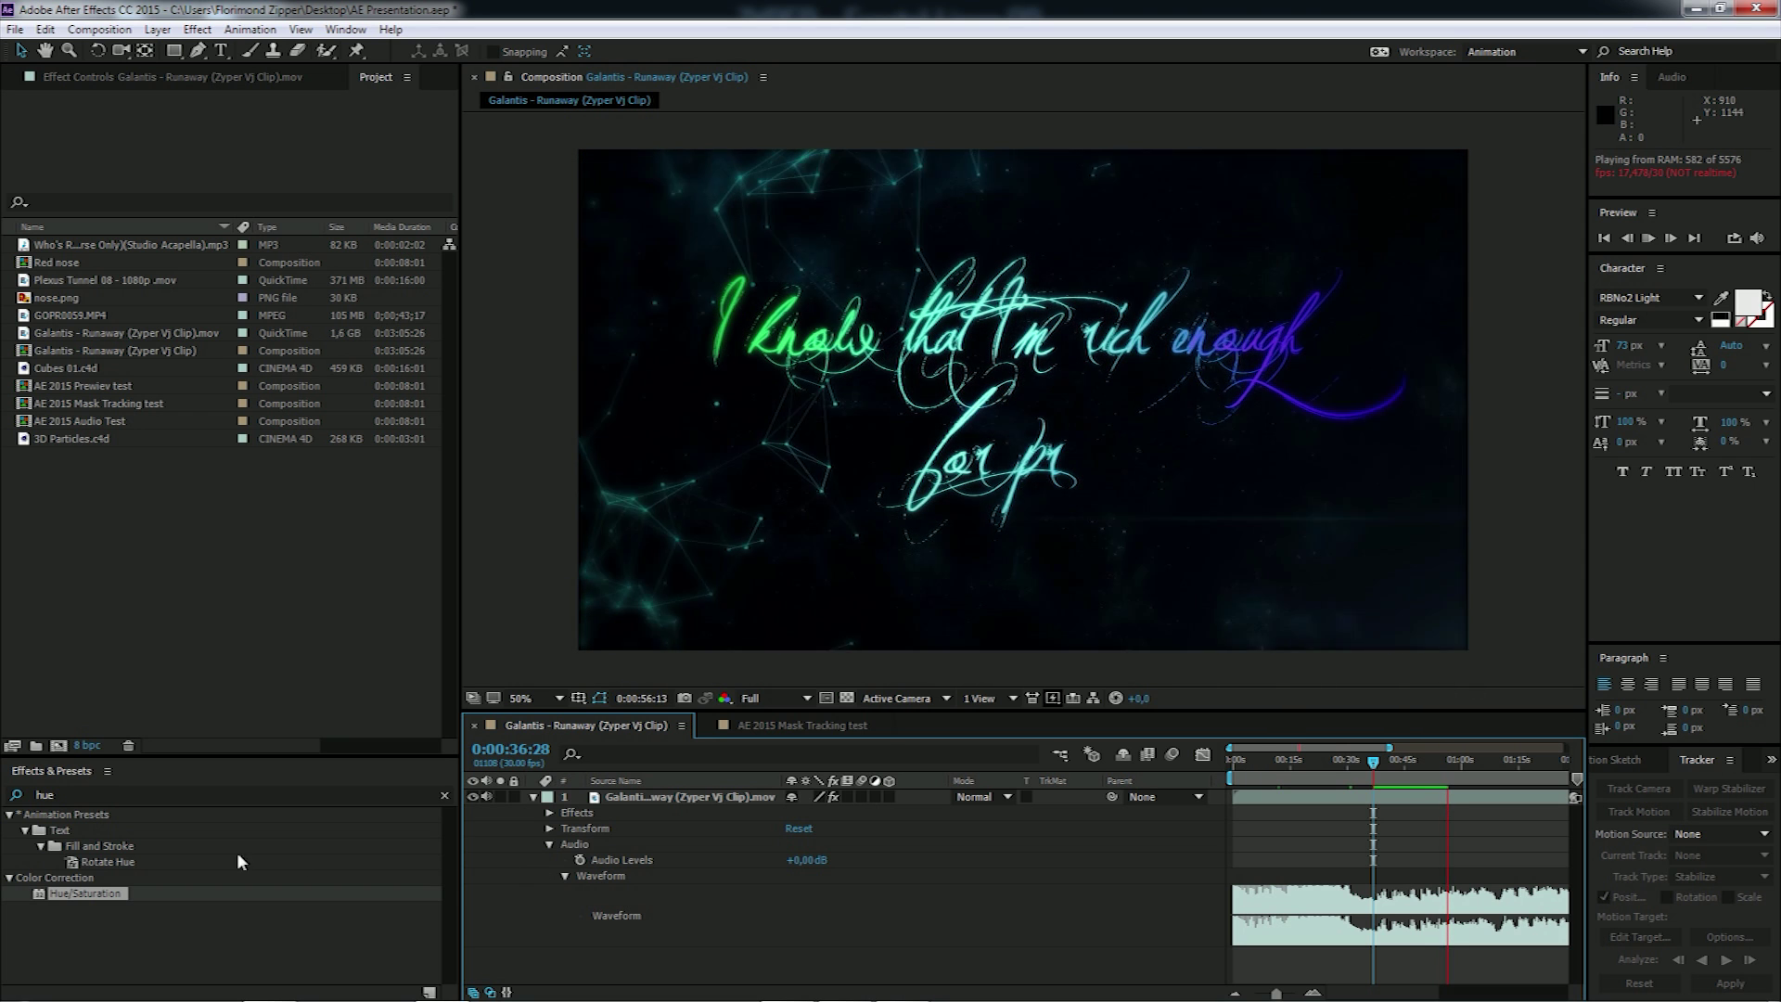
Step: Replay the rendered preview from 0:00:36:28 and stop it at 0:00:43:20
left_click_drag(84, 892, 610, 807)
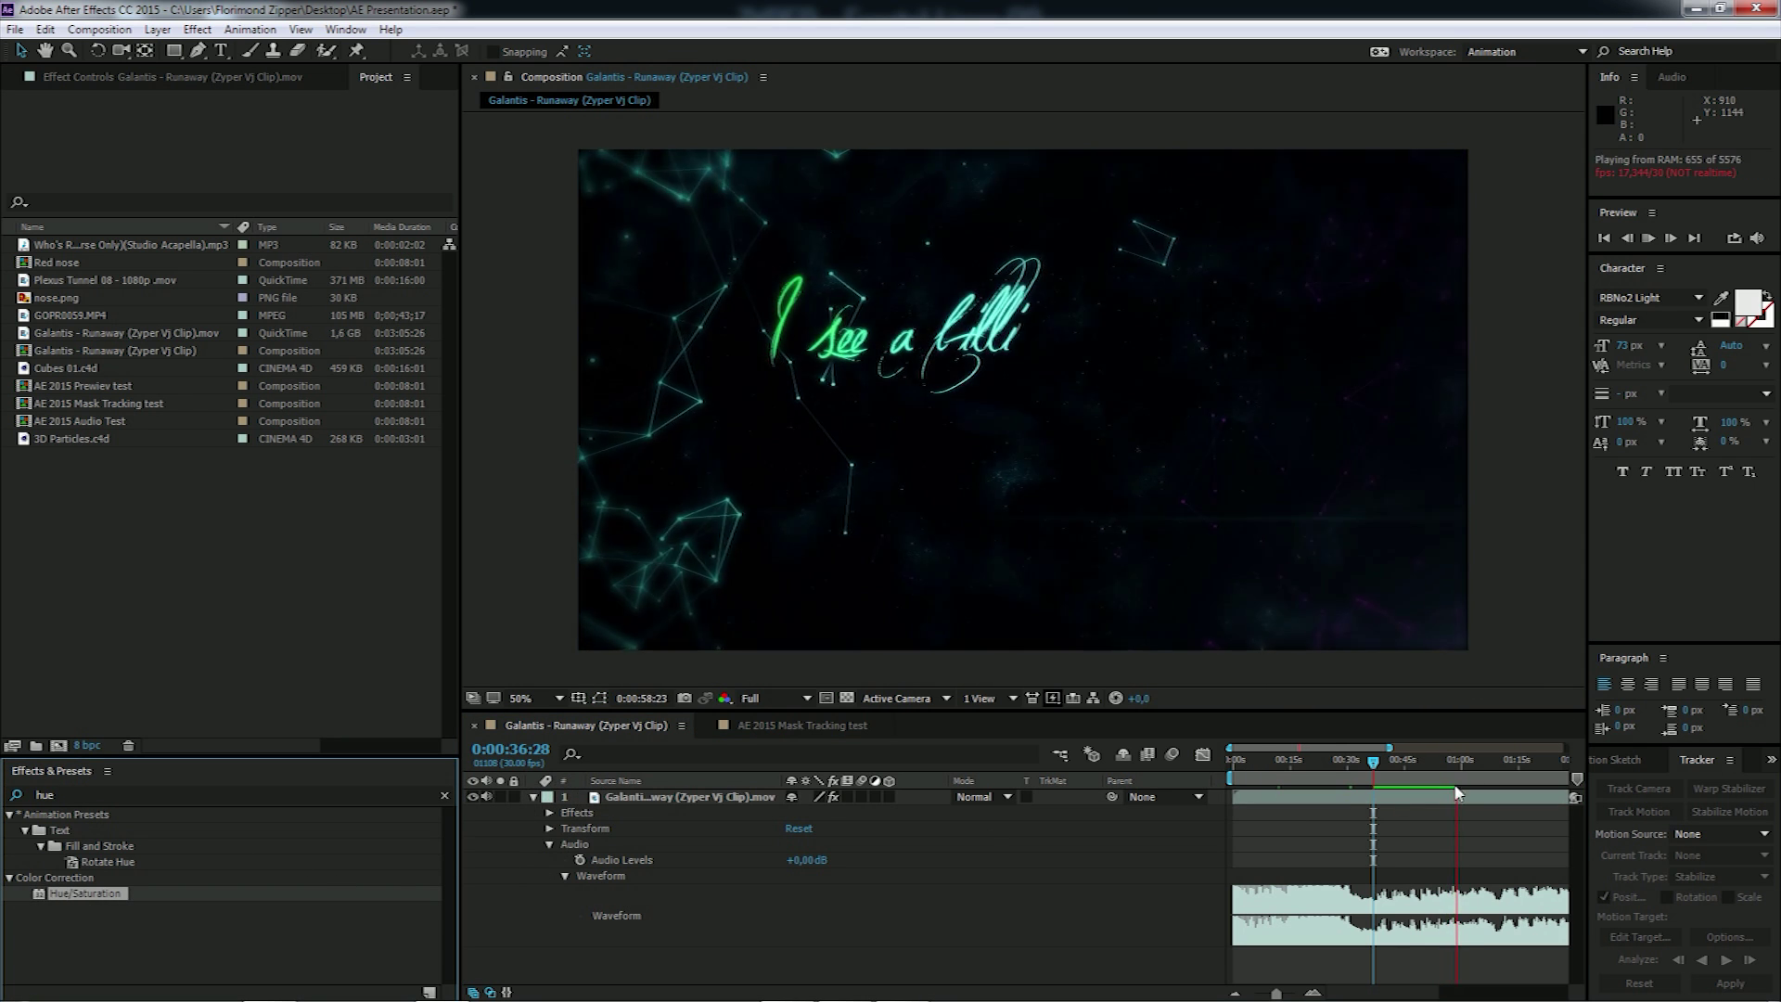
left_click(1385, 805)
key("space")
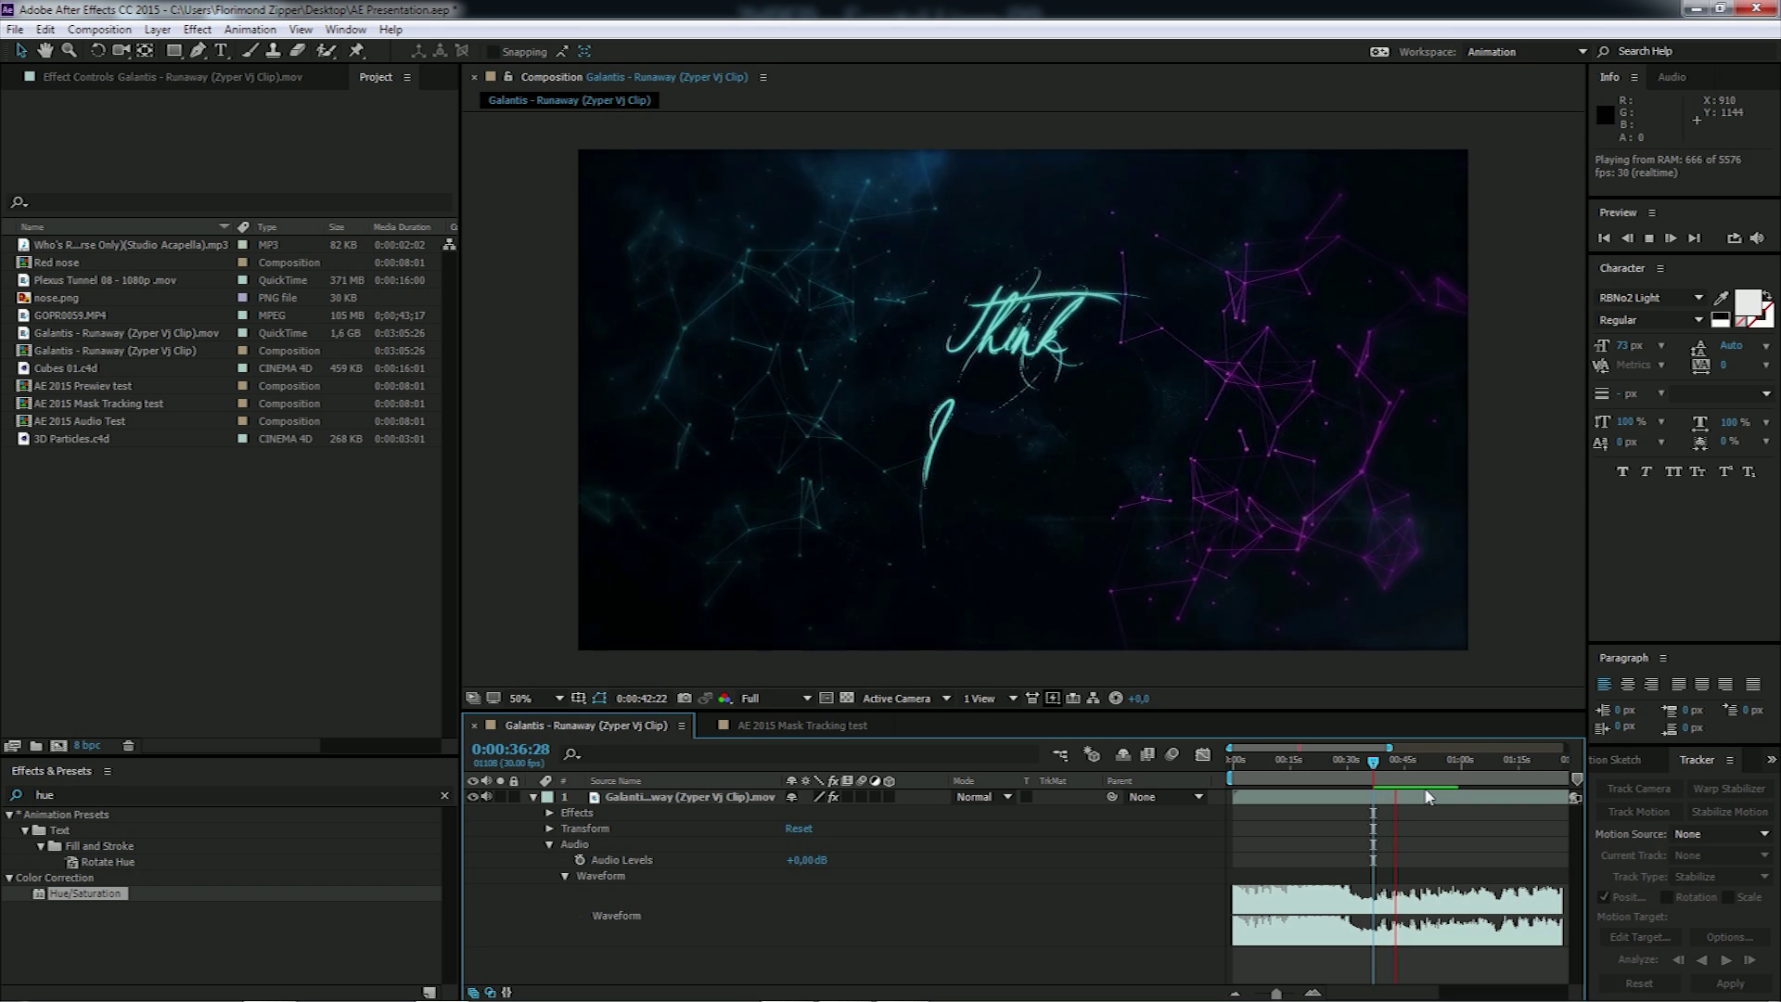
key("space")
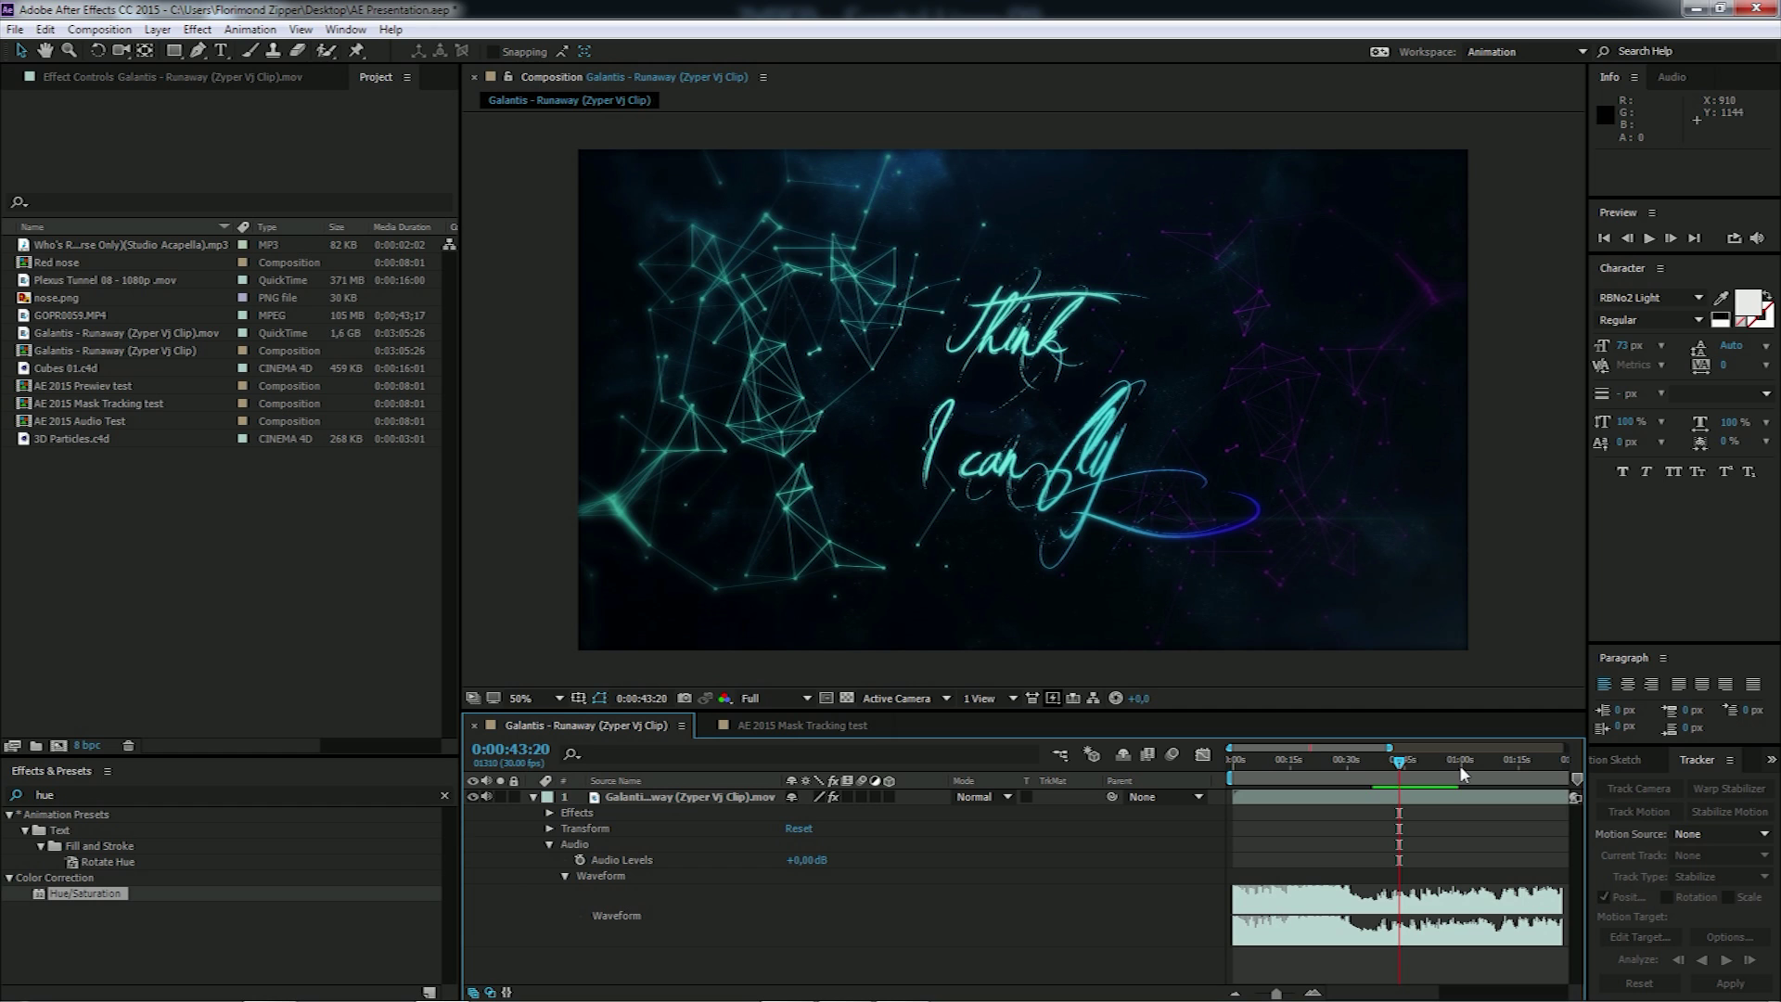
Step: Start a preview from 0:00:43:20 and apply a second Hue/Saturation effect to the Galantis clip layer during playback
left_click(1441, 800)
key("space")
double_click(82, 894)
left_click(648, 800)
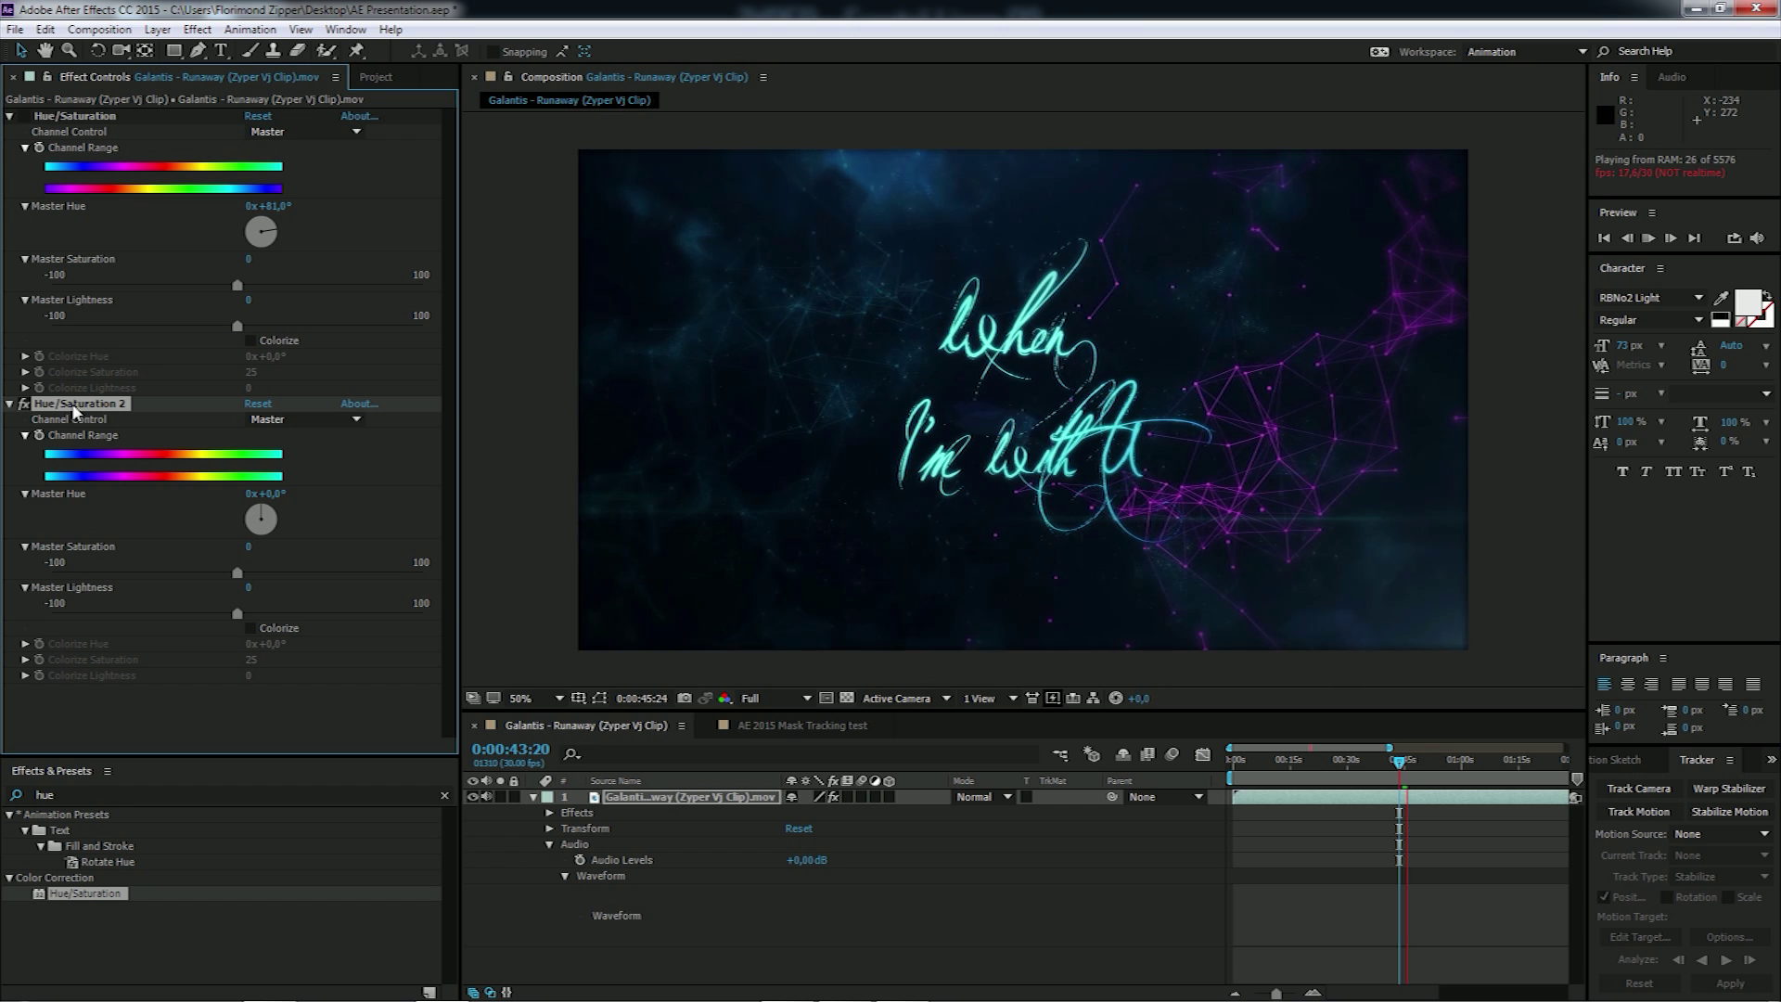
Step: Vary the second Hue/Saturation effect's Master Hue and Master Saturation during playback, ending with Master Hue at 211° and saturation at 0
left_click_drag(272, 493, 325, 489)
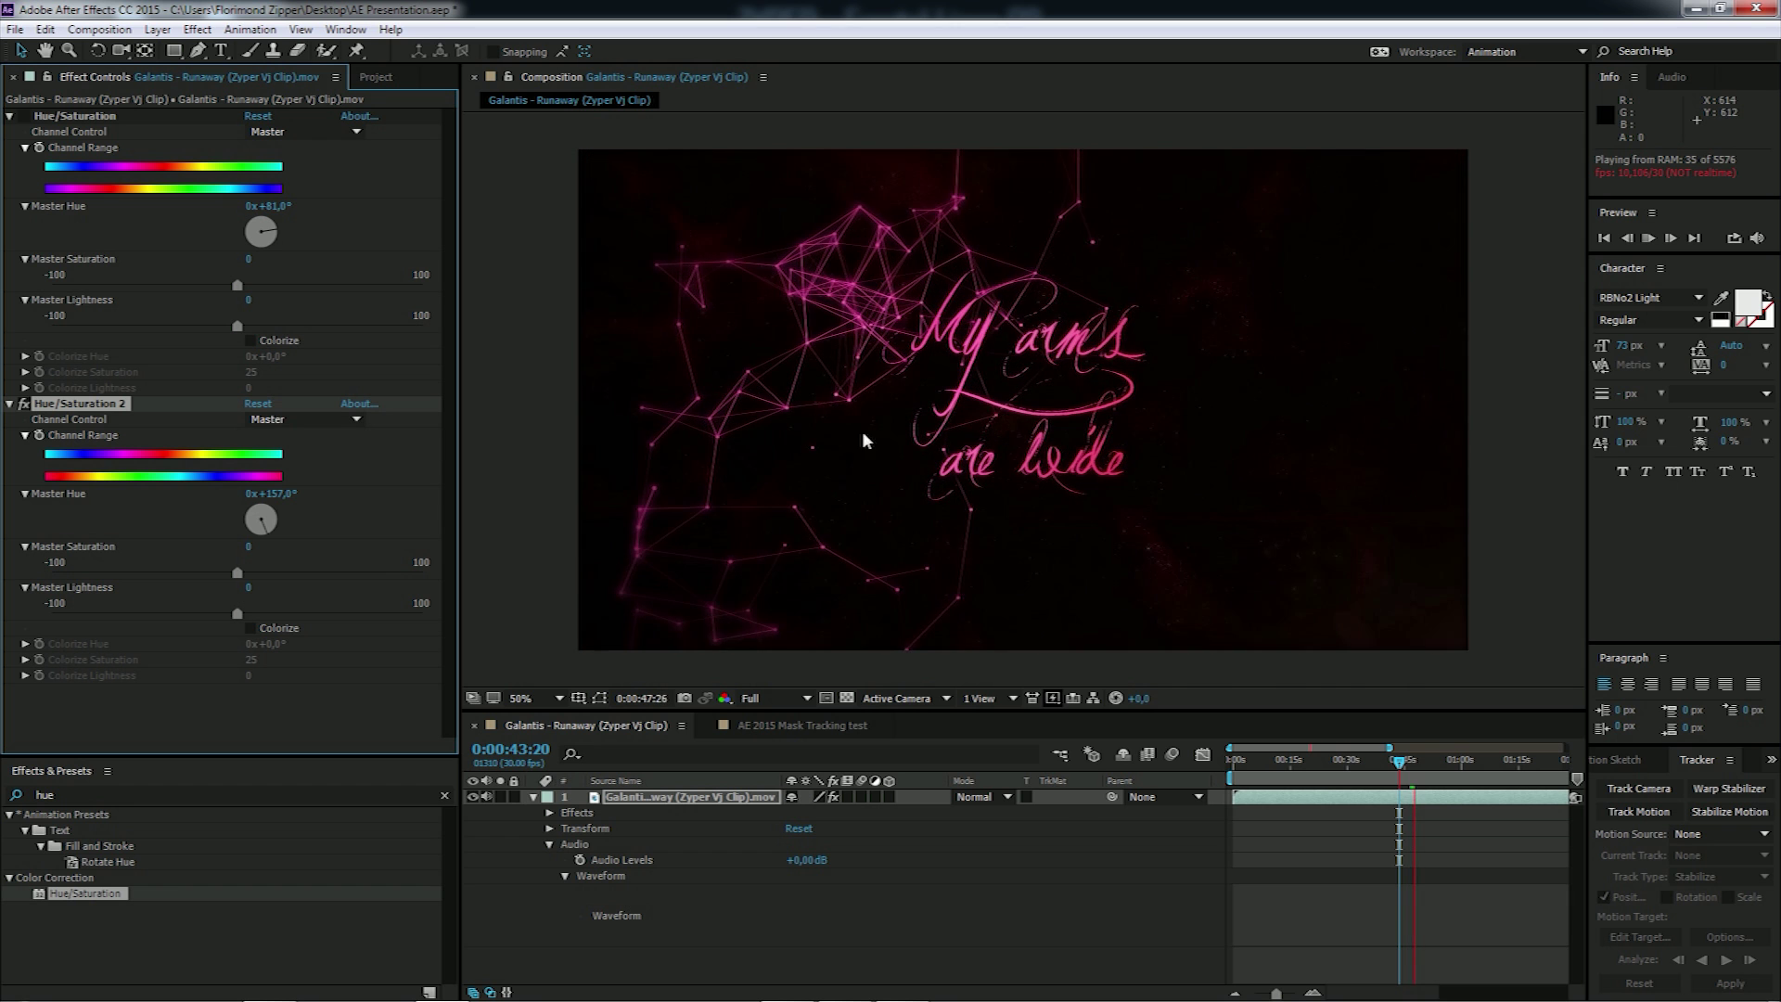
left_click_drag(271, 494, 389, 501)
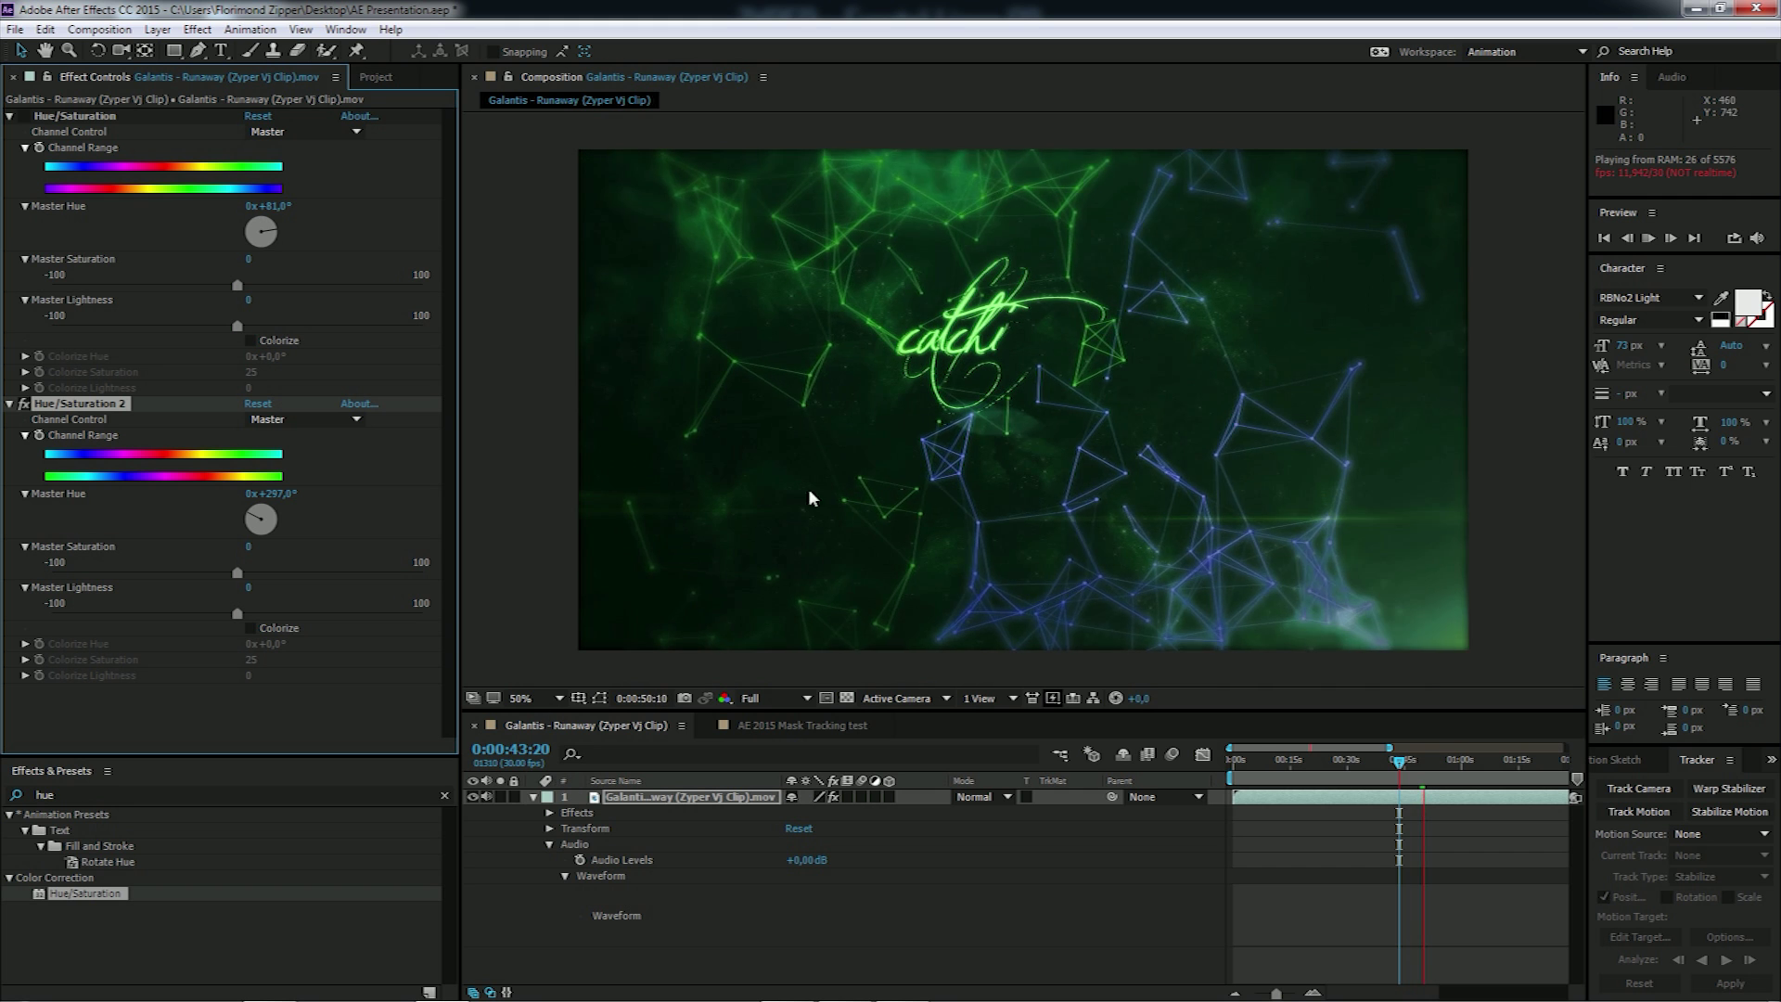
mouse_move(249, 569)
left_mouse_down()
mouse_move(31, 582)
mouse_move(252, 580)
left_mouse_up()
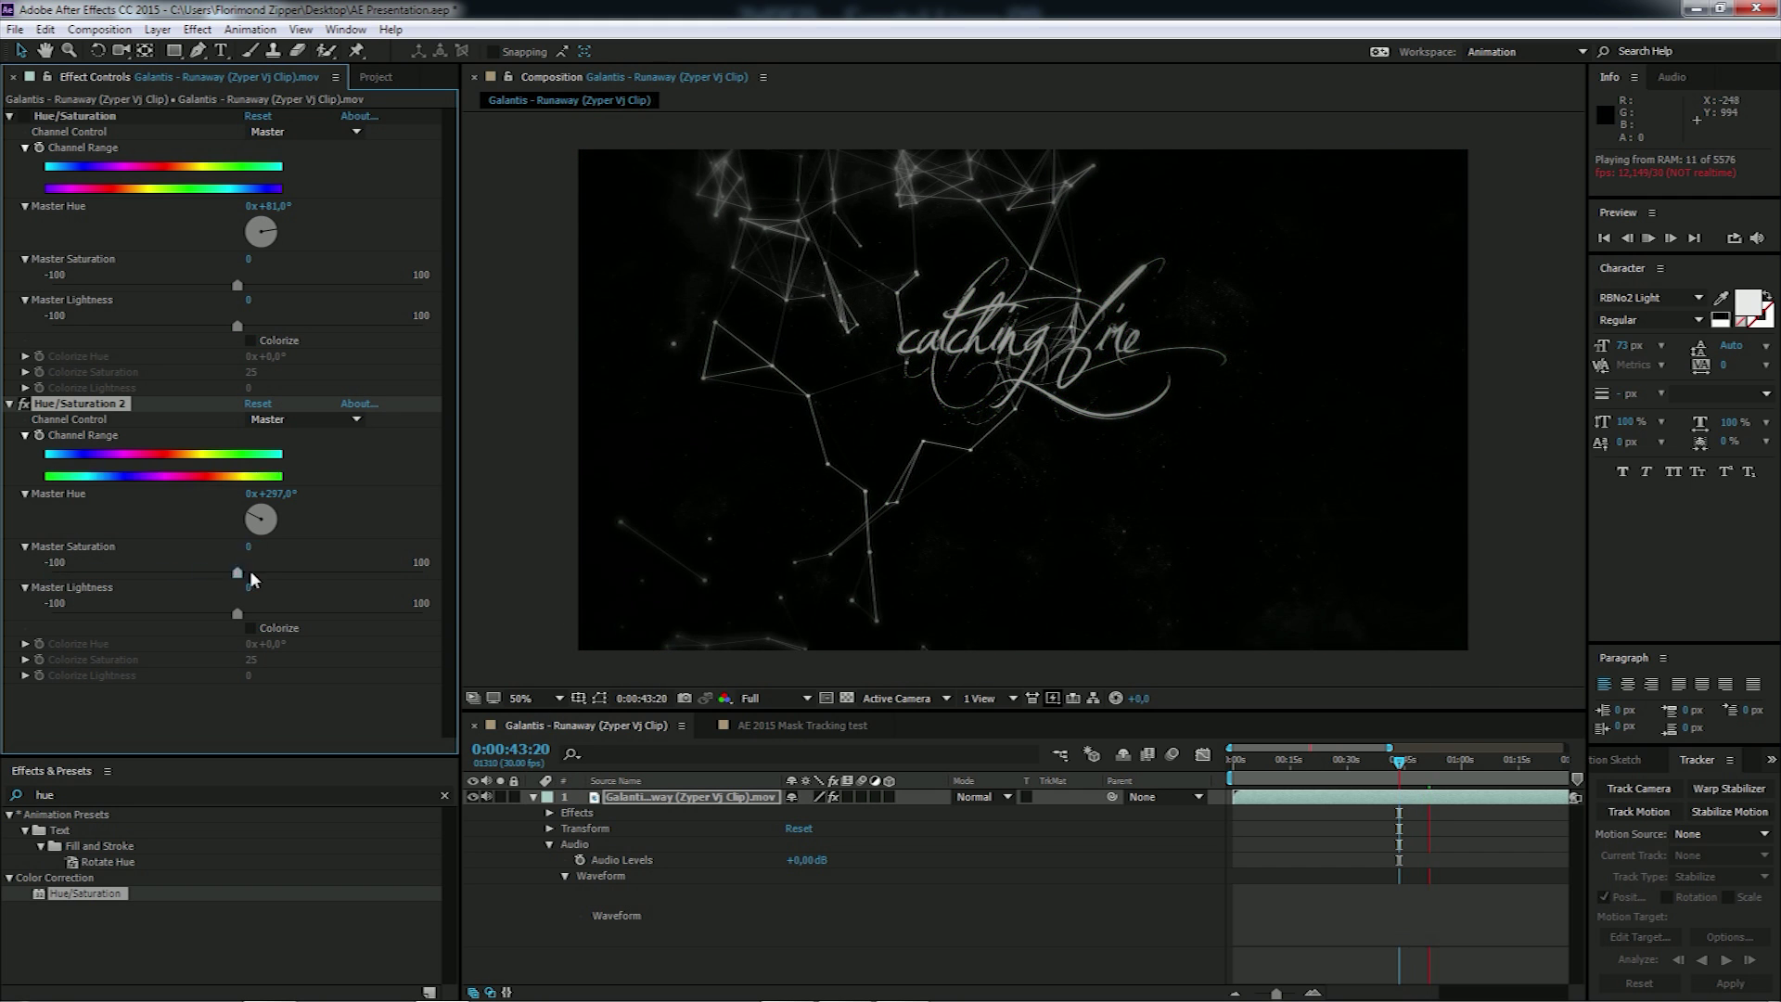
left_click(247, 547)
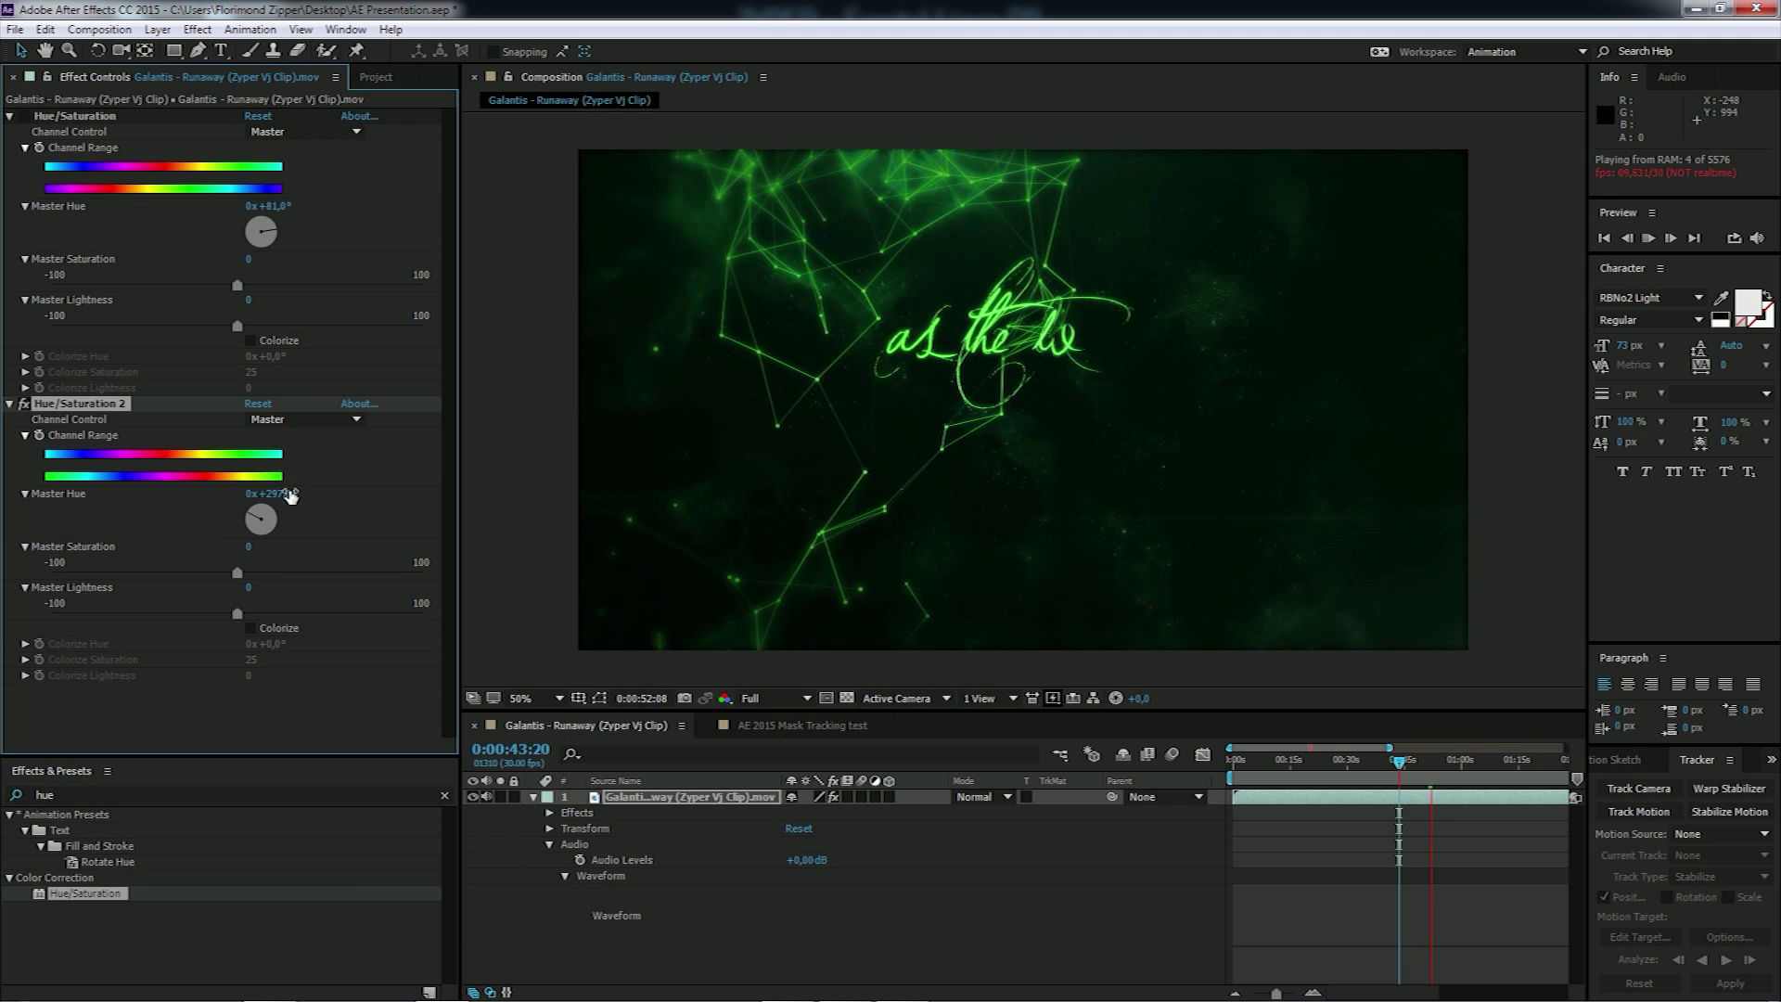
left_click_drag(278, 492, 257, 493)
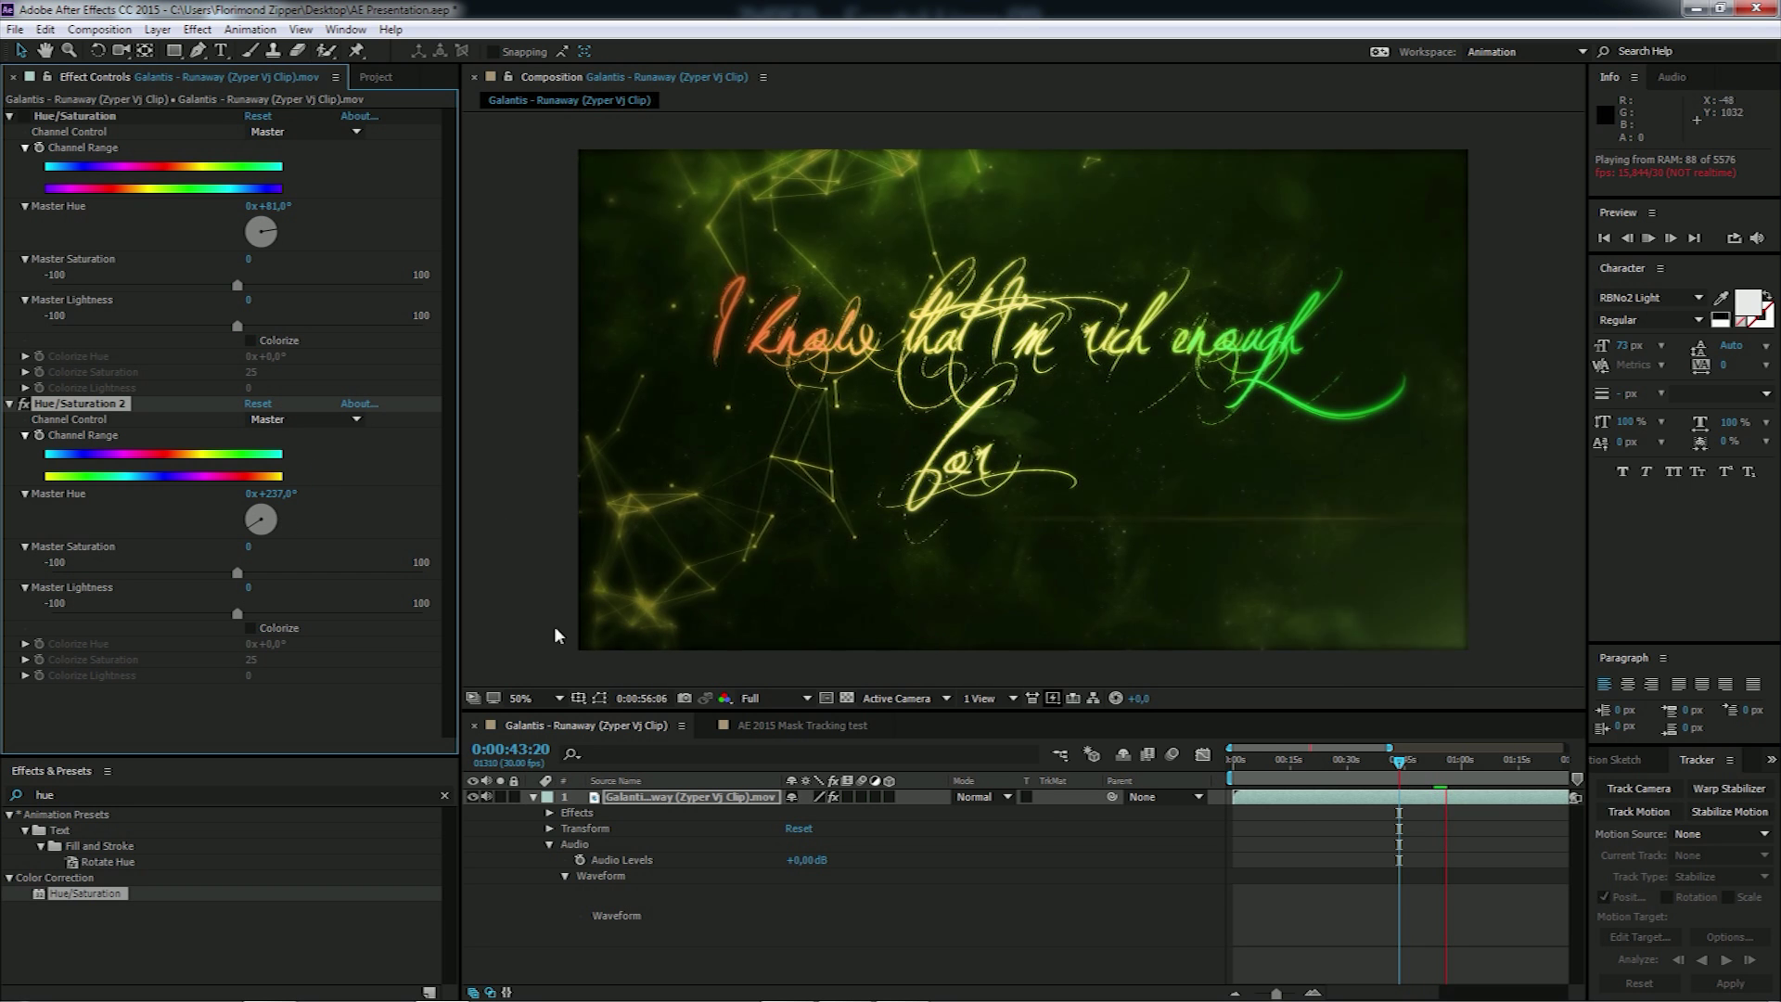
left_click_drag(271, 493, 281, 493)
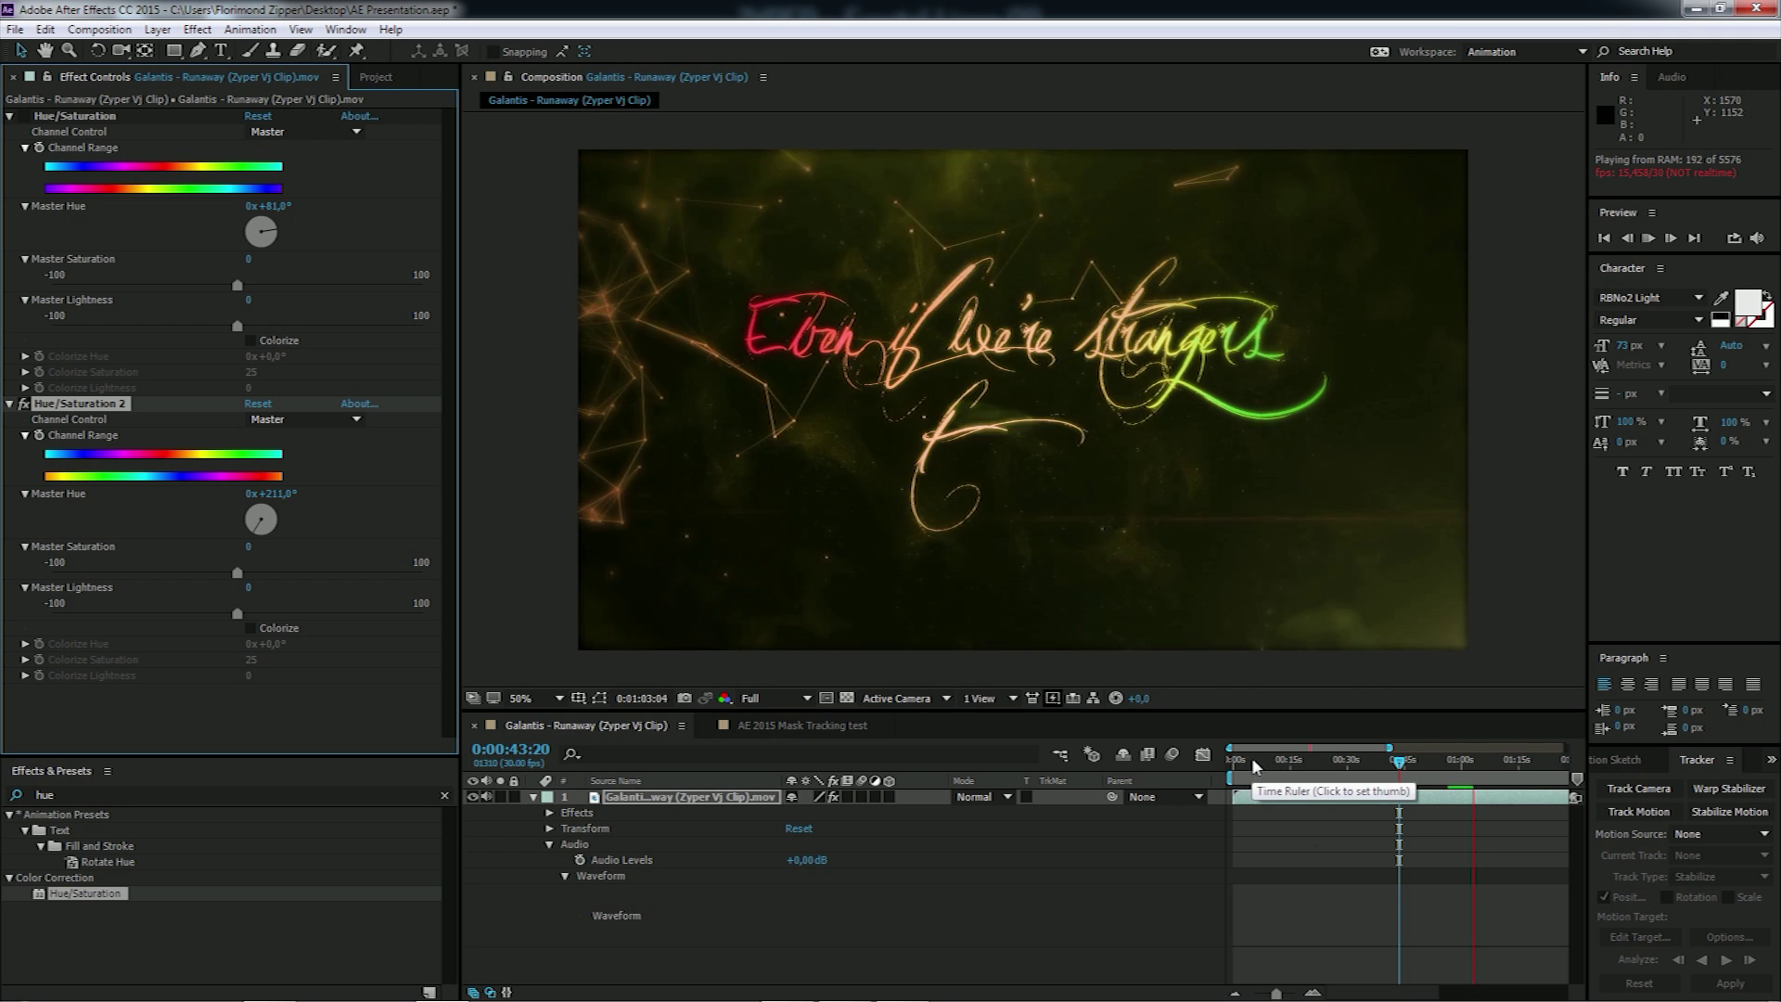
Step: Replay the recoloured section of the clip from 0:00:56:28 and stop the preview at 0:01:01:29
left_click_drag(1276, 992, 1269, 993)
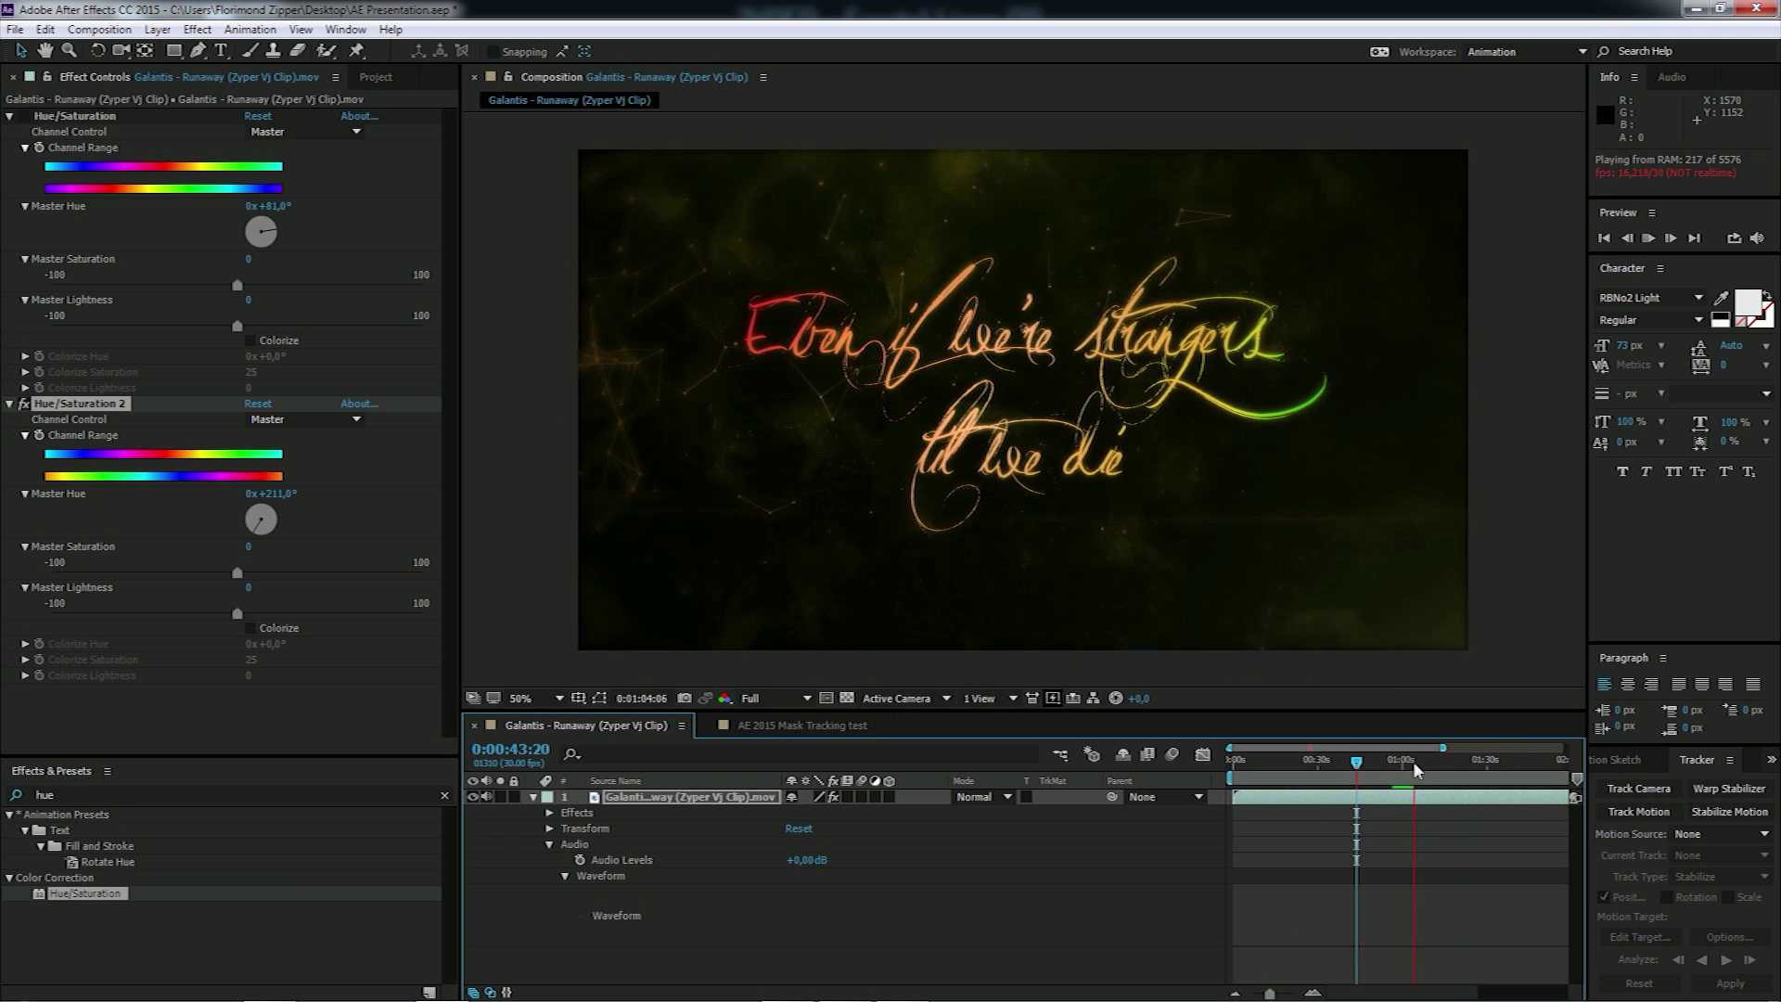
left_click_drag(1414, 768, 1396, 777)
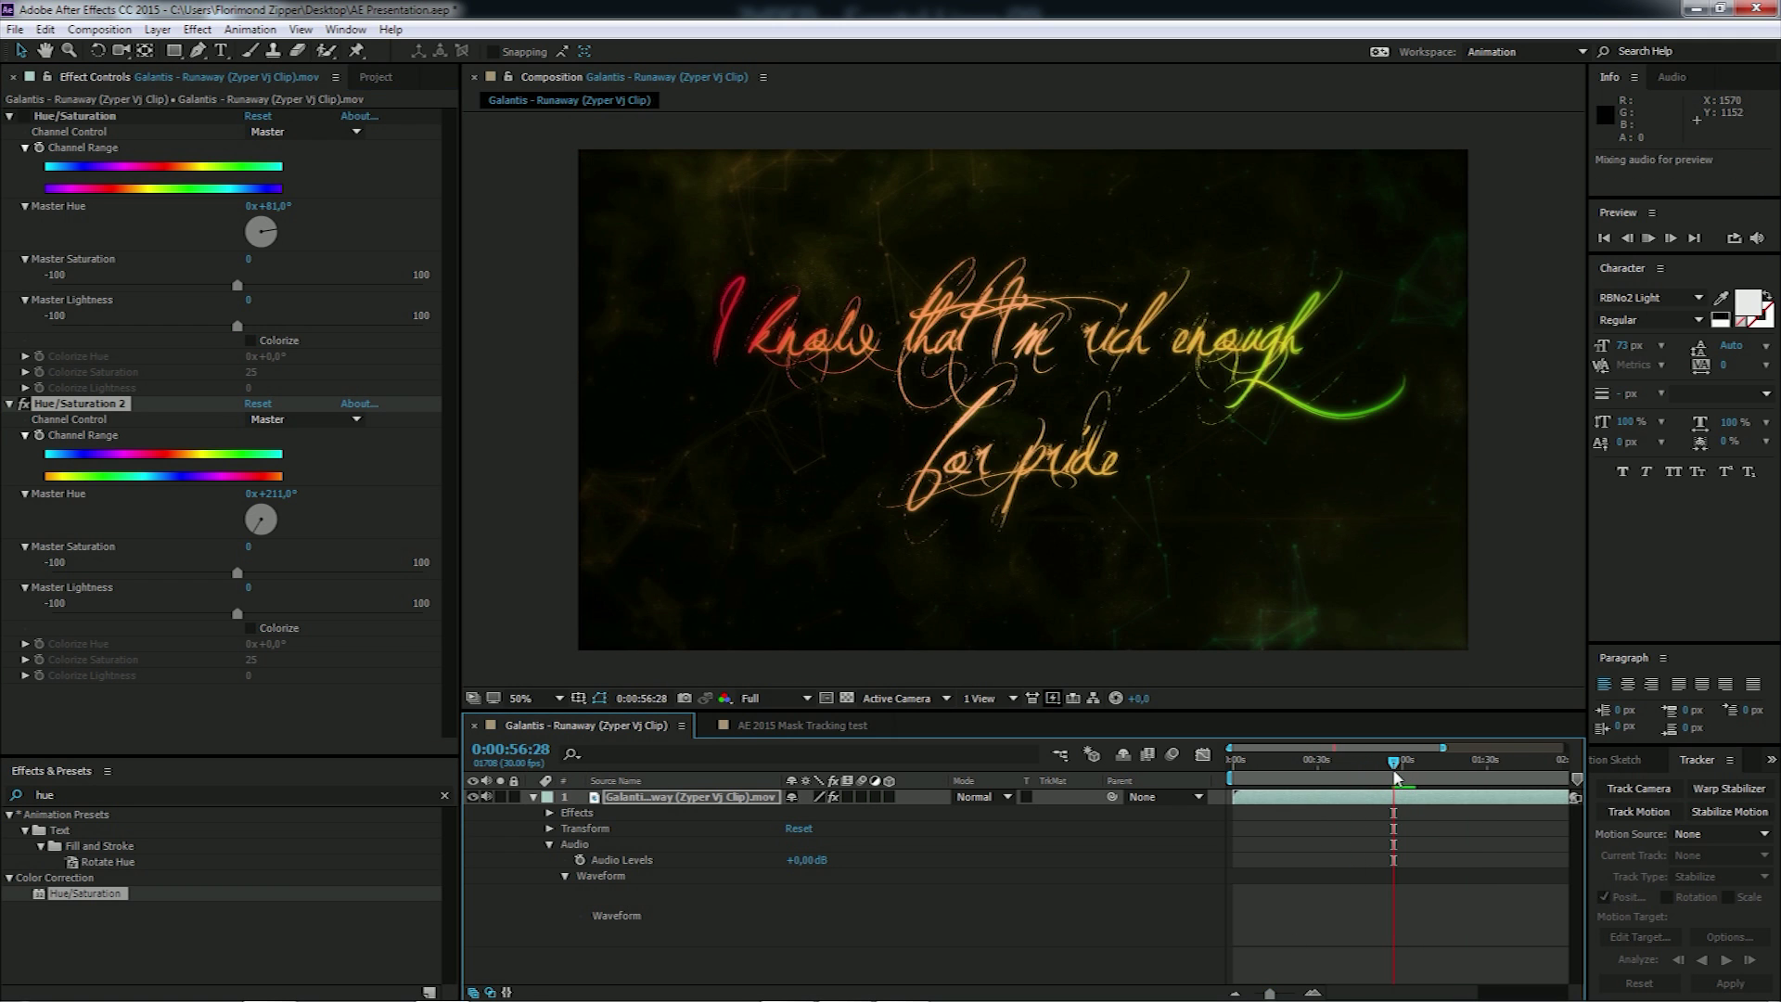
key("space")
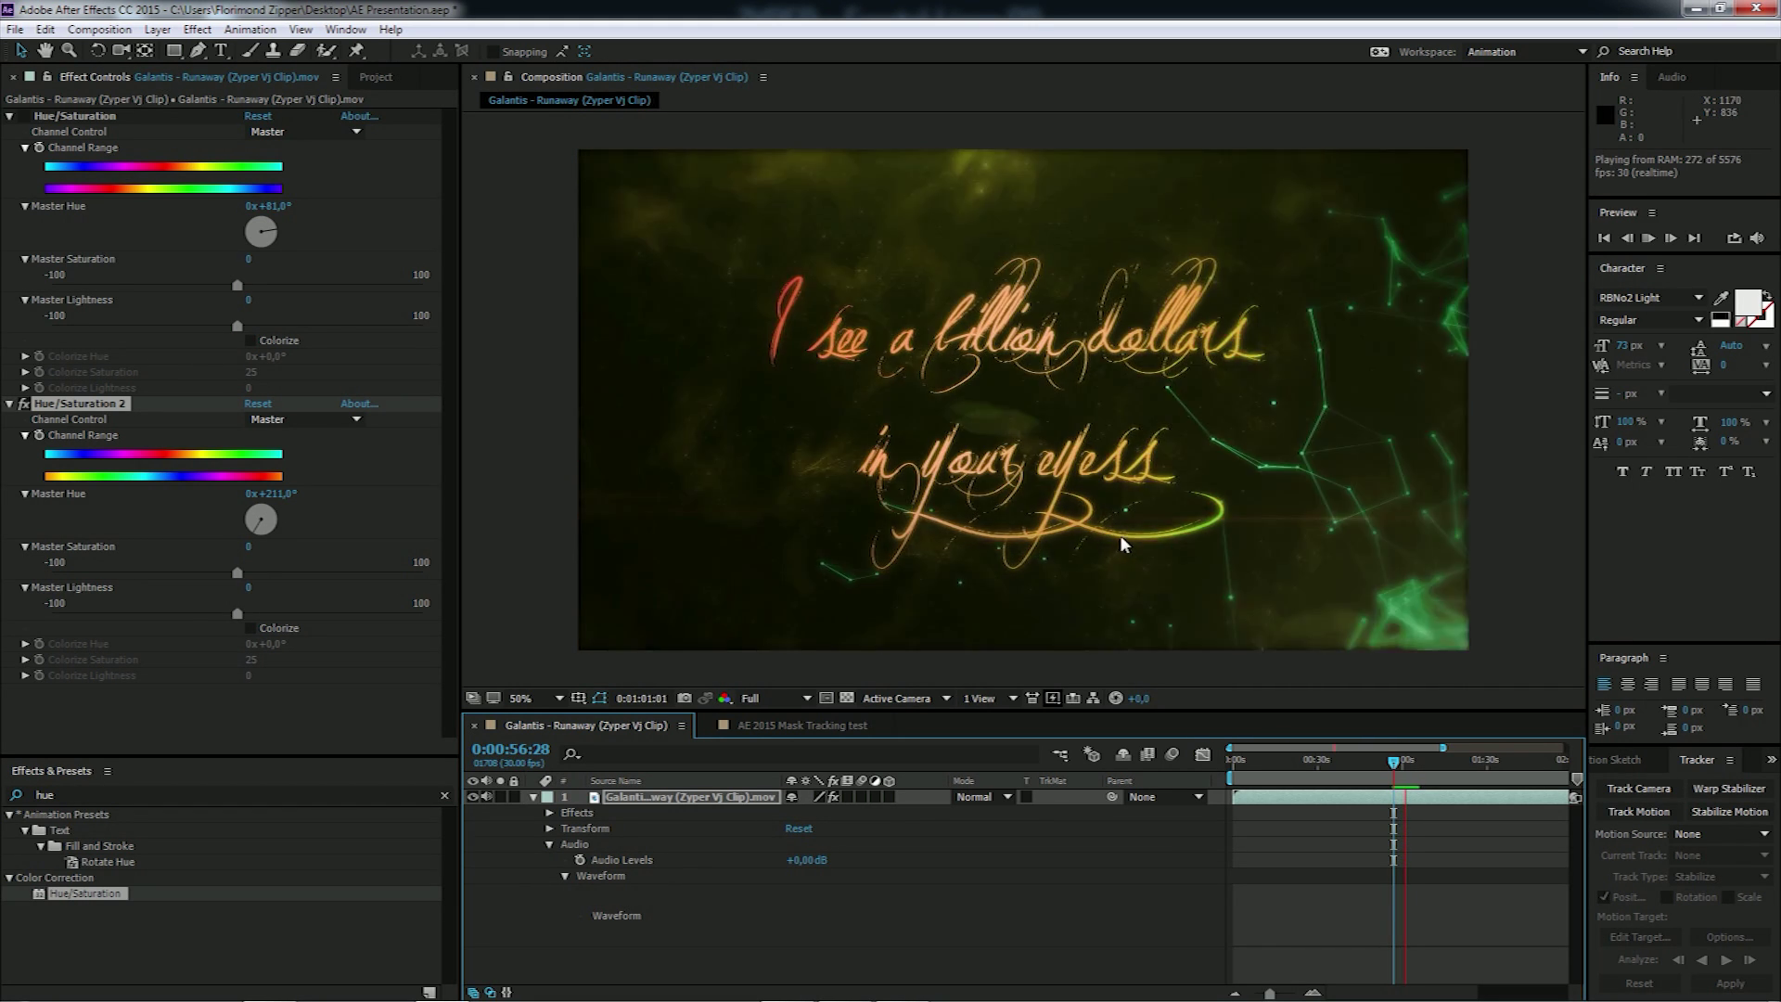
key("space")
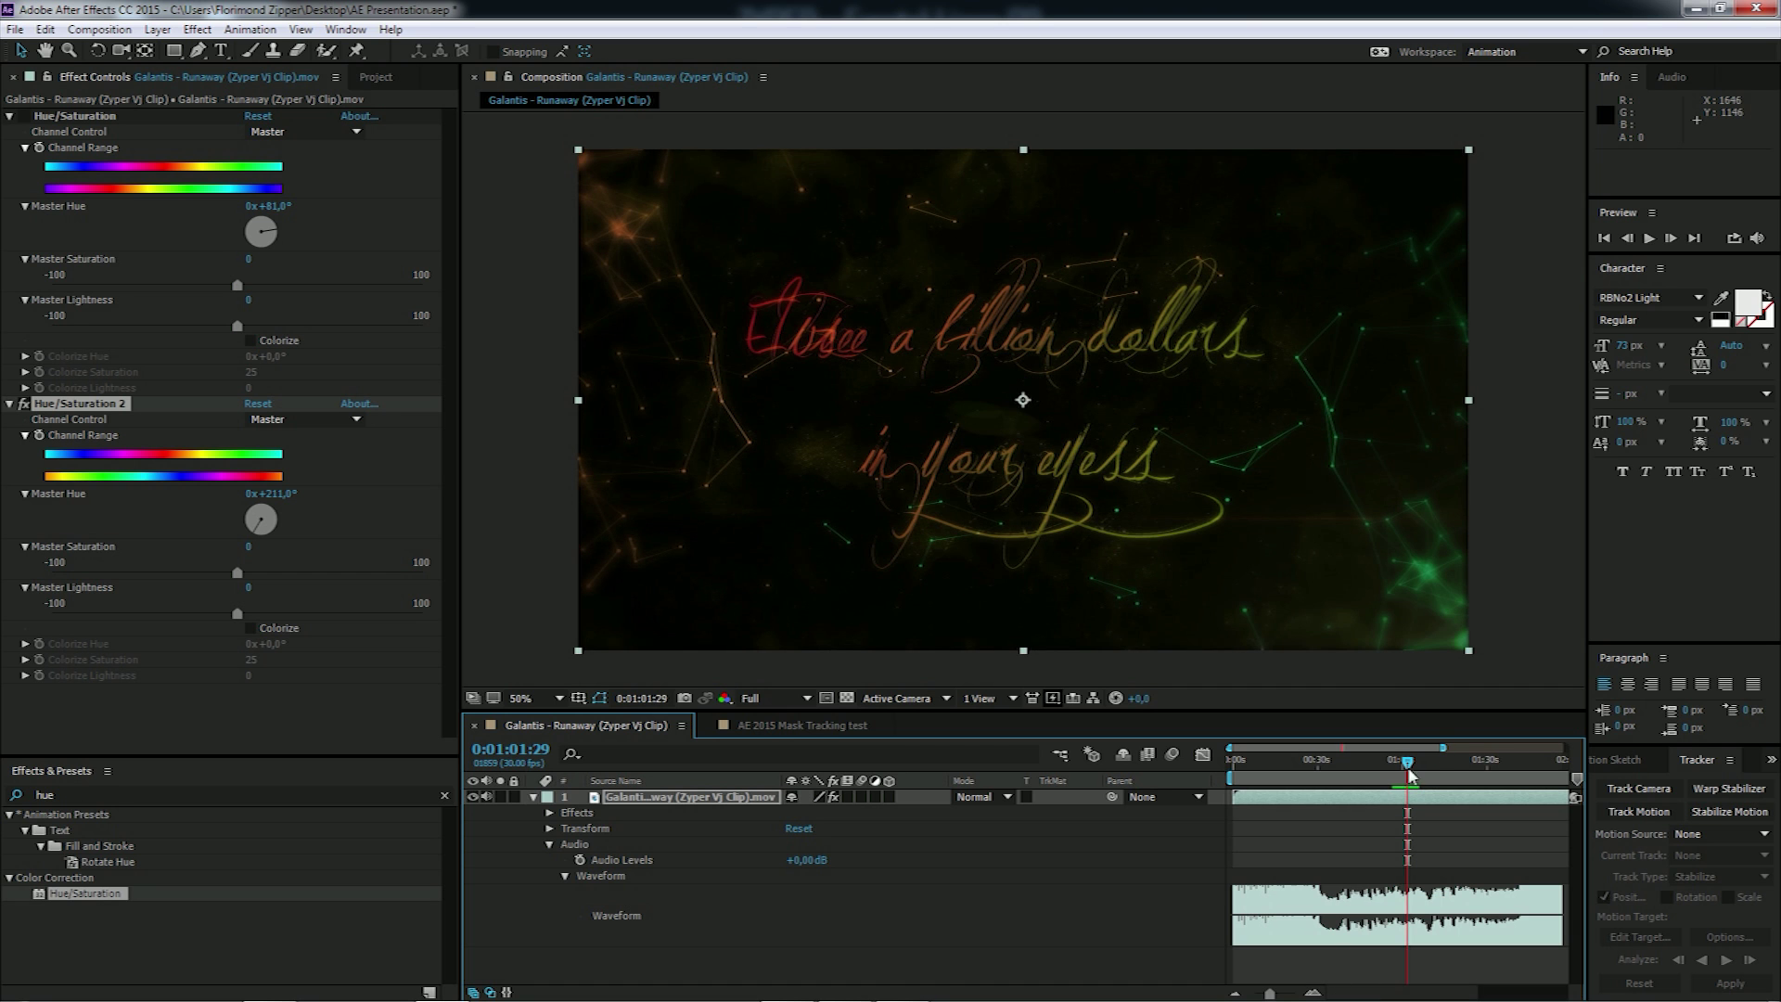
Step: Move the current time to 0:01:39:11 and delete both Hue/Saturation effects from the Galantis clip layer
left_click_drag(1407, 768, 1514, 763)
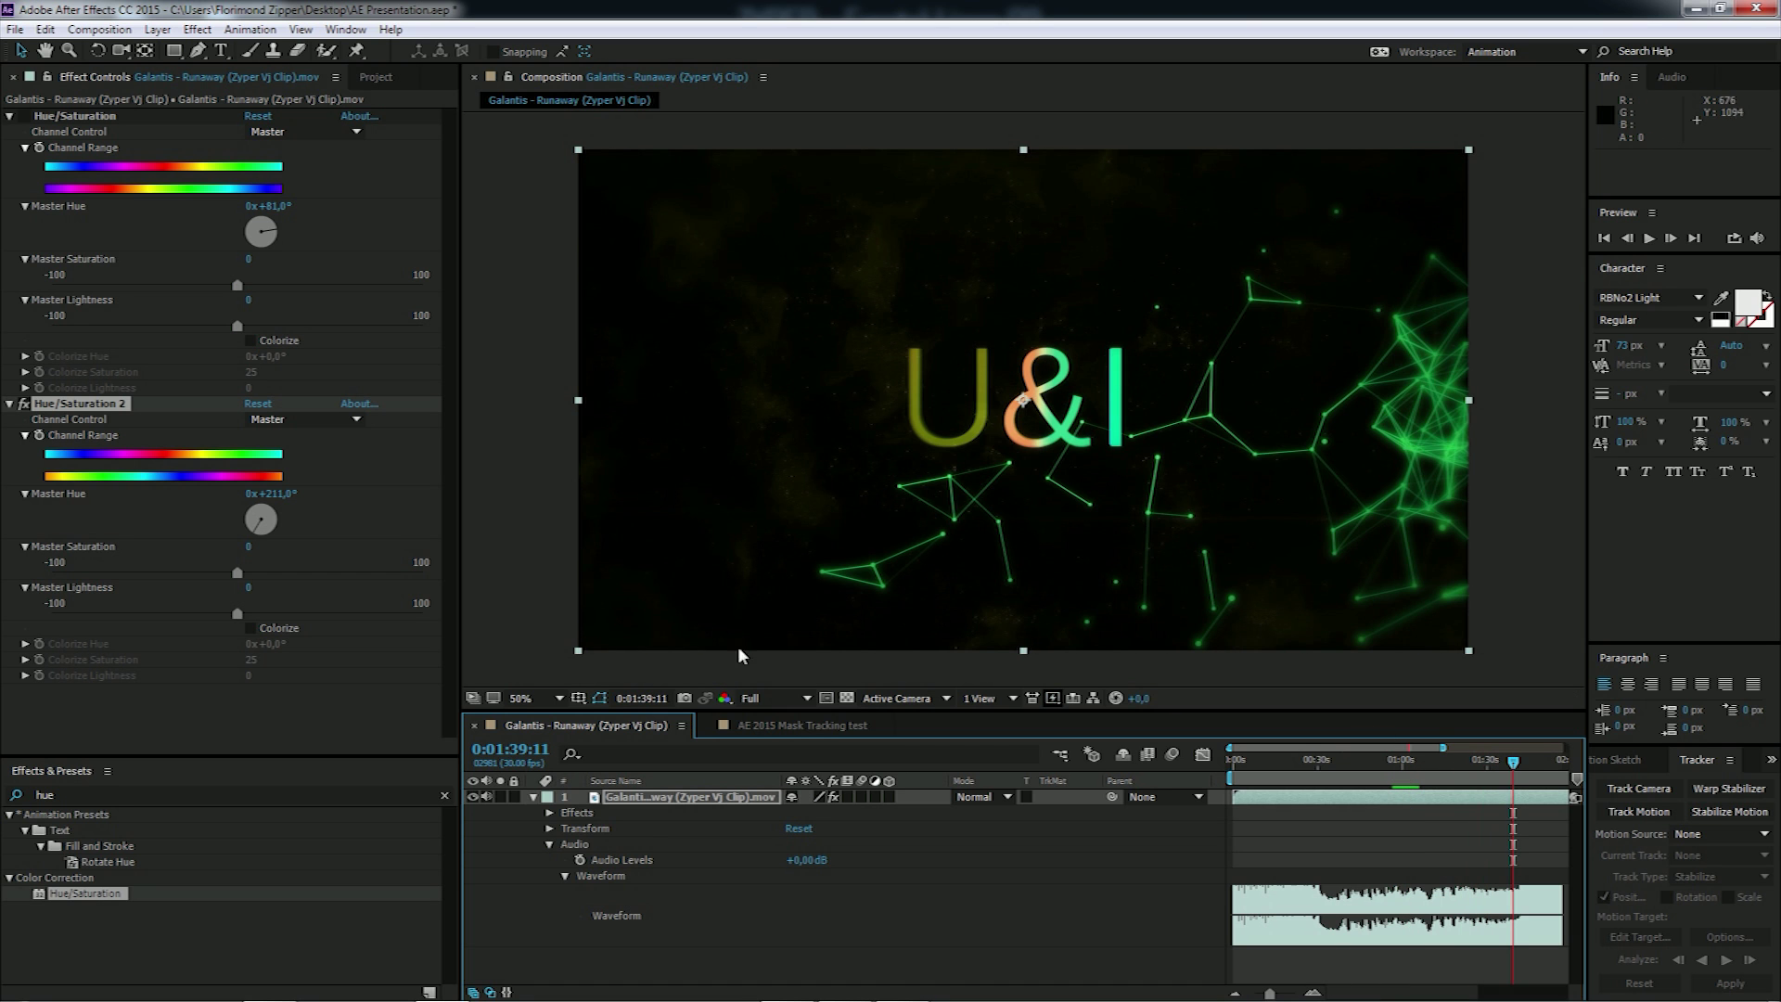
left_click(65, 119, "shift")
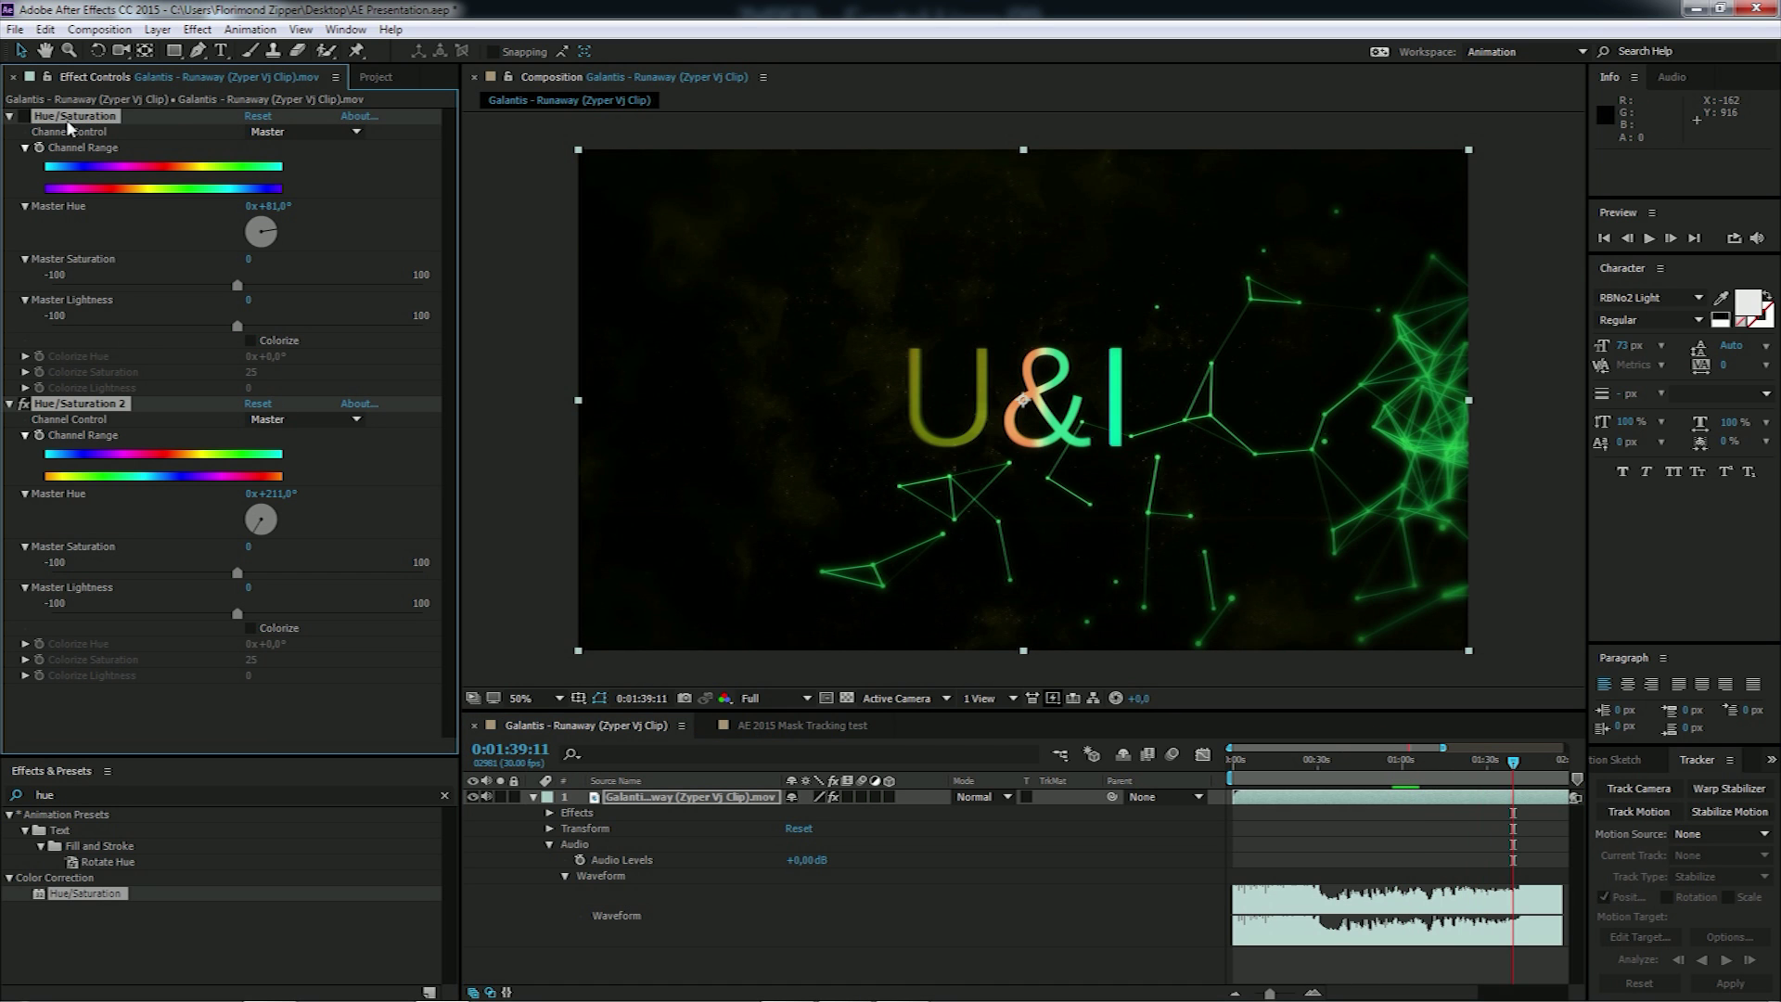
key("Delete")
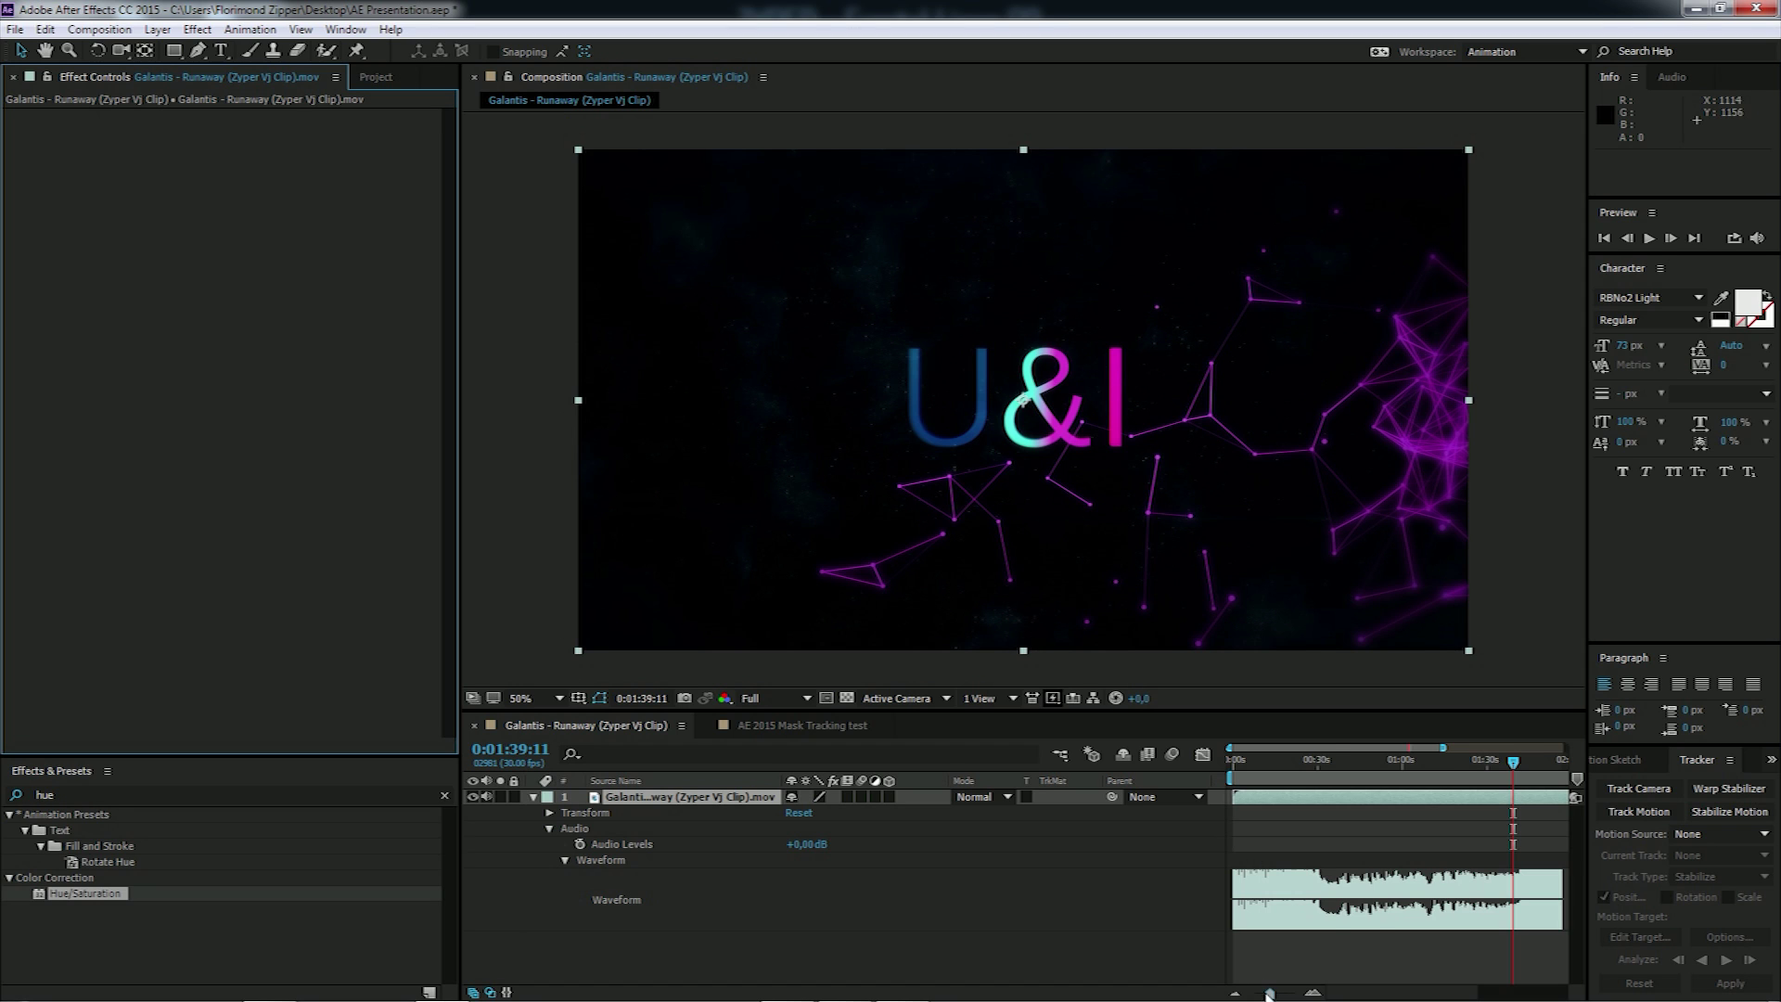
Step: Follow the audio waveform to the drop and set the current time to 0:01:42:25
left_click_drag(1269, 995, 1282, 994)
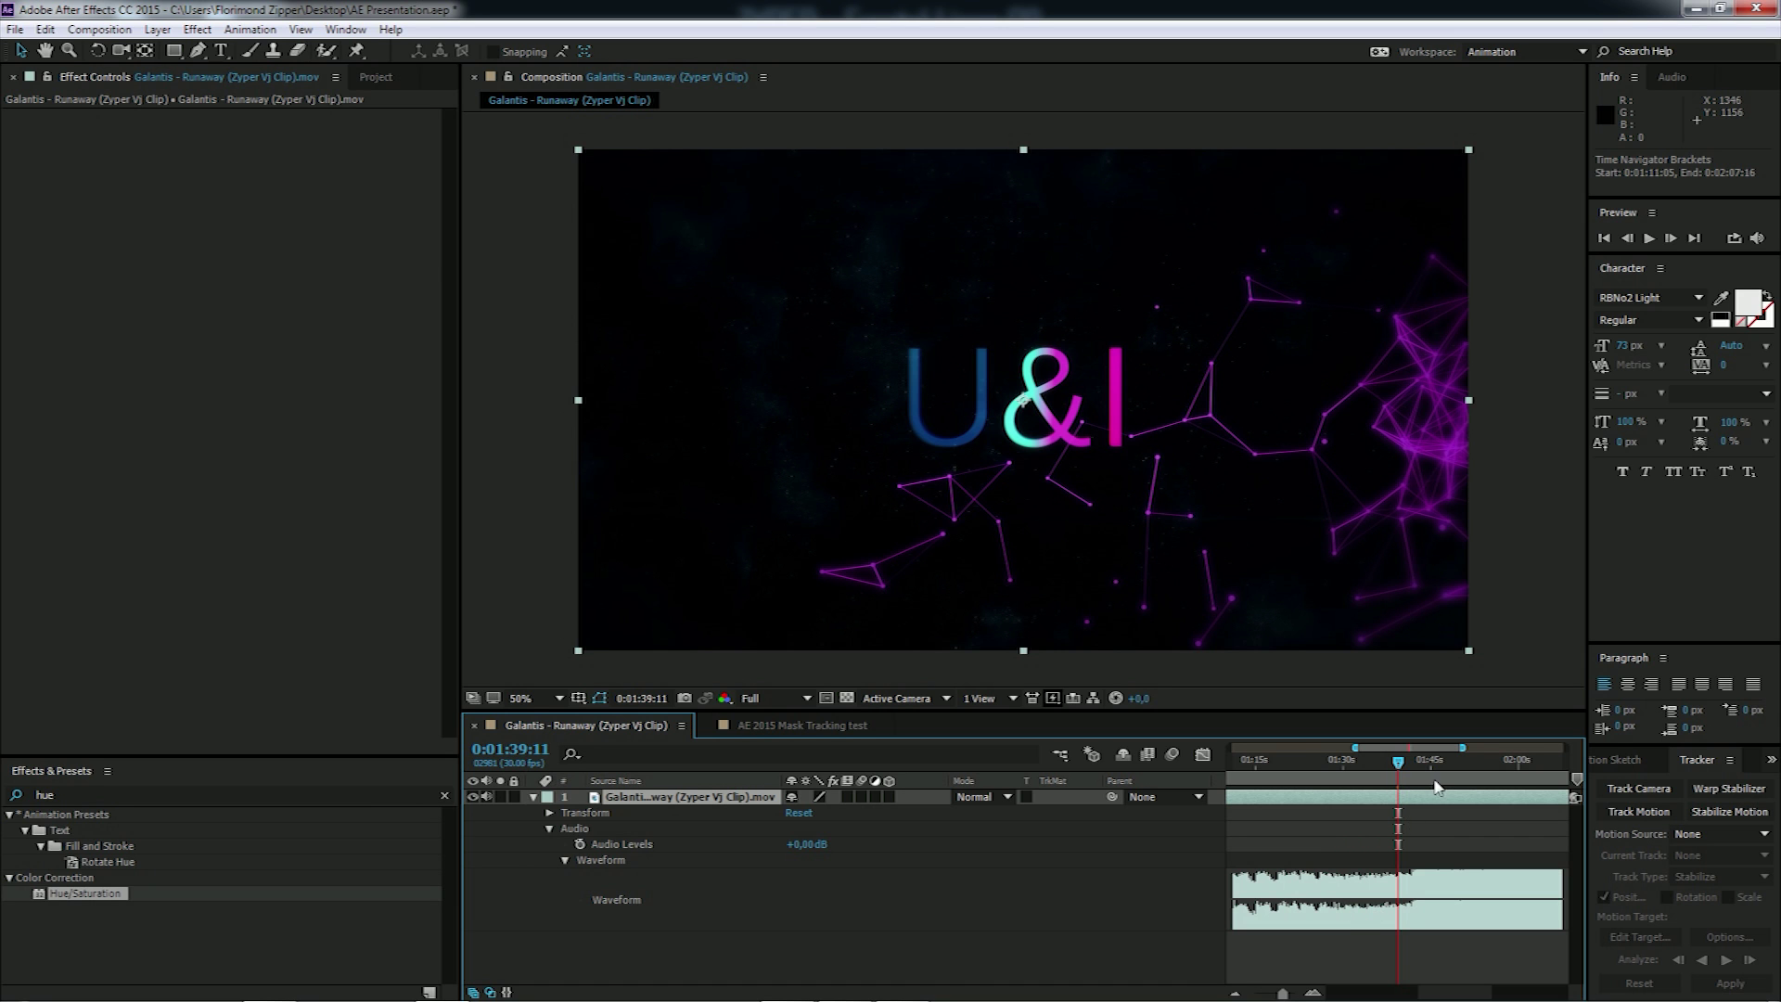
left_click_drag(1397, 766, 1415, 766)
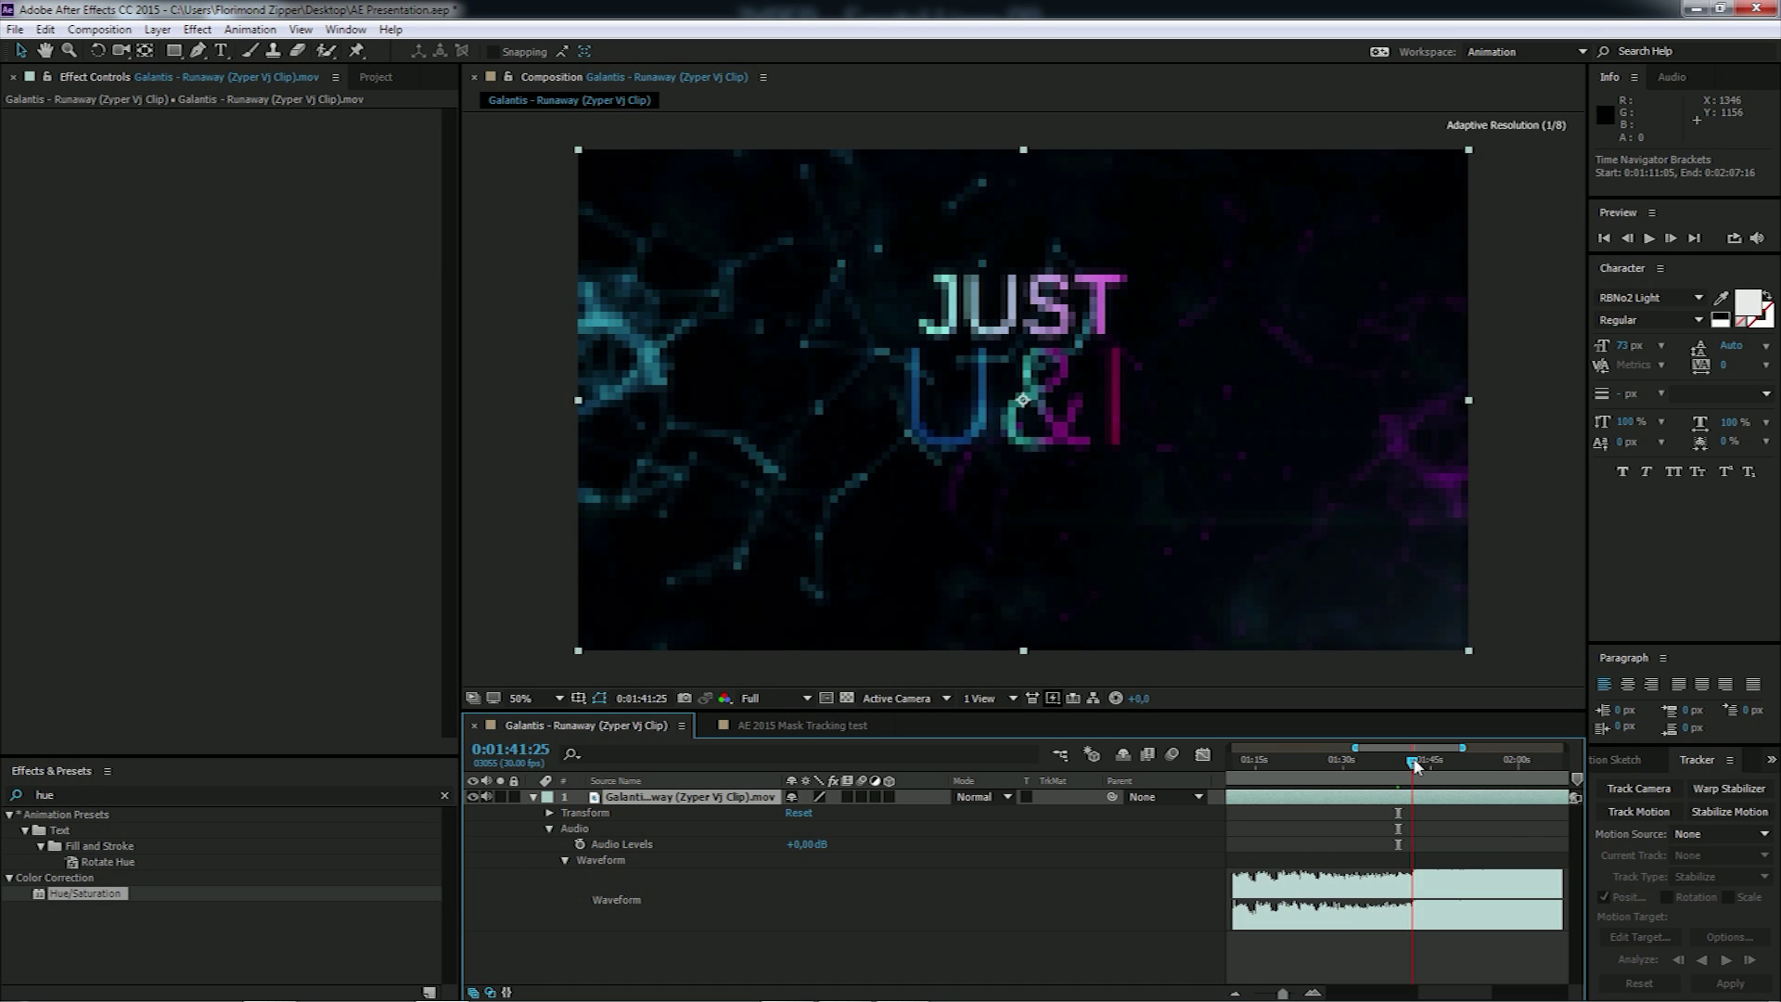
left_click_drag(1284, 993, 1294, 993)
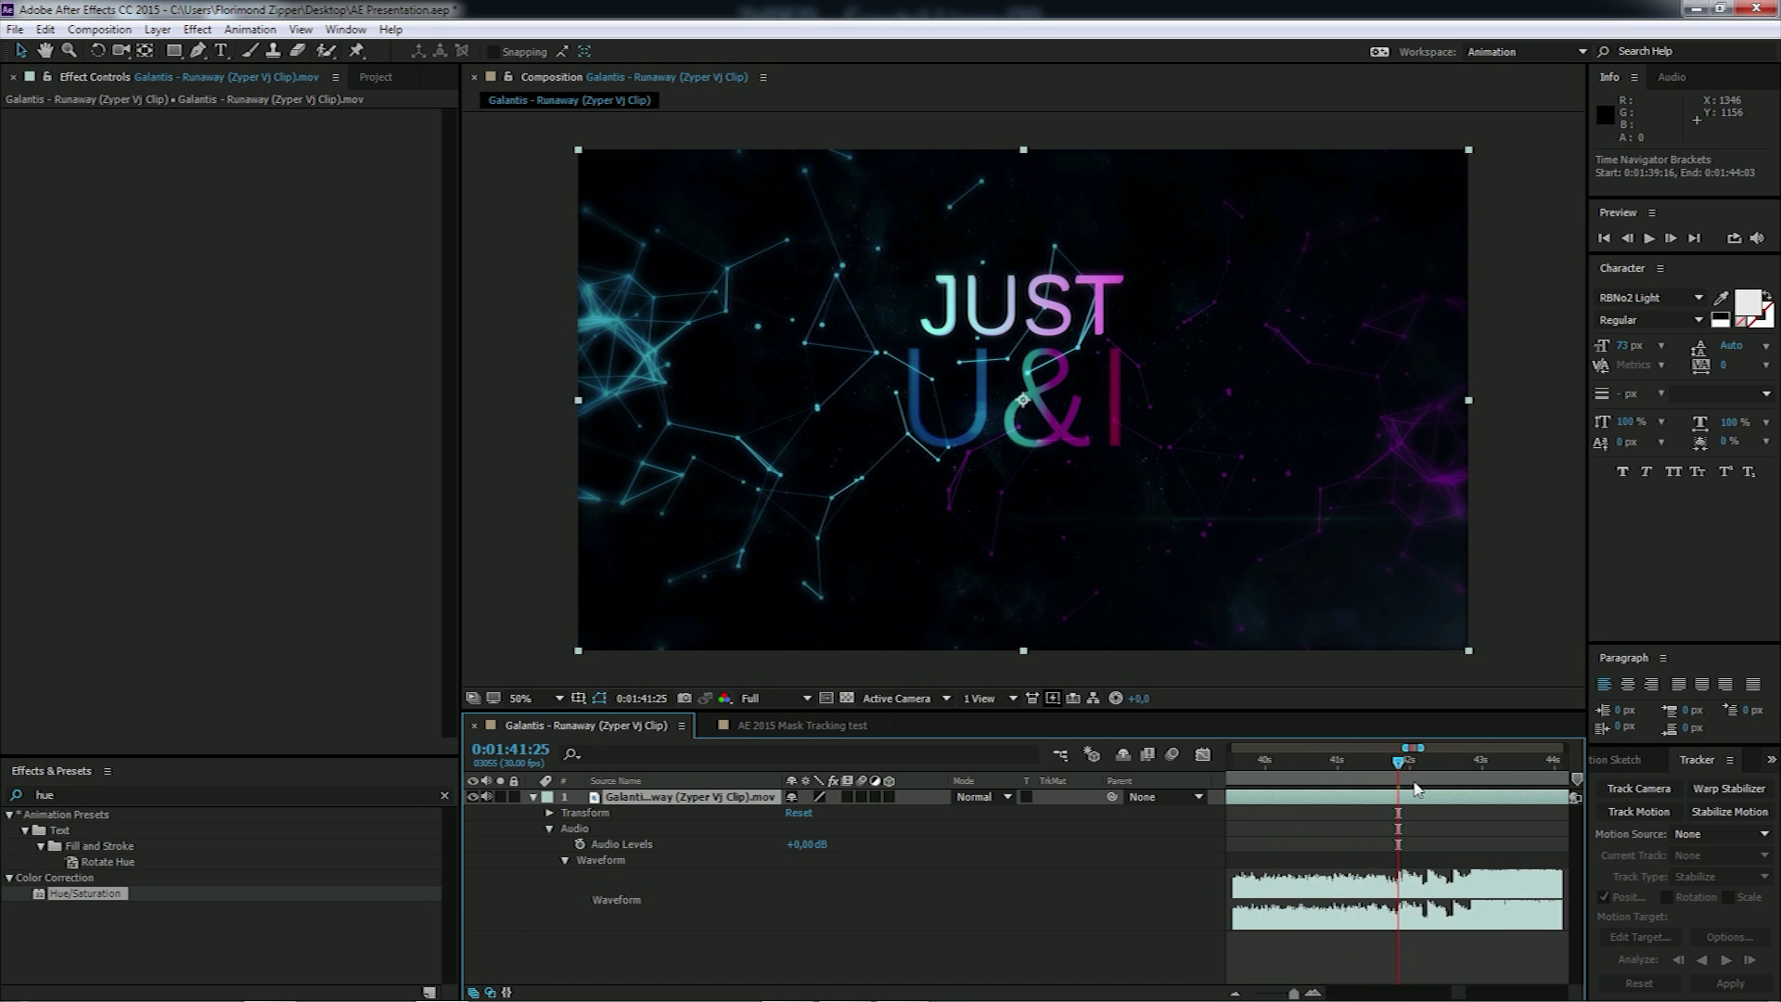
left_click_drag(1398, 774, 1475, 768)
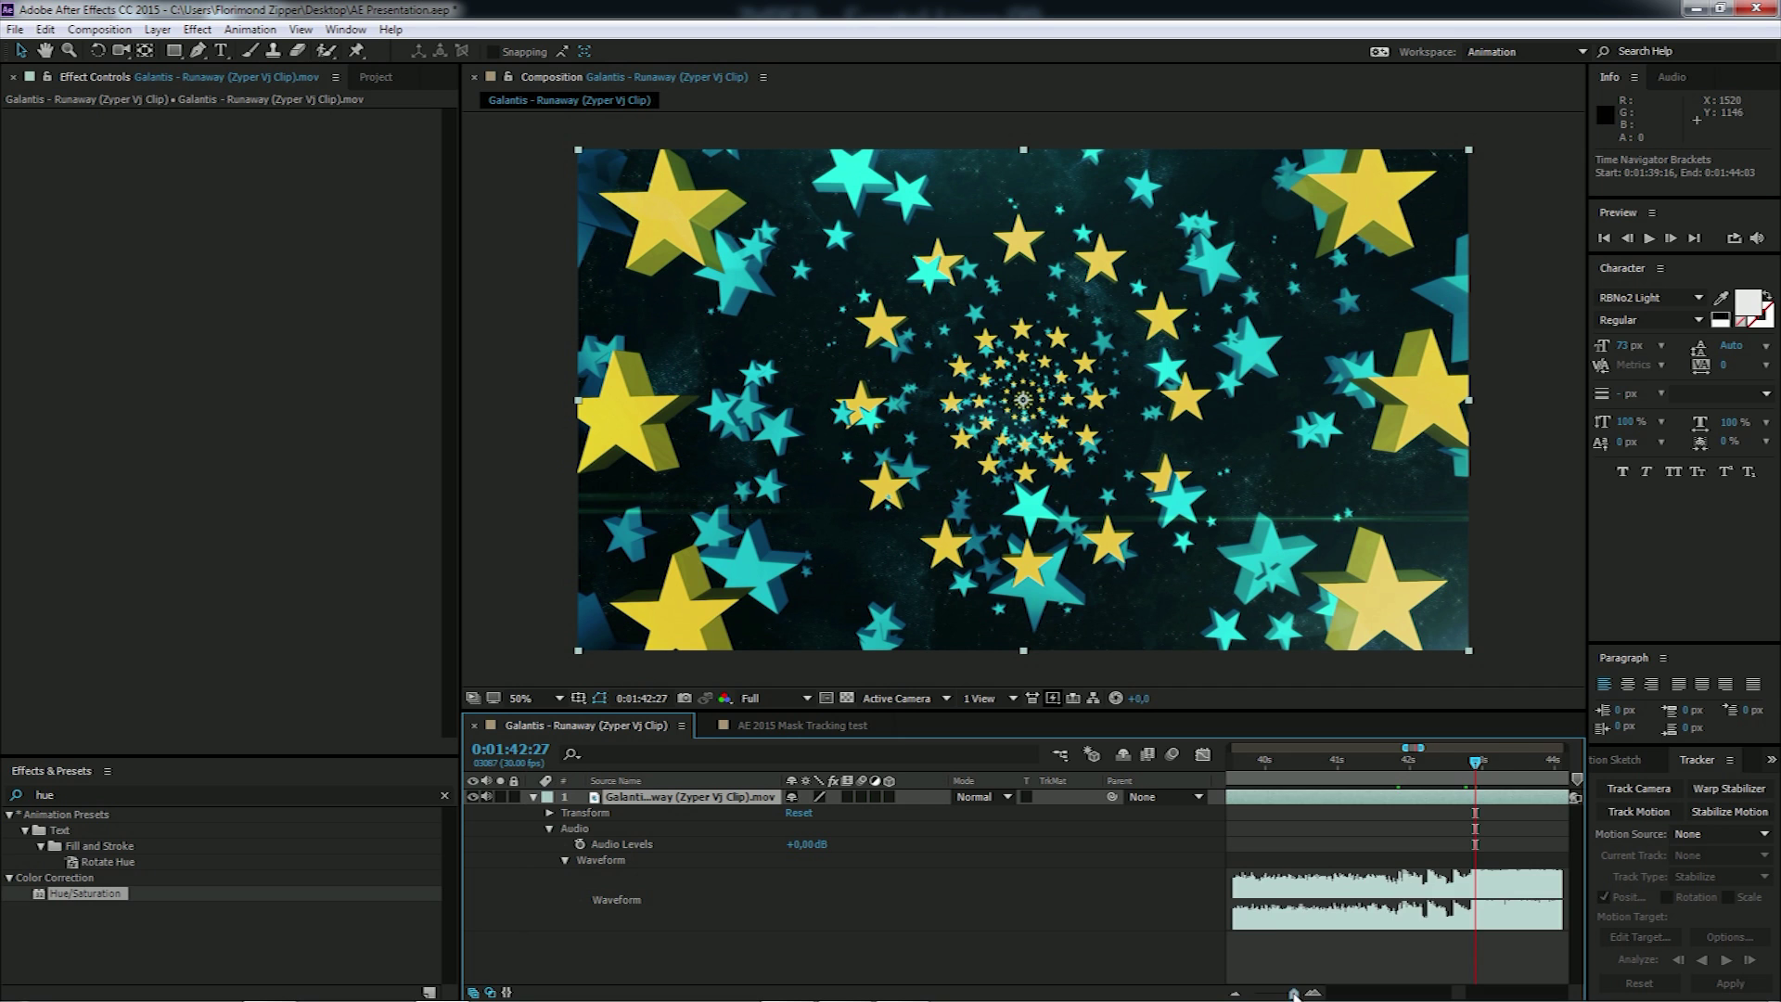
scroll(1295, 994, "right", 2)
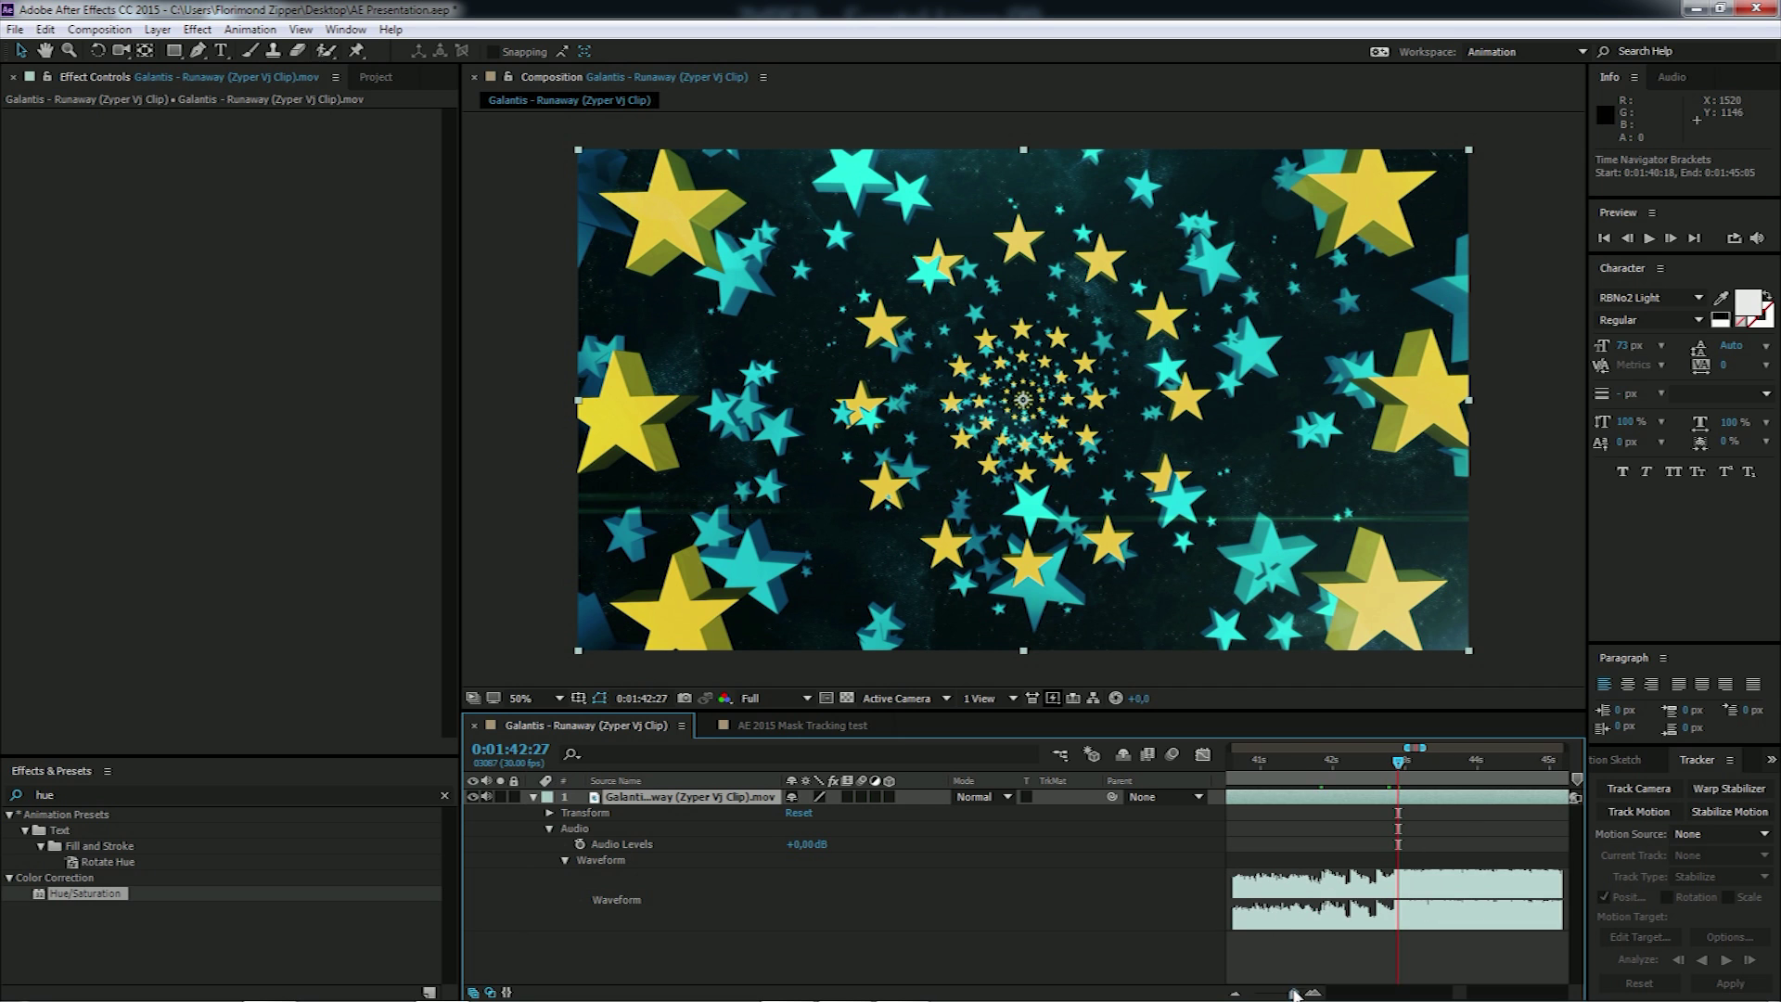
left_click(1394, 762)
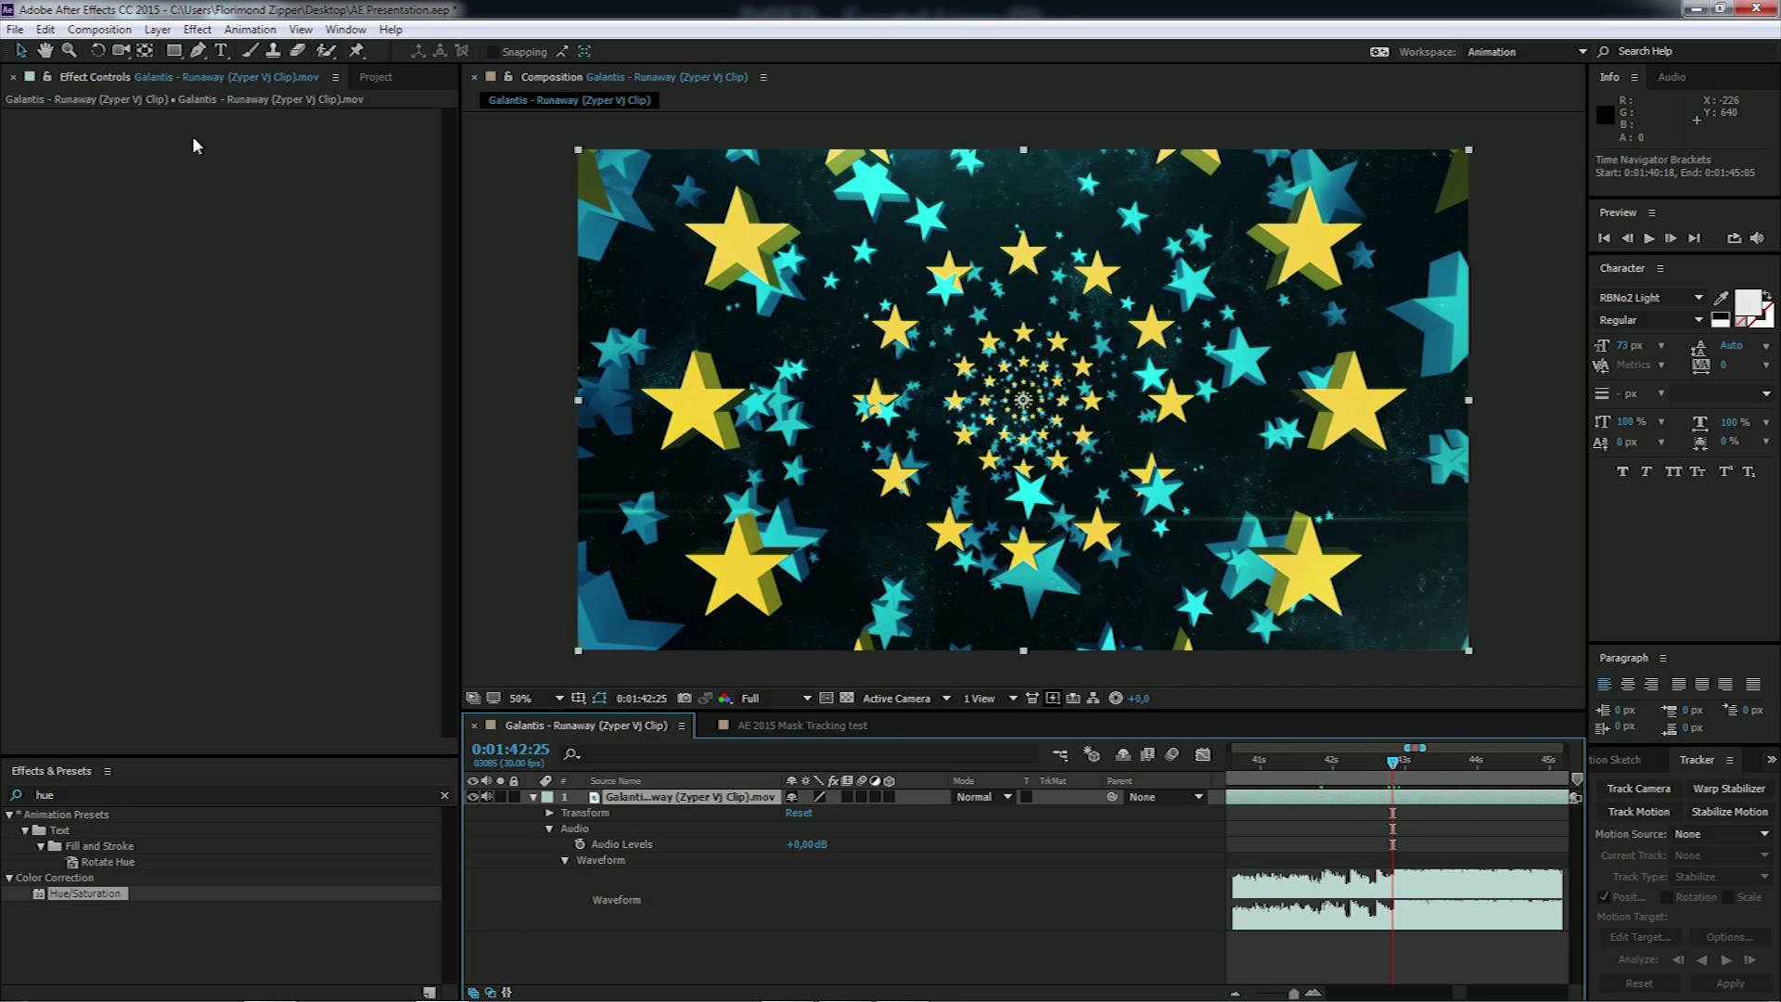
Step: Add the Plexus Tunnel 08 - 1080p .mov footage as a layer above the Galantis clip, starting around the current time
left_click(374, 77)
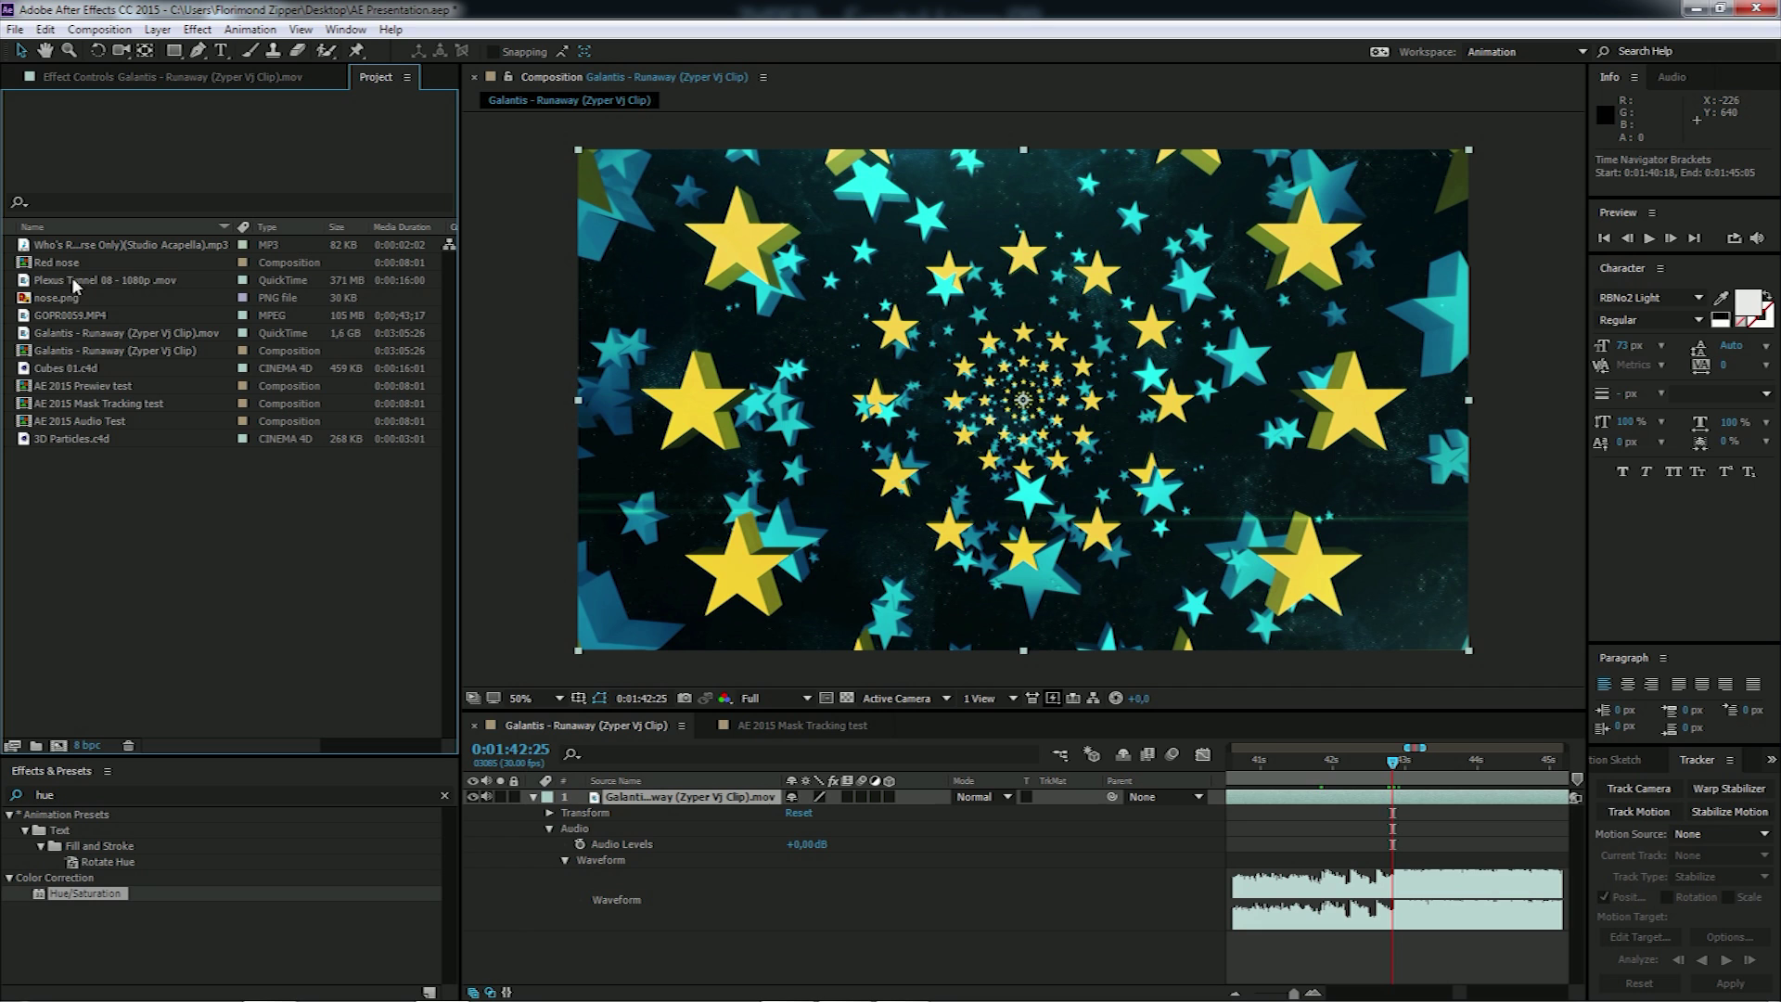
left_click_drag(74, 285, 1396, 789)
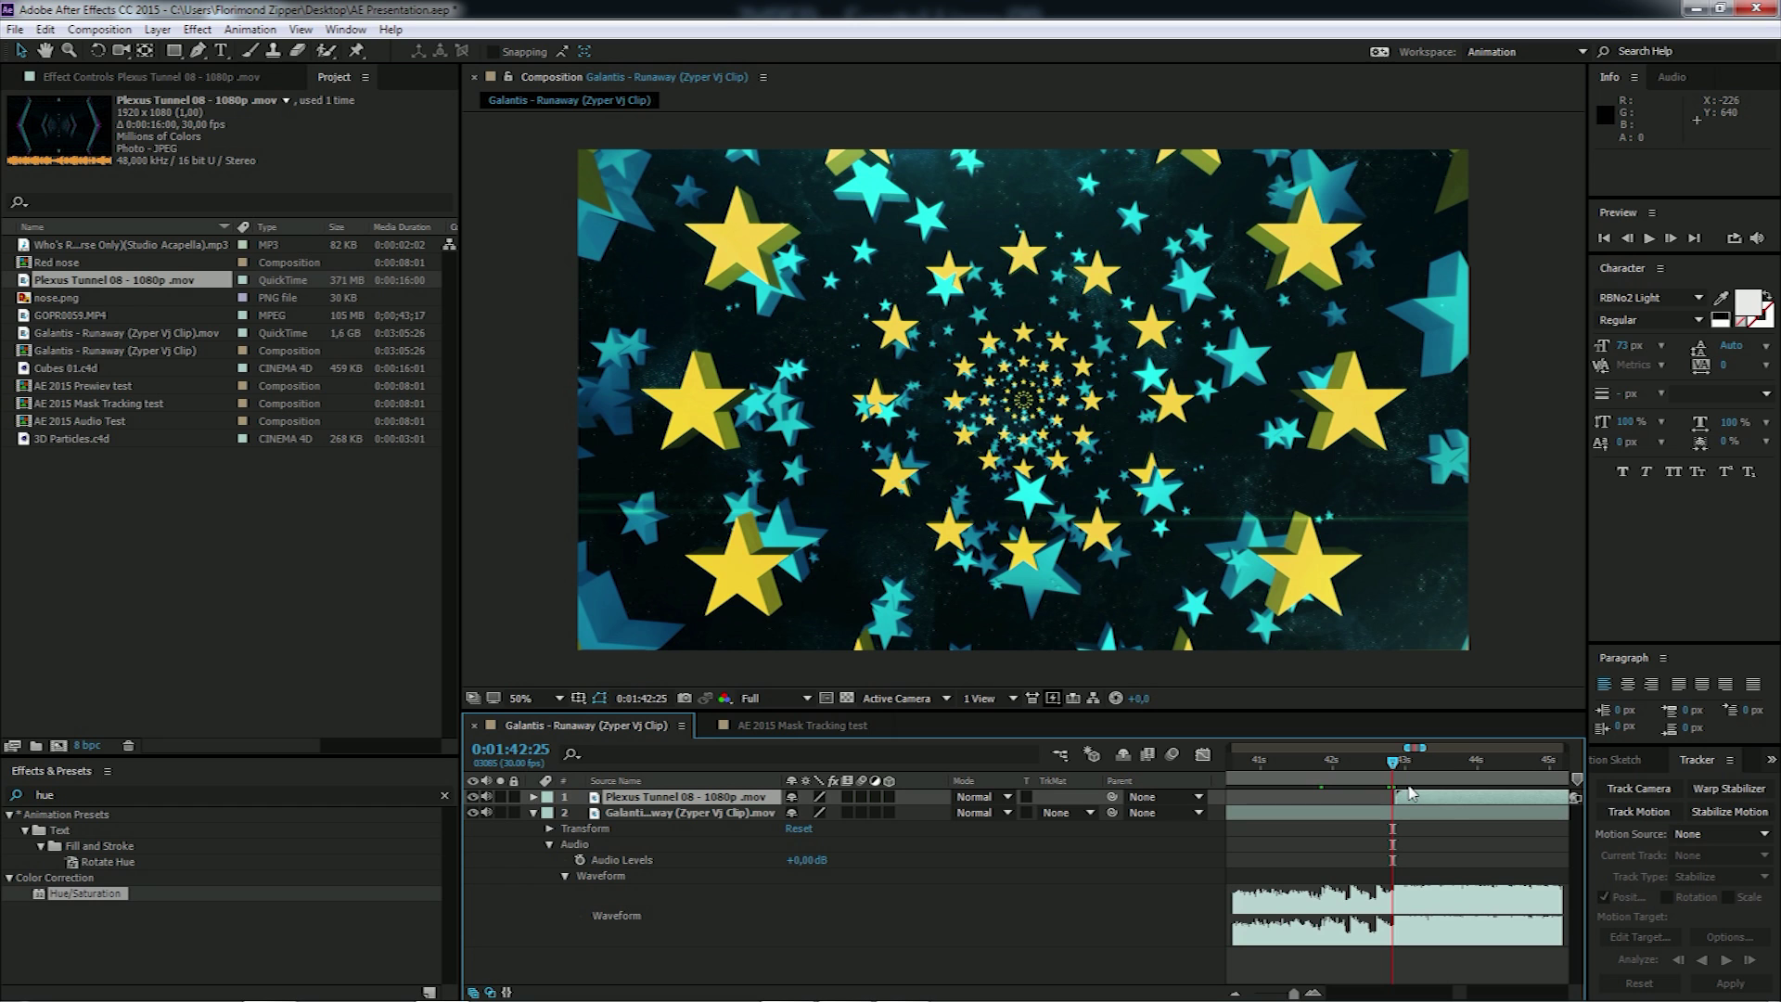
Step: Inspect the Time Stretch settings of the Plexus Tunnel 08 layer
right_click(723, 798)
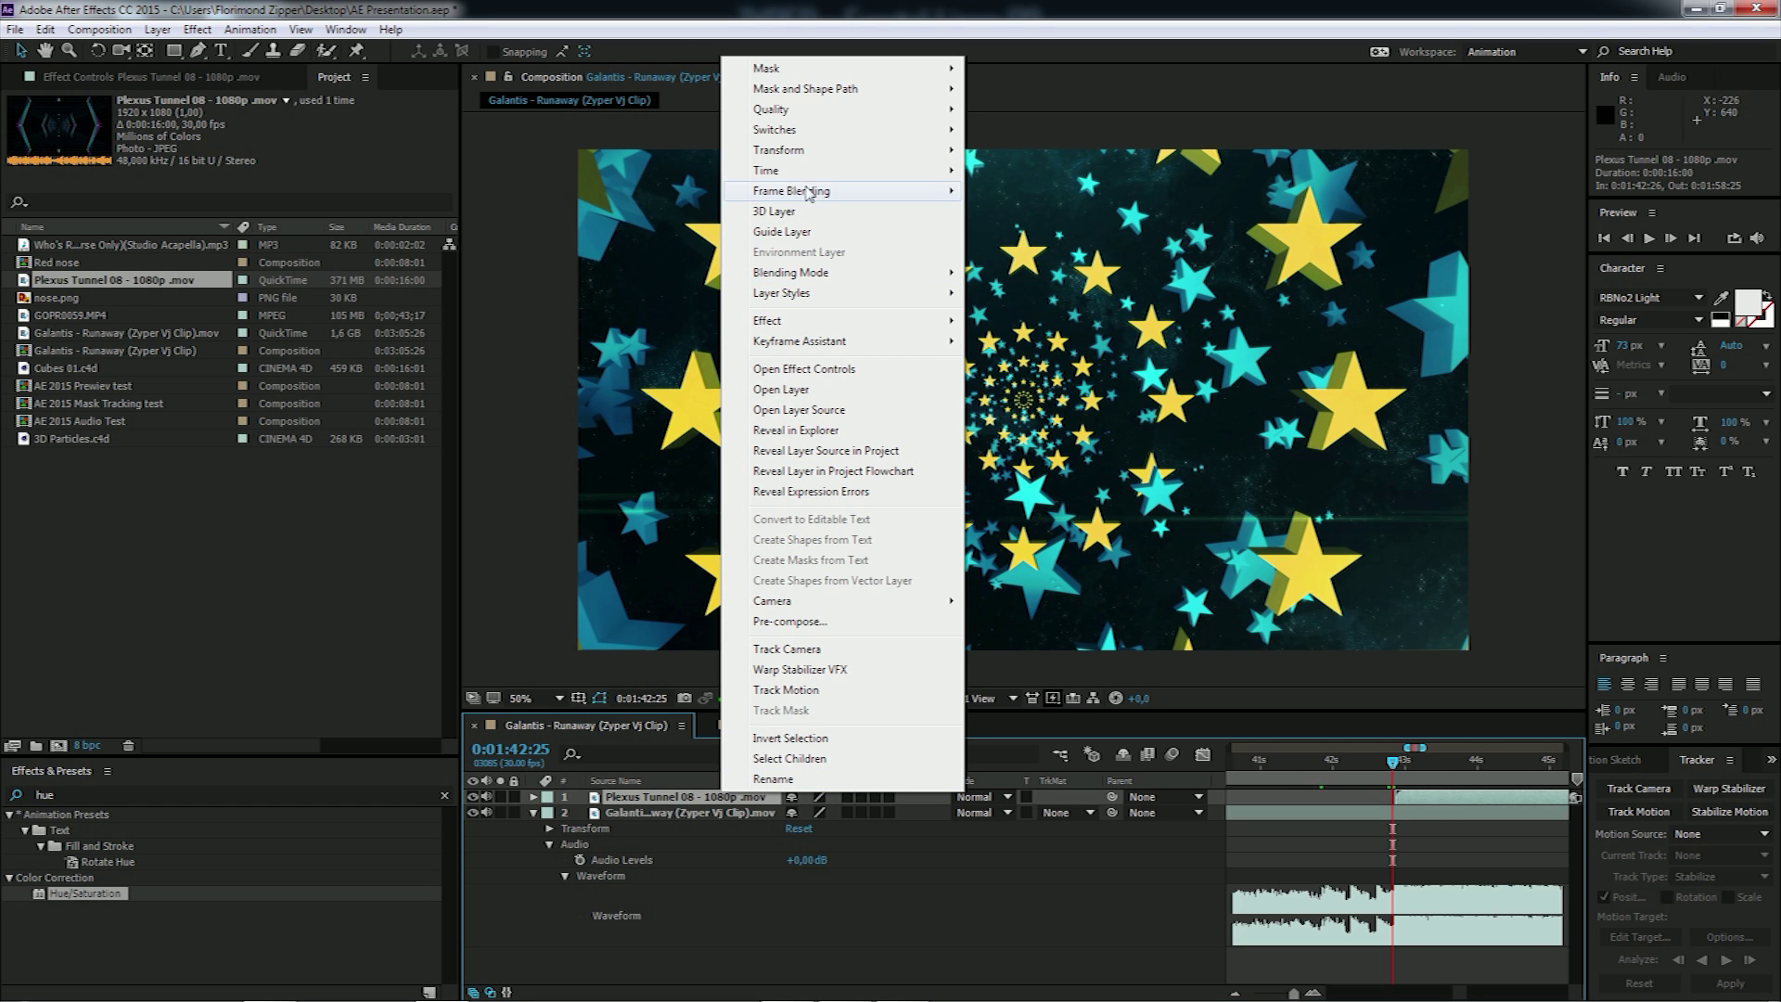
mouse_move(927, 171)
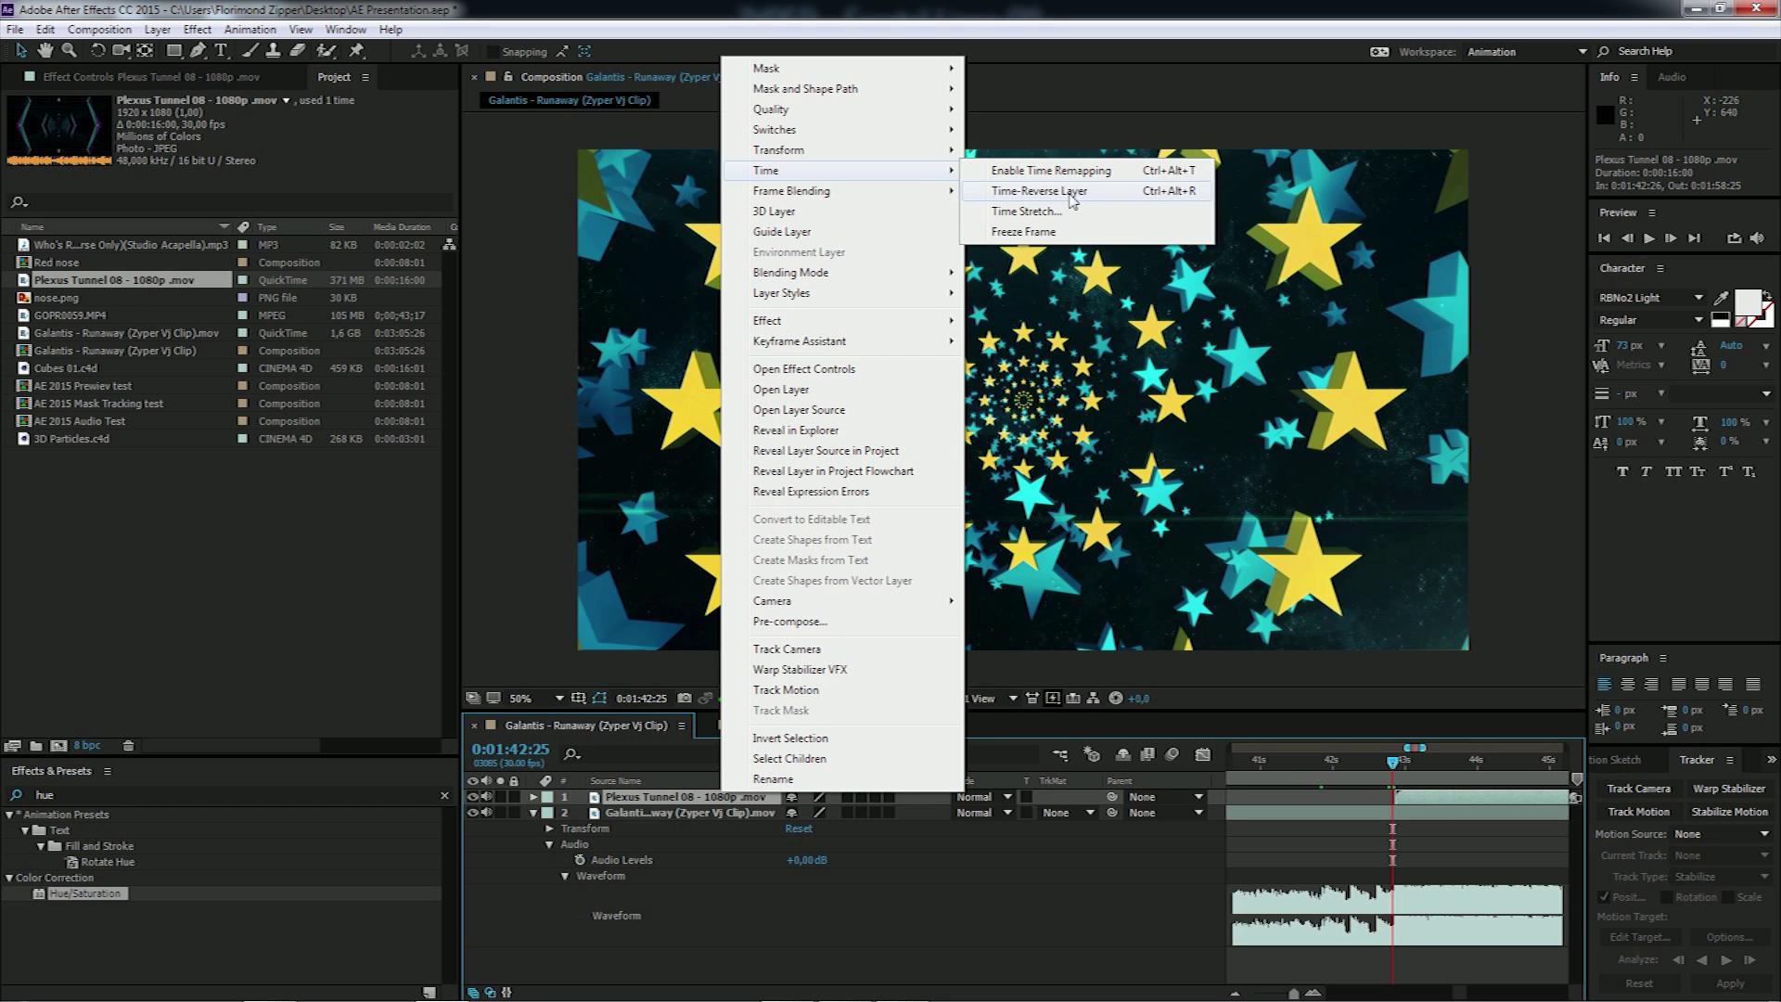
left_click(1067, 215)
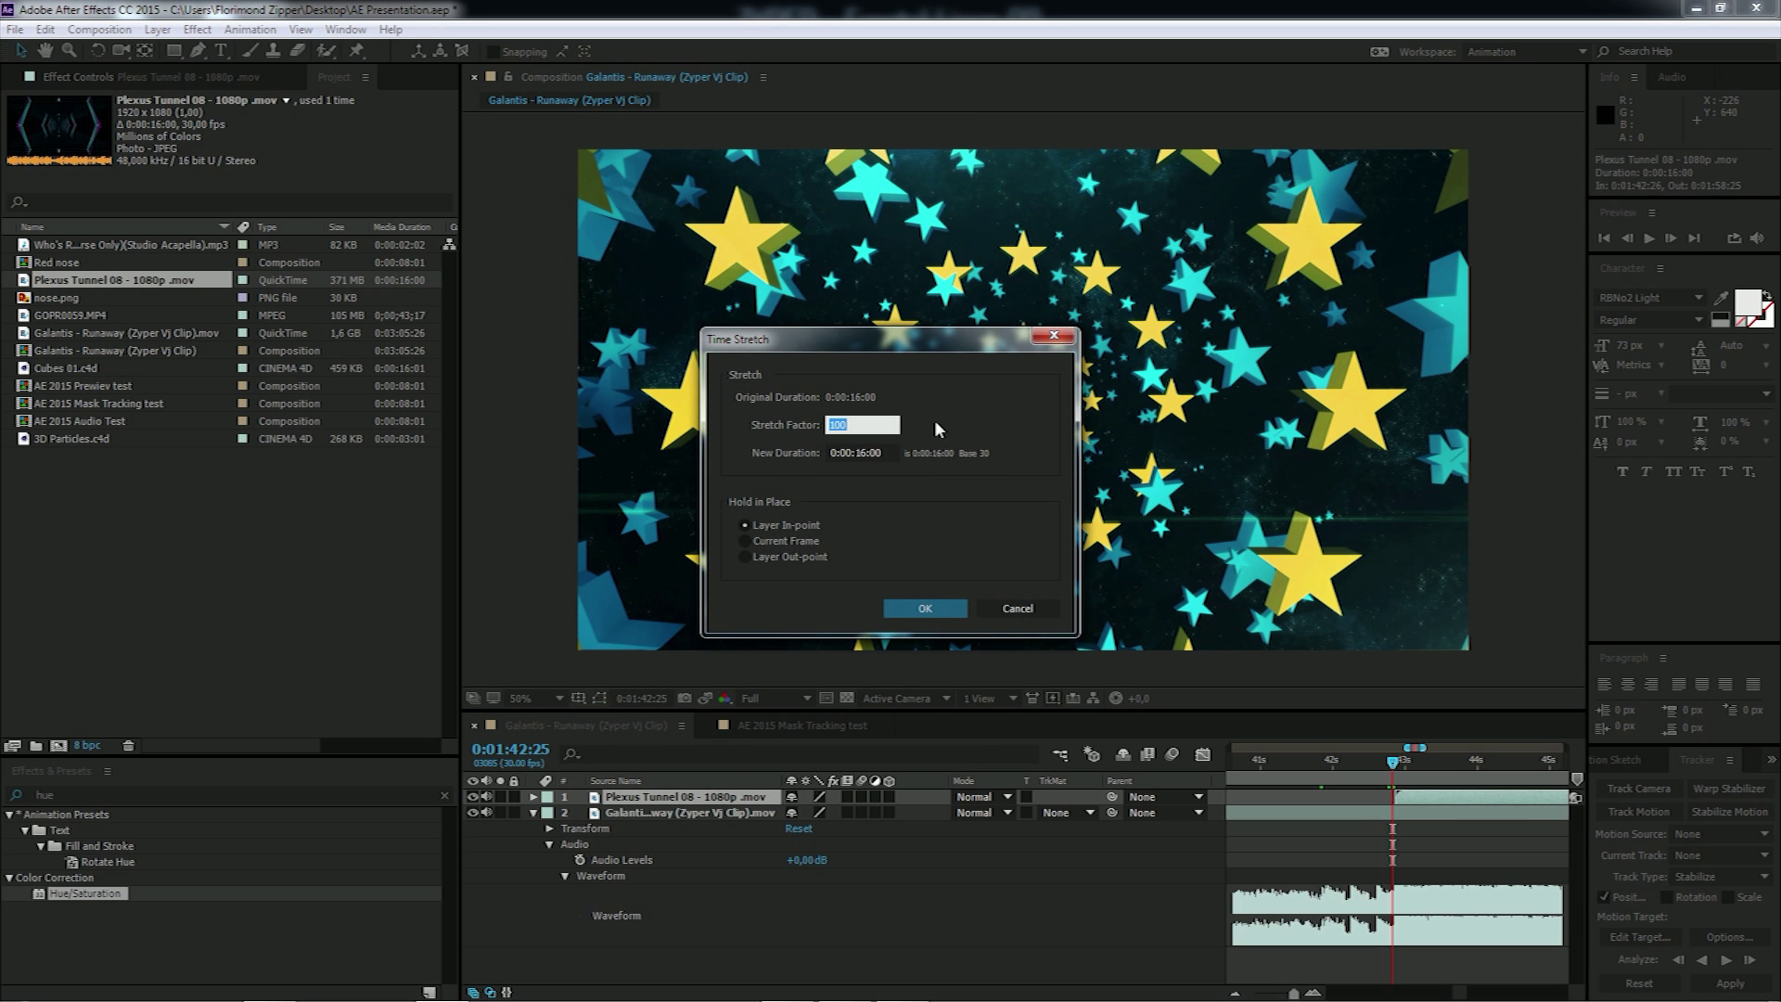
key("Return")
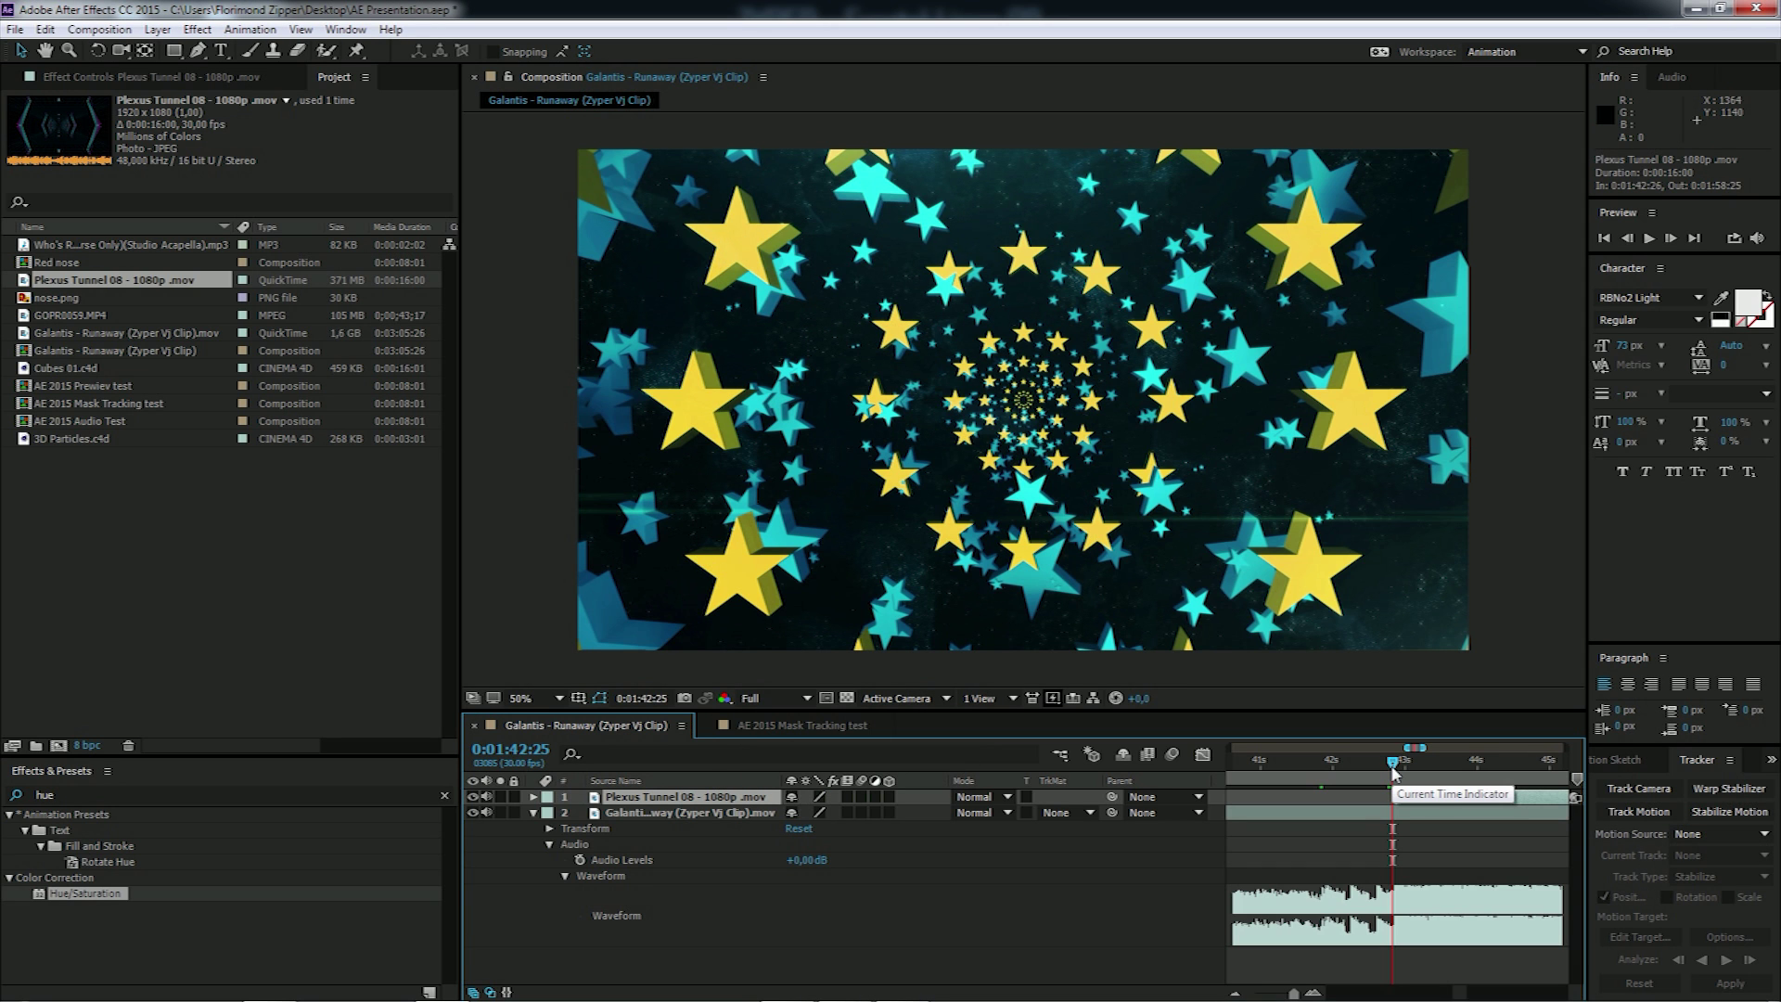
Step: Align the start of the Plexus Tunnel layer with the drop in the waveform and preview the transition from 0:01:40:08
key(";")
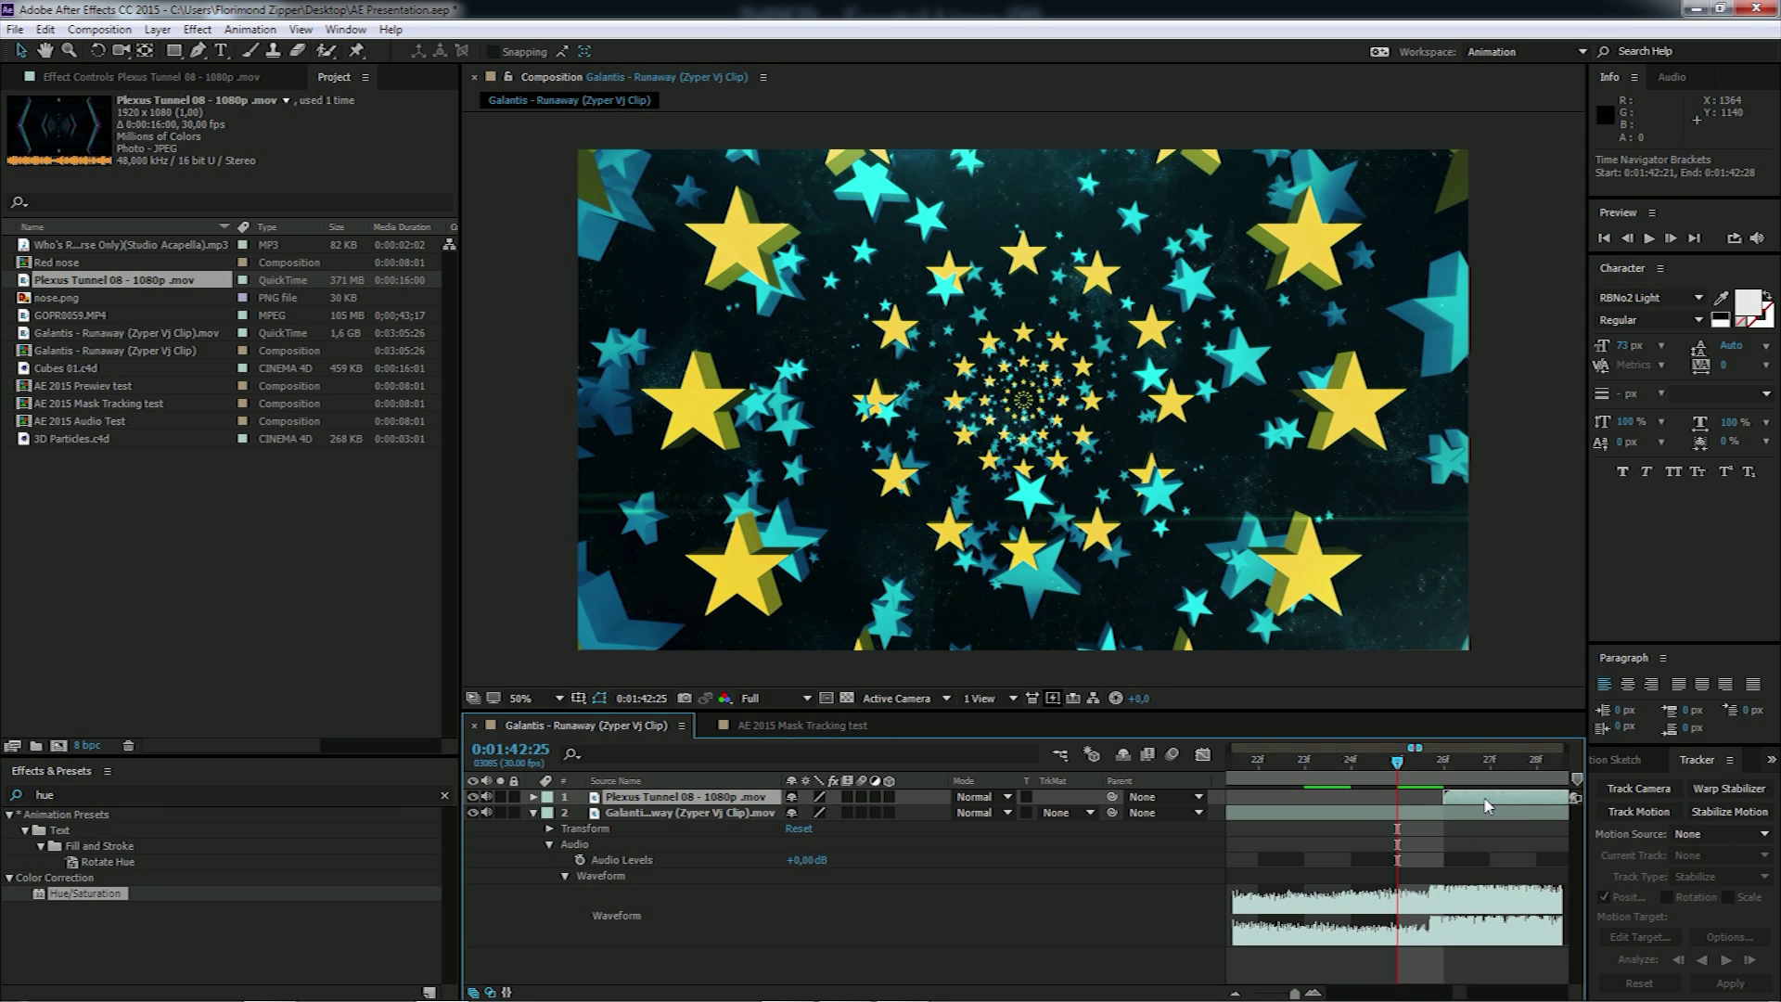
left_click_drag(1485, 805, 1389, 761)
key(";")
key("space")
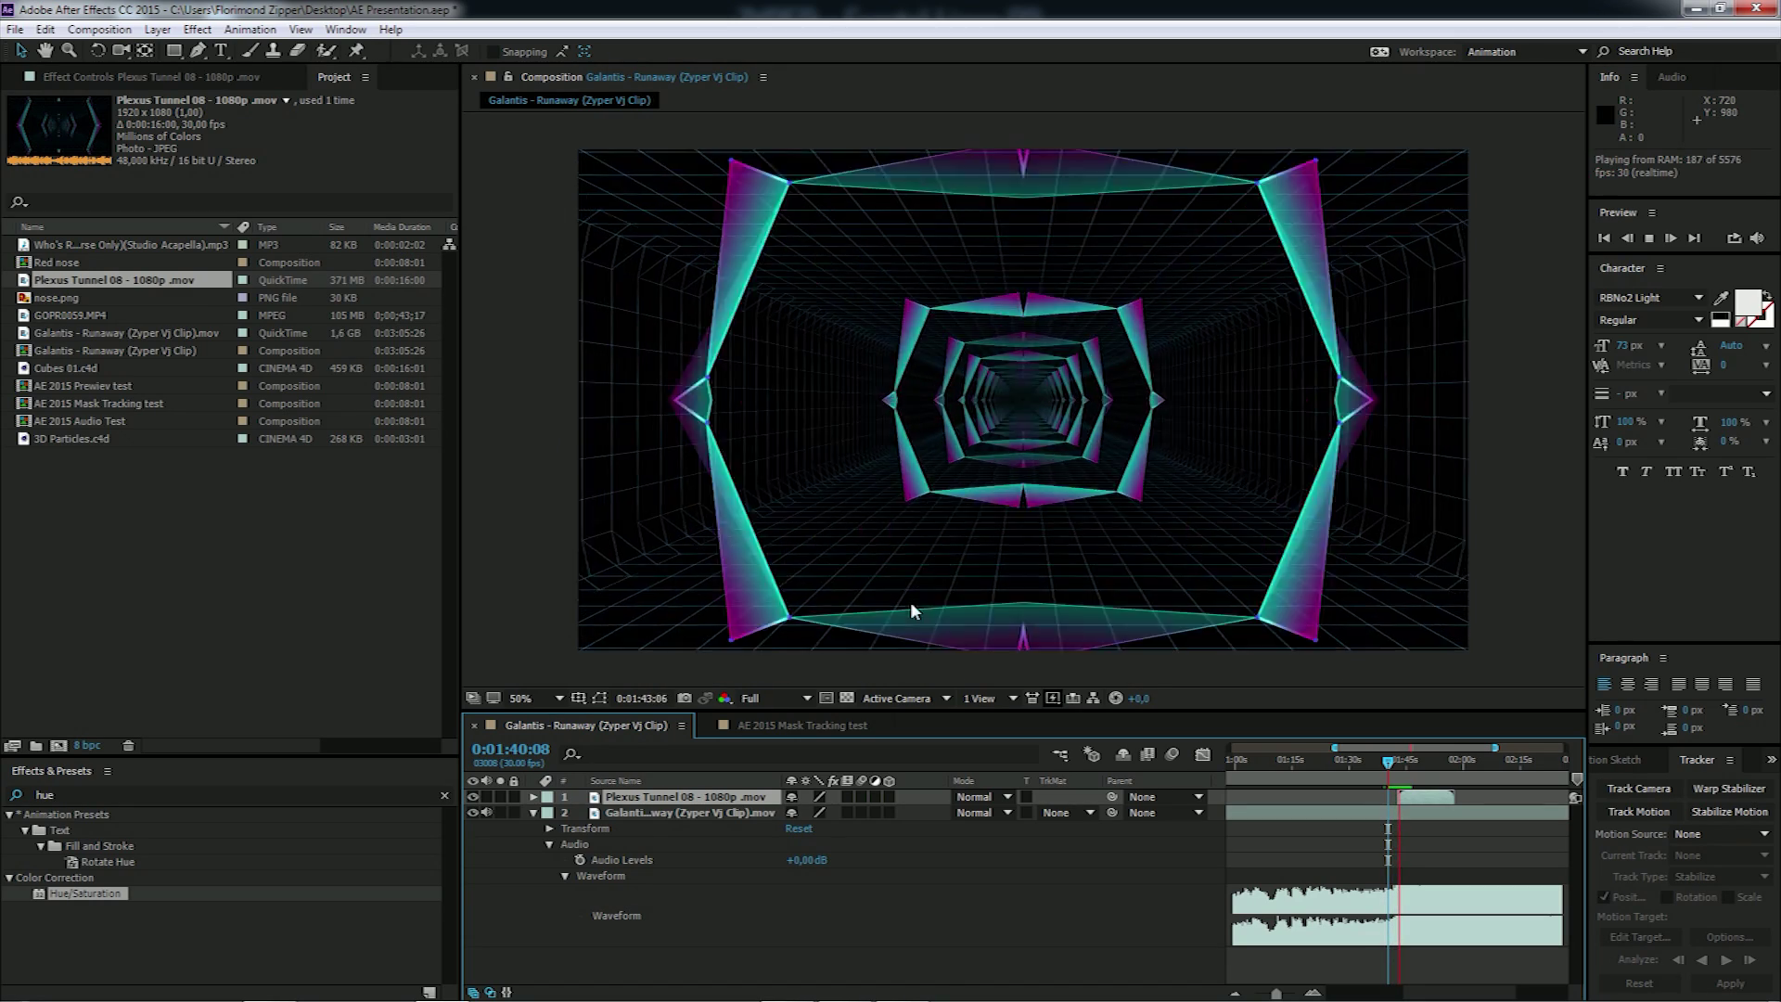
Step: Stop the playback, switch to the AE 2015 Mask Tracking test composition and preview the selfie footage from 0:00:03:20
key("space")
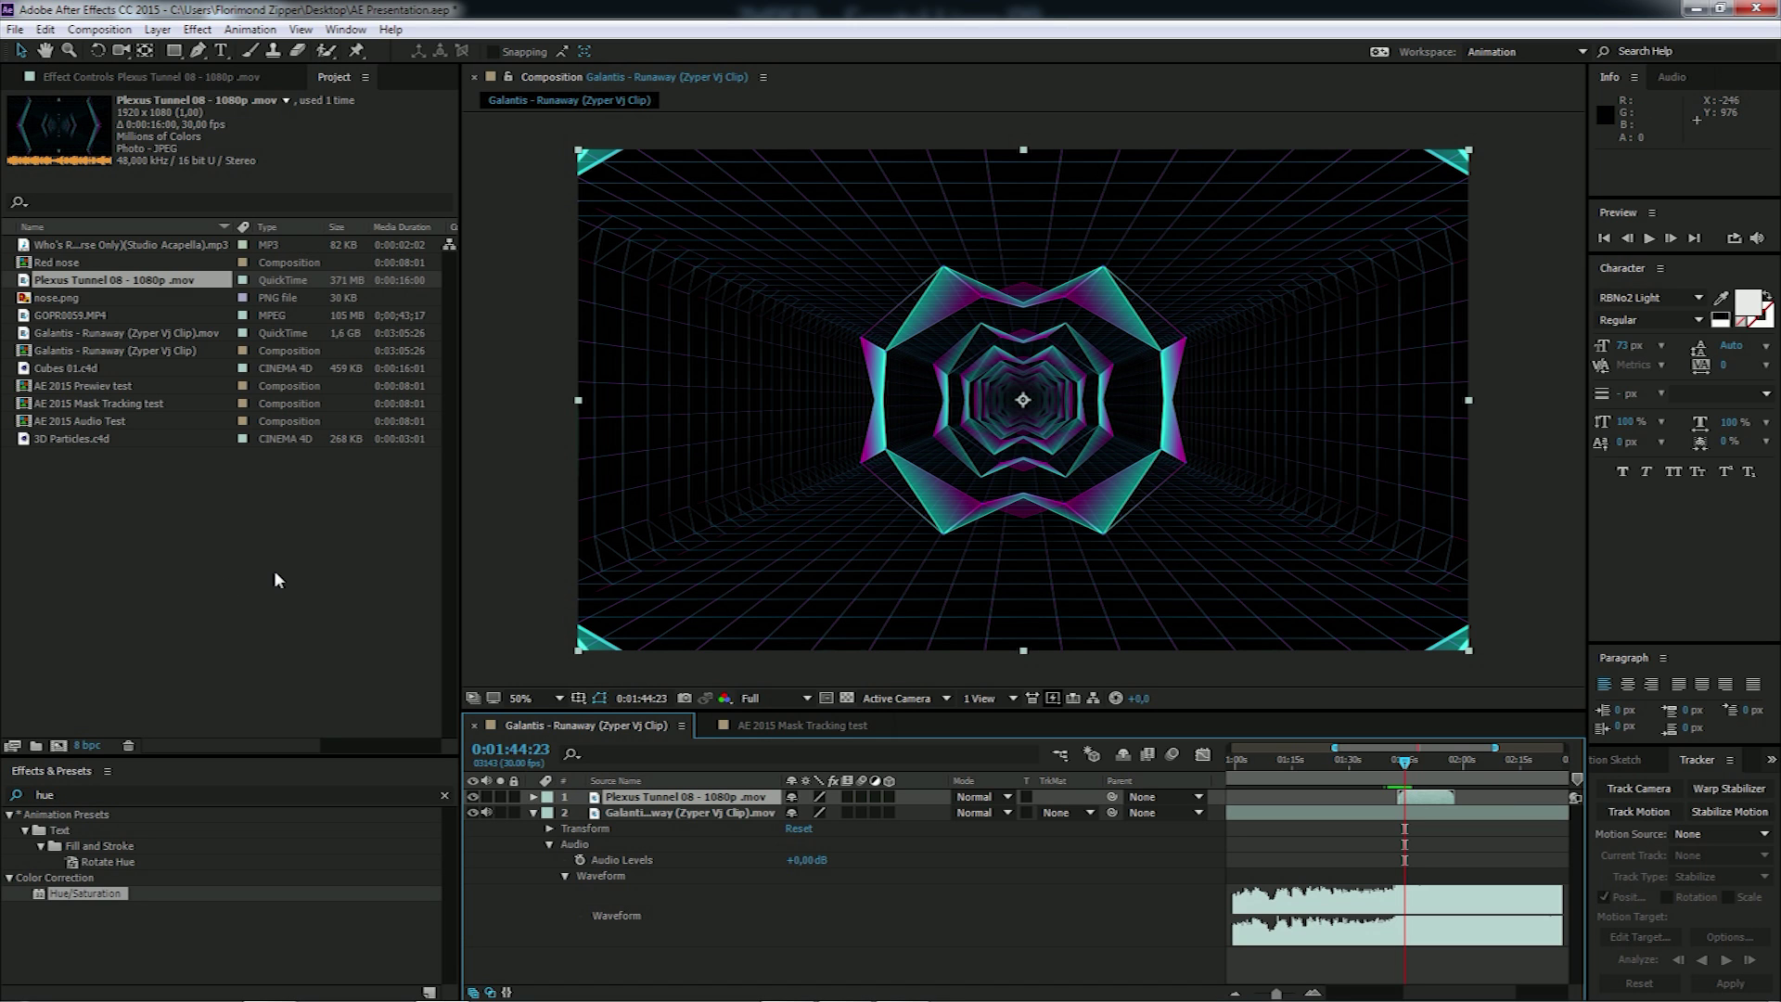
left_click(802, 725)
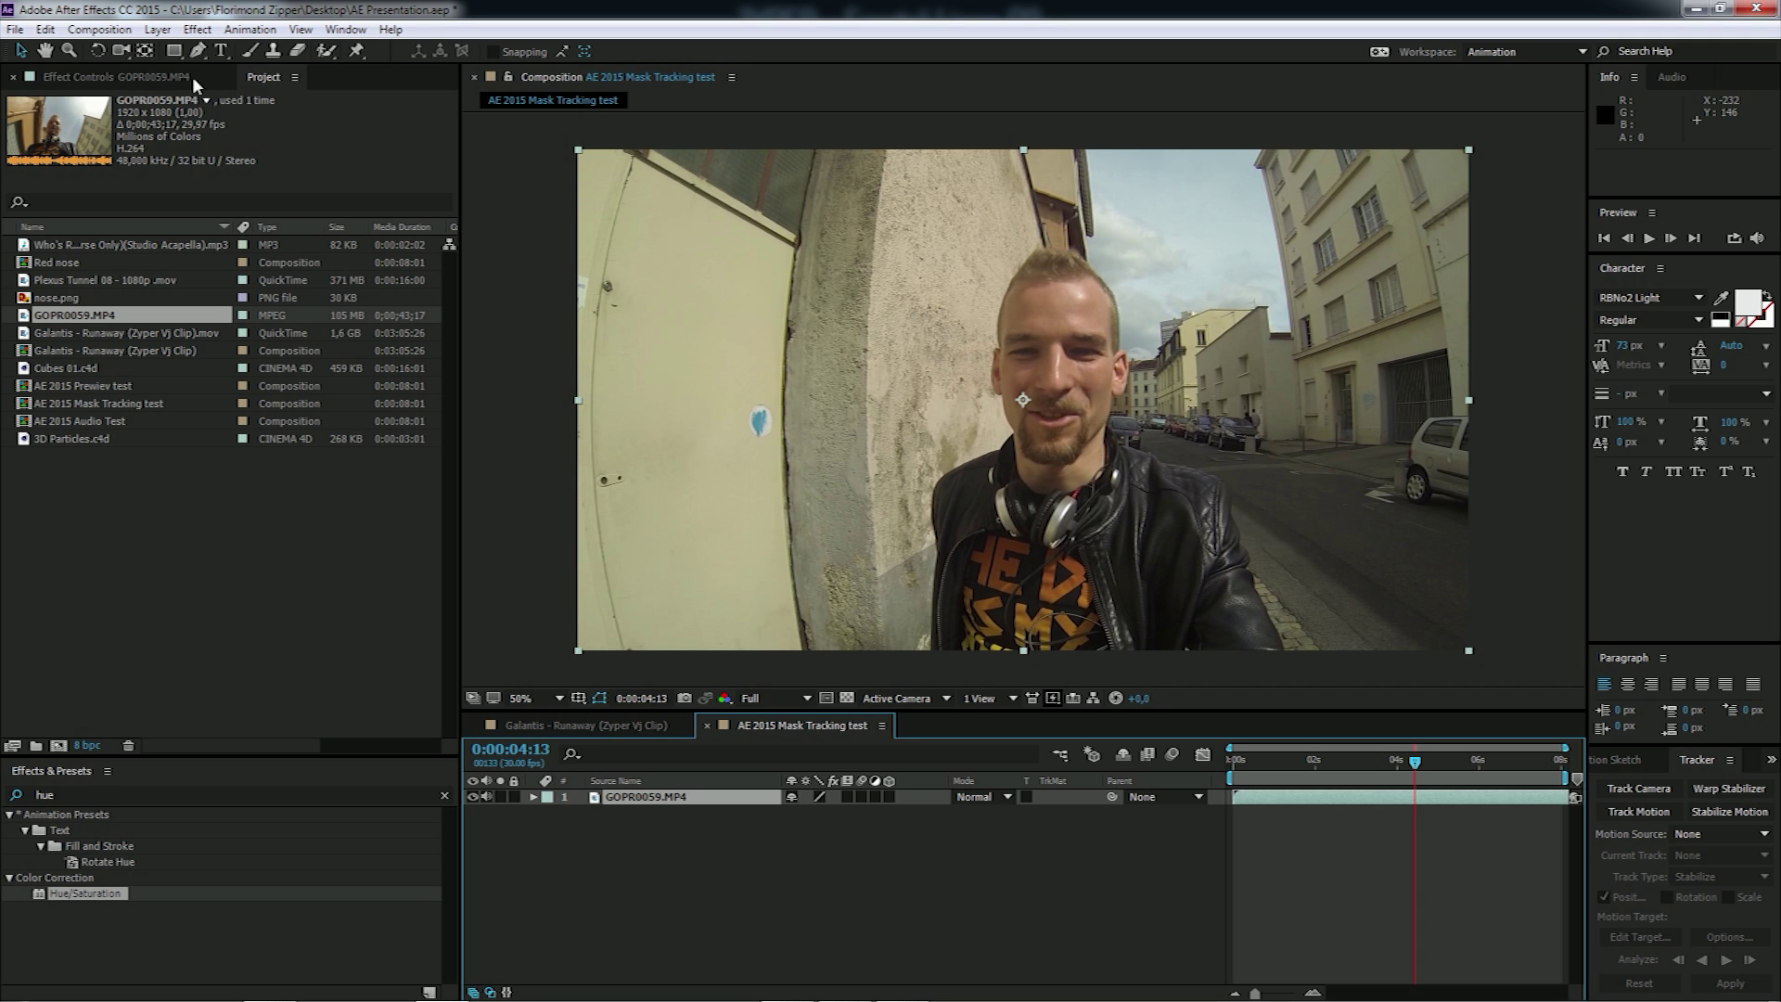
left_click_drag(1415, 760, 1384, 766)
key("space")
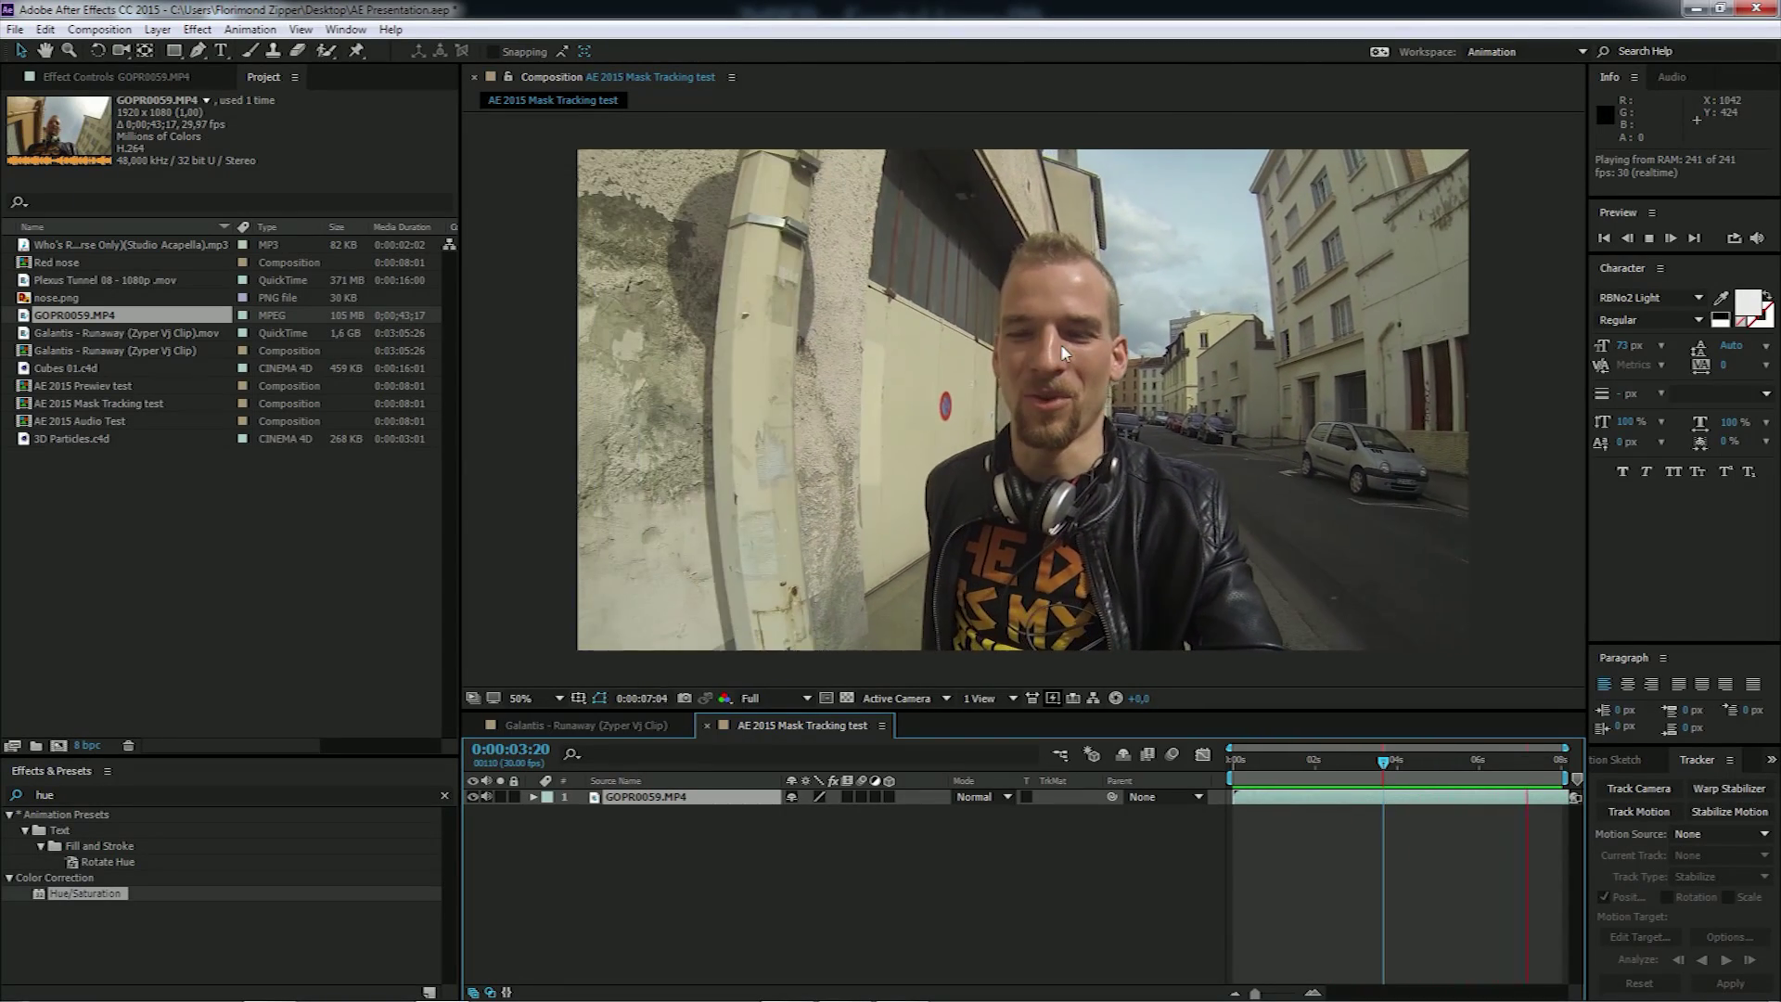
Step: Draw an elliptical mask around the man's face on the GOPR0059.MP4 layer at 0:00:05:16
left_click_drag(1473, 764, 1460, 762)
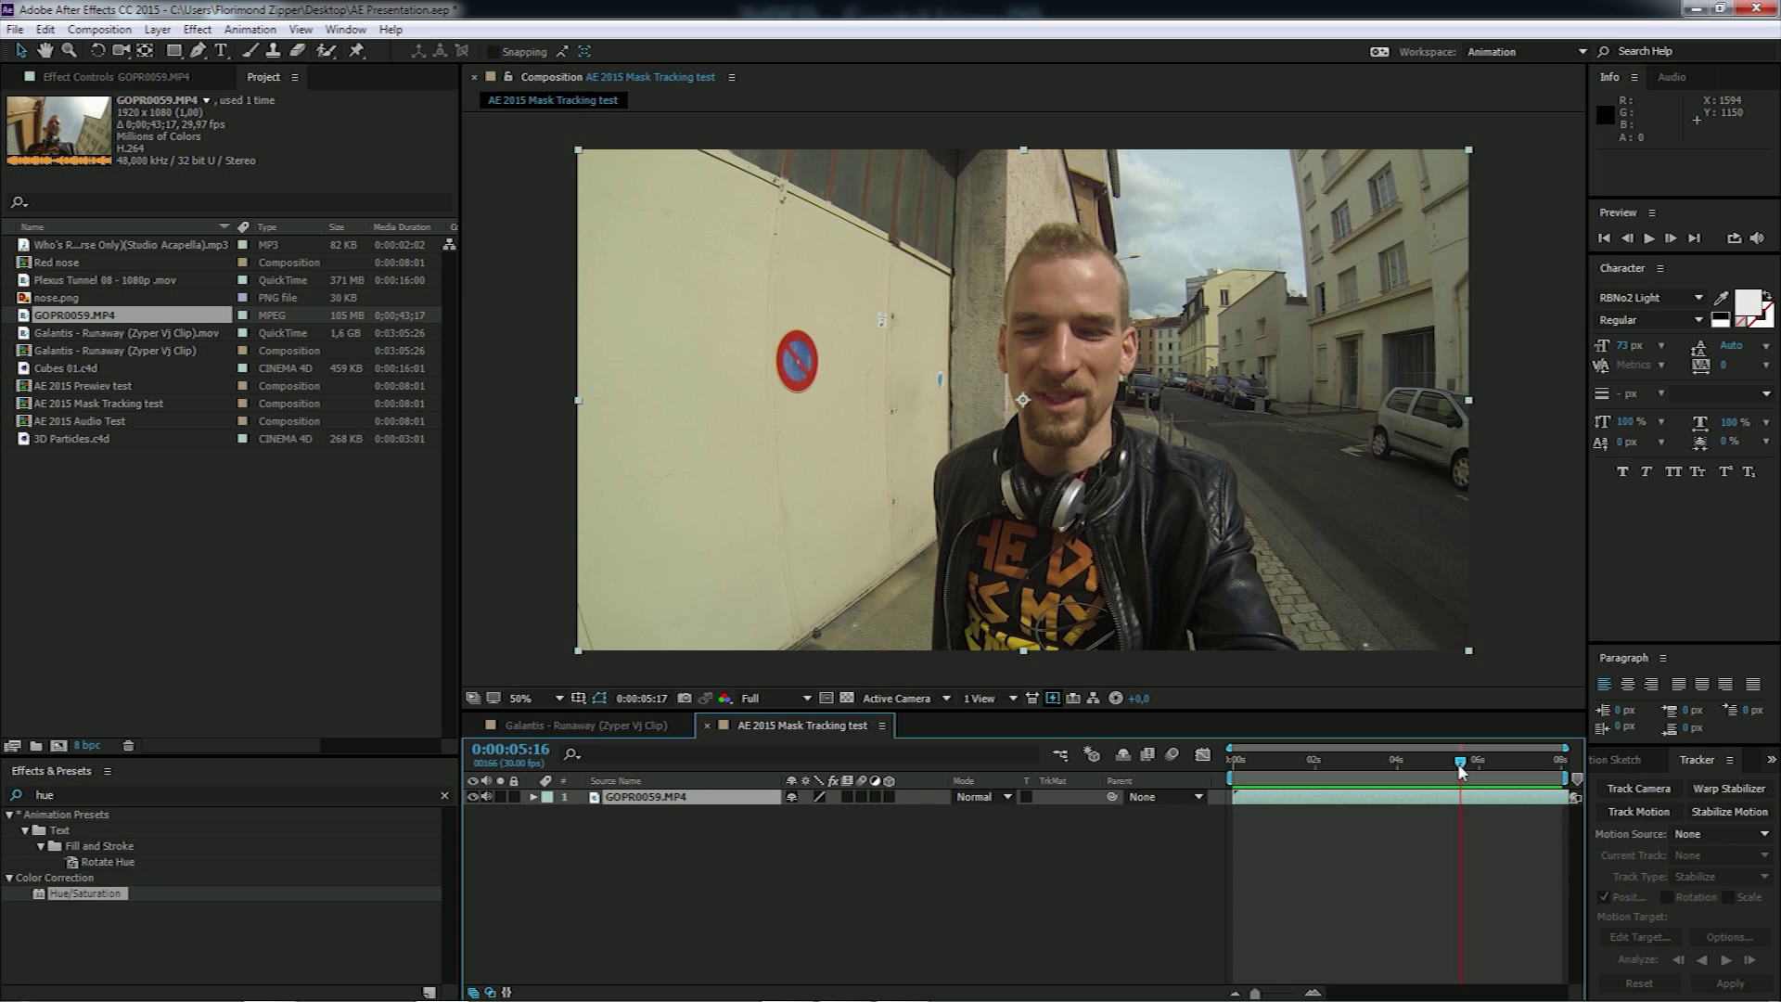
left_click_drag(174, 51, 215, 102)
mouse_move(1162, 227)
left_mouse_down()
mouse_move(1026, 561)
mouse_move(981, 459)
left_mouse_up()
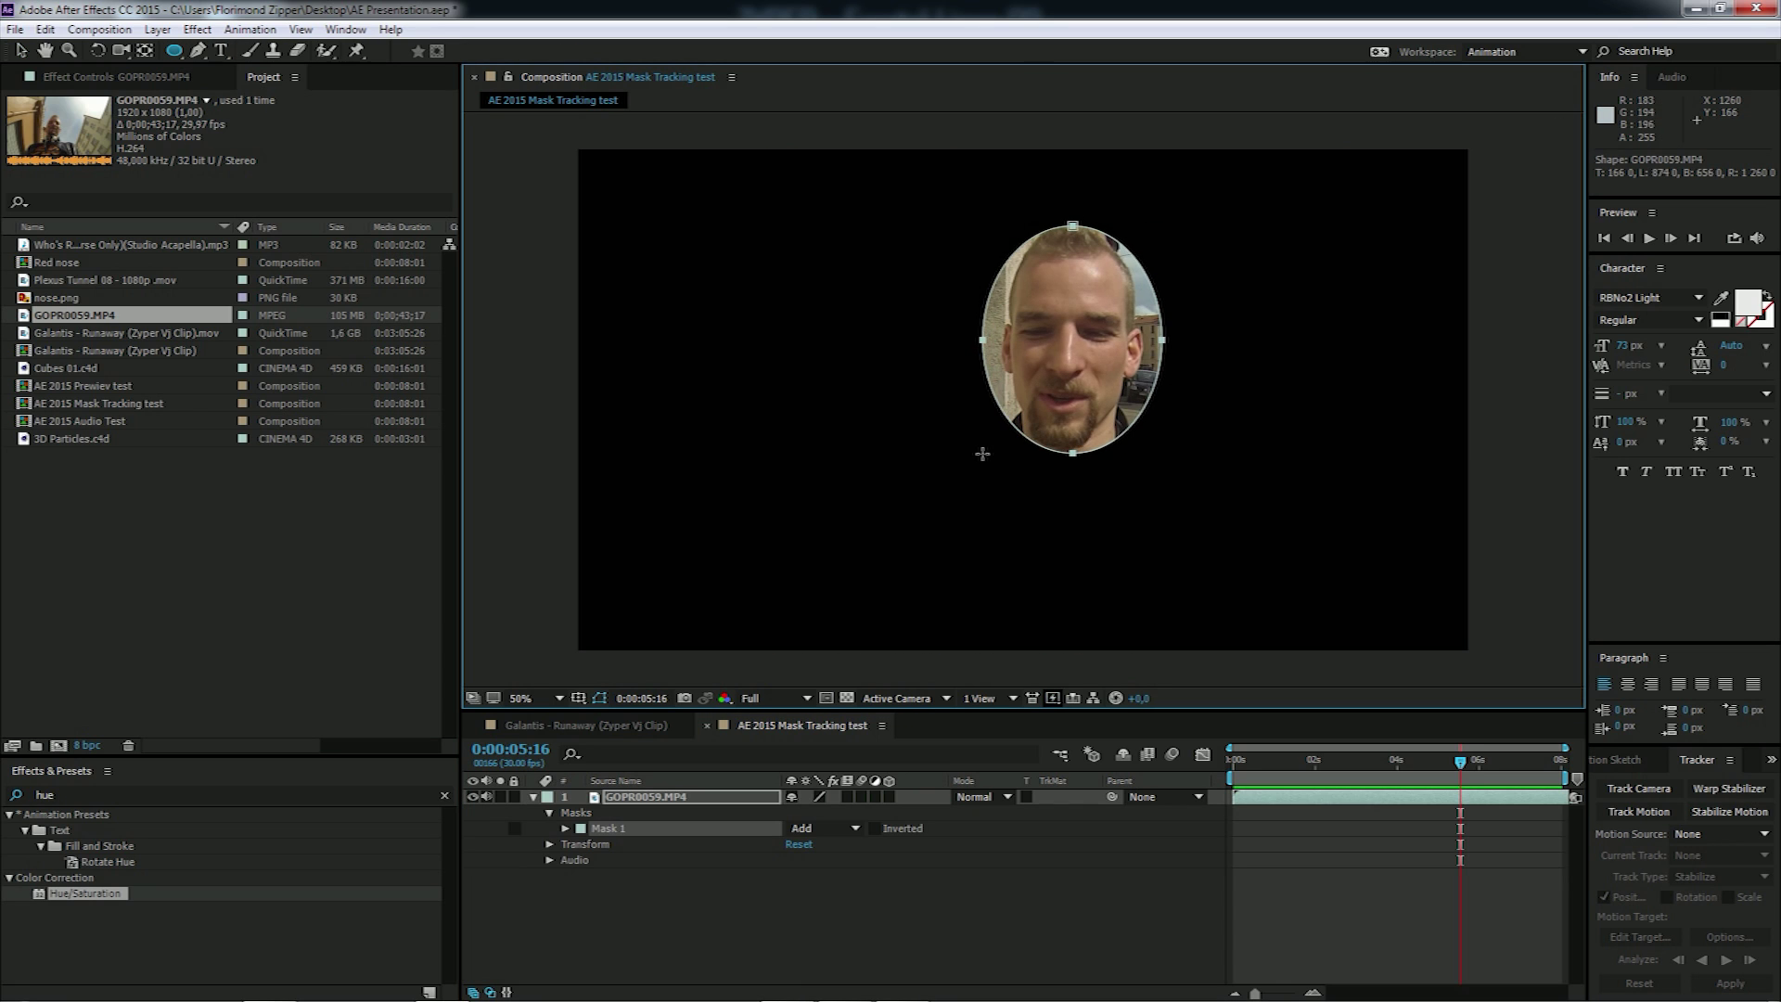
key("v")
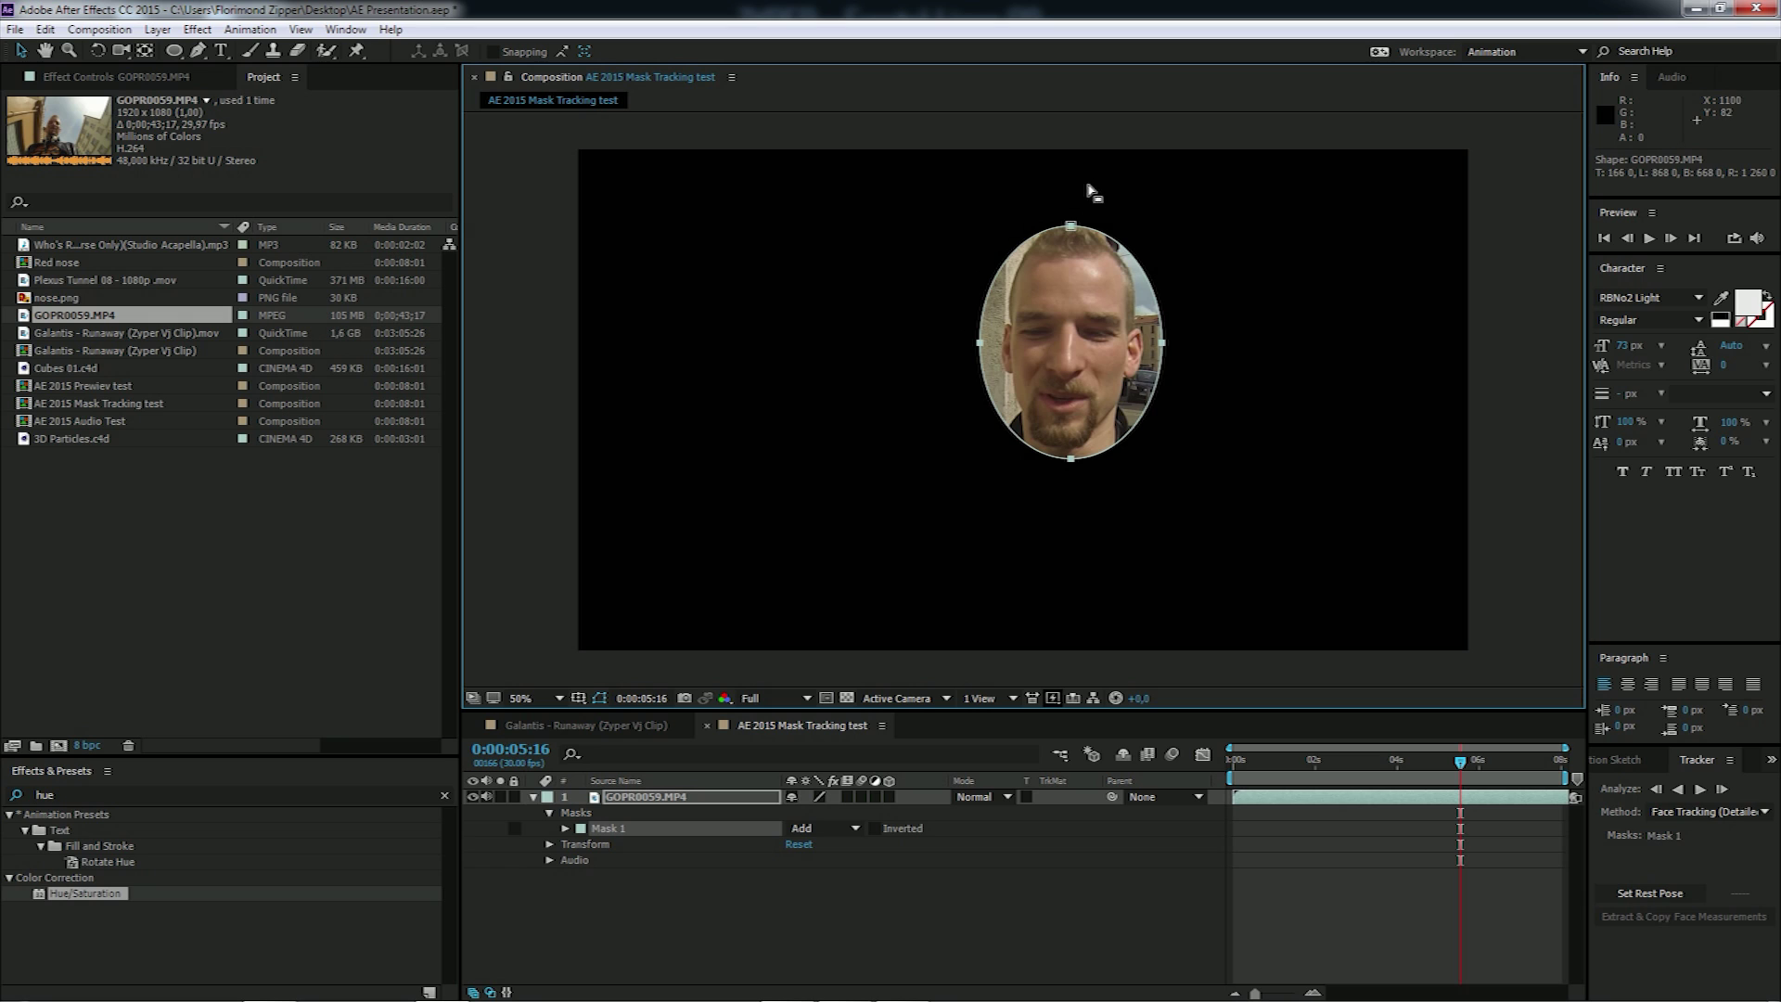
Step: Reshape the elliptical mask to fit the head by extending its upper edge above the hair and narrowing both sides
double_click(1071, 227)
left_click_drag(1071, 227, 1071, 210)
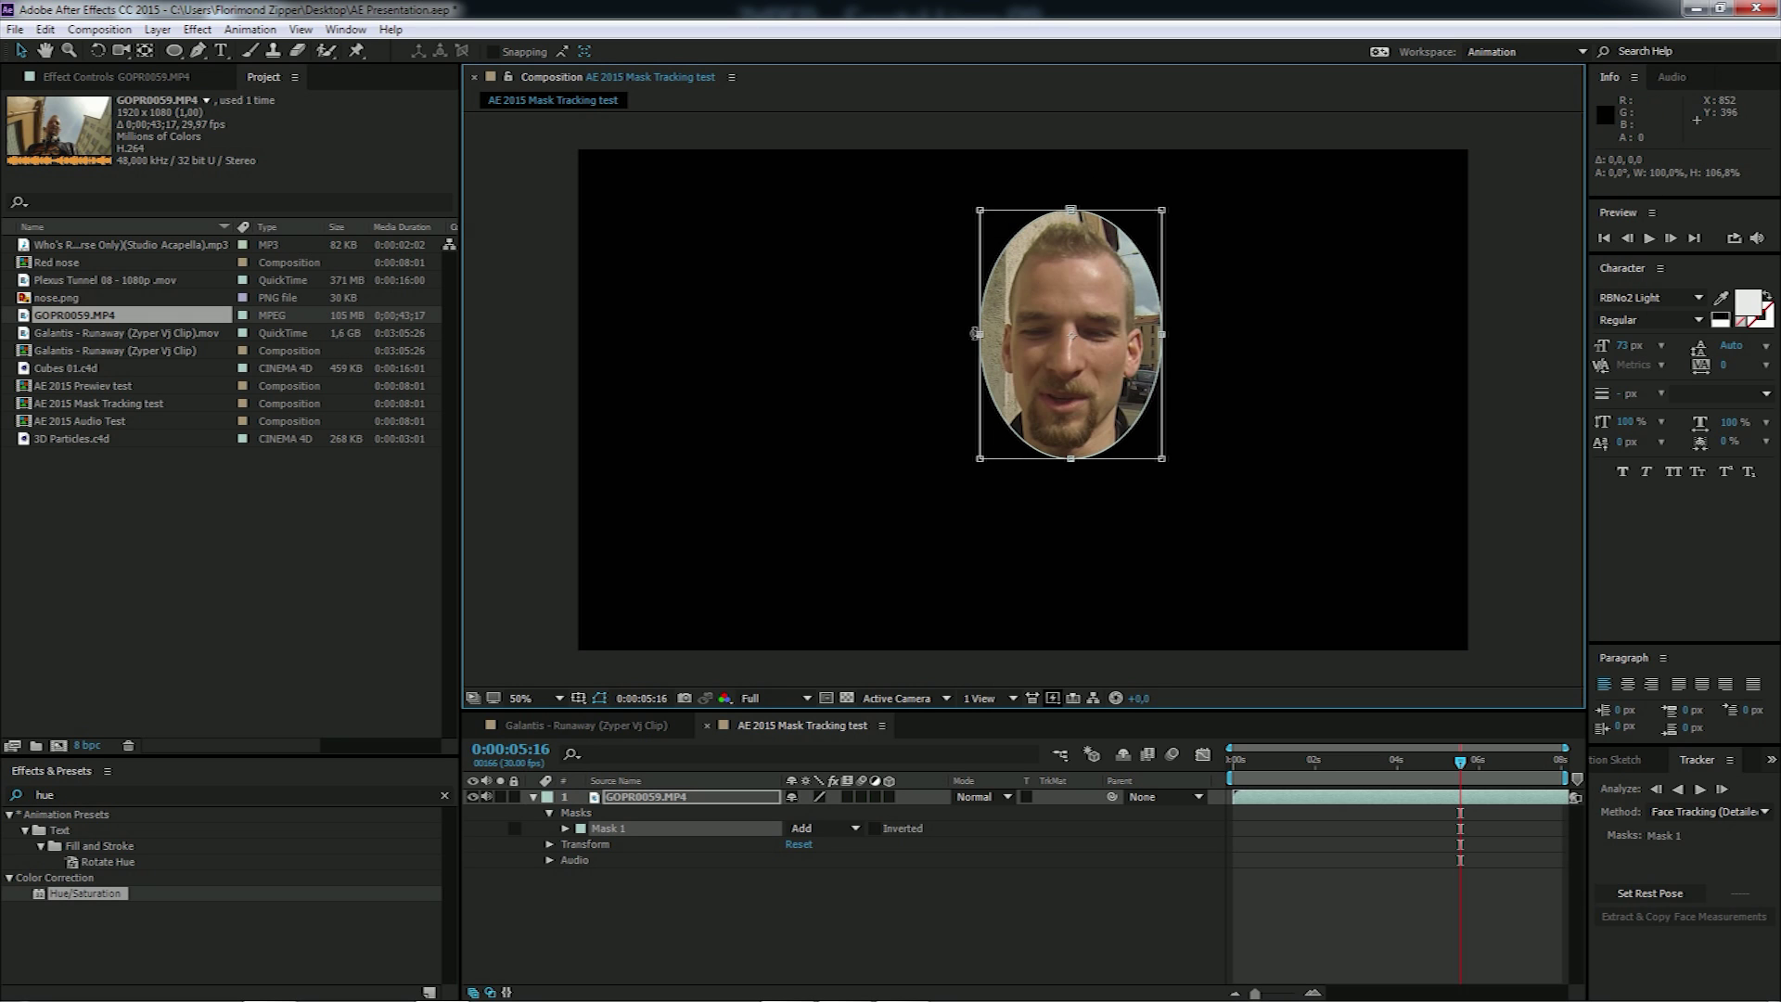
left_click_drag(980, 335, 992, 339)
left_click_drag(1165, 333, 1150, 336)
key("Return")
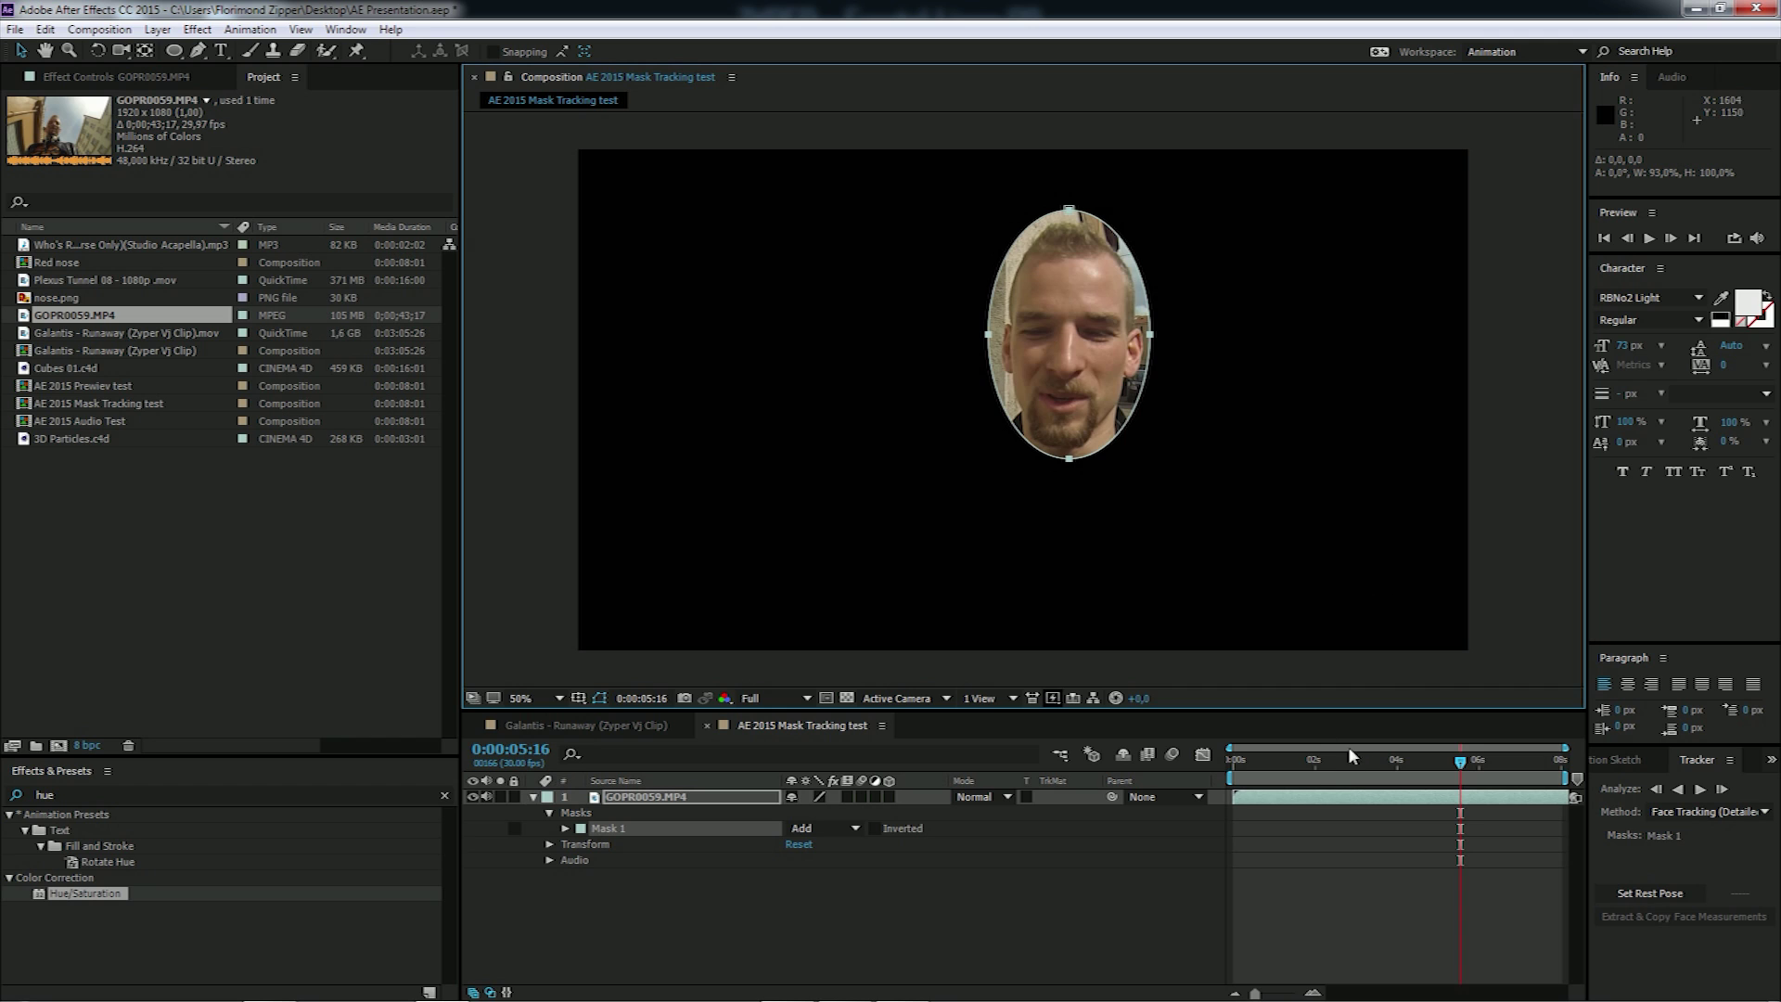
Step: Track Mask 1 forward and backward from about 0:00:03:02 using the Face Tracking (Outline Only) method
mouse_move(1355, 758)
left_mouse_down()
mouse_move(1323, 760)
mouse_move(1373, 760)
mouse_move(1358, 772)
left_mouse_up()
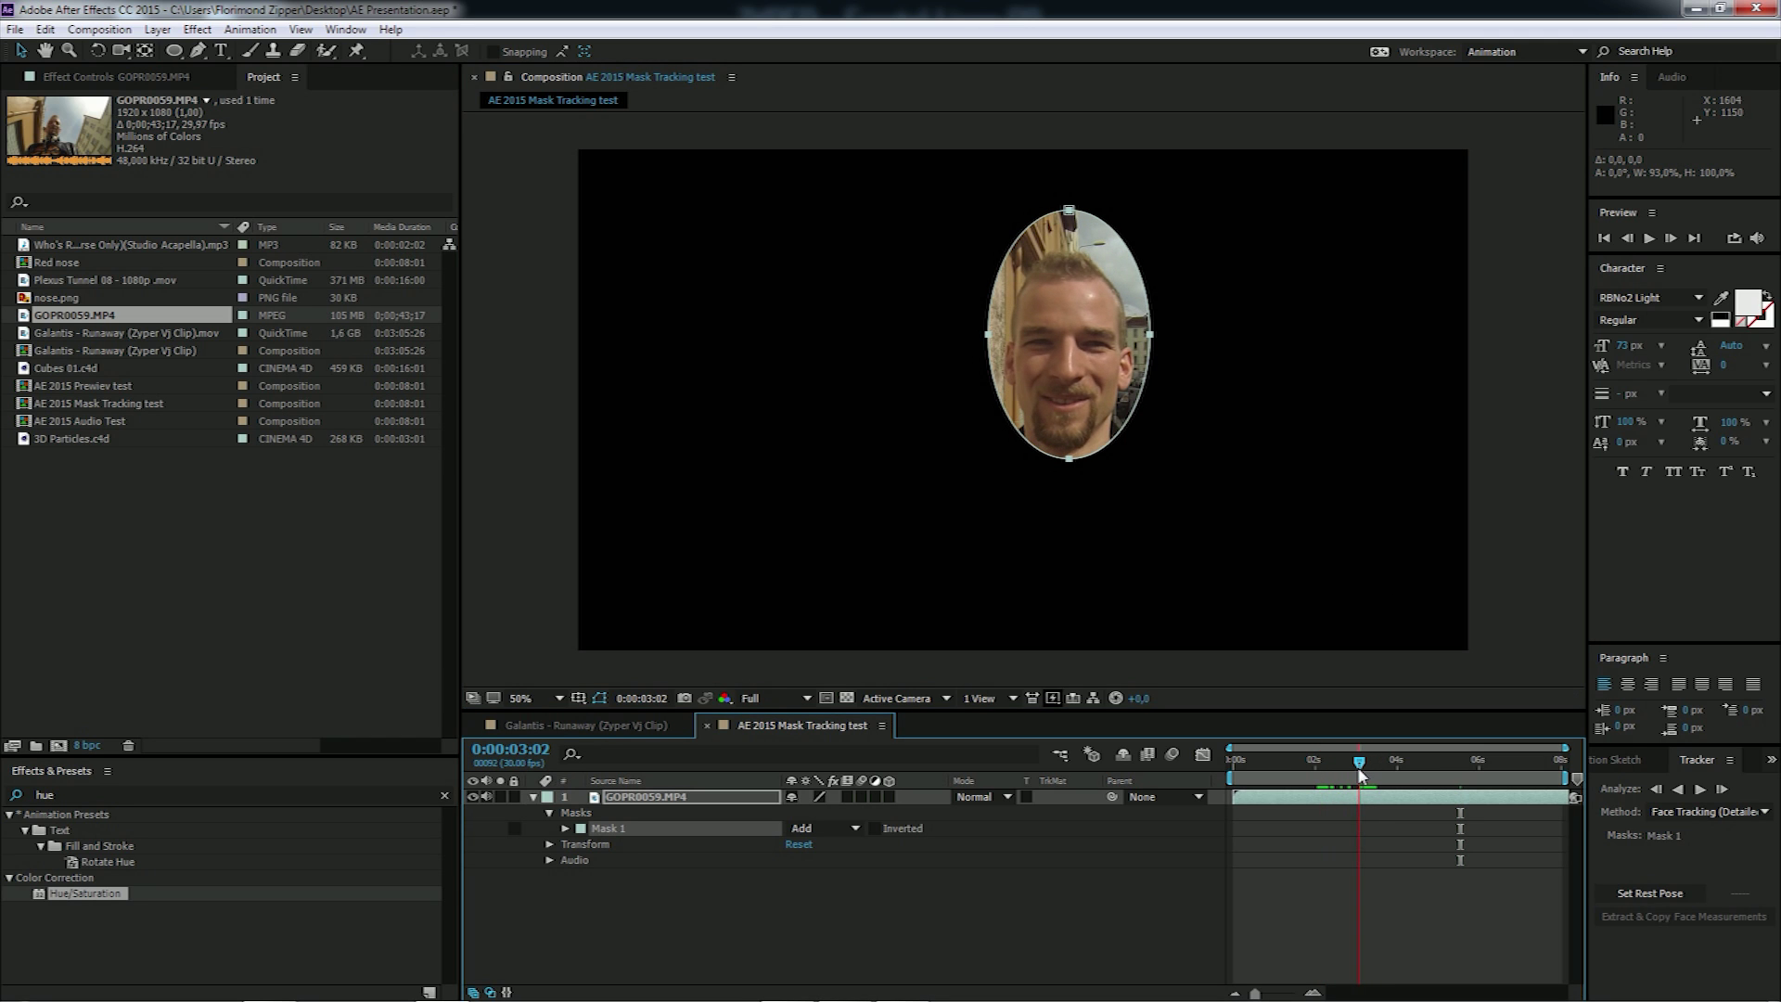
left_click(1693, 813)
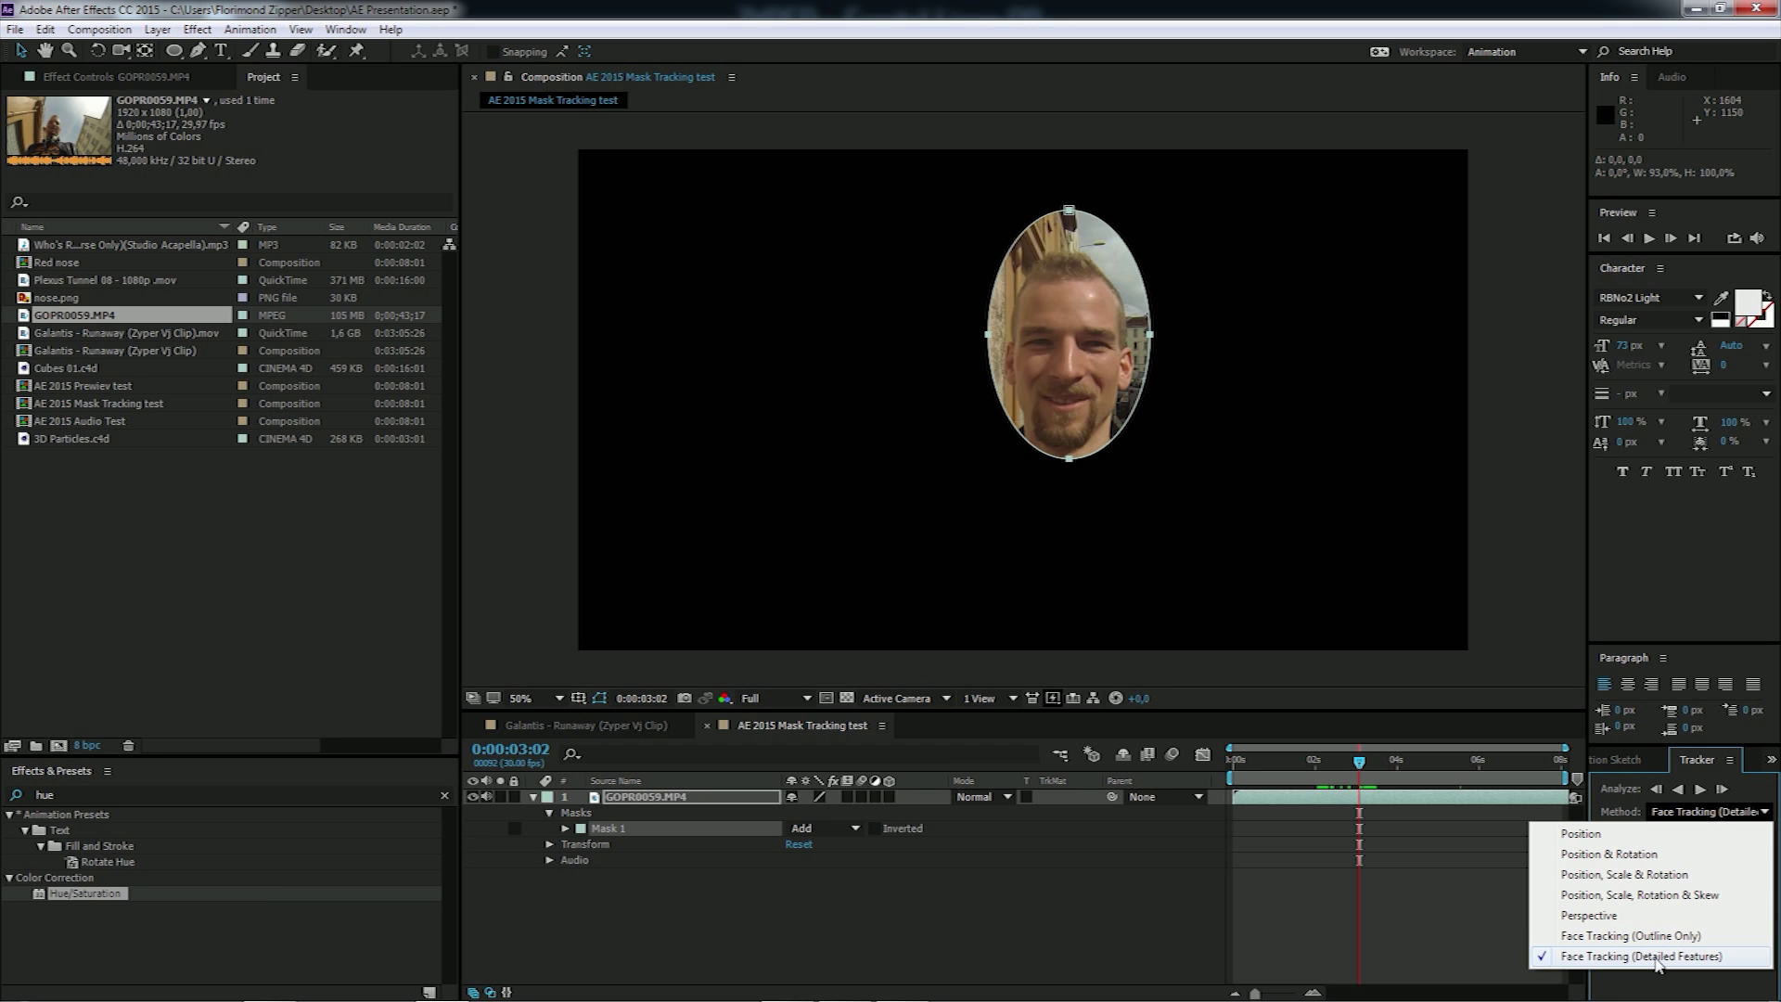
left_click(1665, 935)
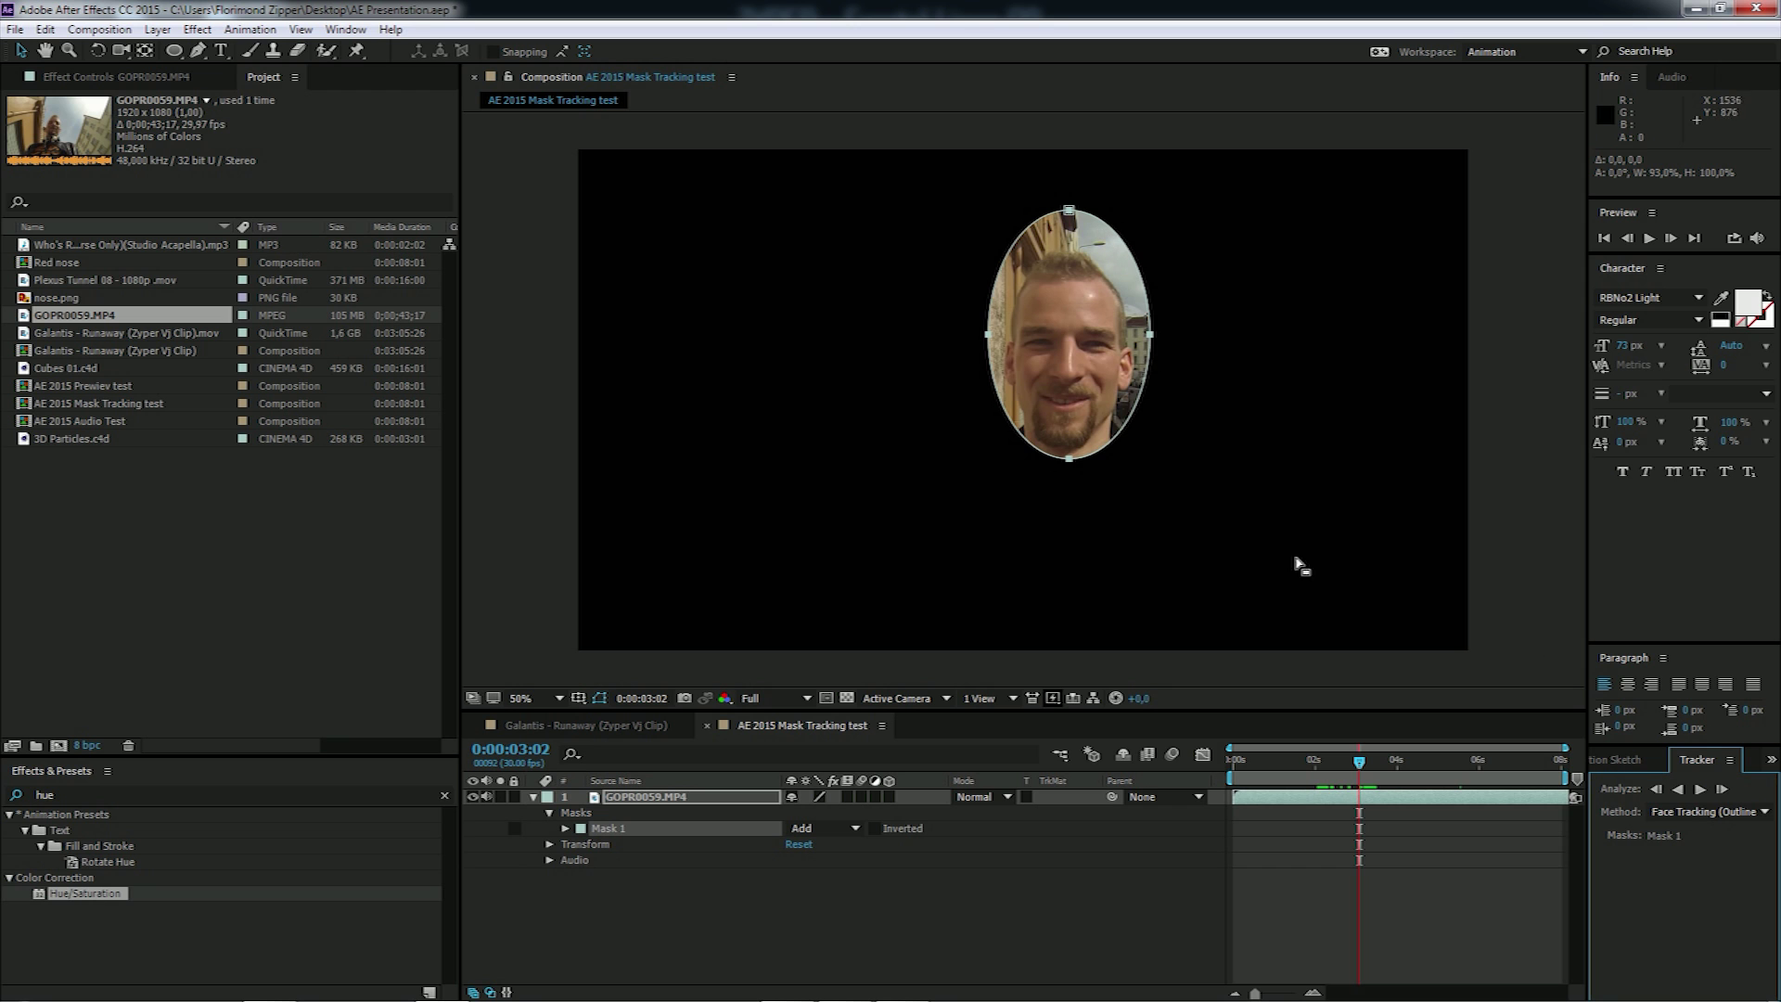
left_click(1700, 790)
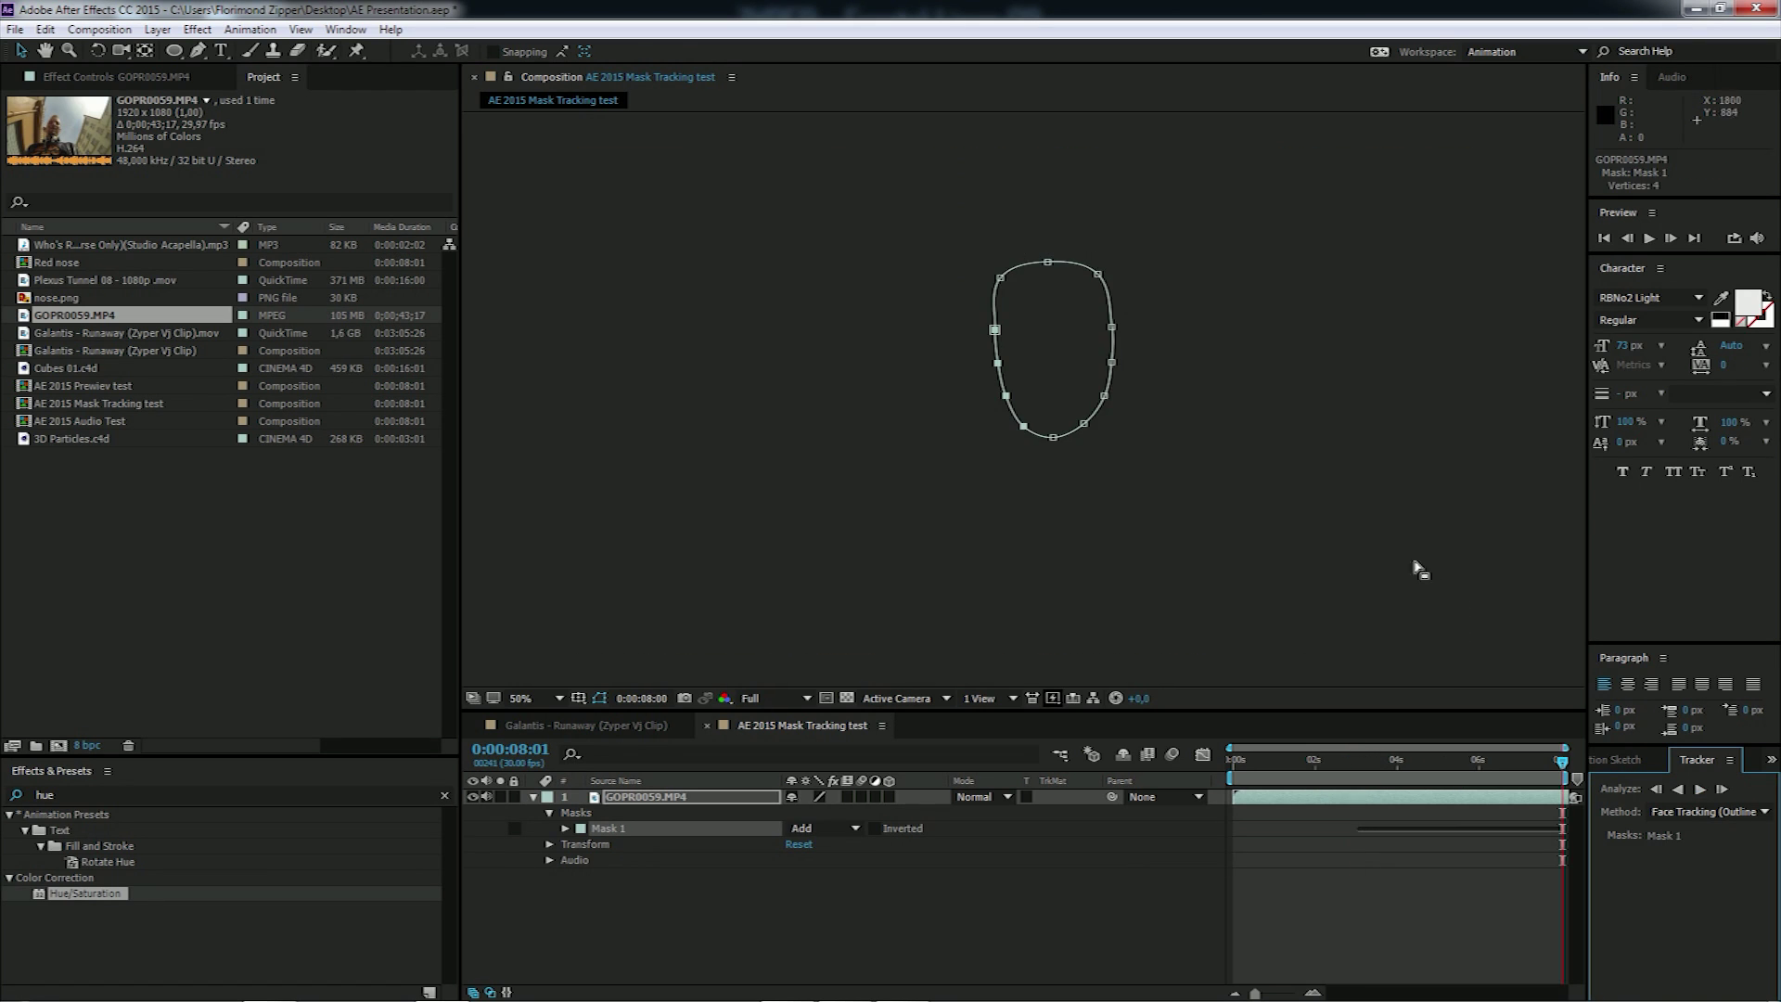
left_click(1677, 788)
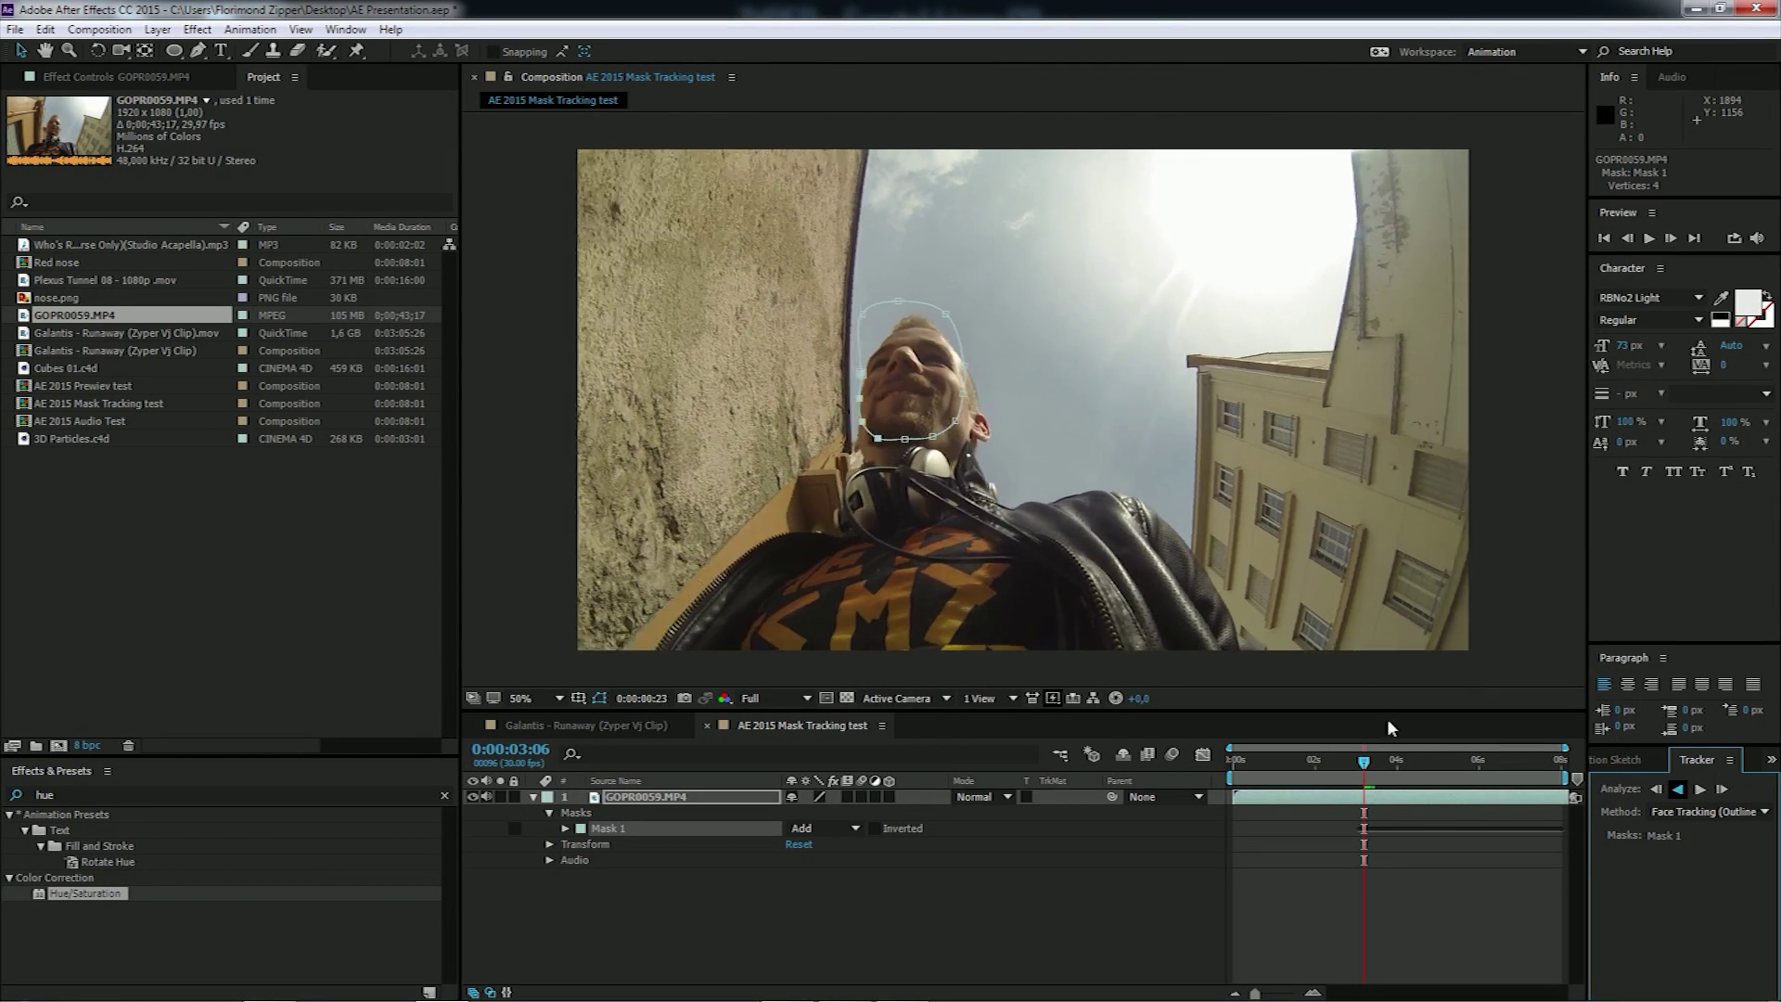
Step: End the mask analysis and preview the tracked face mask from 0:00:02:10
left_click(1702, 791)
left_click(1700, 789)
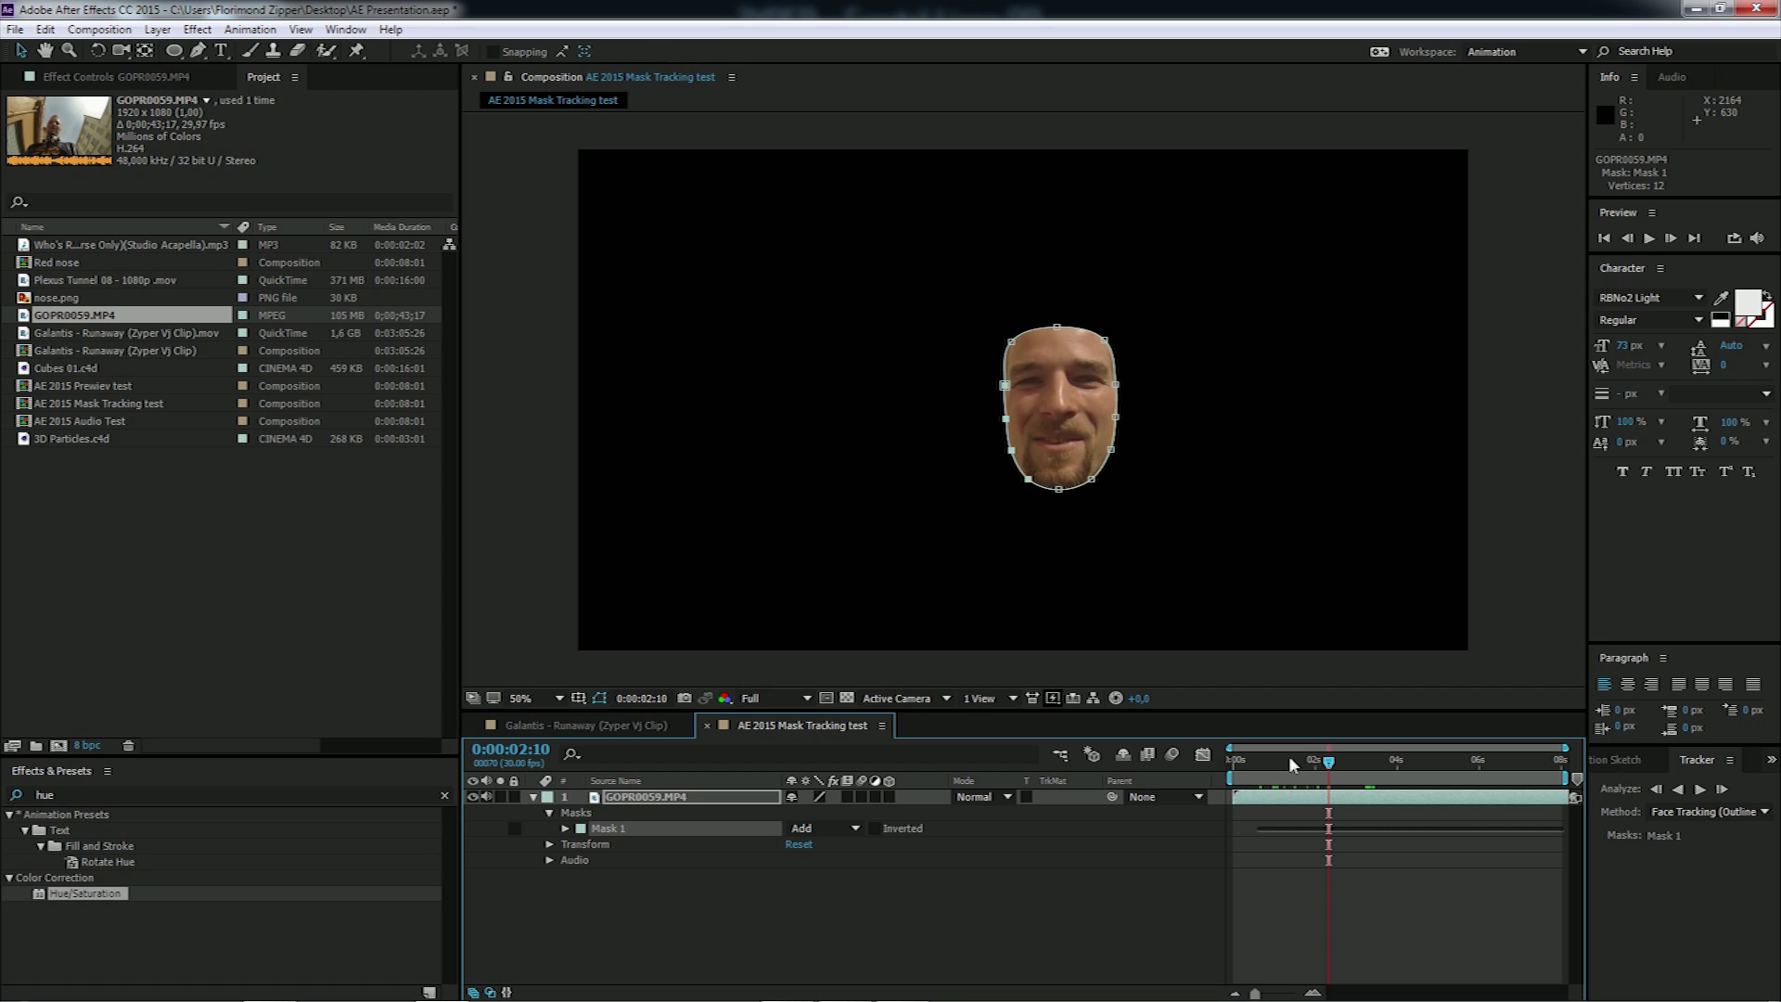
key("space")
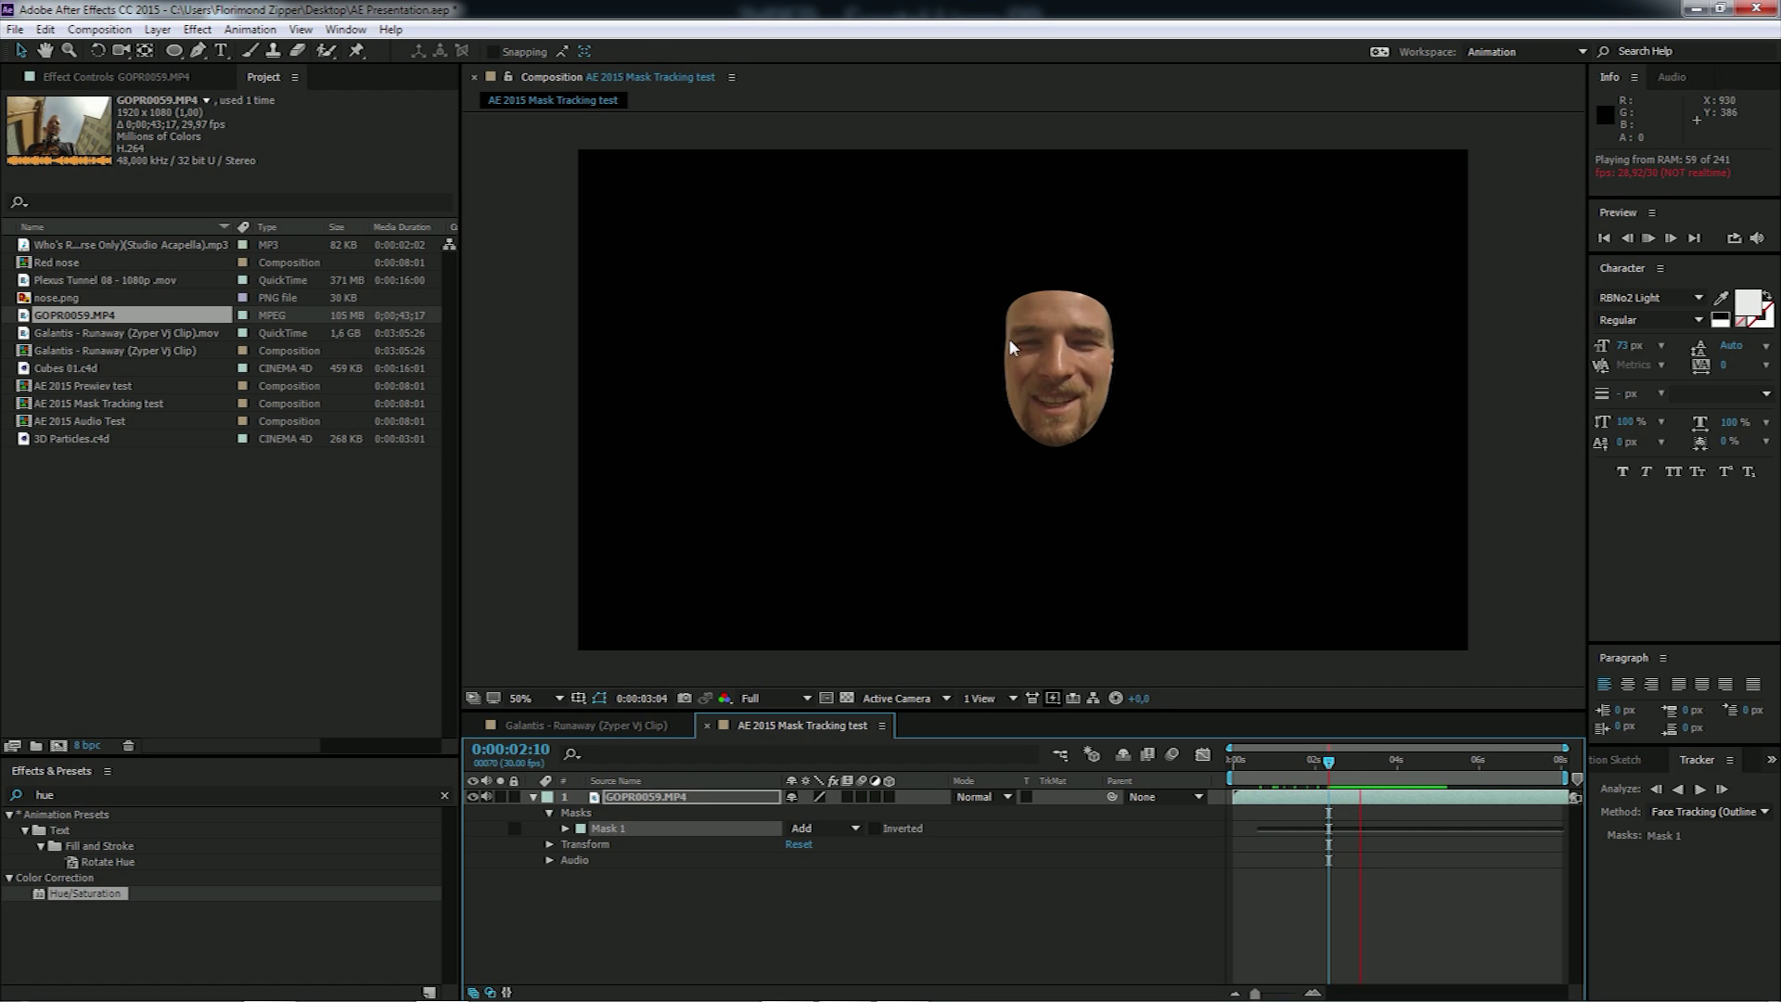
key("space")
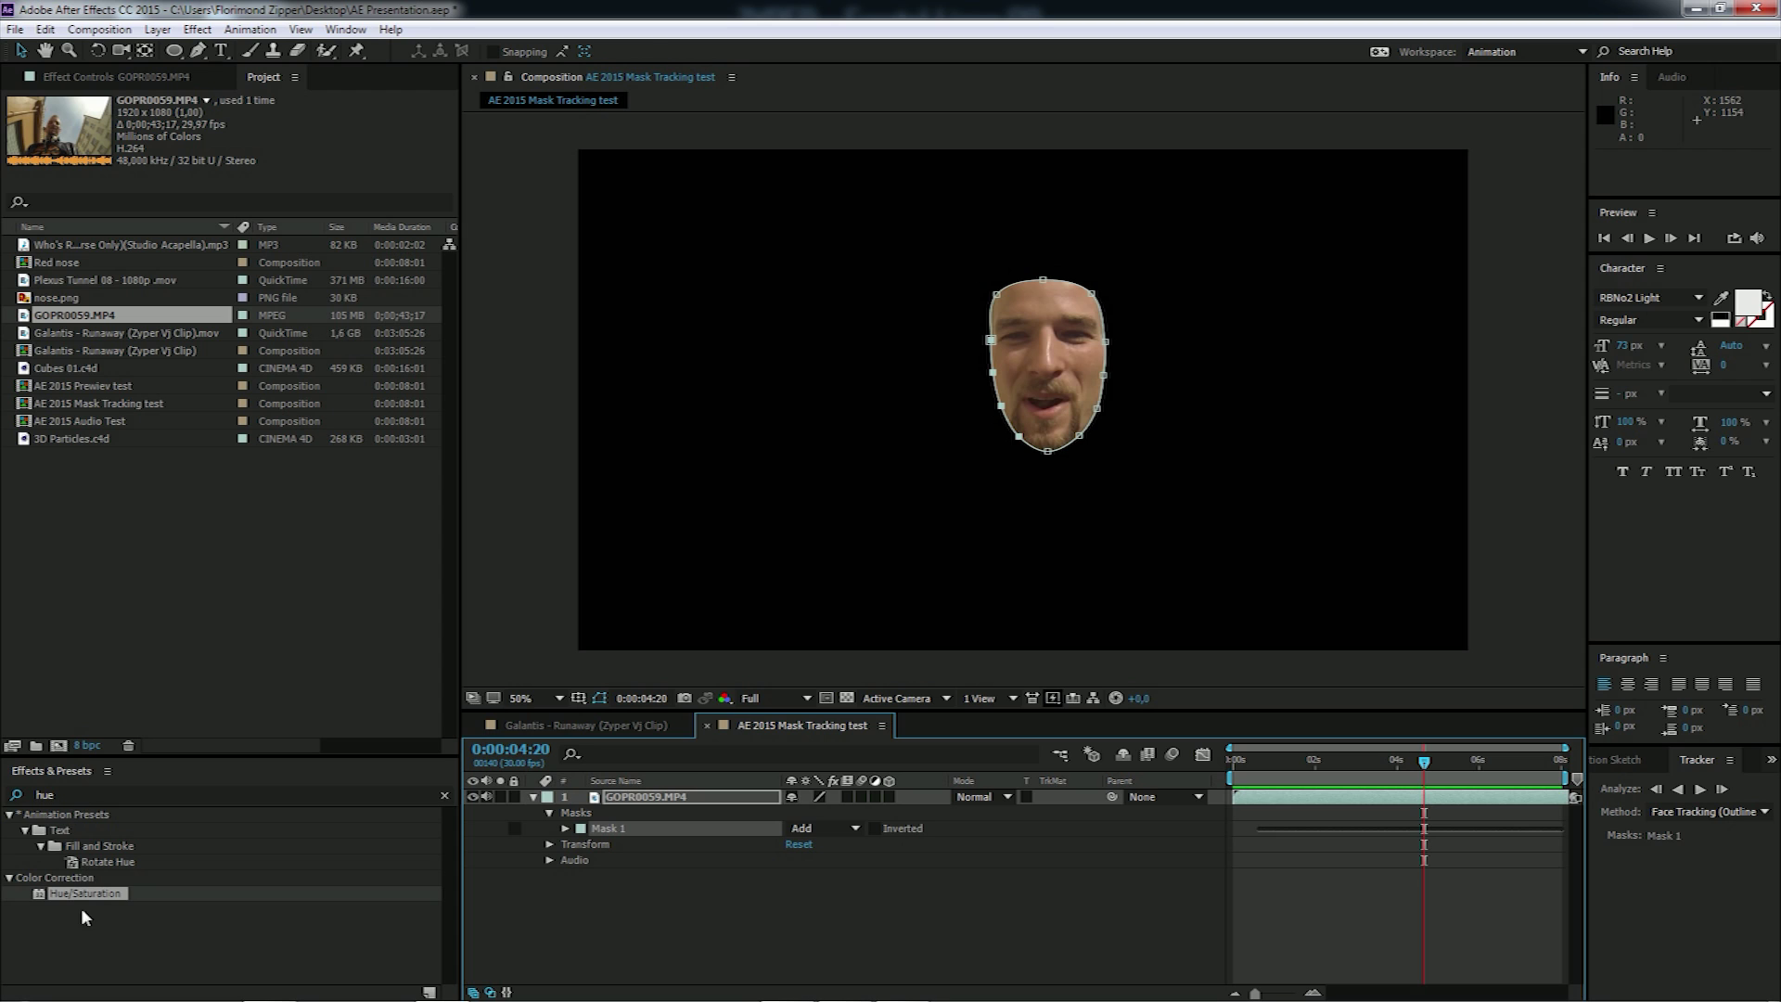
Step: Apply Hue/Saturation to the GOPR0059.MP4 layer and limit the effect to Mask 1 with a mask reference in its compositing options
left_click_drag(84, 893, 649, 814)
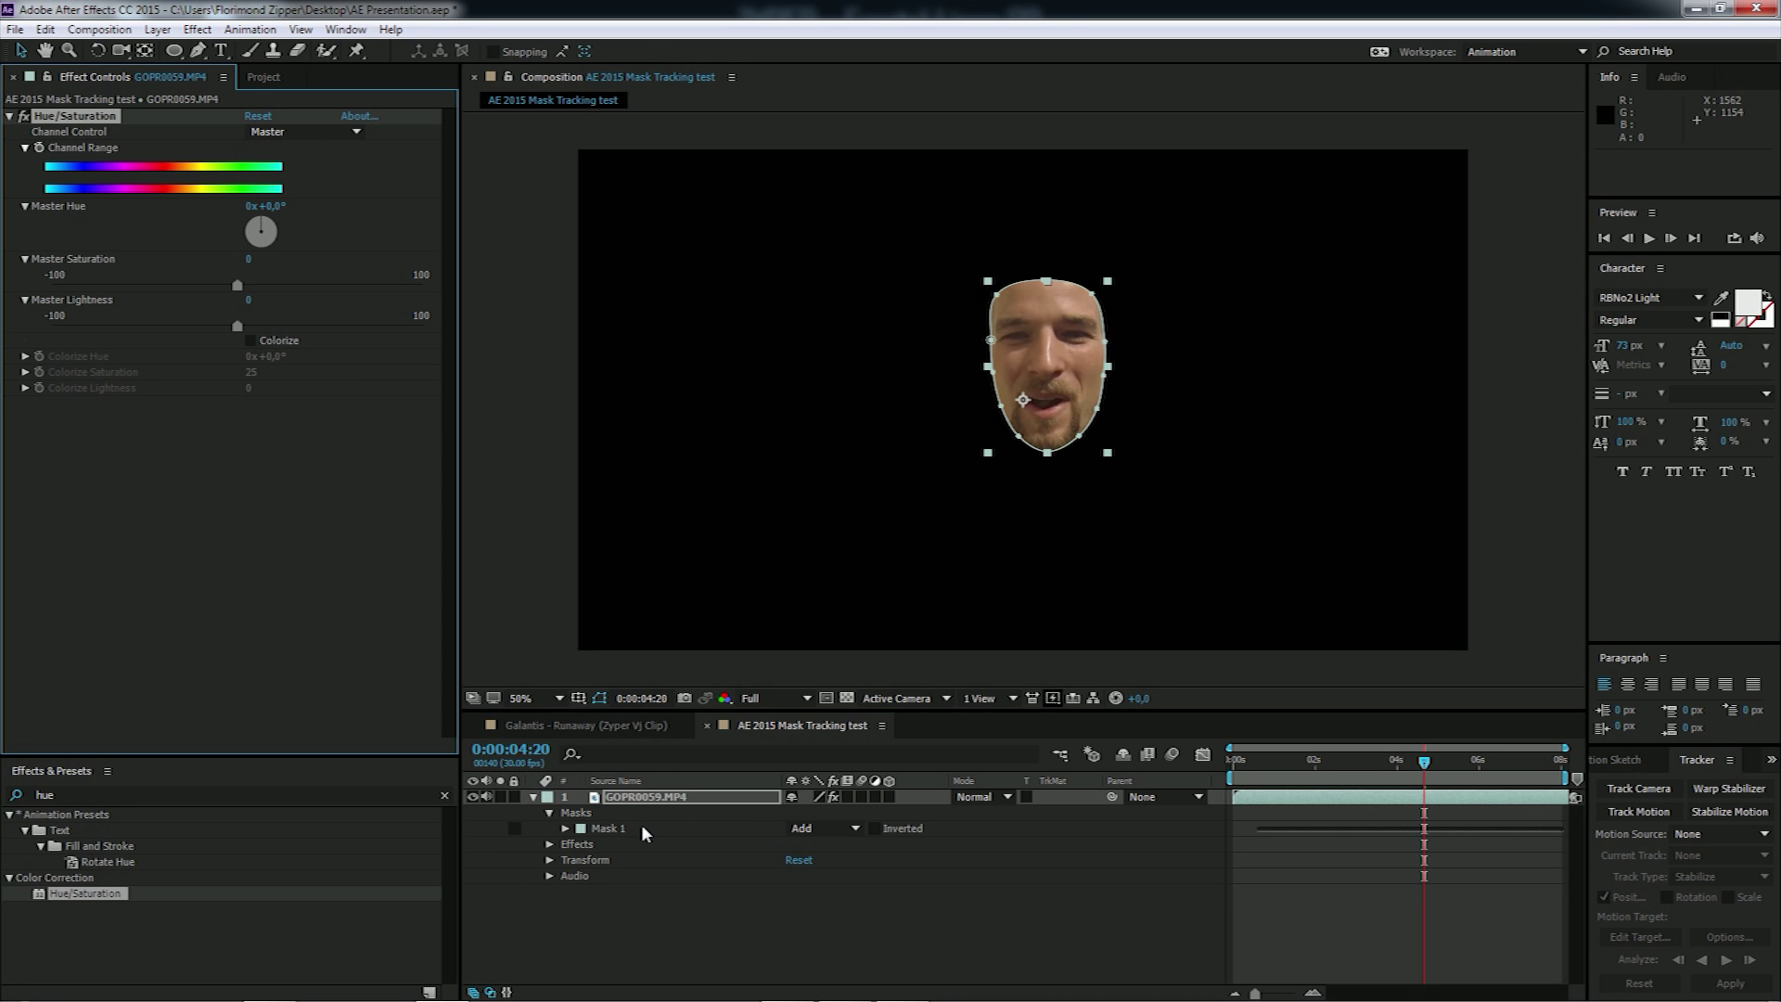
left_click(550, 845)
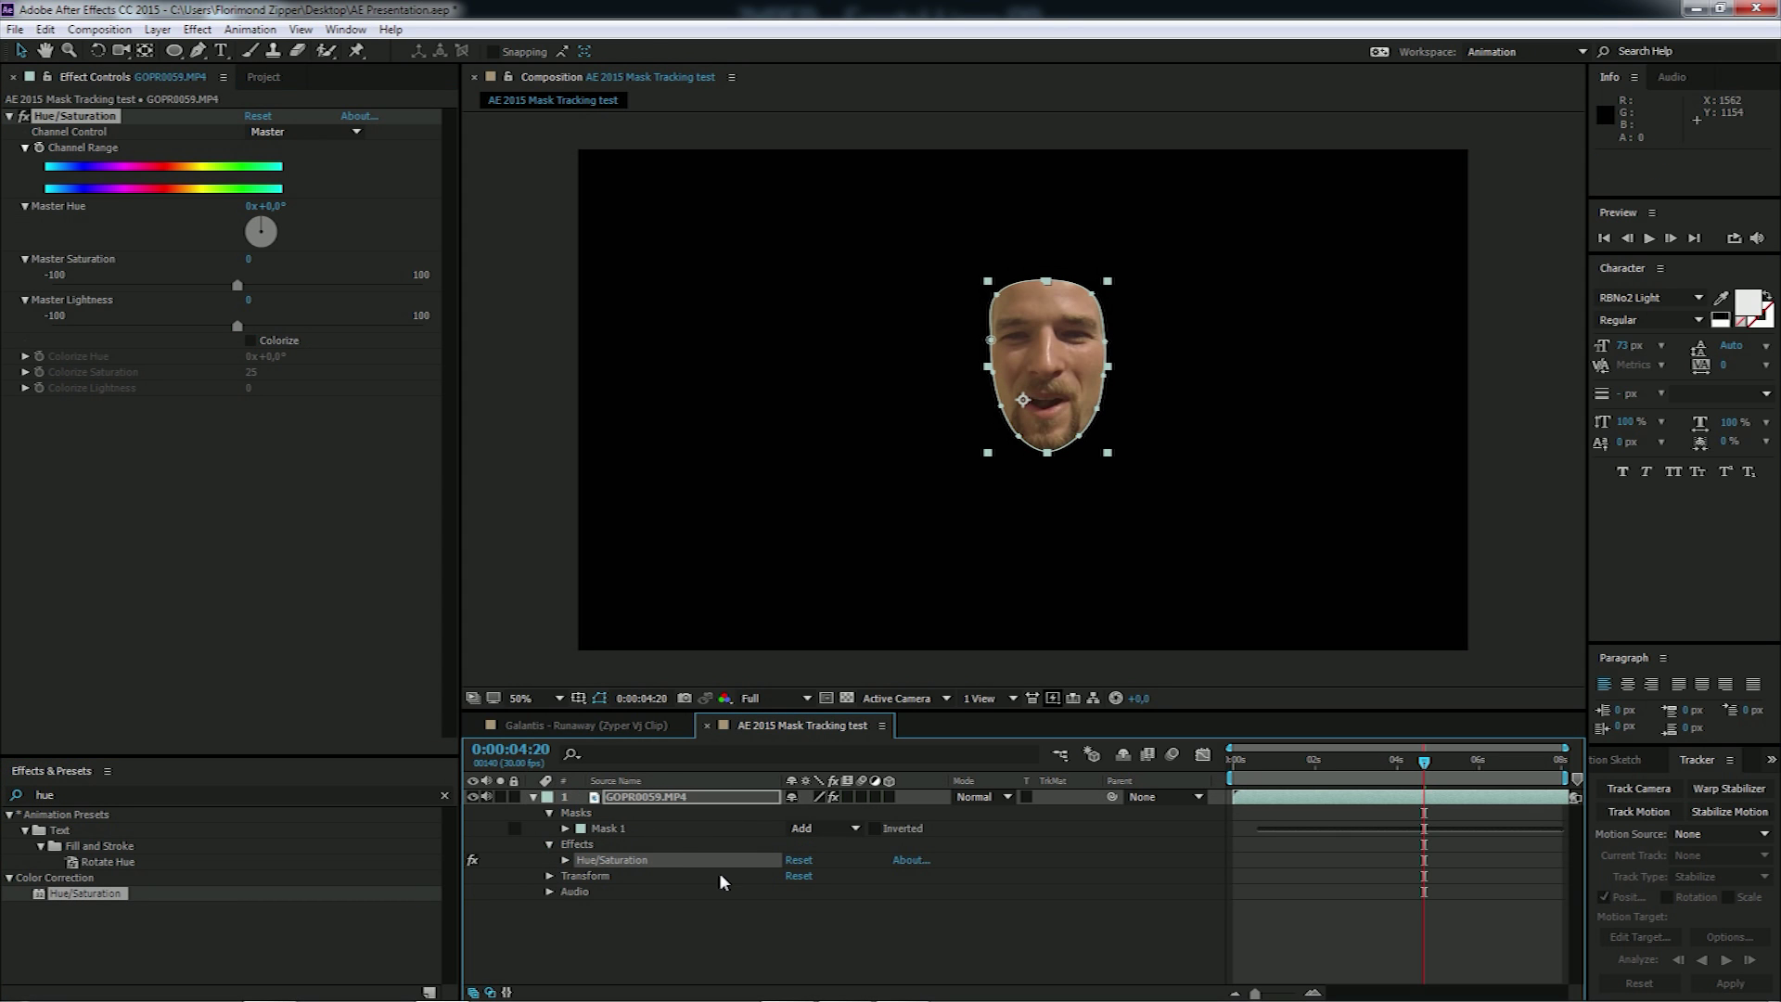
left_click(565, 859)
scroll(740, 869, "down", 1)
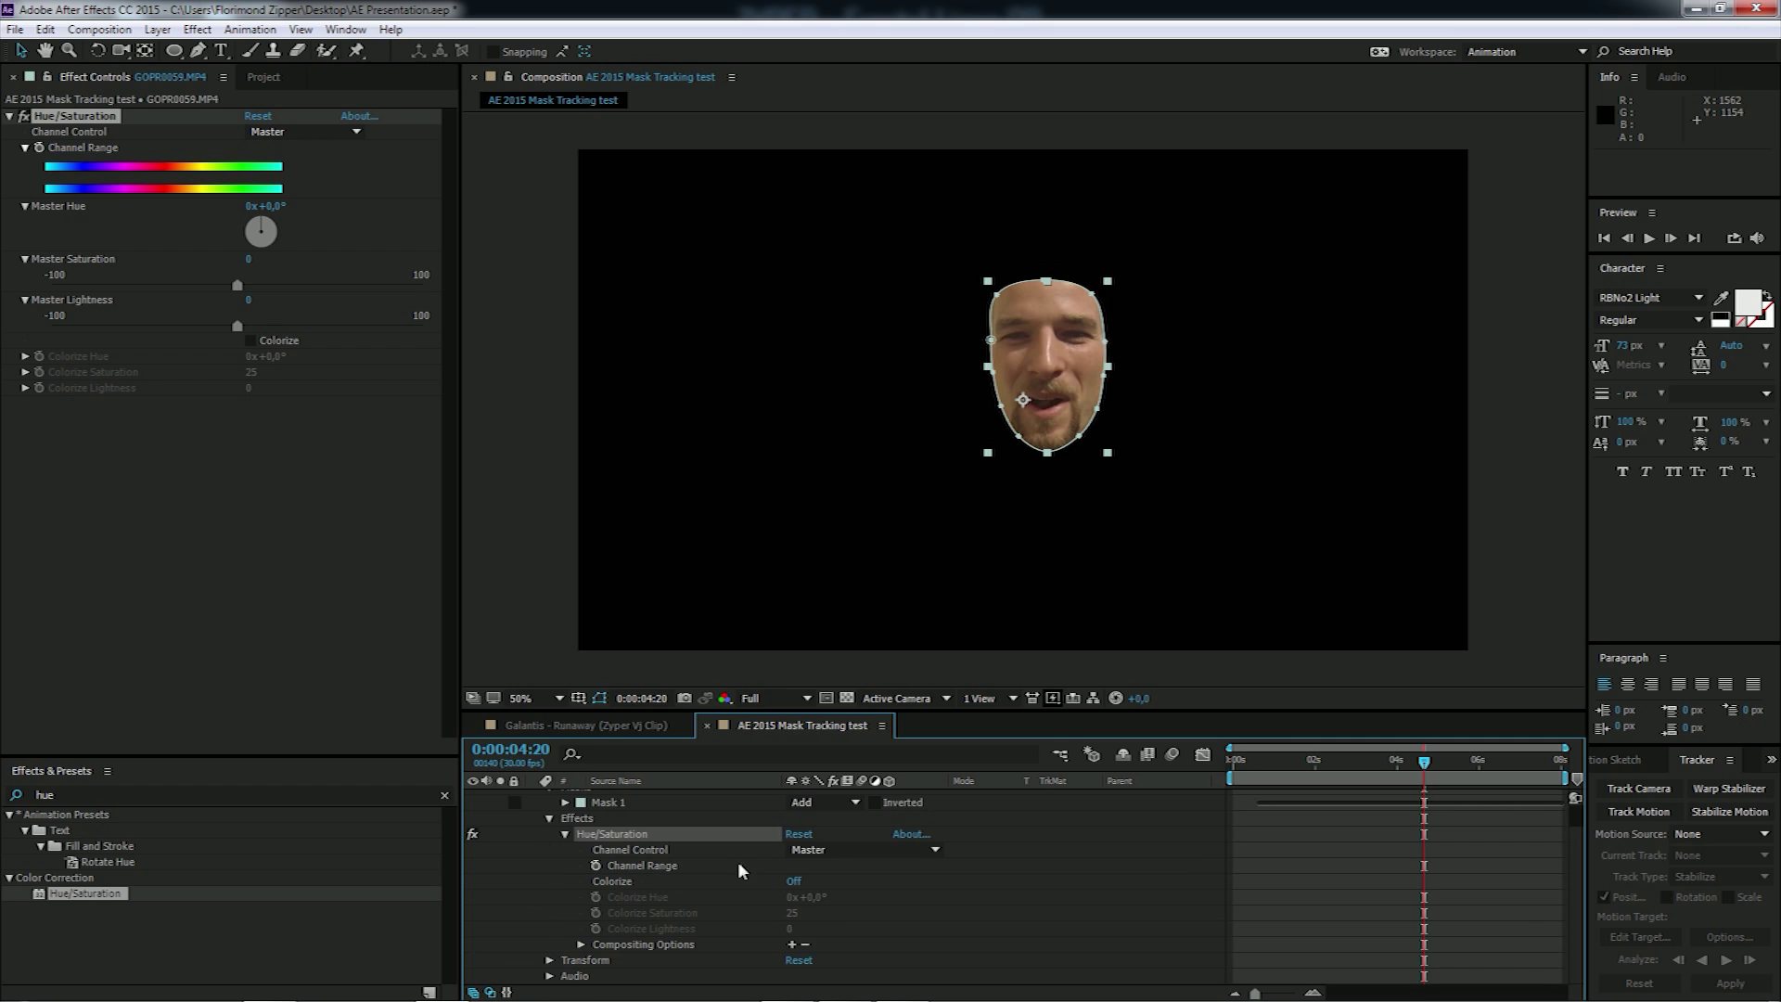
left_click(792, 944)
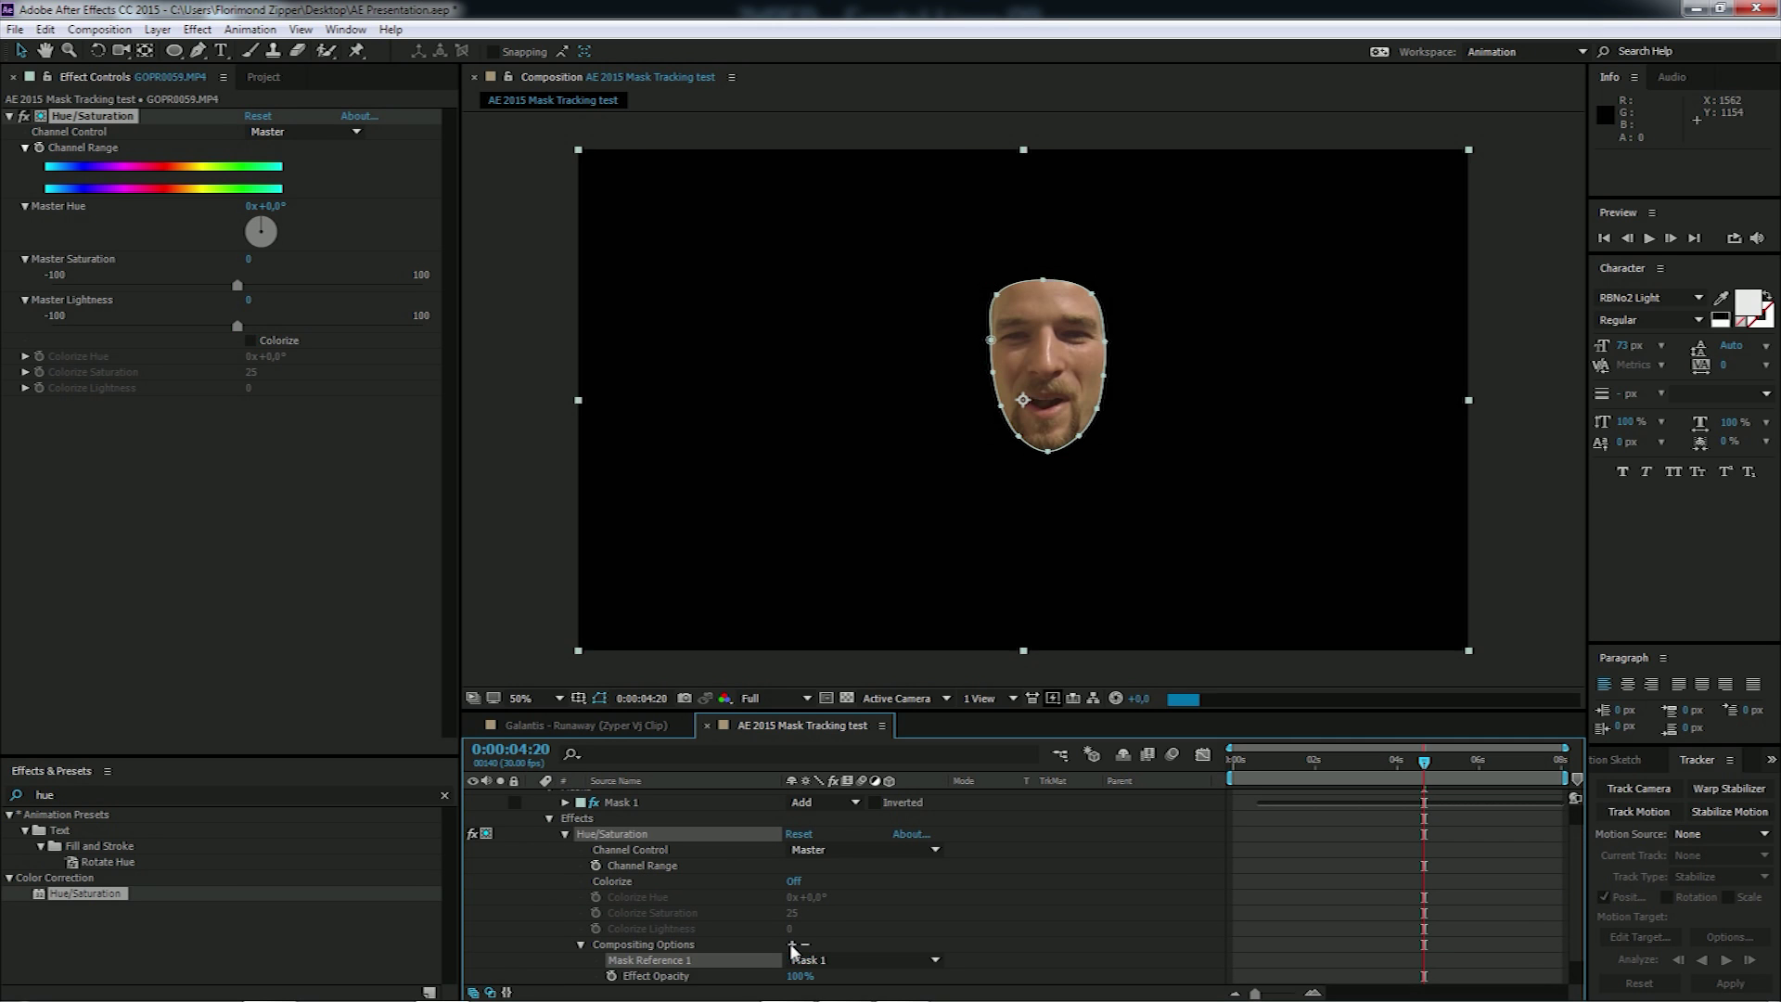
scroll(837, 943, "down", 2)
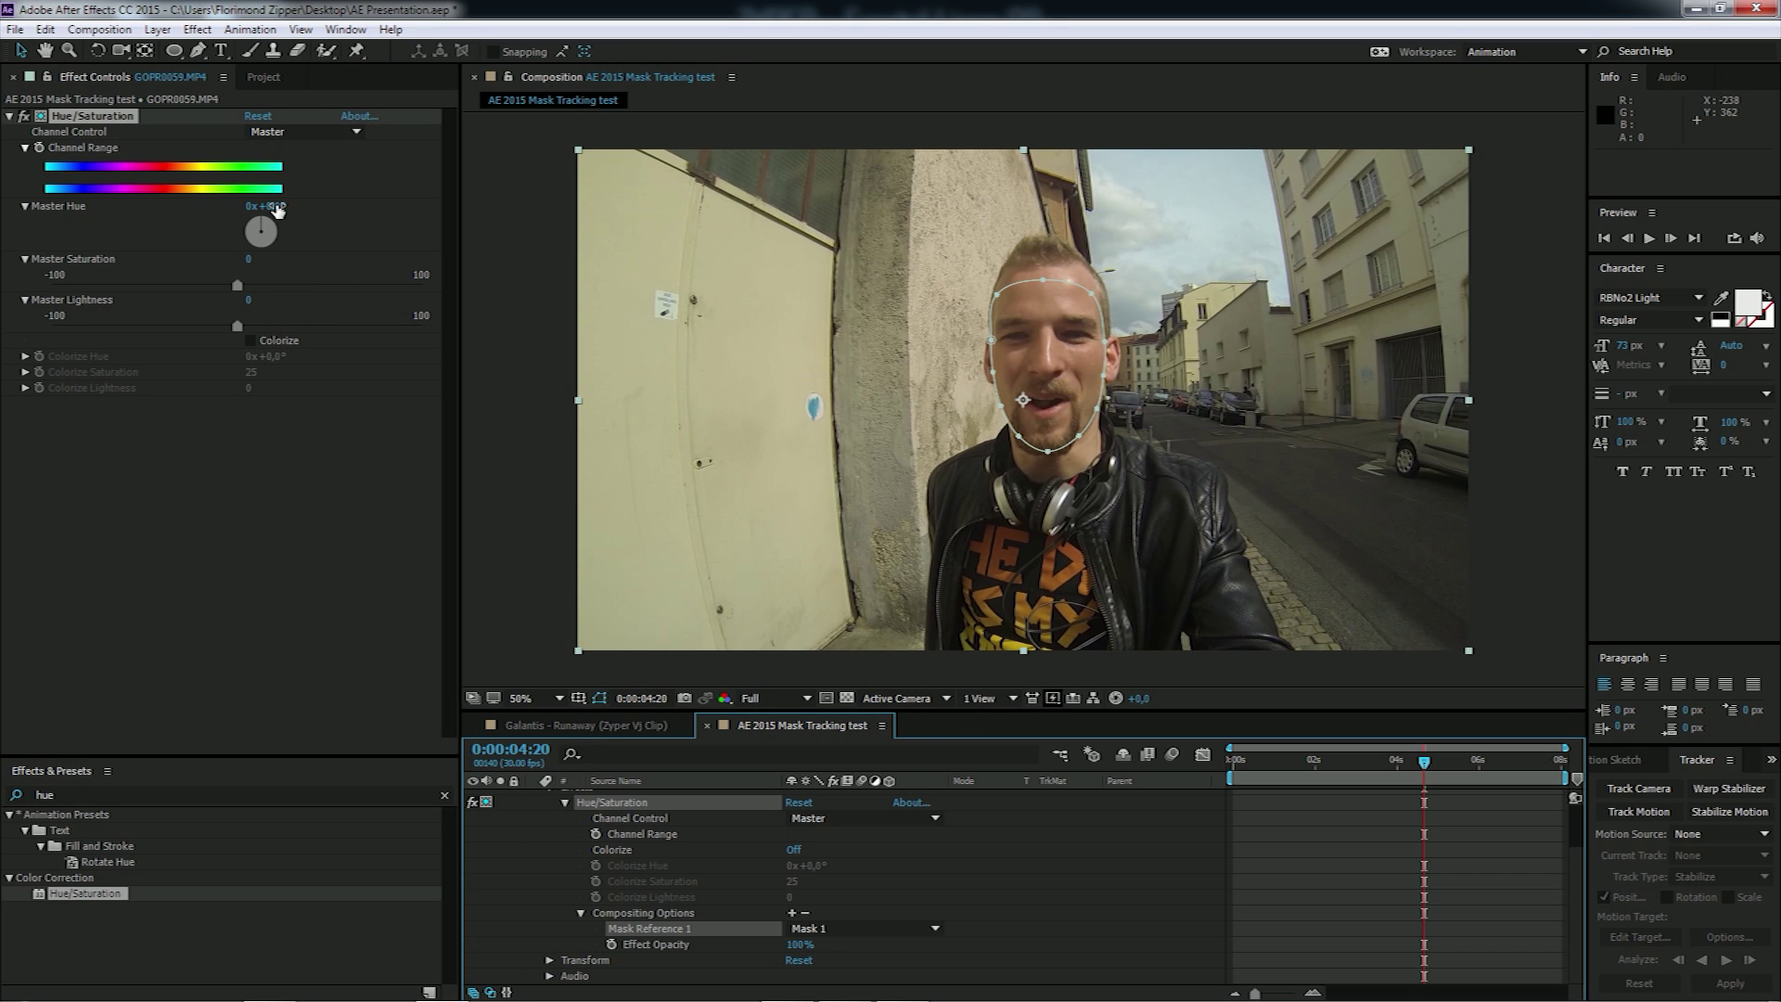
Step: Set the Hue/Saturation effect's Master Hue to 336° and Master Saturation to 12
left_click_drag(283, 206, 309, 204)
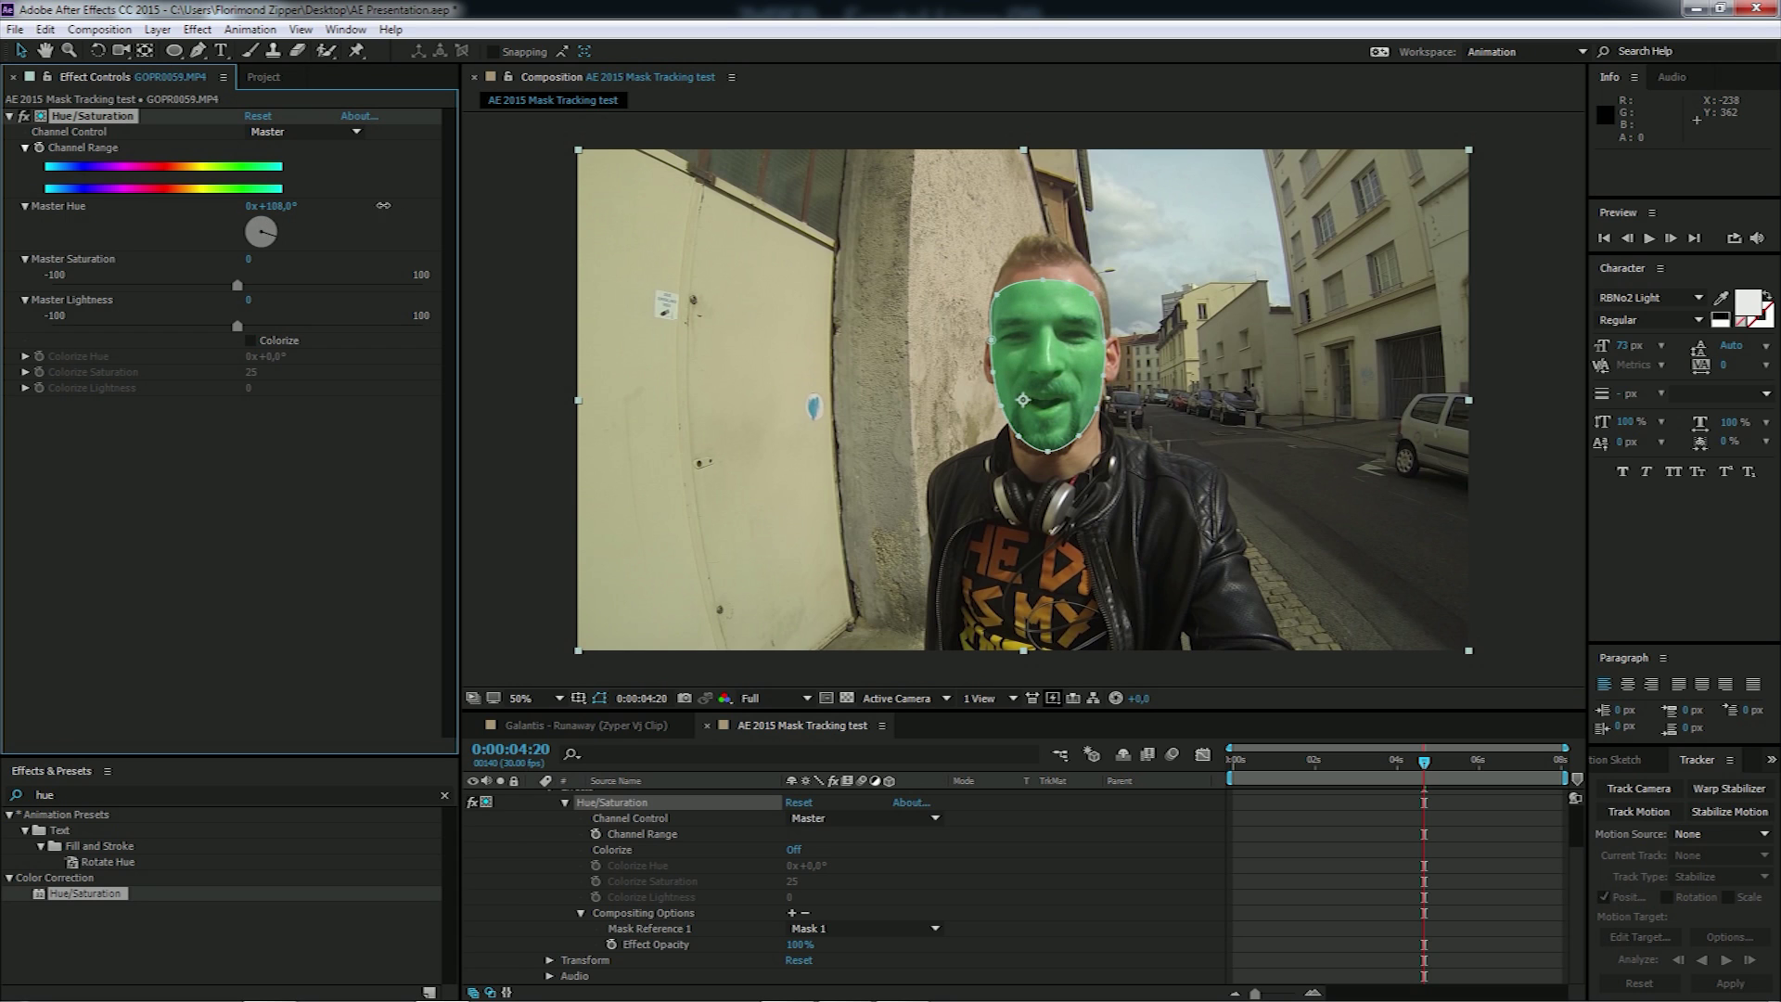
left_click_drag(433, 209, 637, 242)
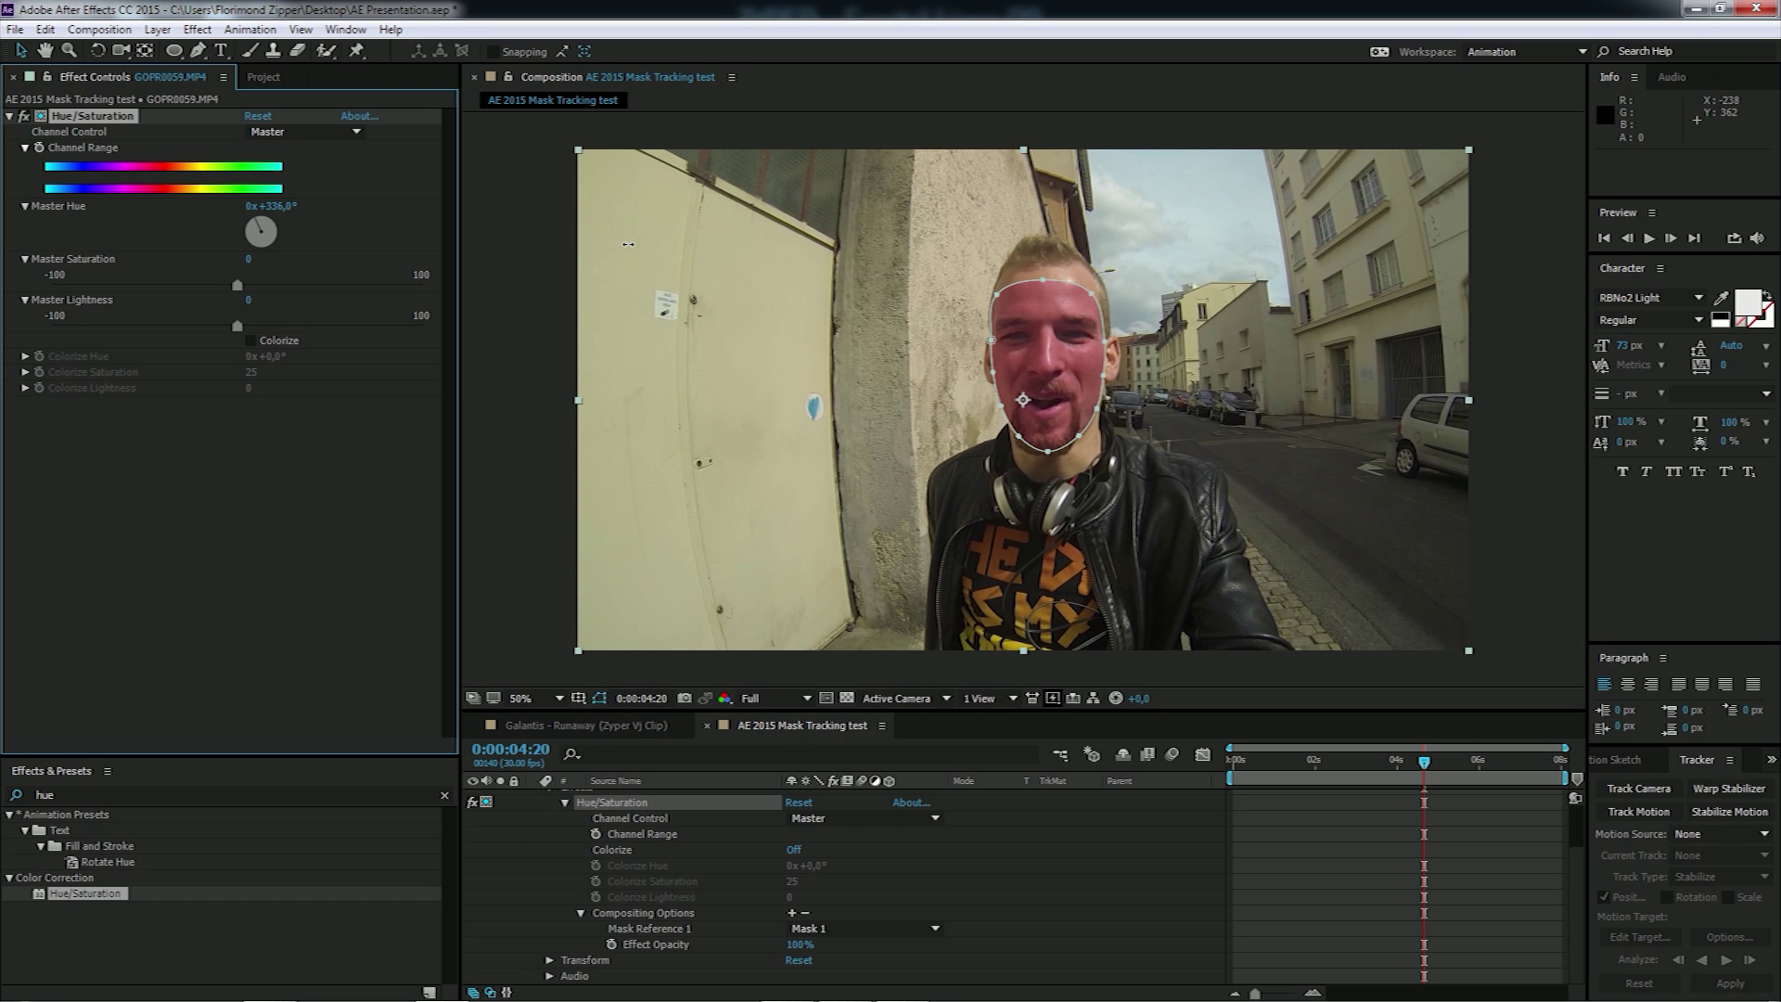
left_click_drag(238, 284, 260, 285)
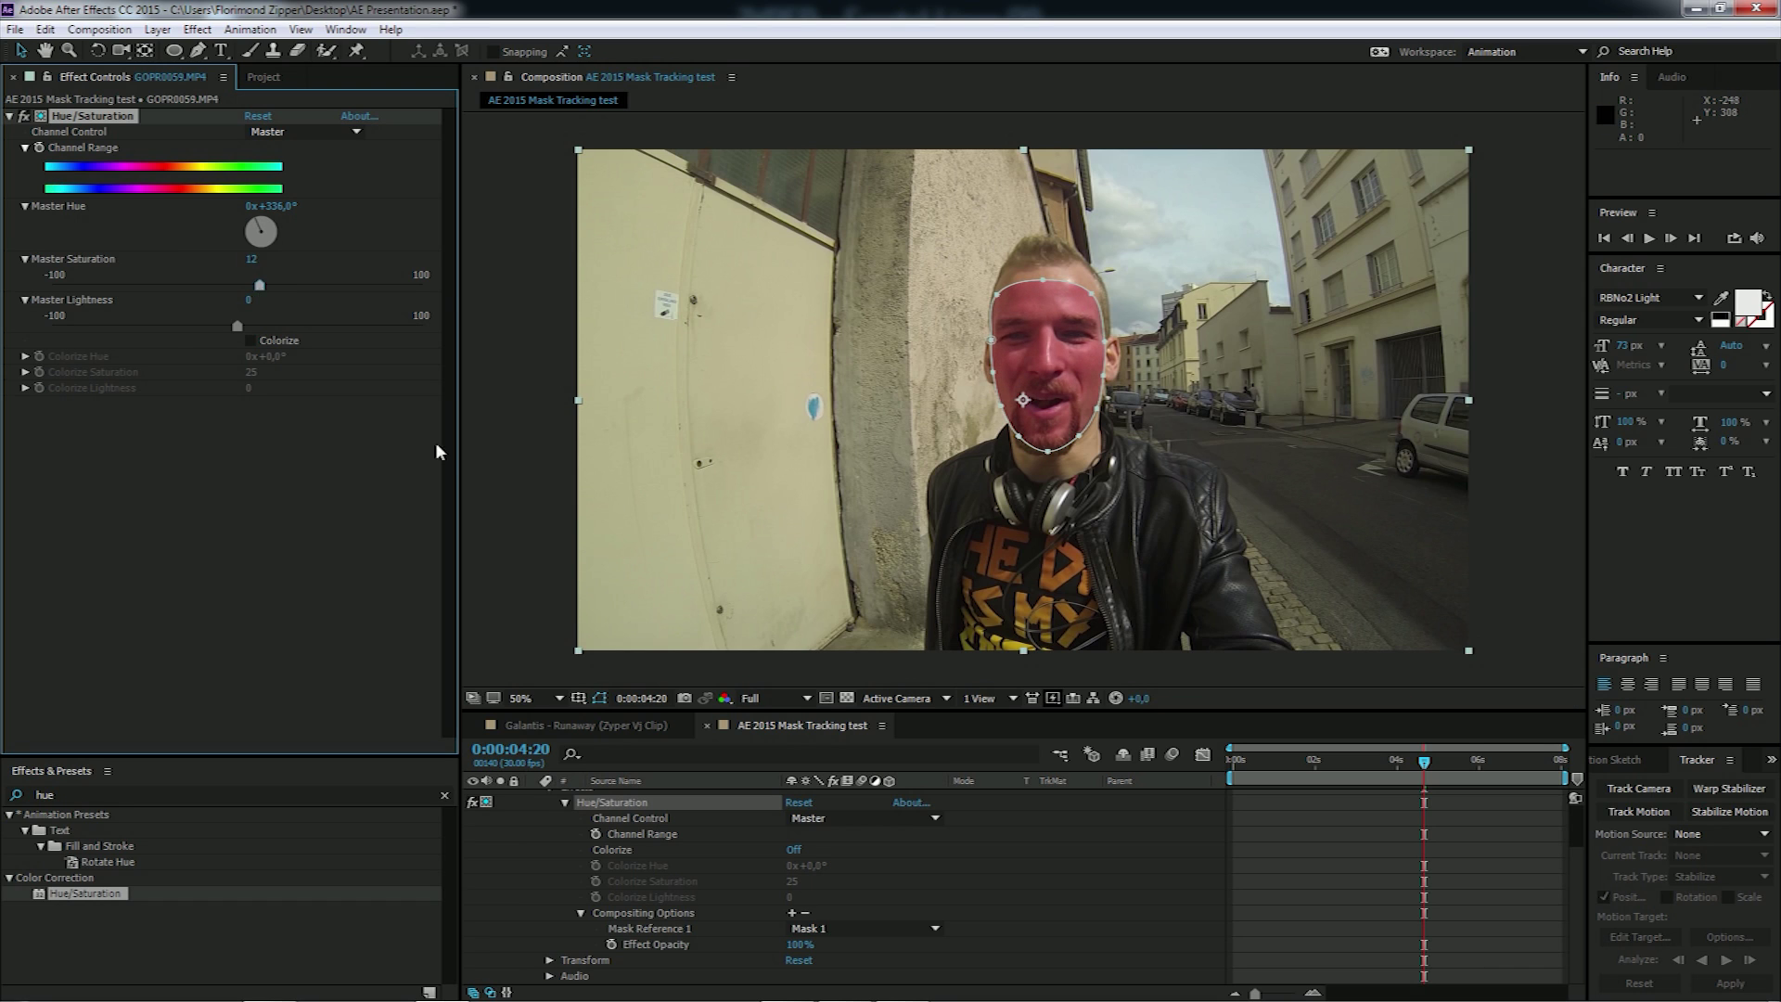
Step: Soften Mask 1 with a Mask Feather of 78 pixels and a Mask Expansion of 25 pixels
scroll(866, 900, "up", 3)
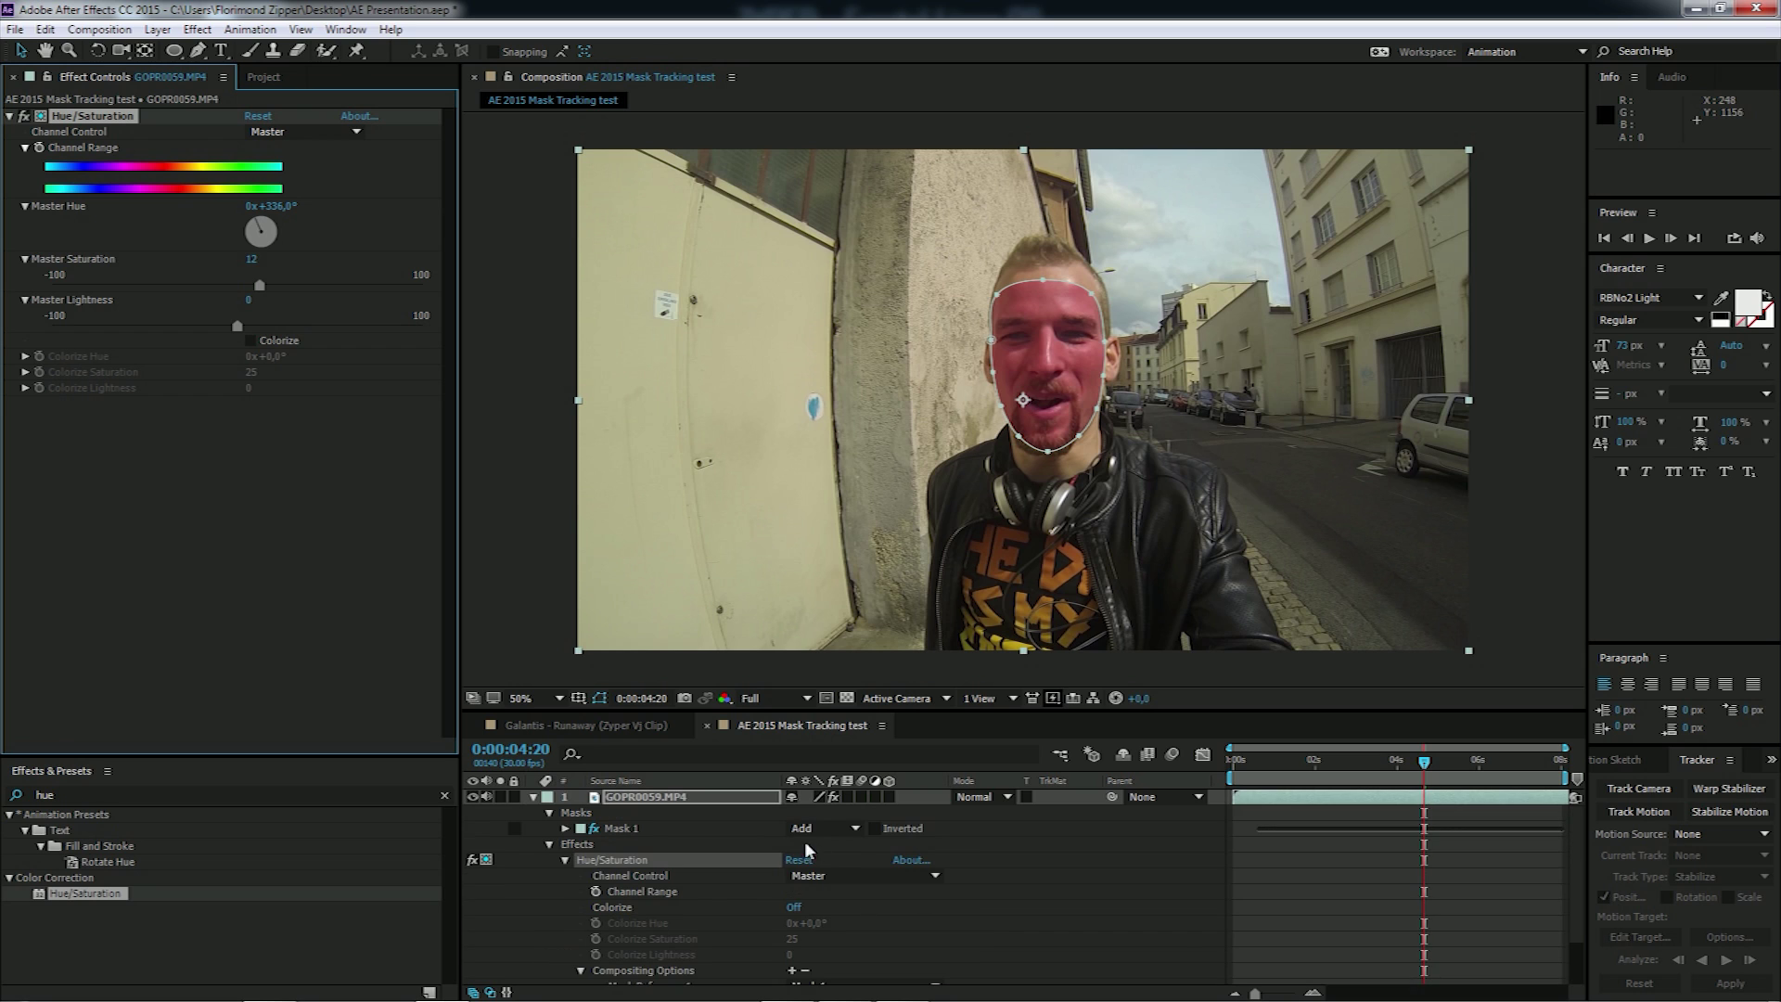
left_click(565, 829)
left_click_drag(820, 861, 878, 850)
left_click_drag(795, 894, 805, 891)
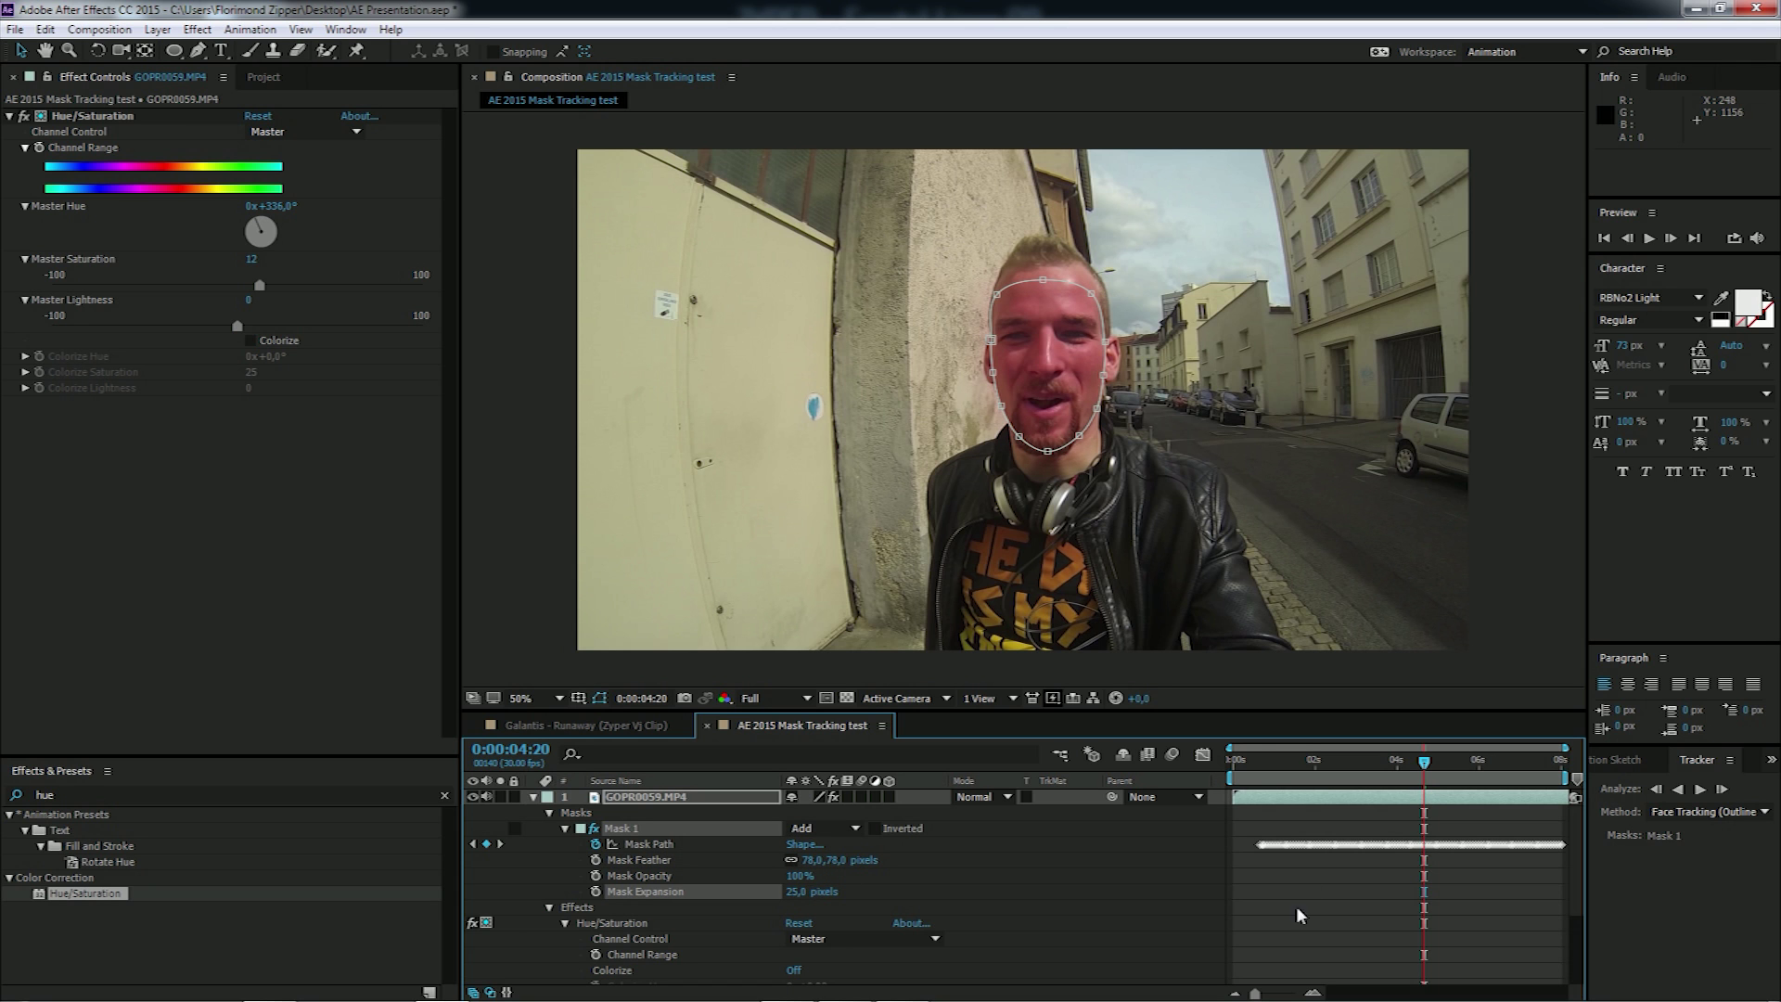
Step: Check the mask near the clip's start, deselect the layer and preview the tinted face from 0:00:01:06
left_click_drag(1263, 762, 1253, 762)
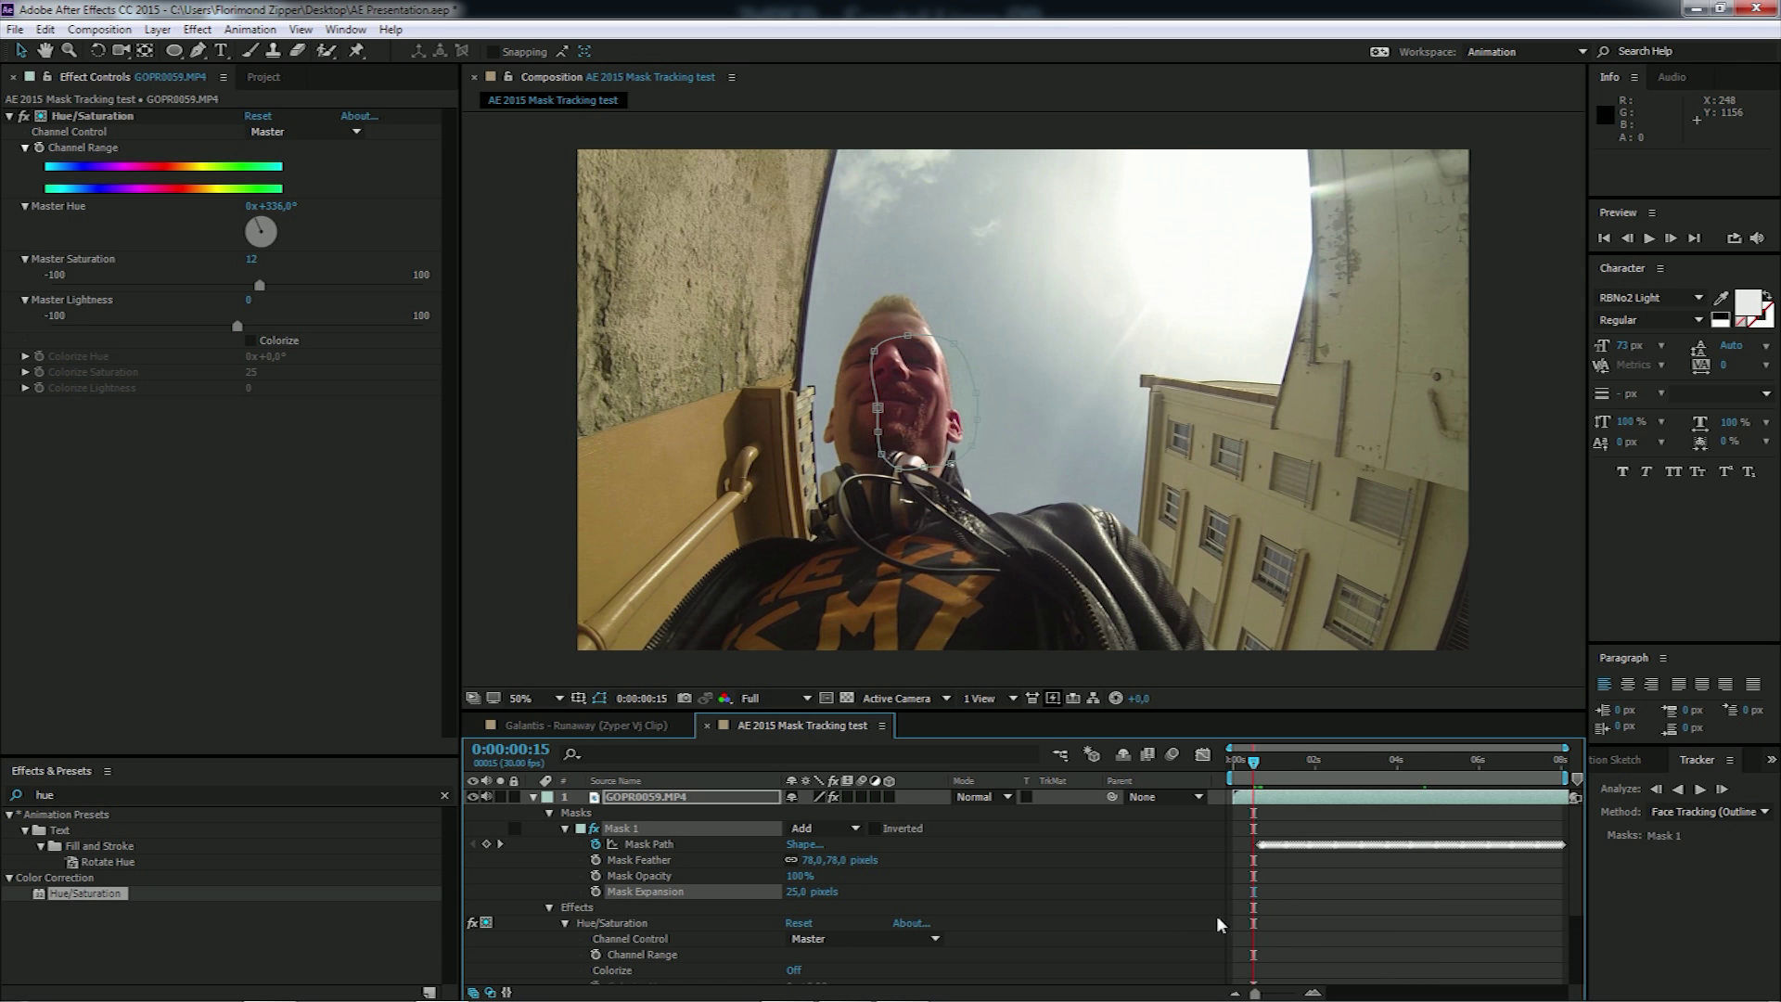
key("space")
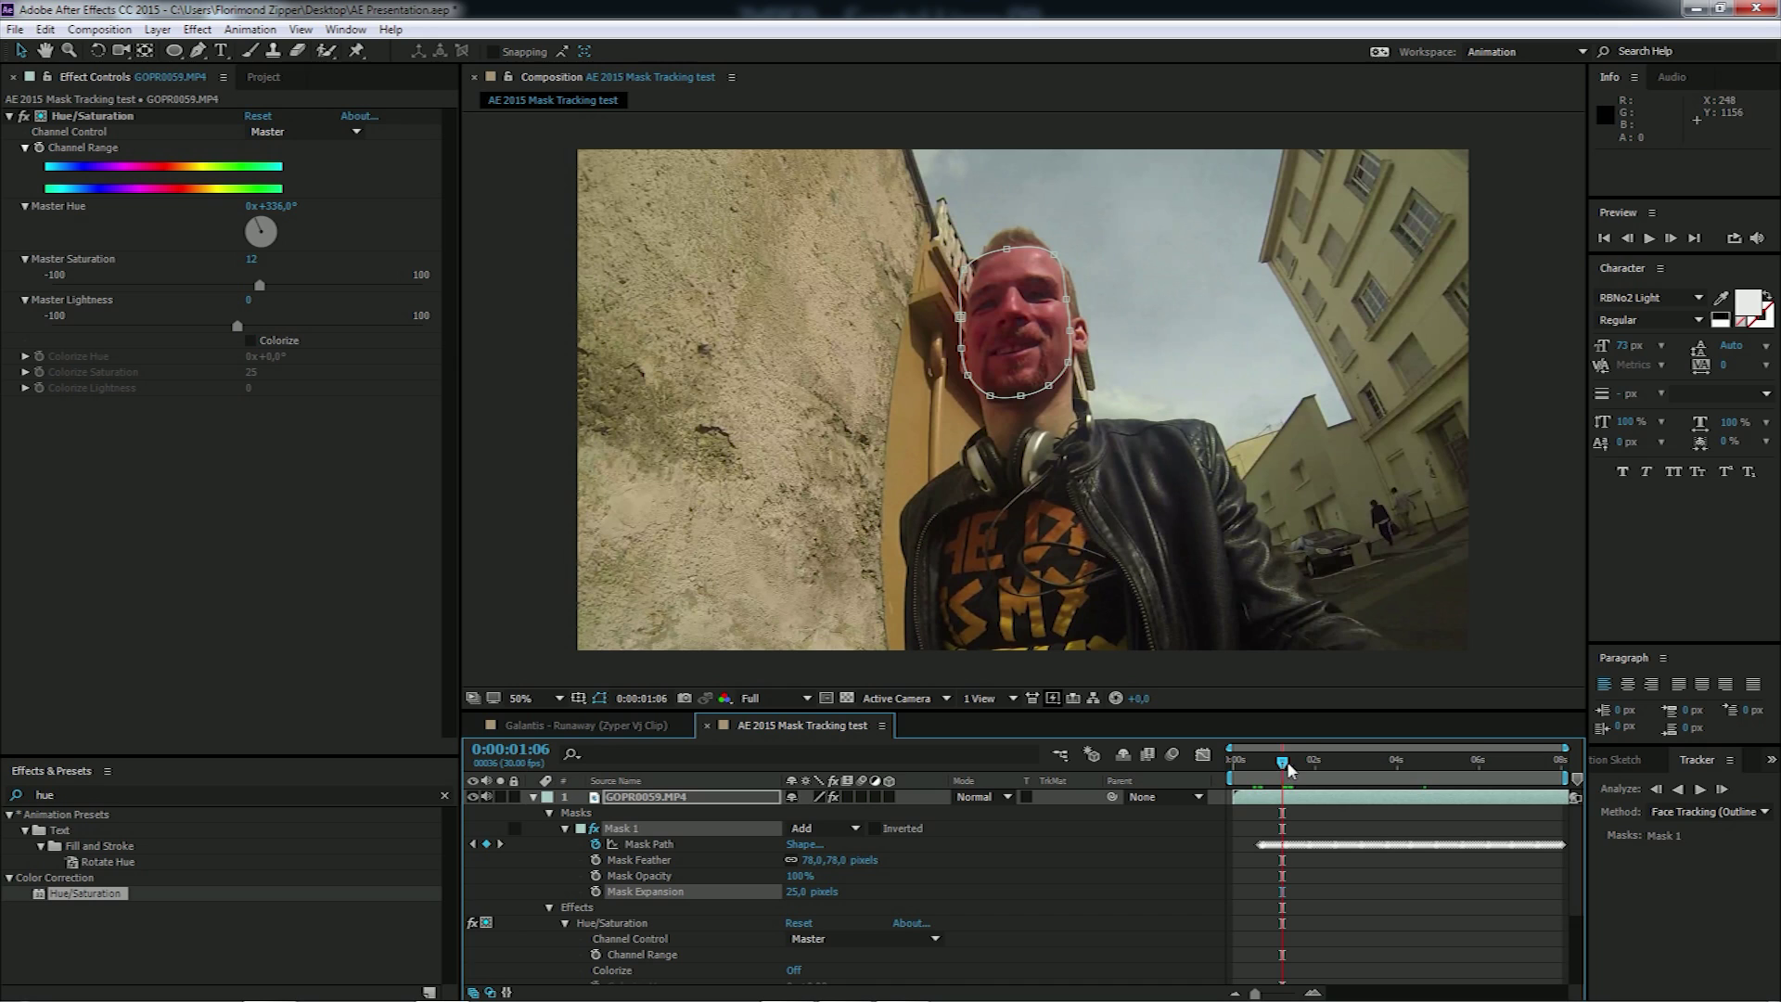
left_click(1291, 674)
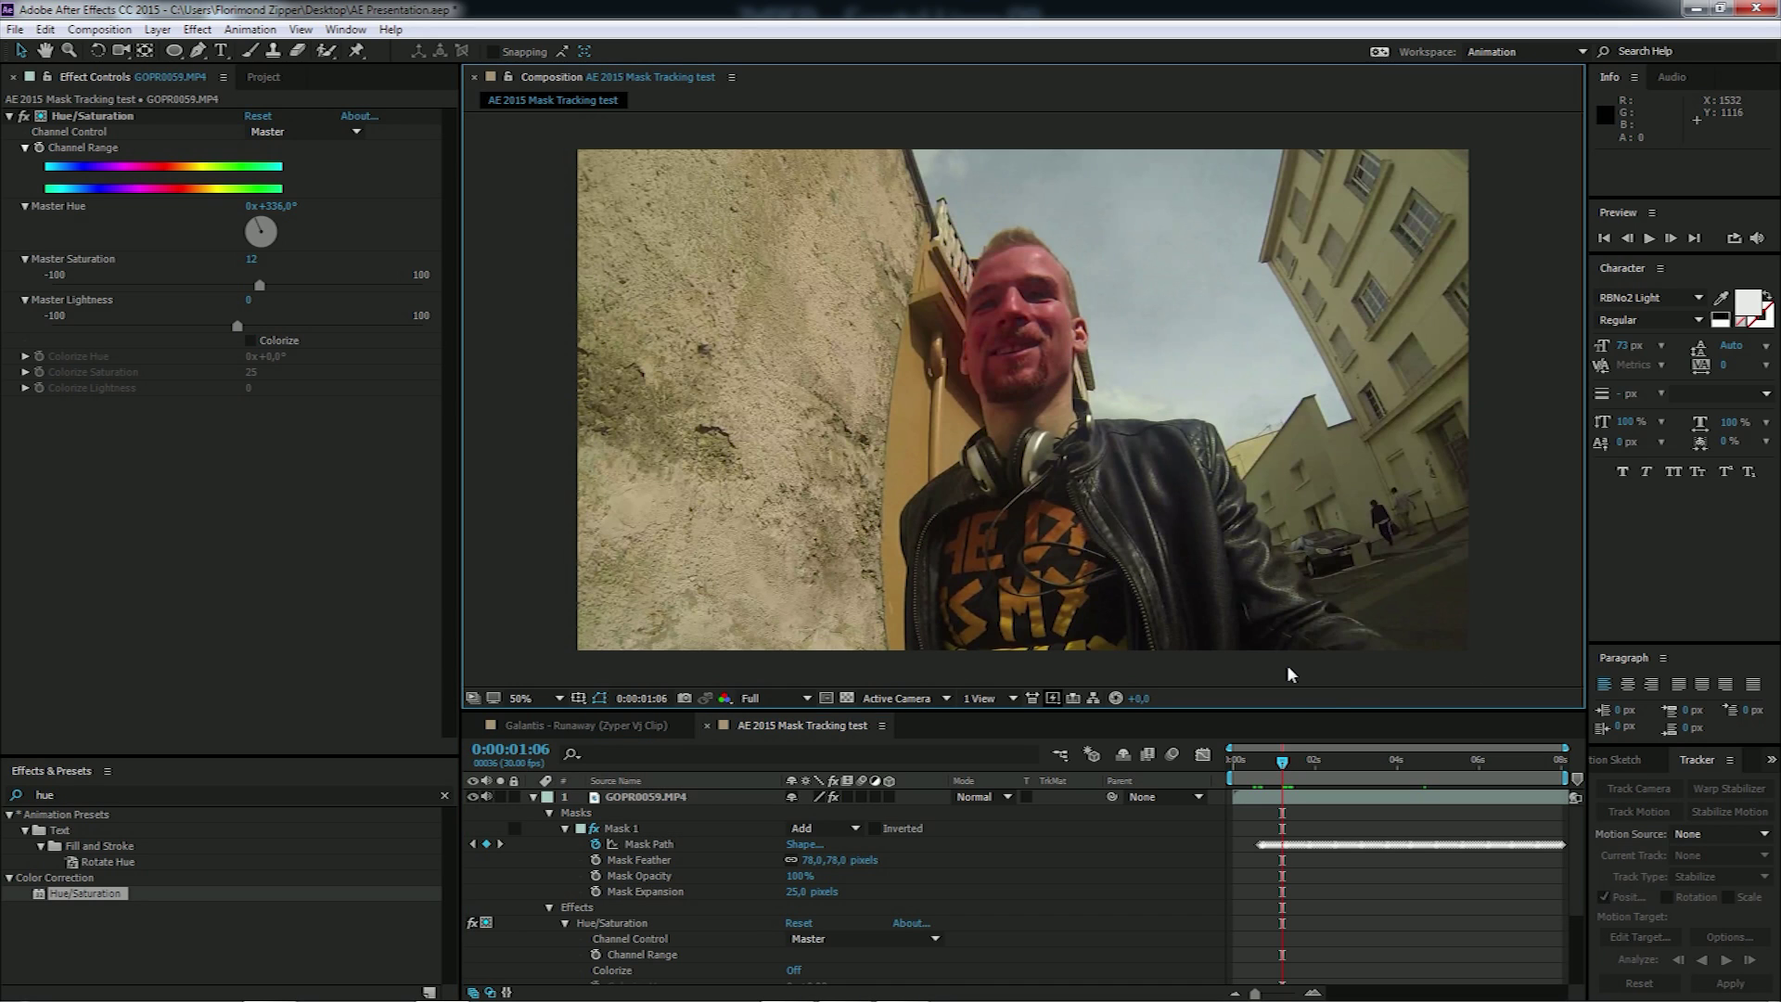
key("space")
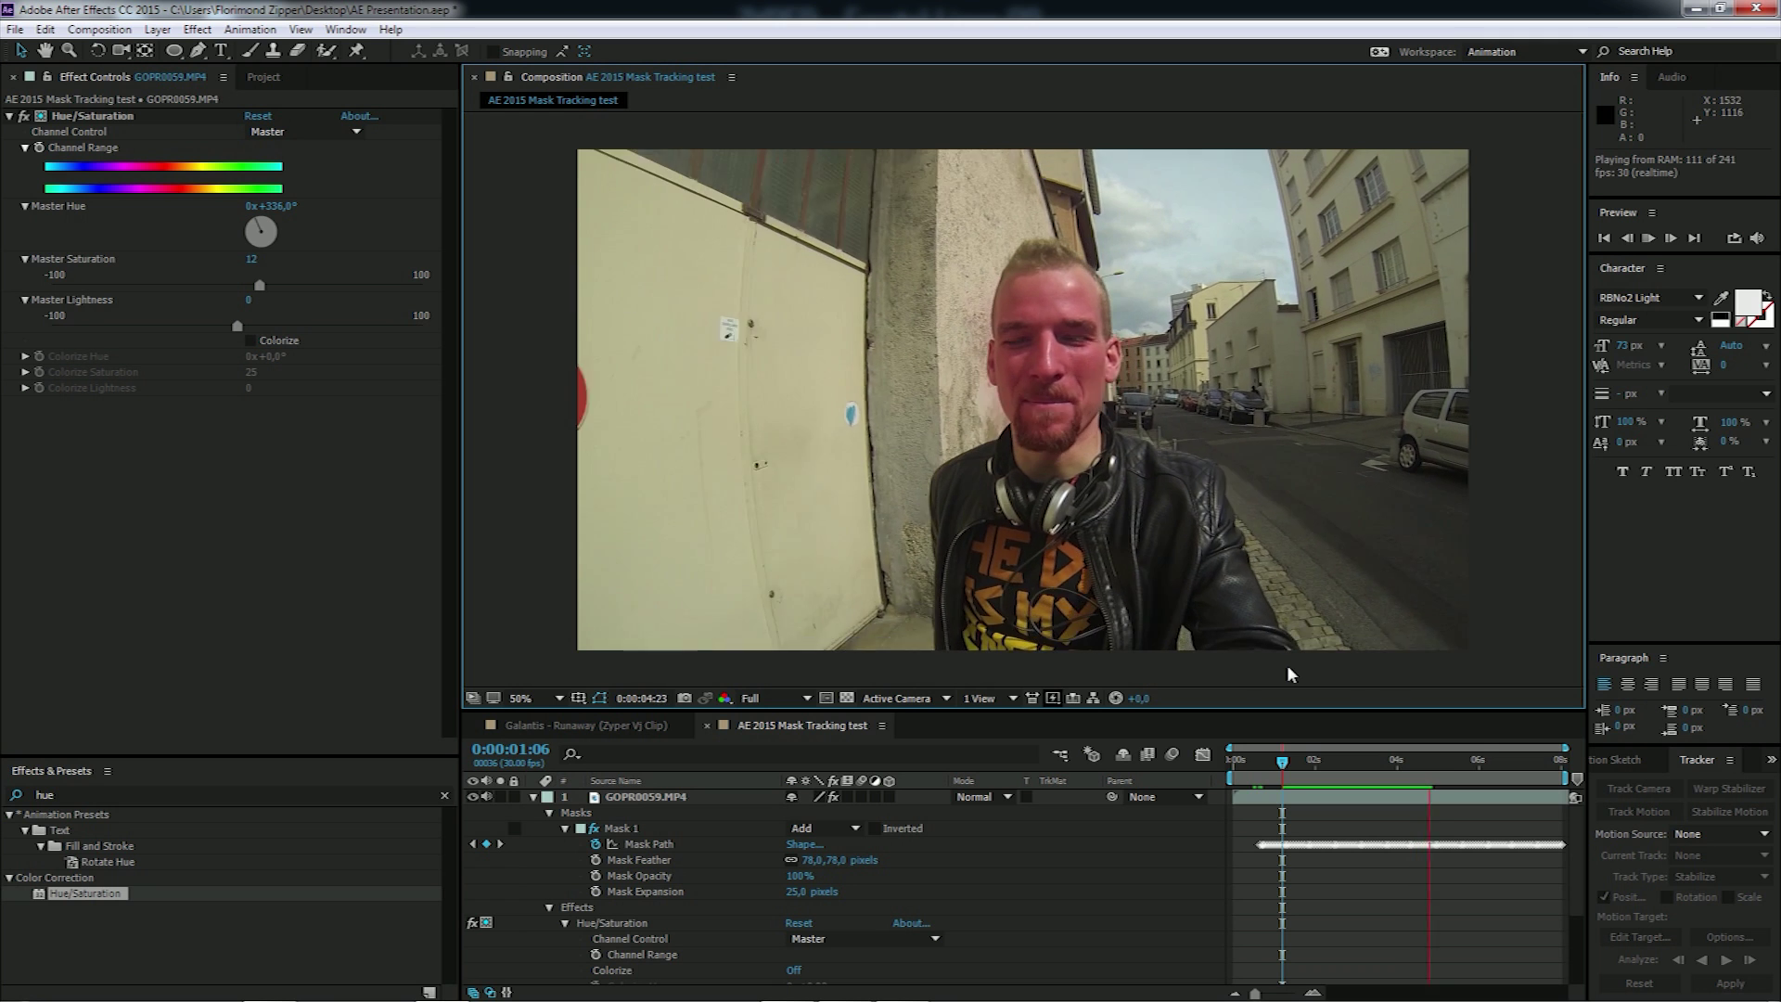
key("space")
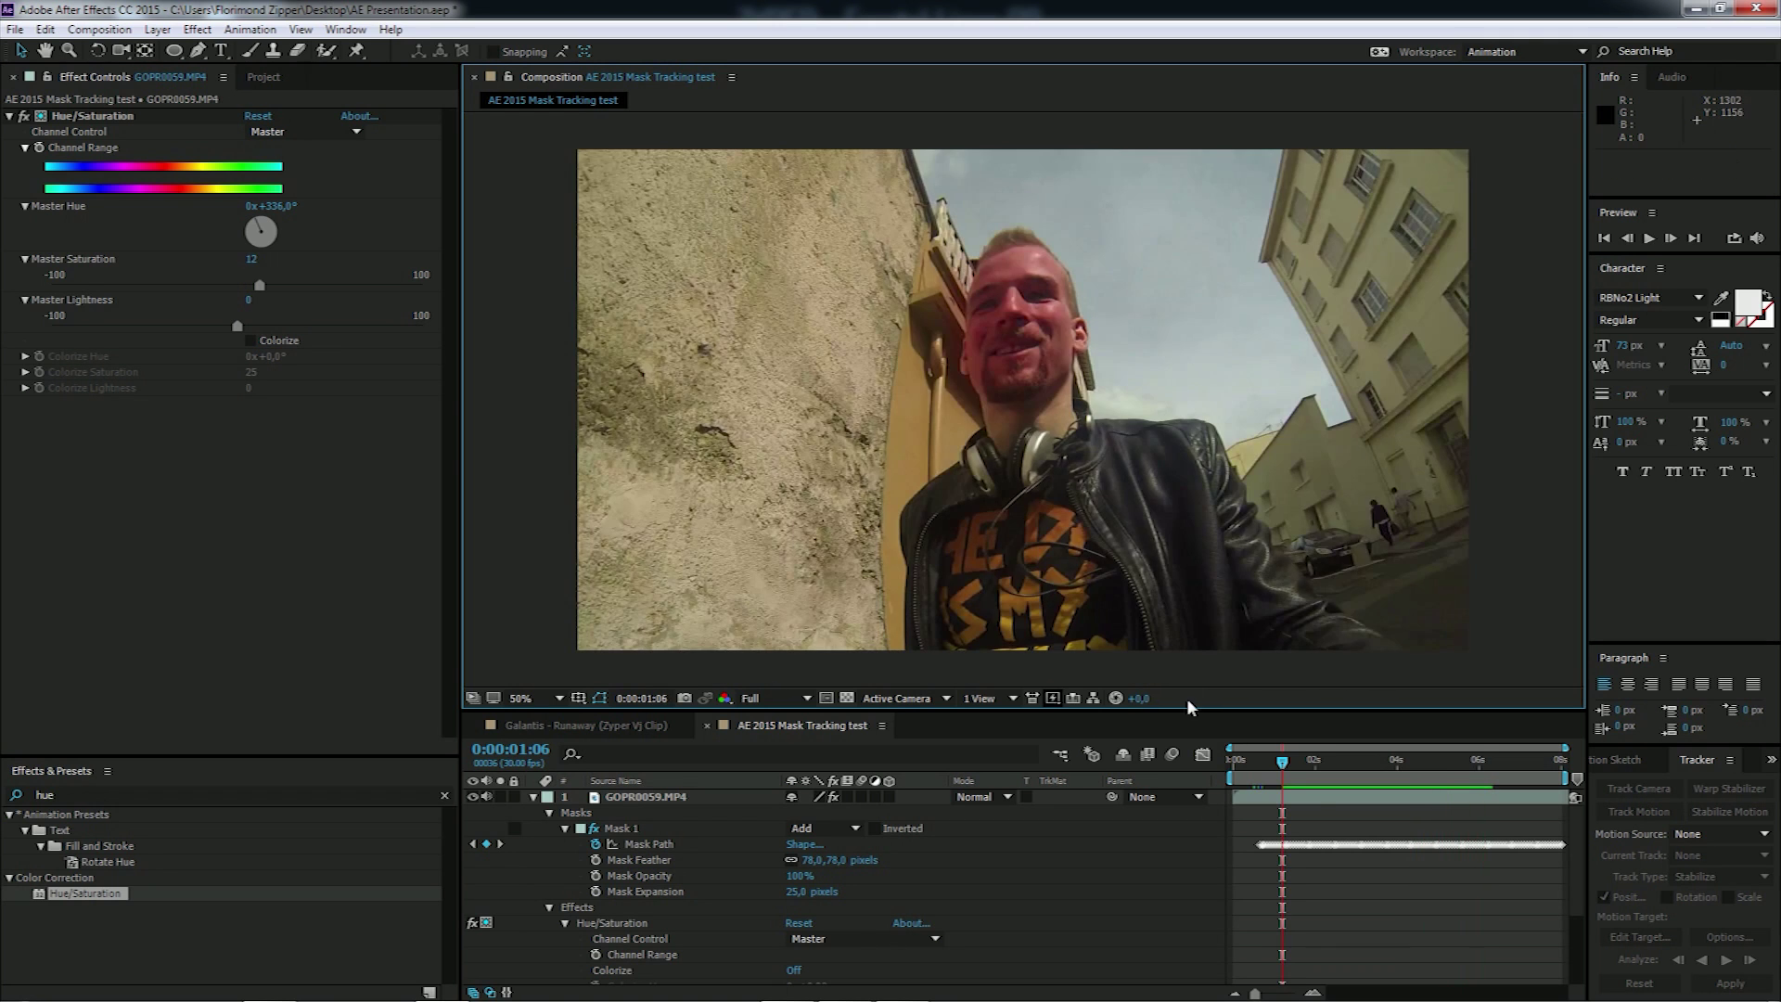
Step: Move to 0:00:03:03 and delete Mask 1 and the Hue/Saturation effect from the GOPR0059.MP4 layer
left_click_drag(1317, 776, 1356, 775)
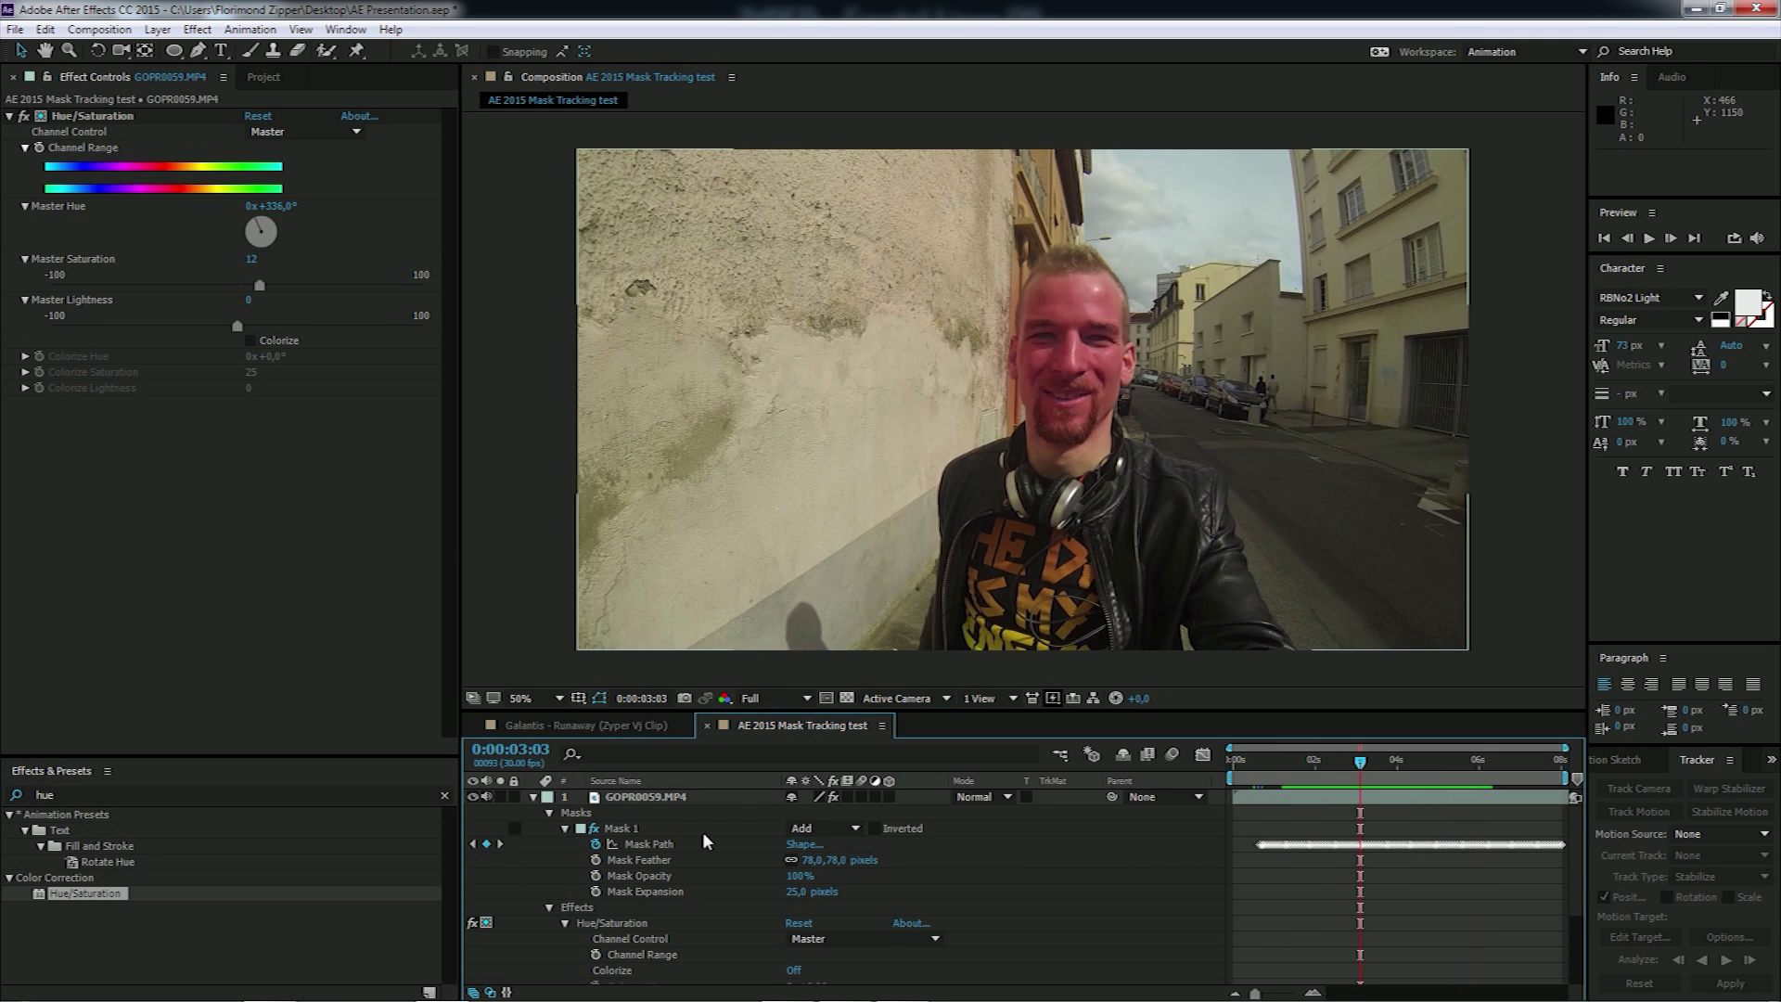
left_click(533, 797)
left_click(533, 797)
left_click(618, 828)
key("Delete")
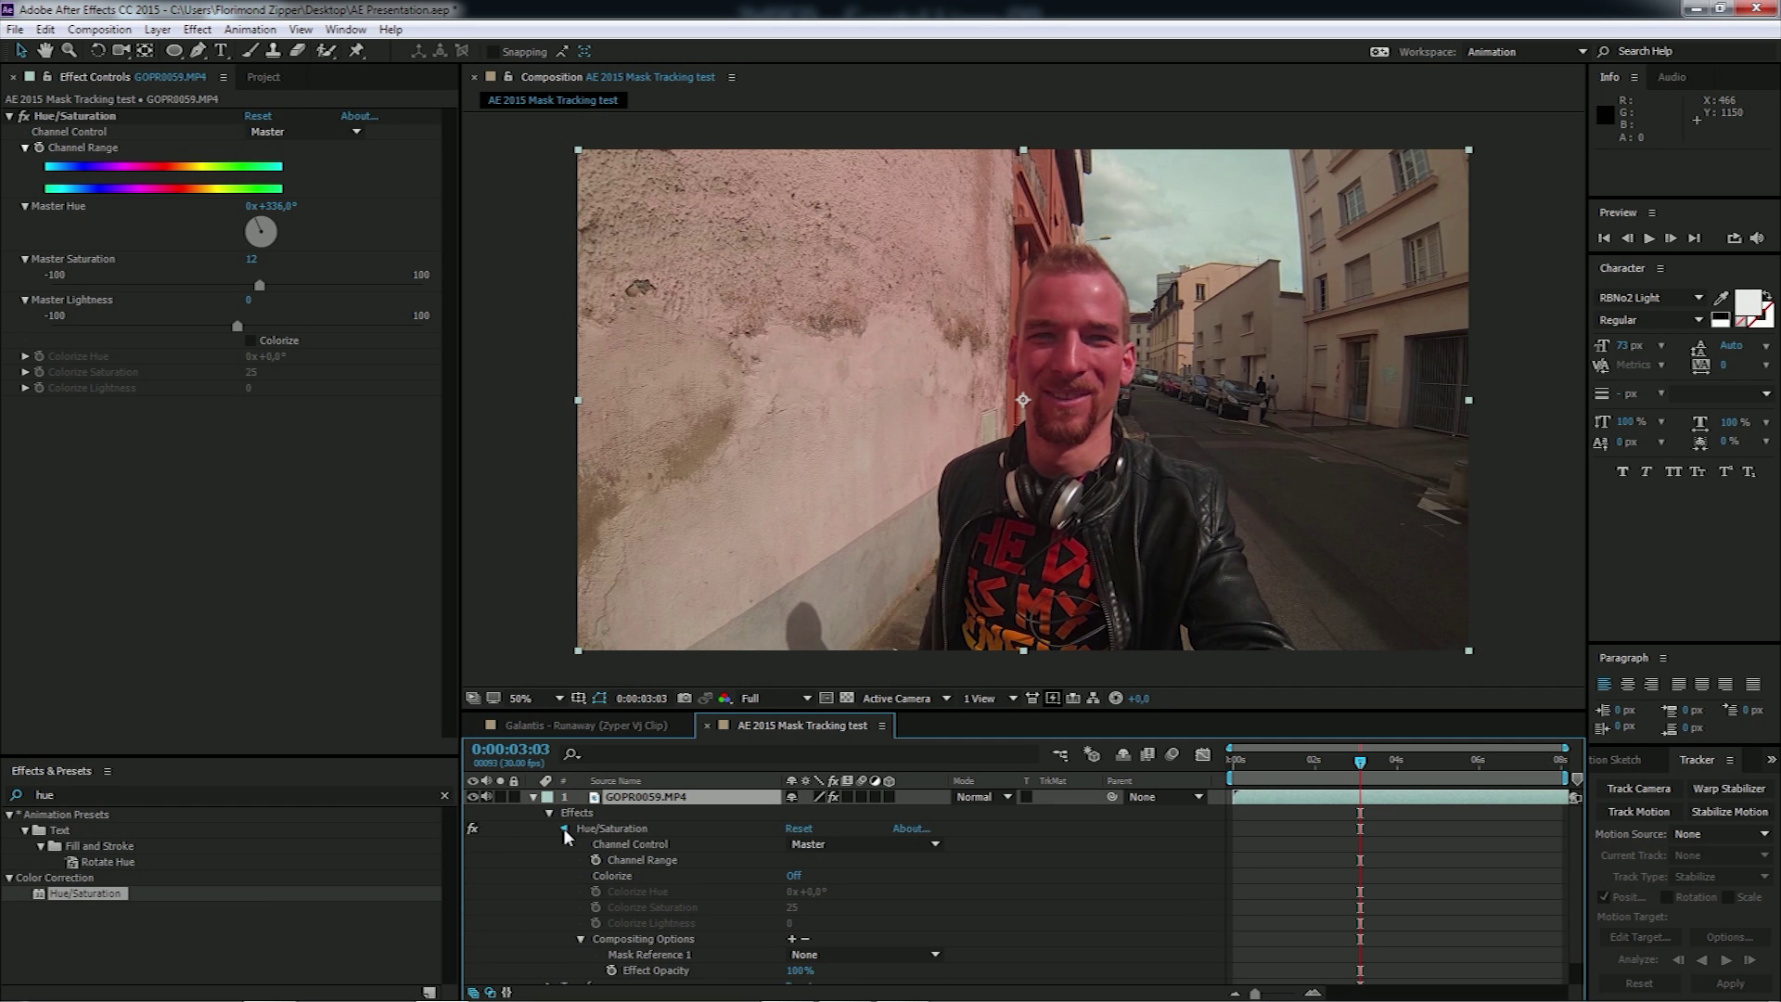
left_click(626, 827)
key("Delete")
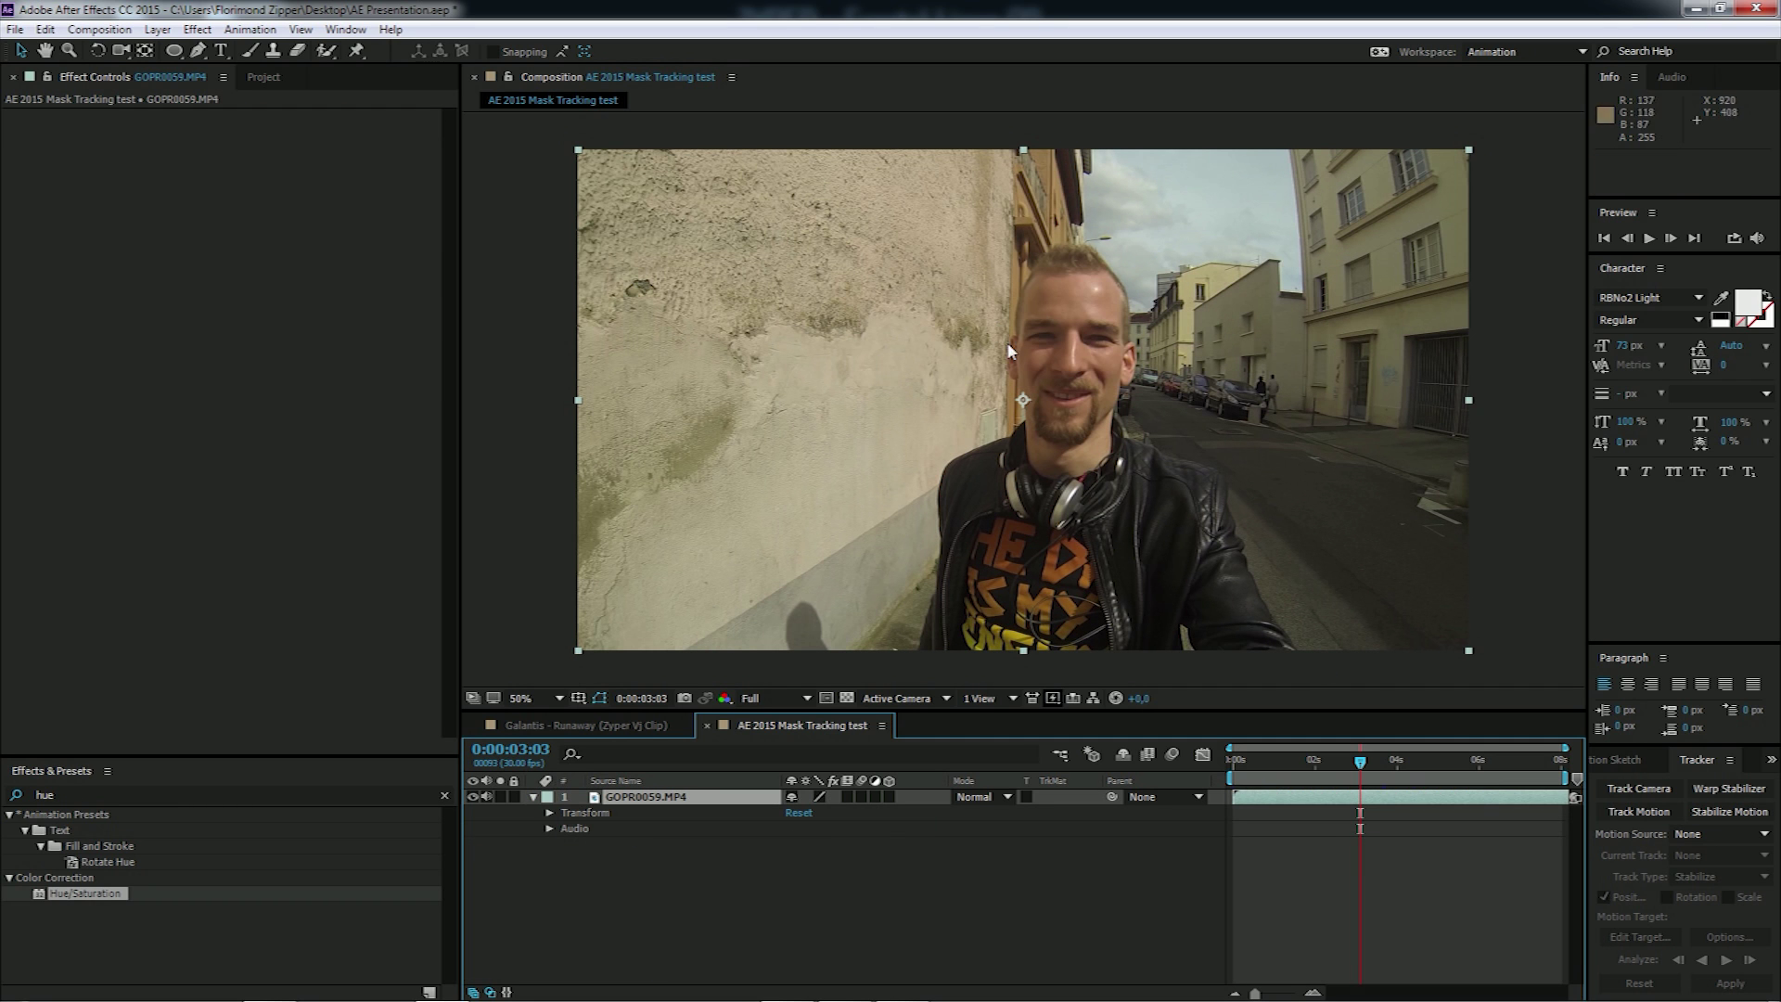
Step: Draw an elliptical mask around the face on GOPR0059.MP4 and track it forward with Face Tracking (Detailed Features)
left_click(173, 51)
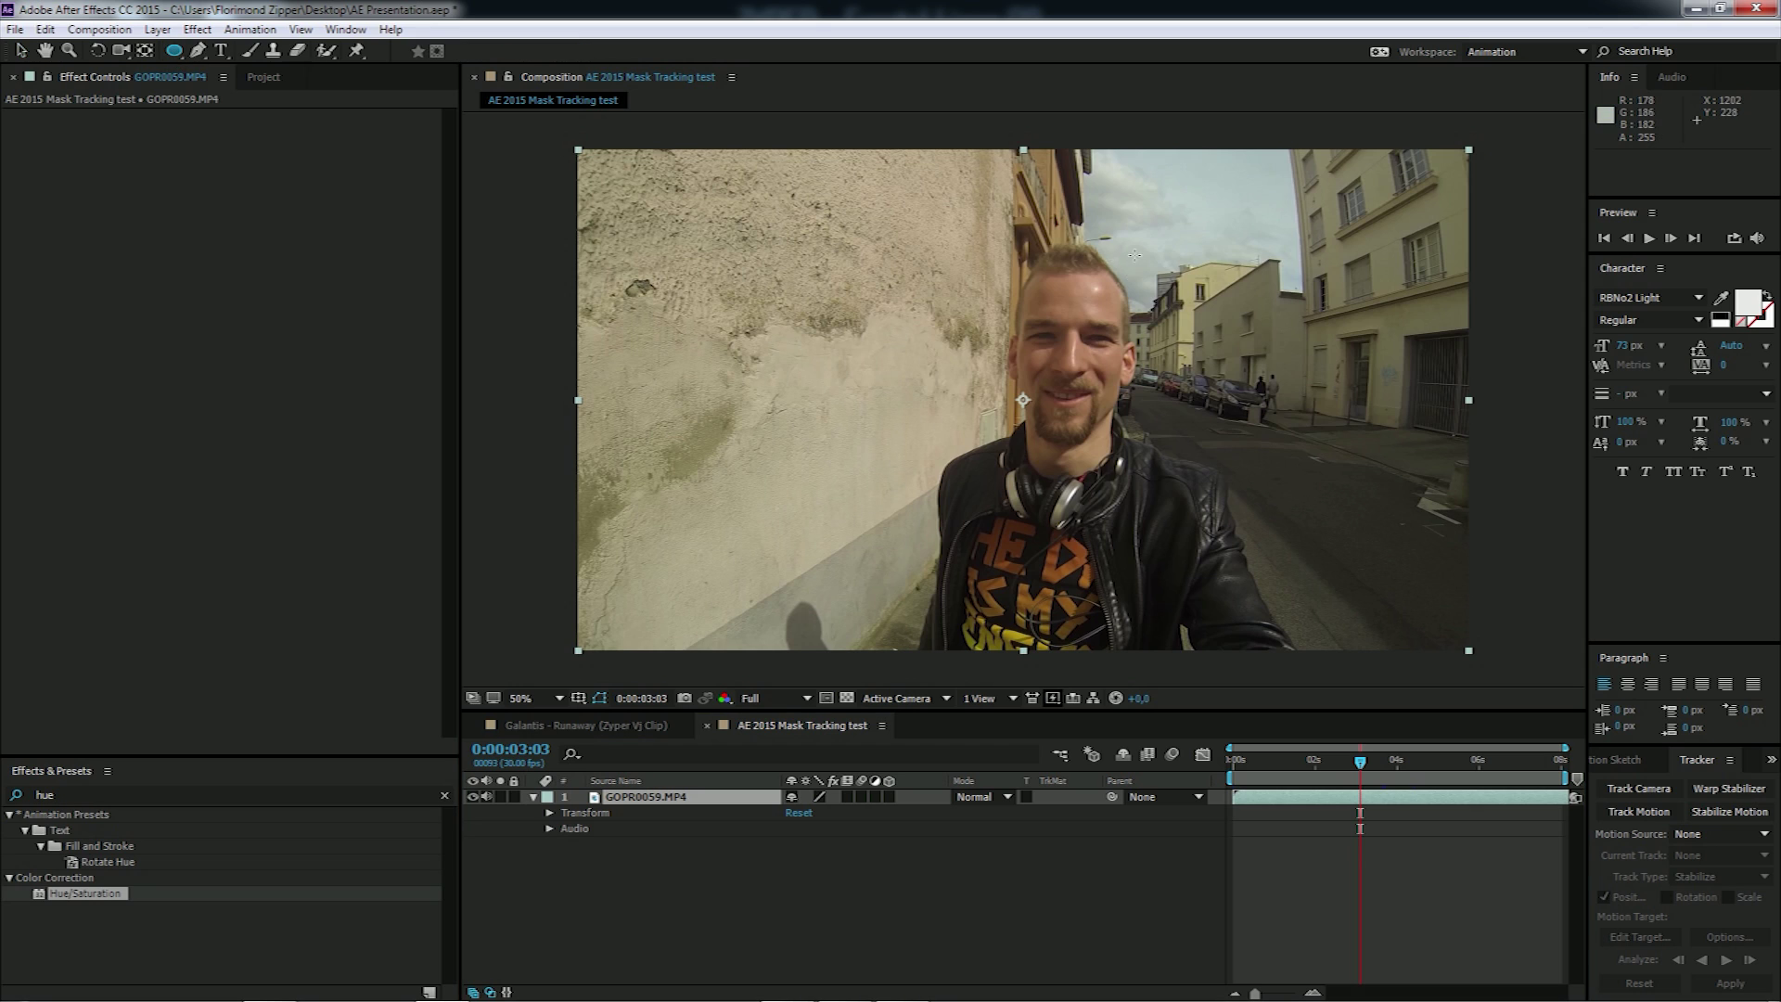
left_click_drag(1146, 242, 995, 456)
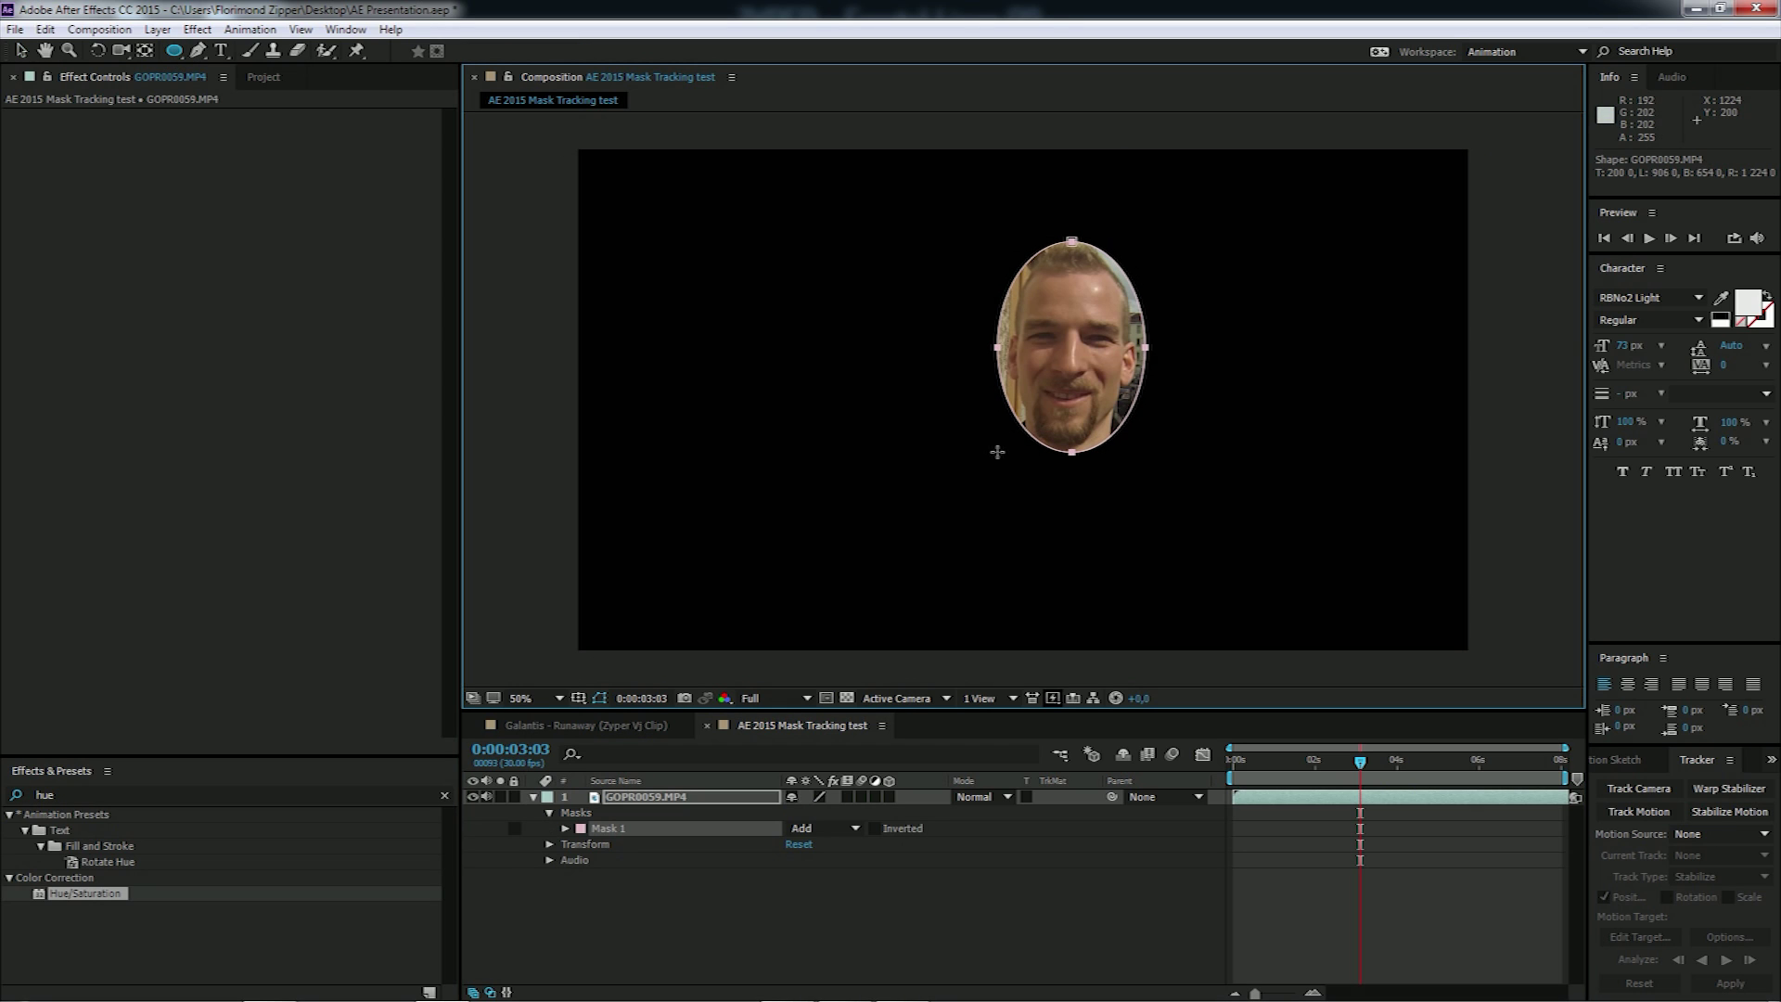
left_click(1707, 812)
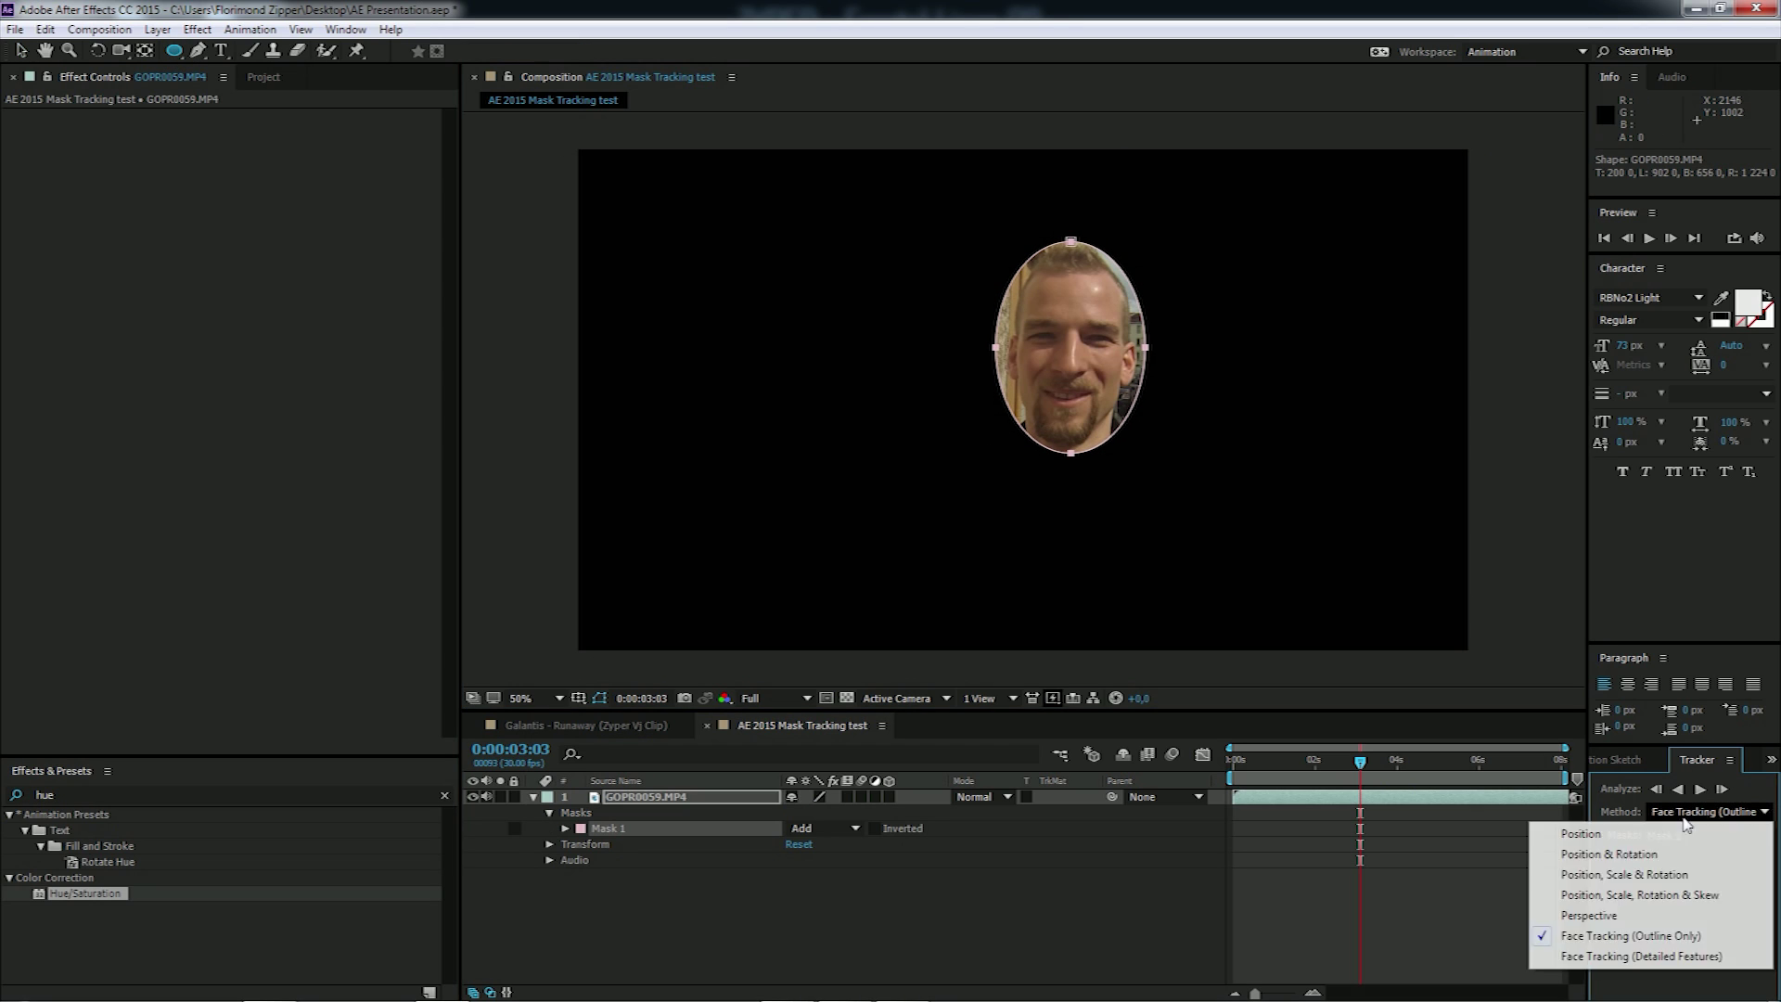
left_click(1660, 955)
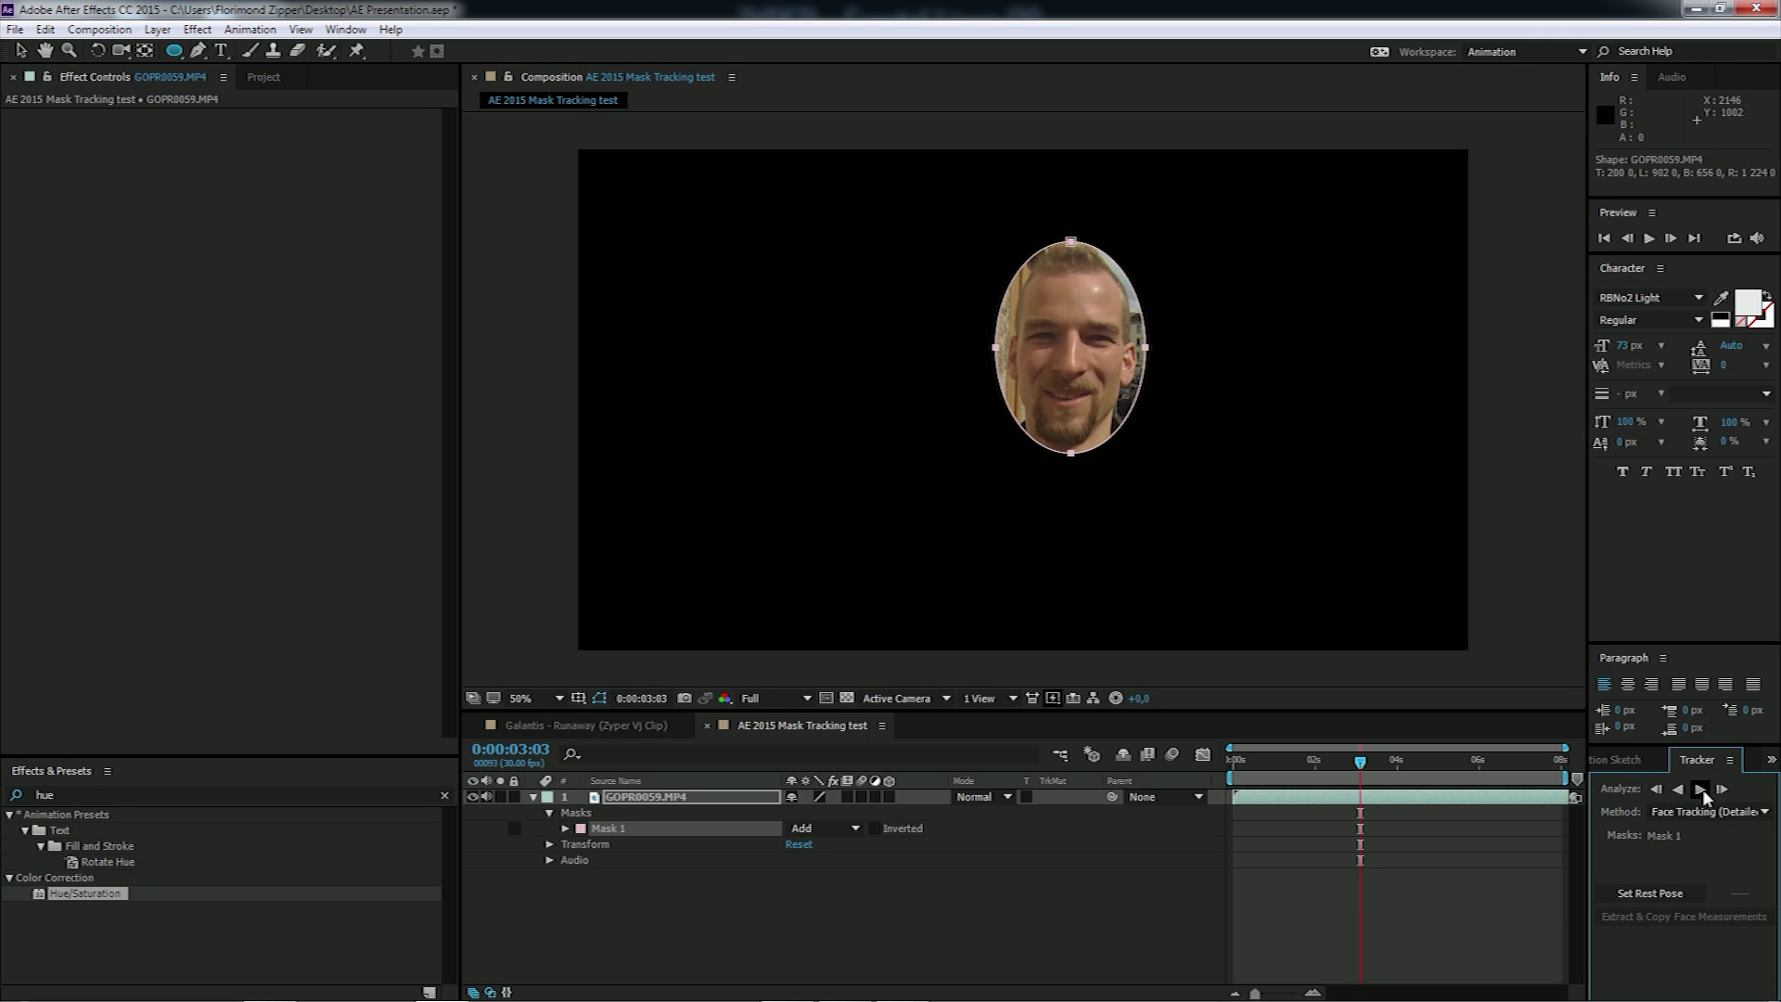
left_click(1701, 789)
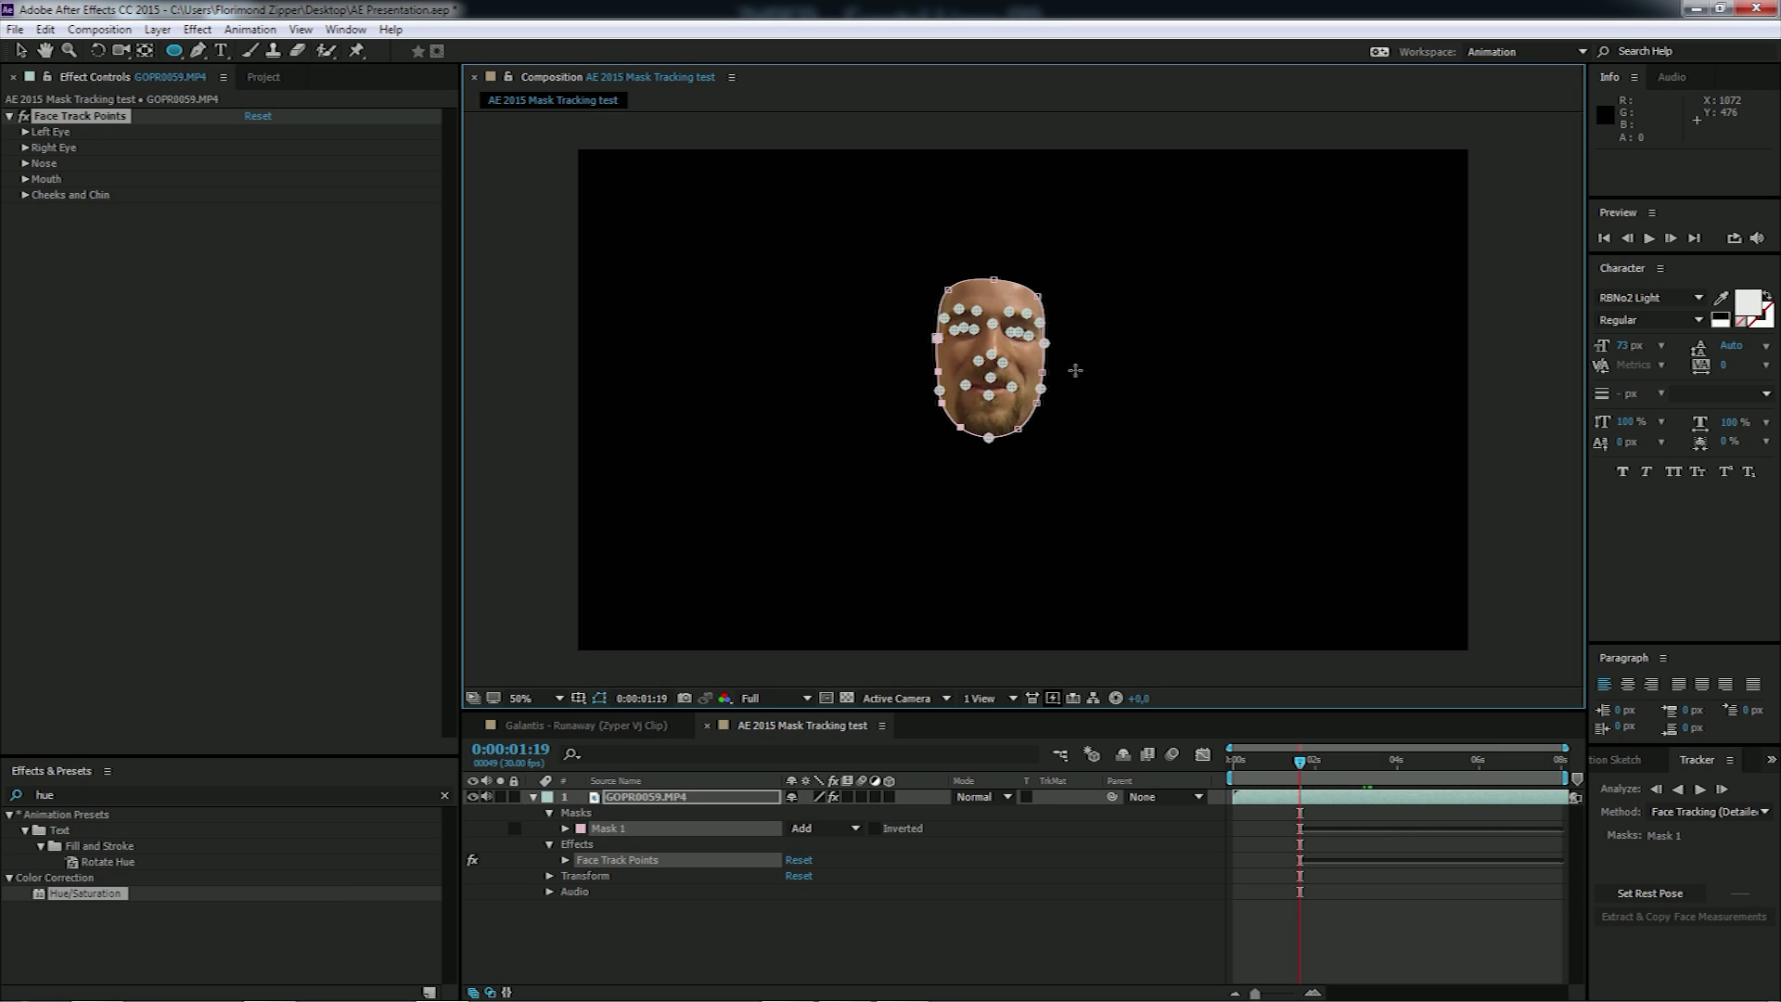
Step: Expand the Face Track Points effect and add the Red nose composition to the timeline above GOPR0059.MP4
left_click(622, 916)
left_click(564, 861)
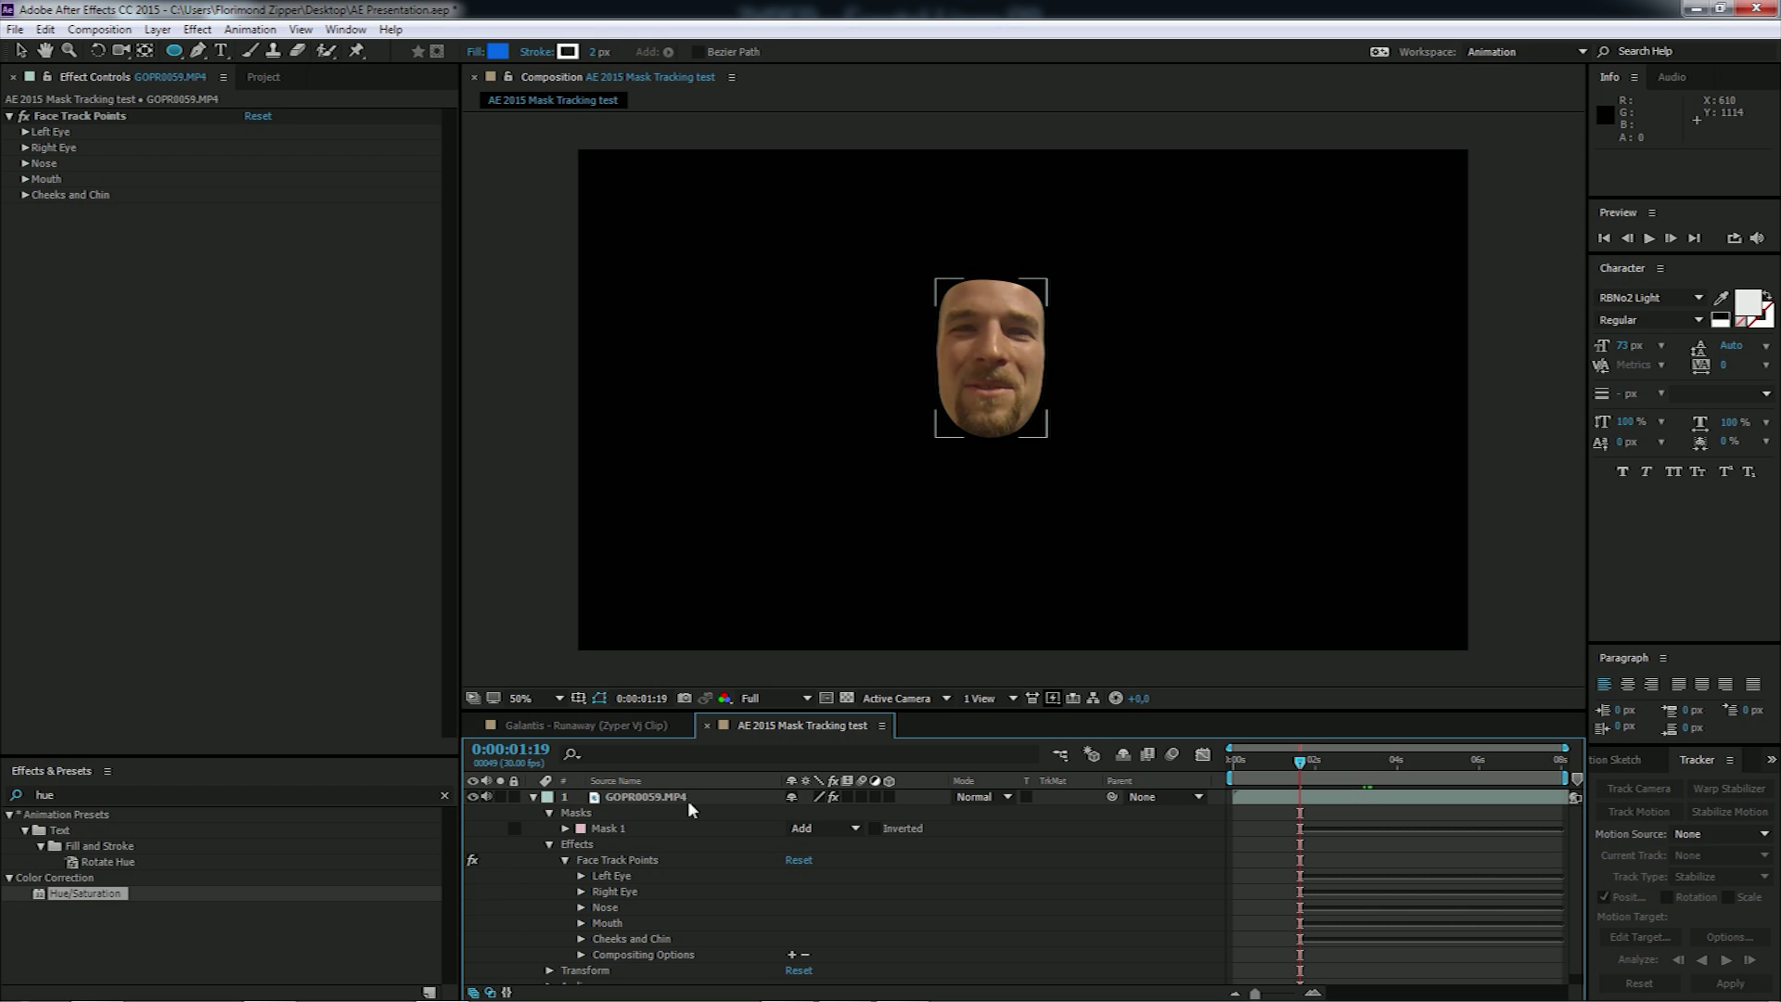
left_click(247, 77)
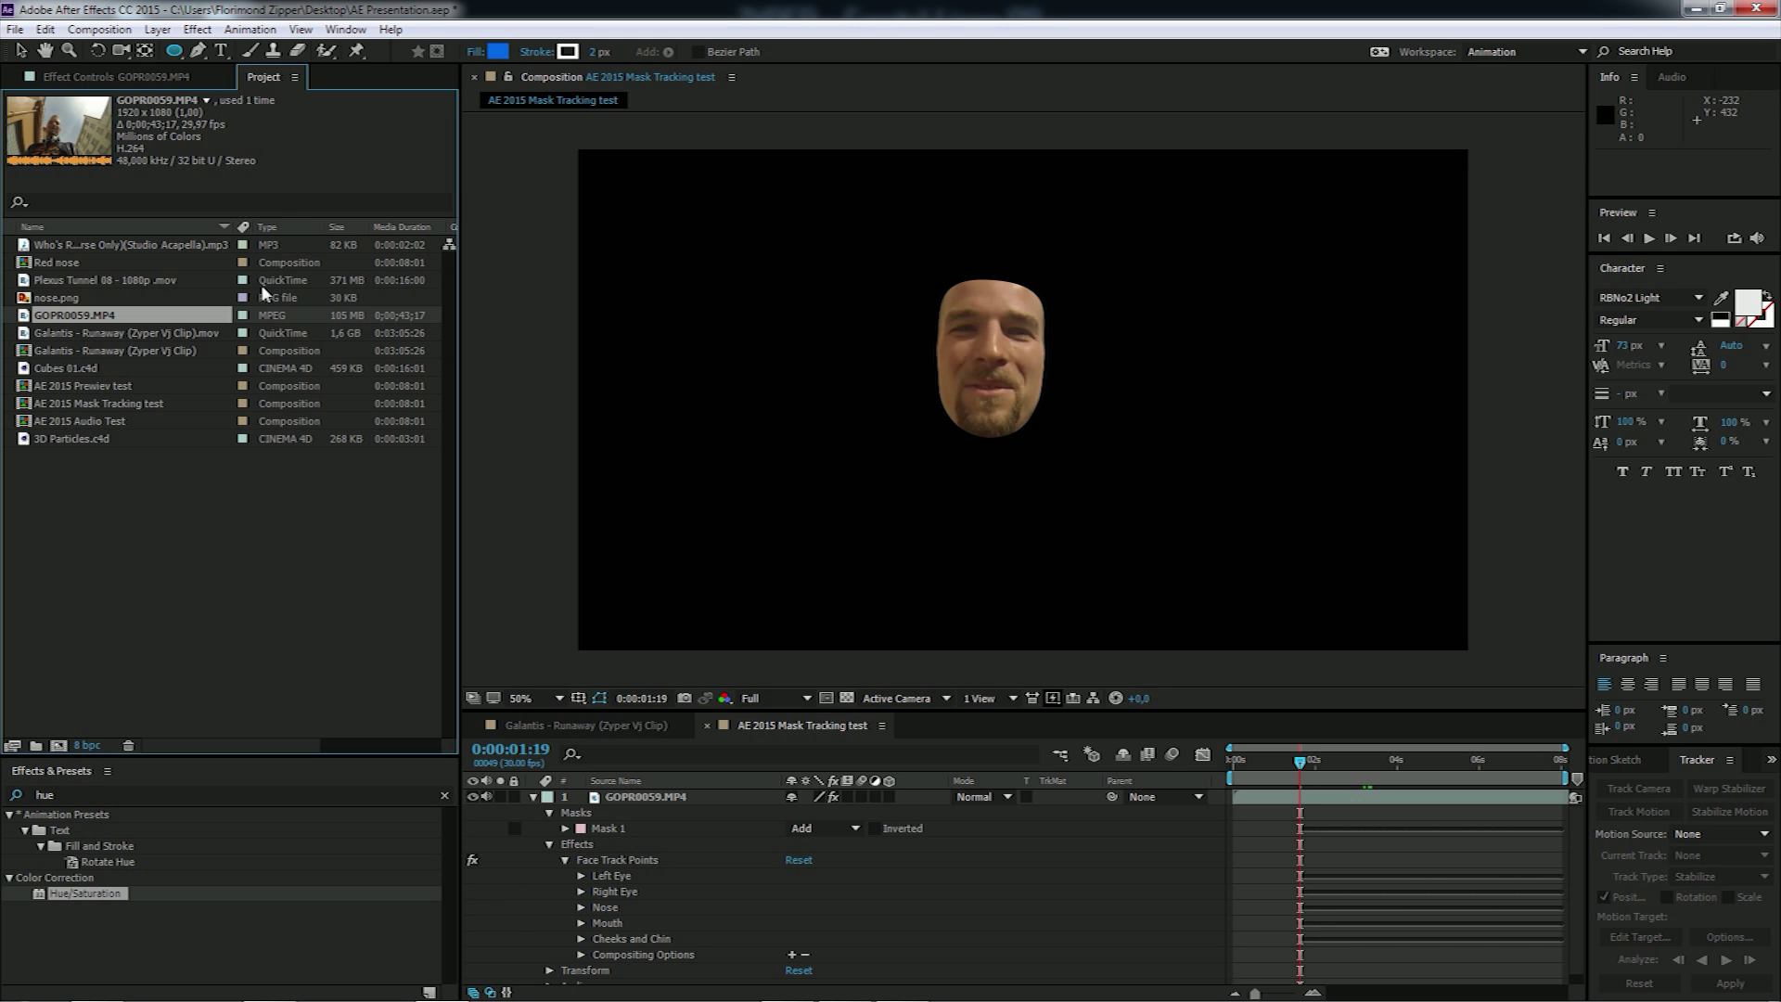
left_click_drag(53, 267, 654, 792)
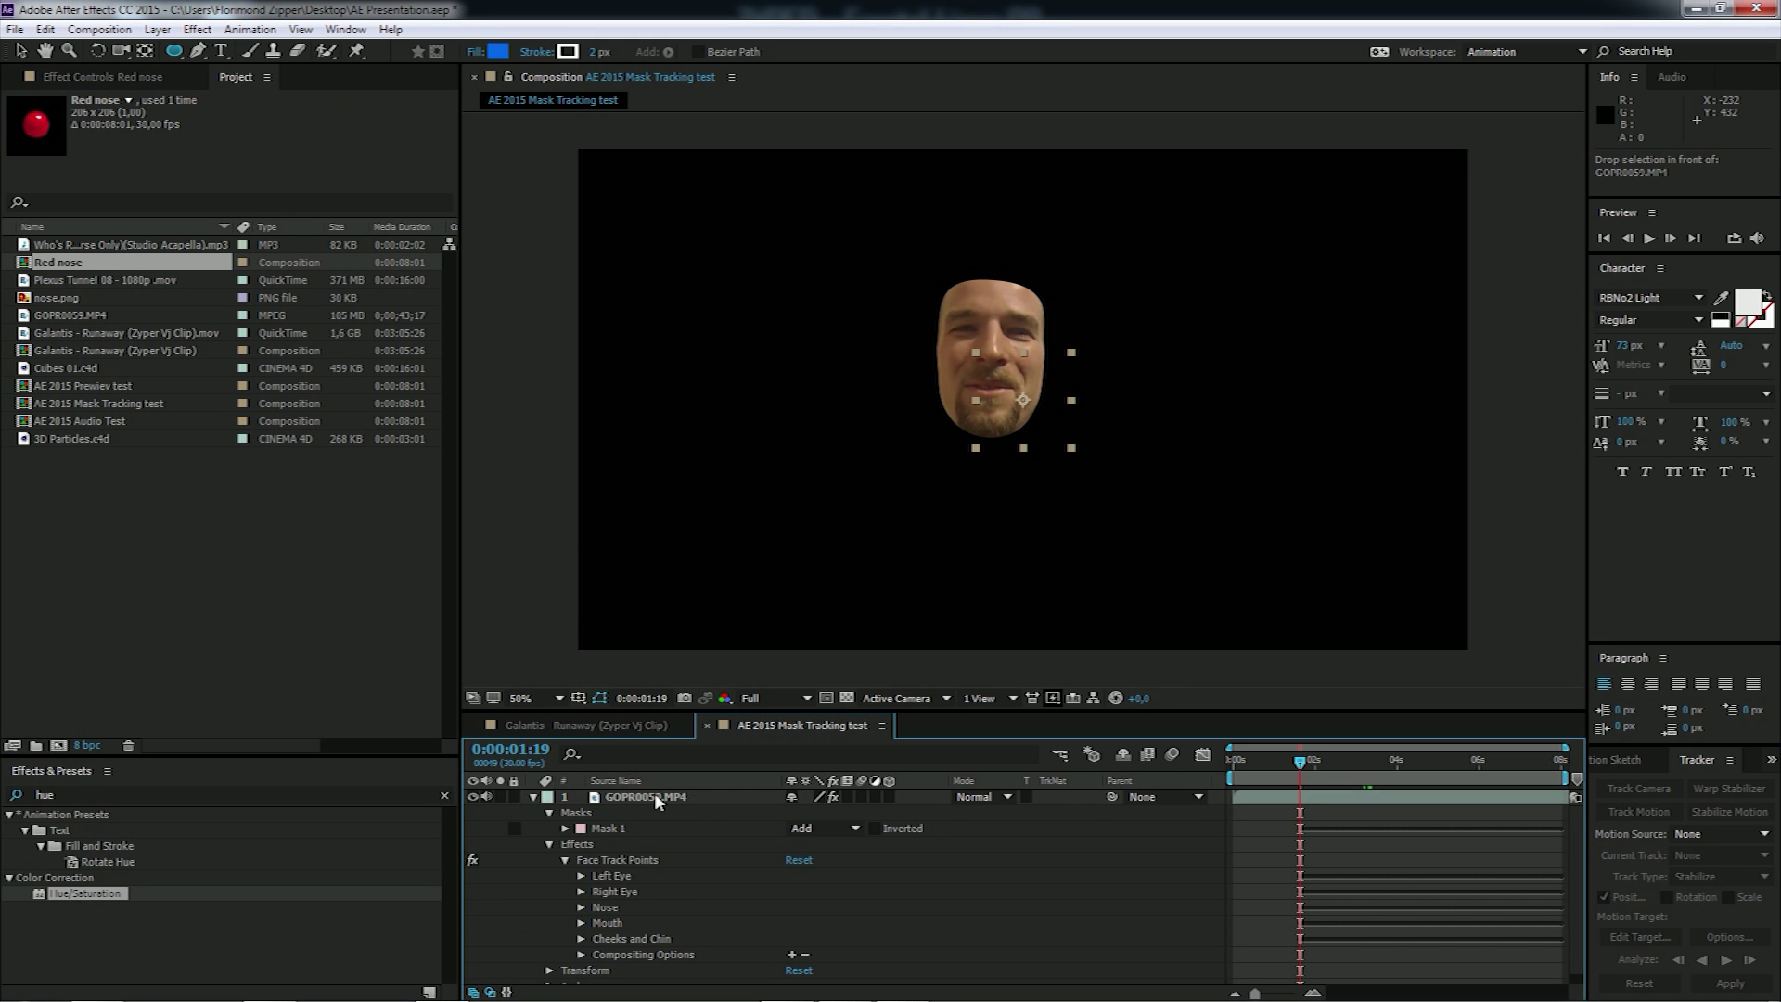
Step: Link the Red nose layer's Position to the Nose Tip of Face Track Points with an expression, and preview the motion
key("p")
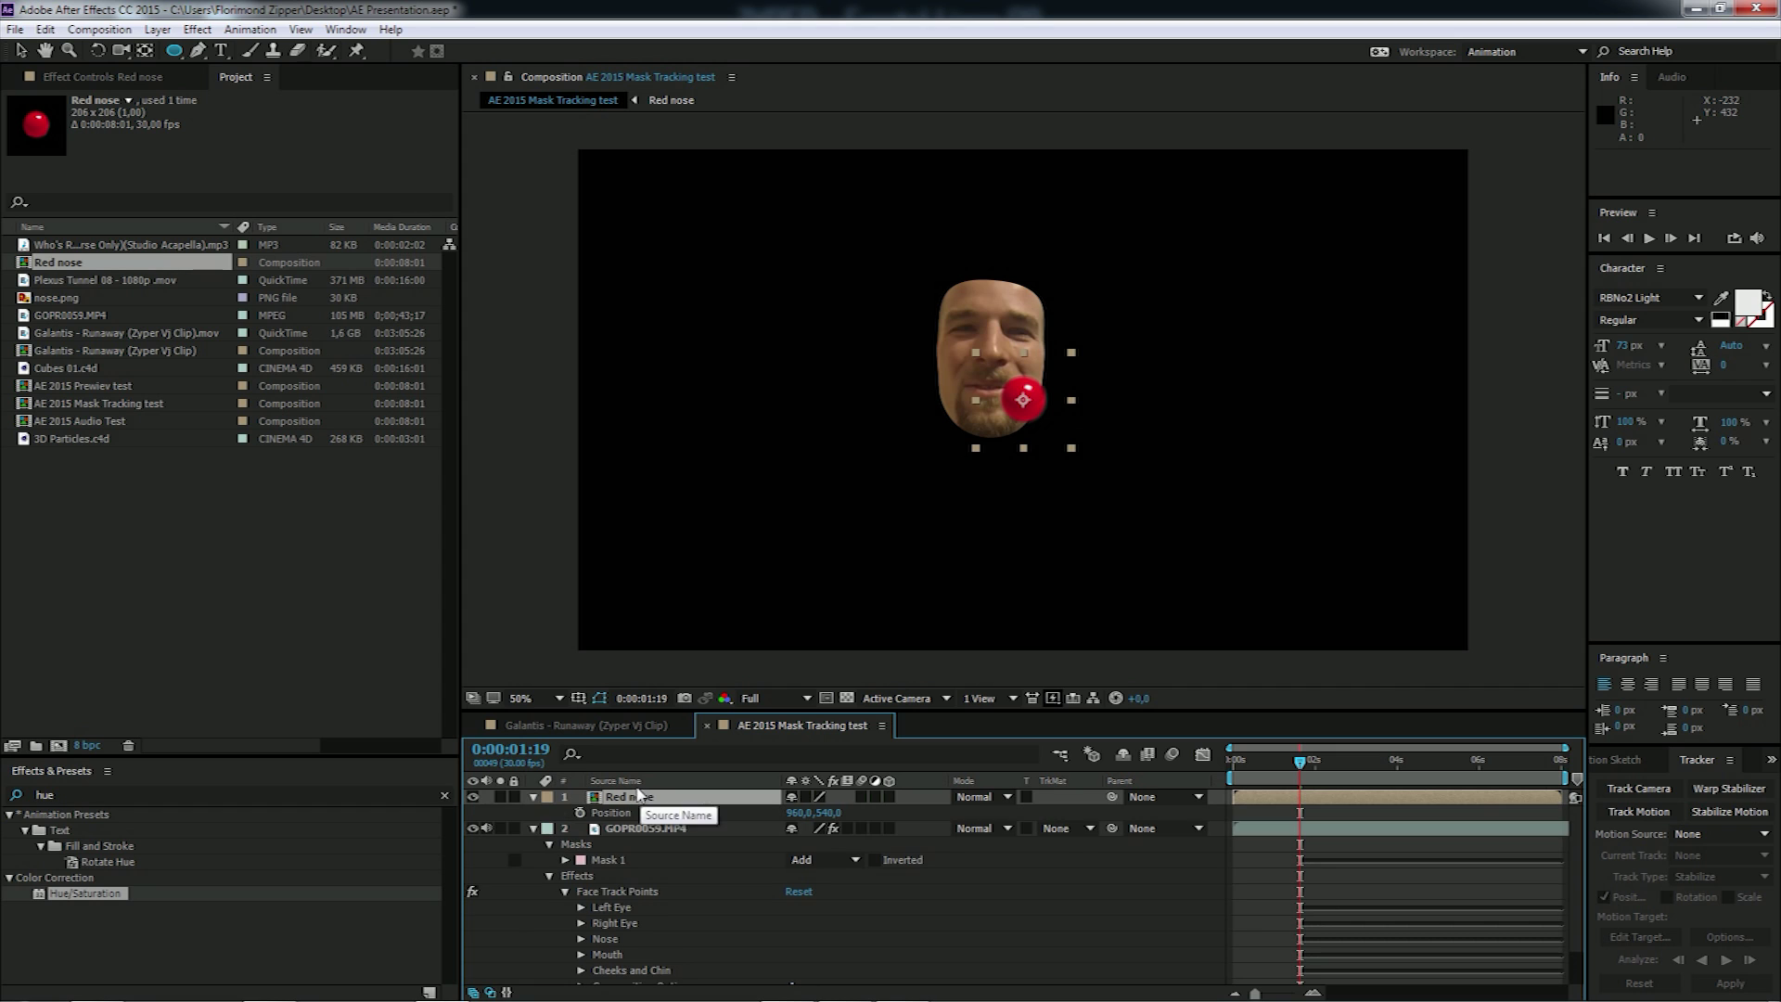
scroll(610, 898, "down", 1)
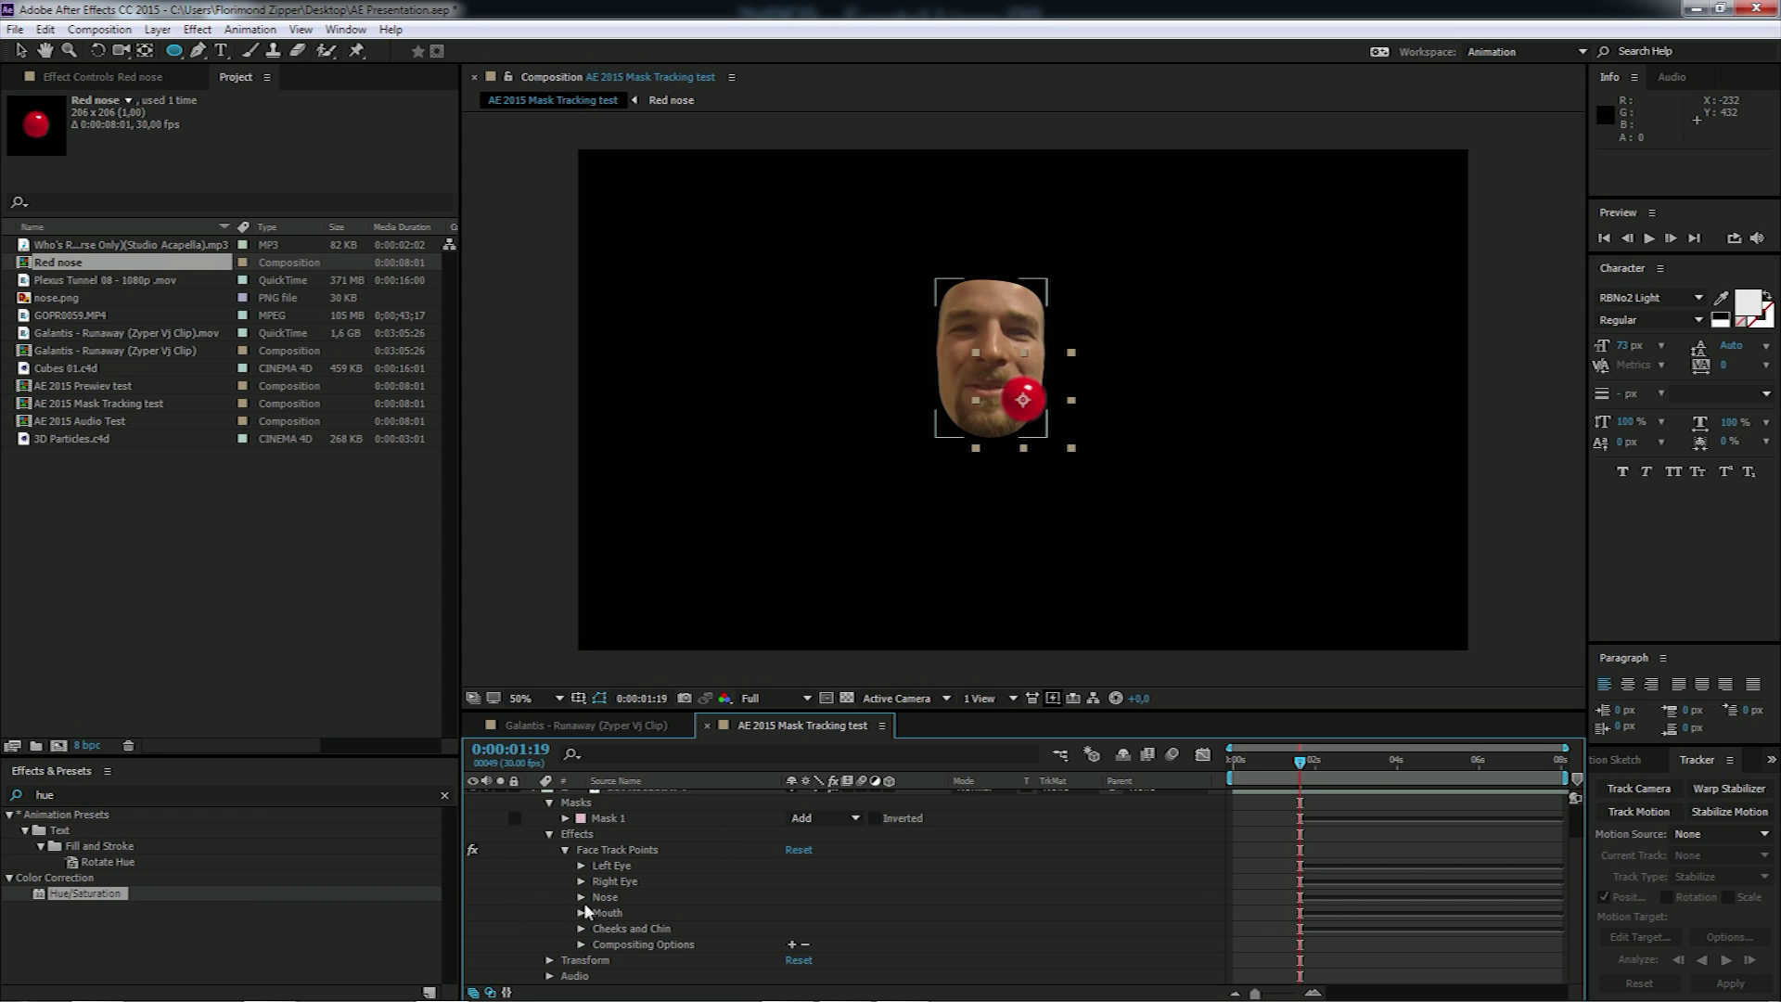
left_click(582, 898)
scroll(631, 844, "up", 2)
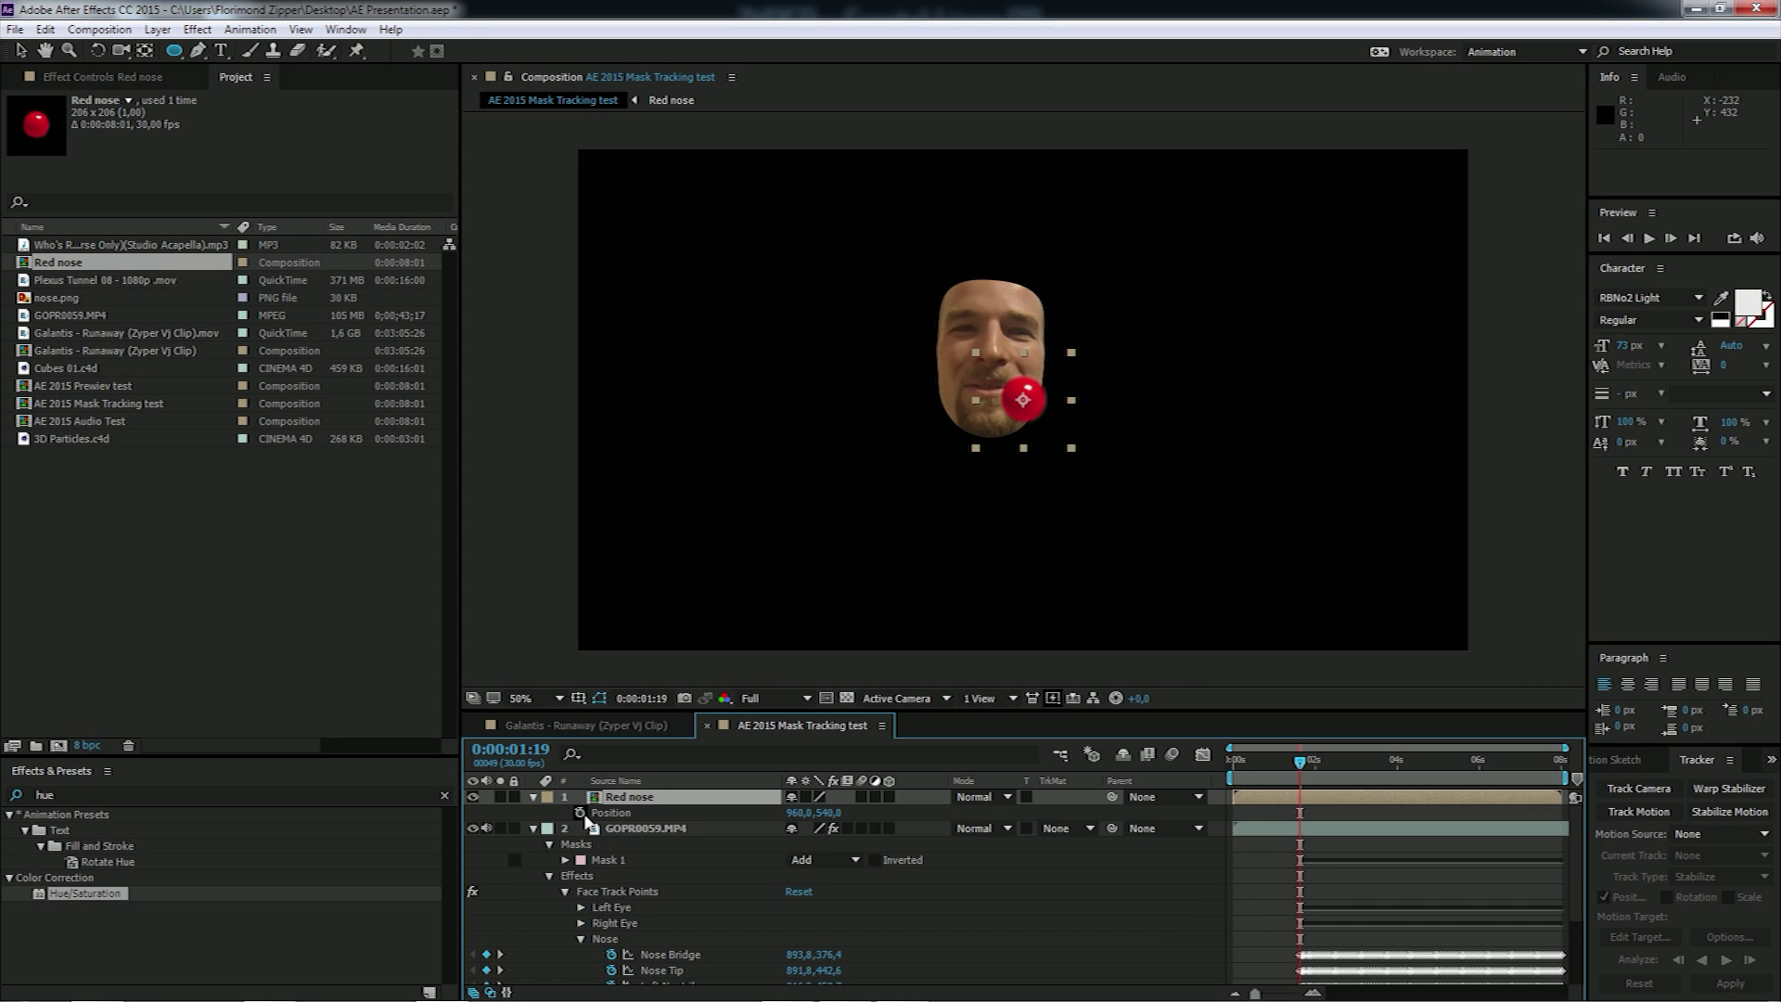
scroll(682, 871, "down", 3)
scroll(809, 815, "up", 2)
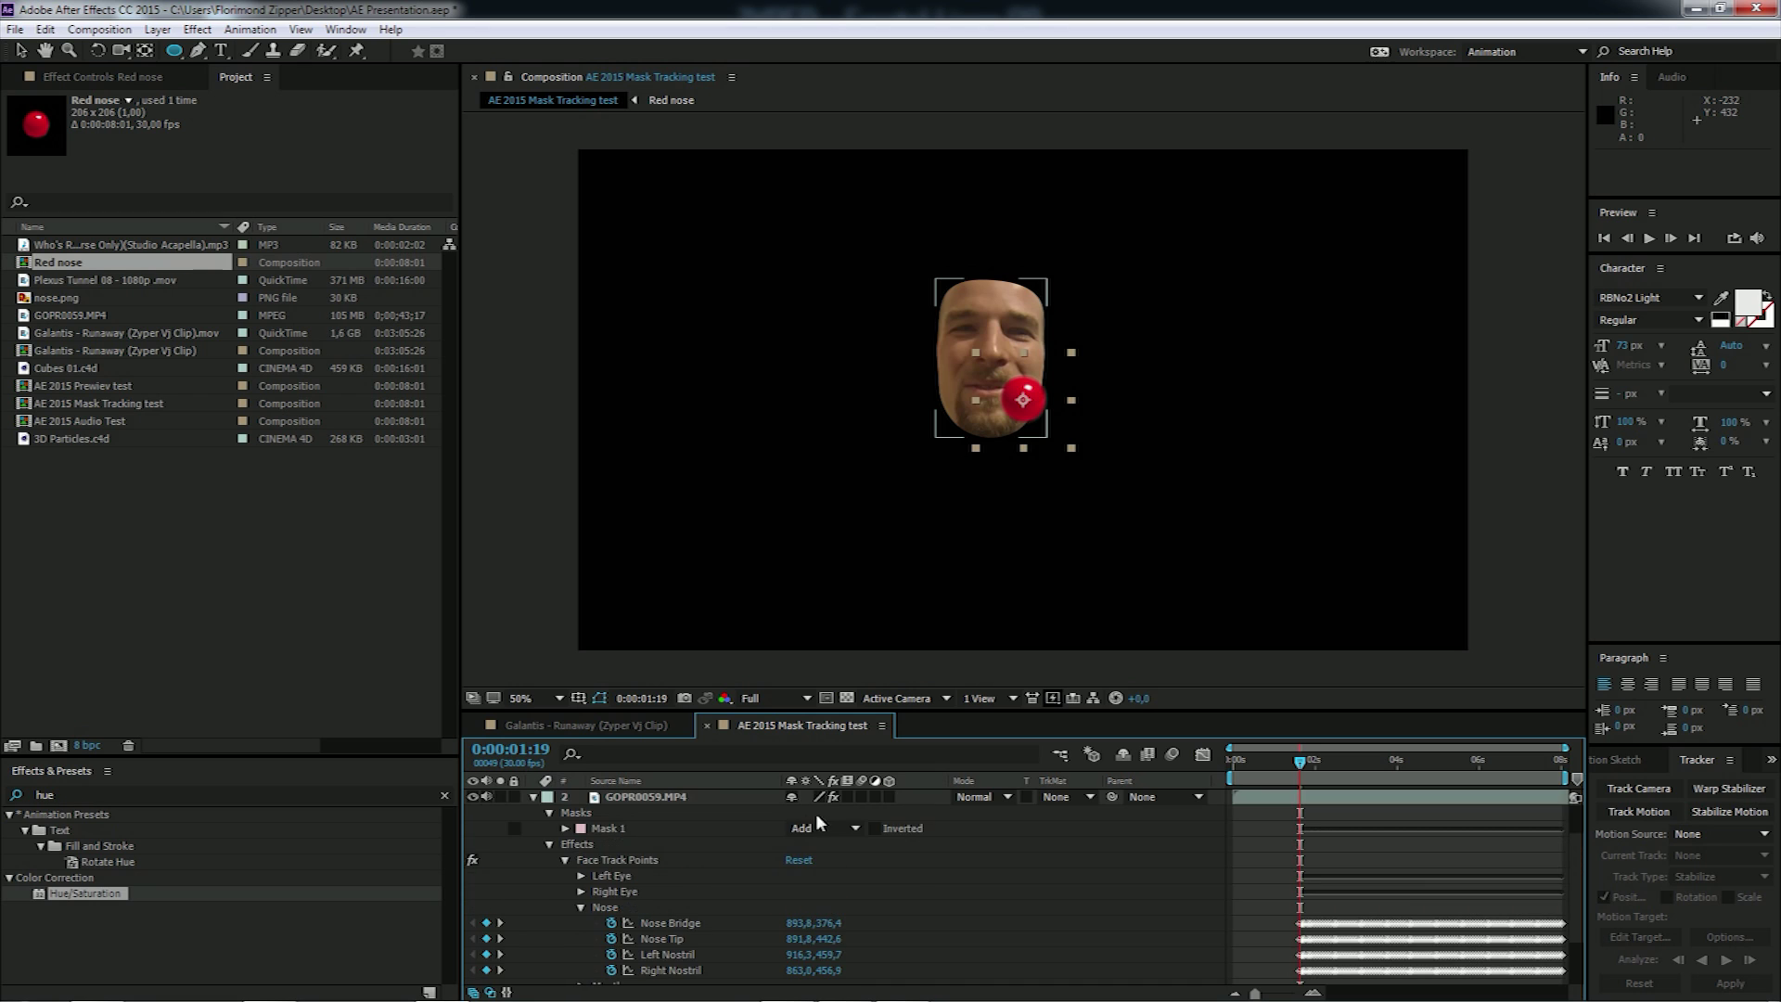
left_click_drag(837, 830, 724, 964)
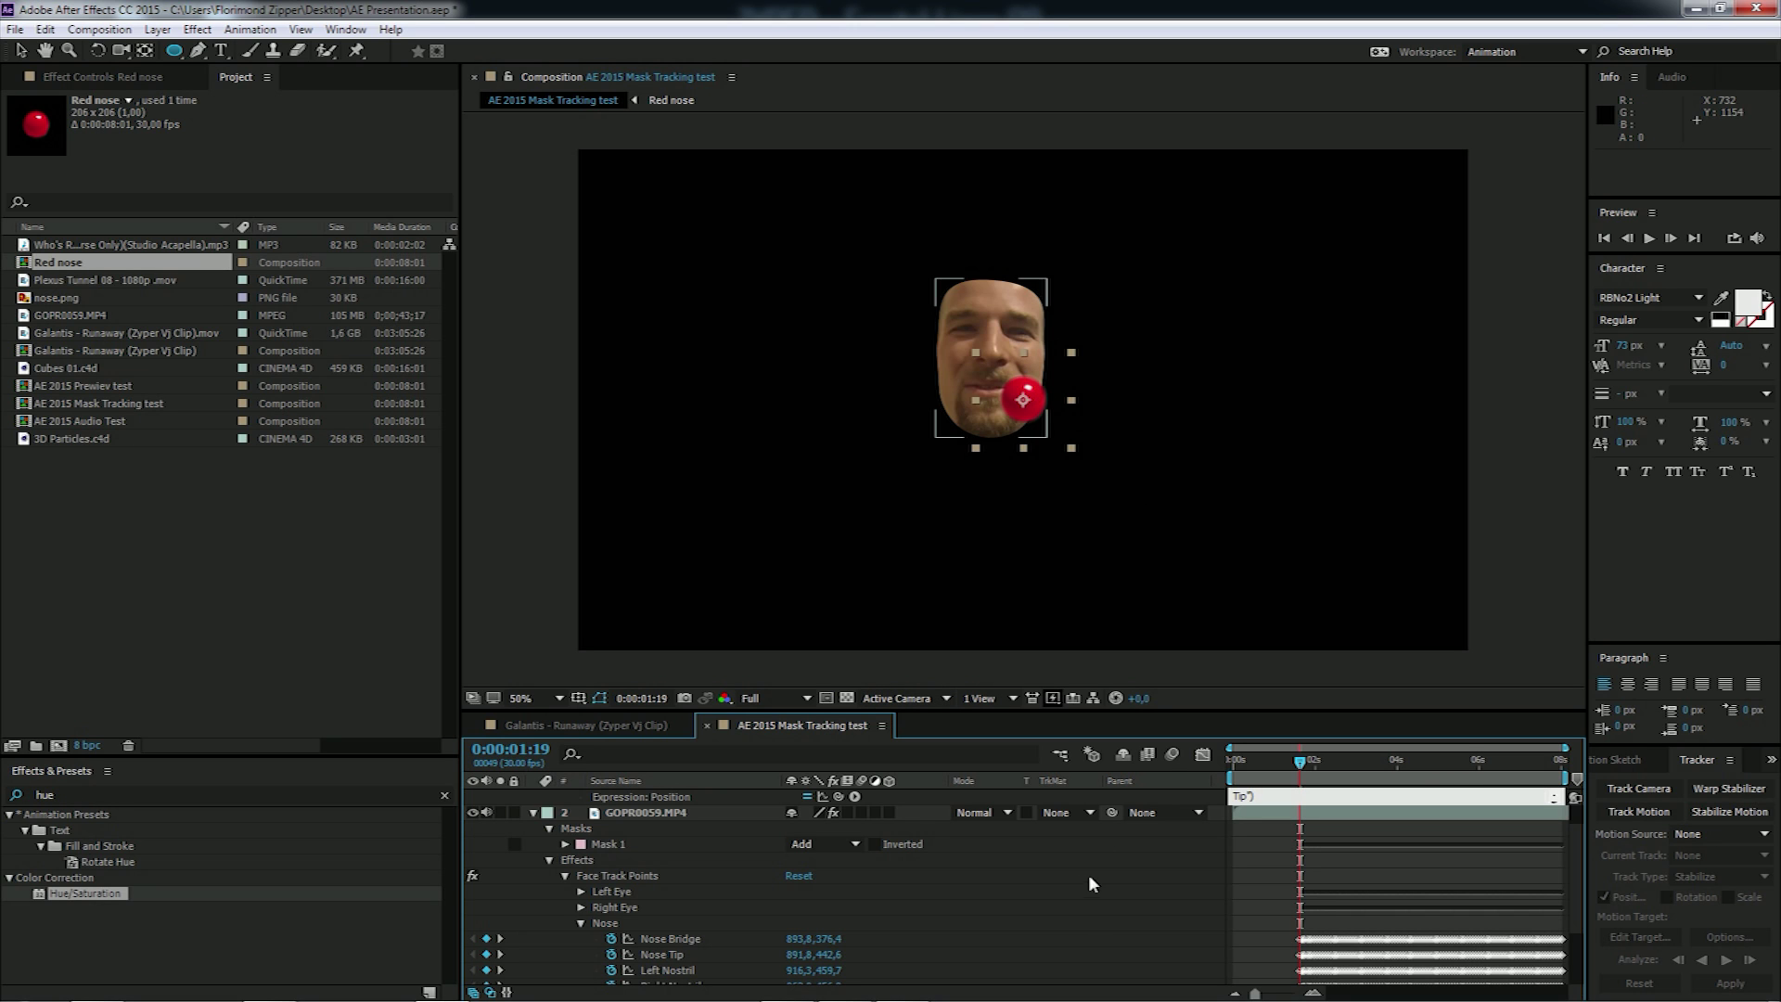
left_click(1292, 809)
key("space")
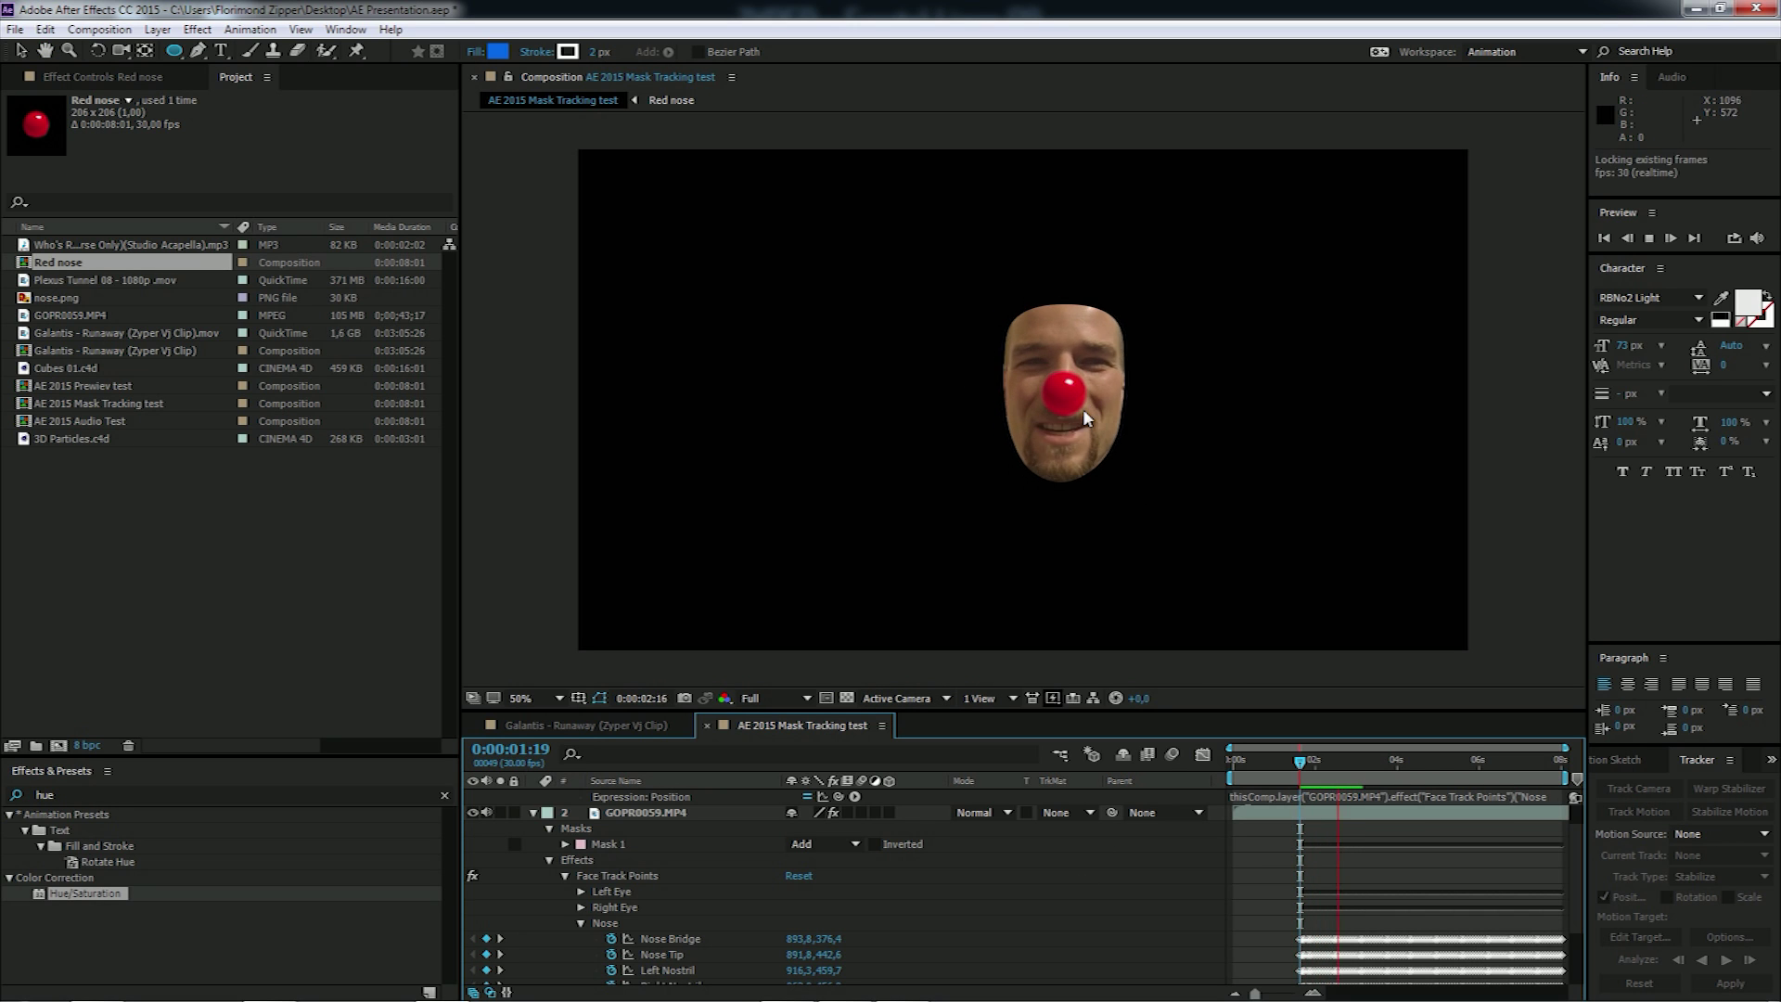
key("space")
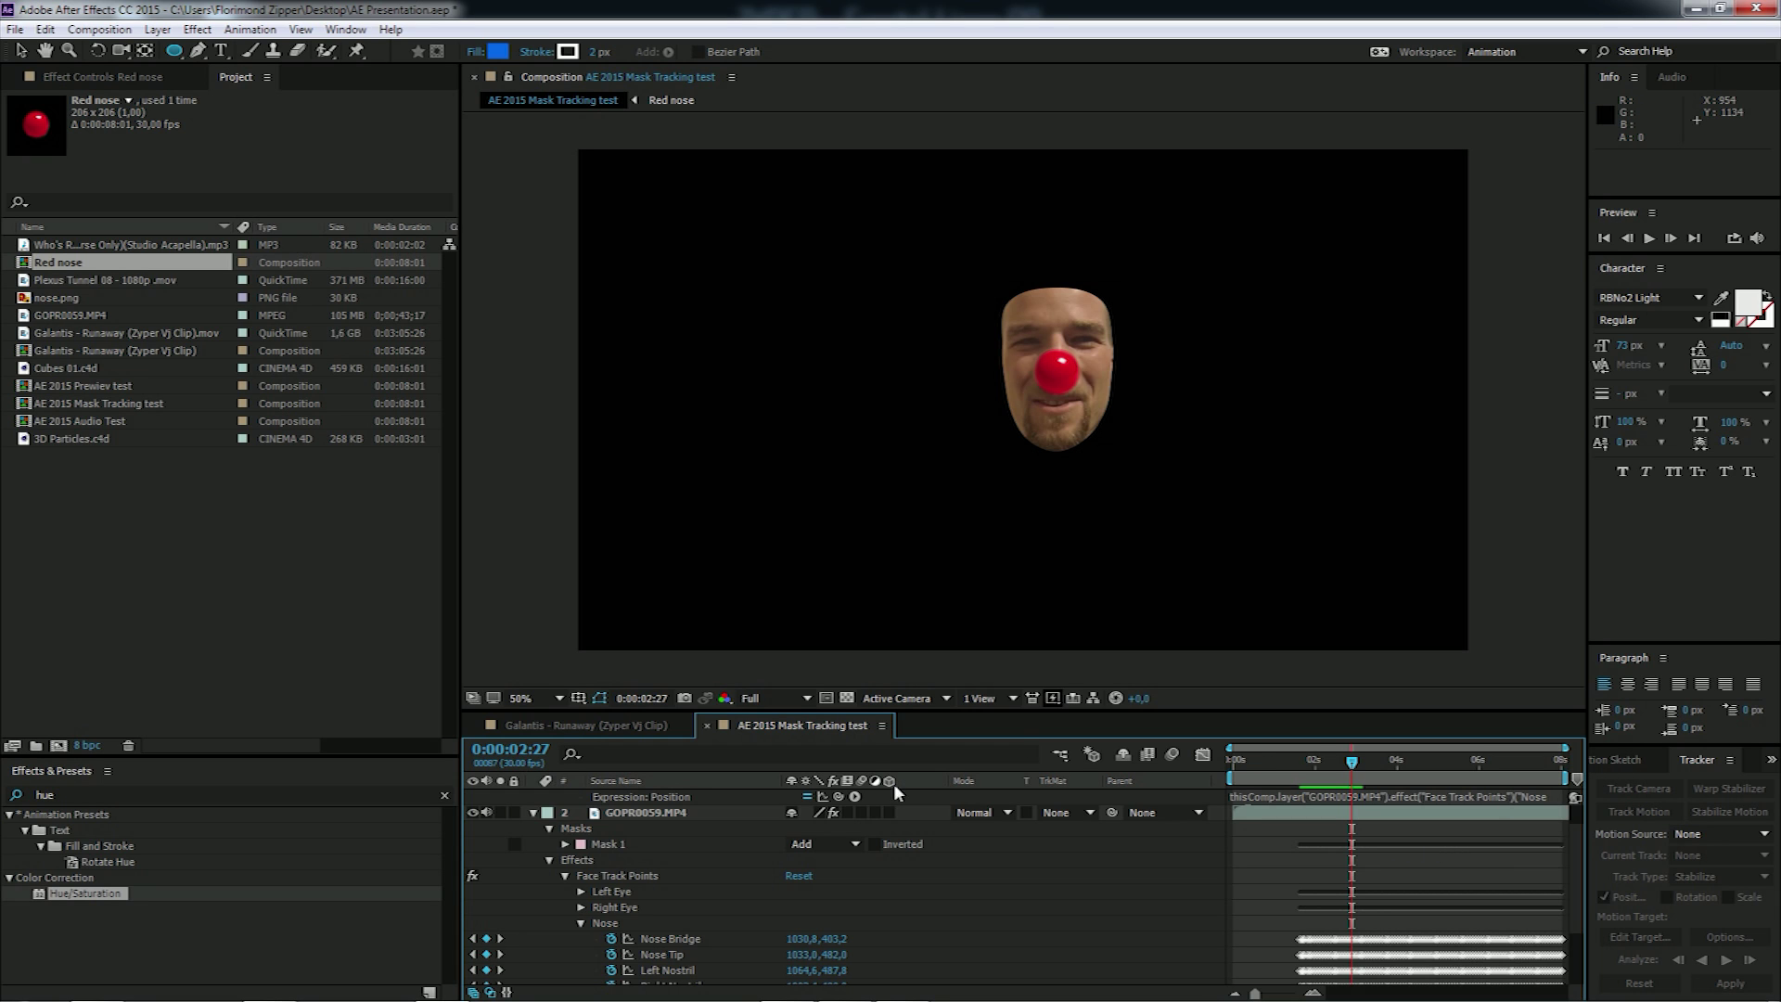
Step: Apply the Hue/Saturation effect to the GOPR0059.MP4 layer
scroll(649, 890, "up", 2)
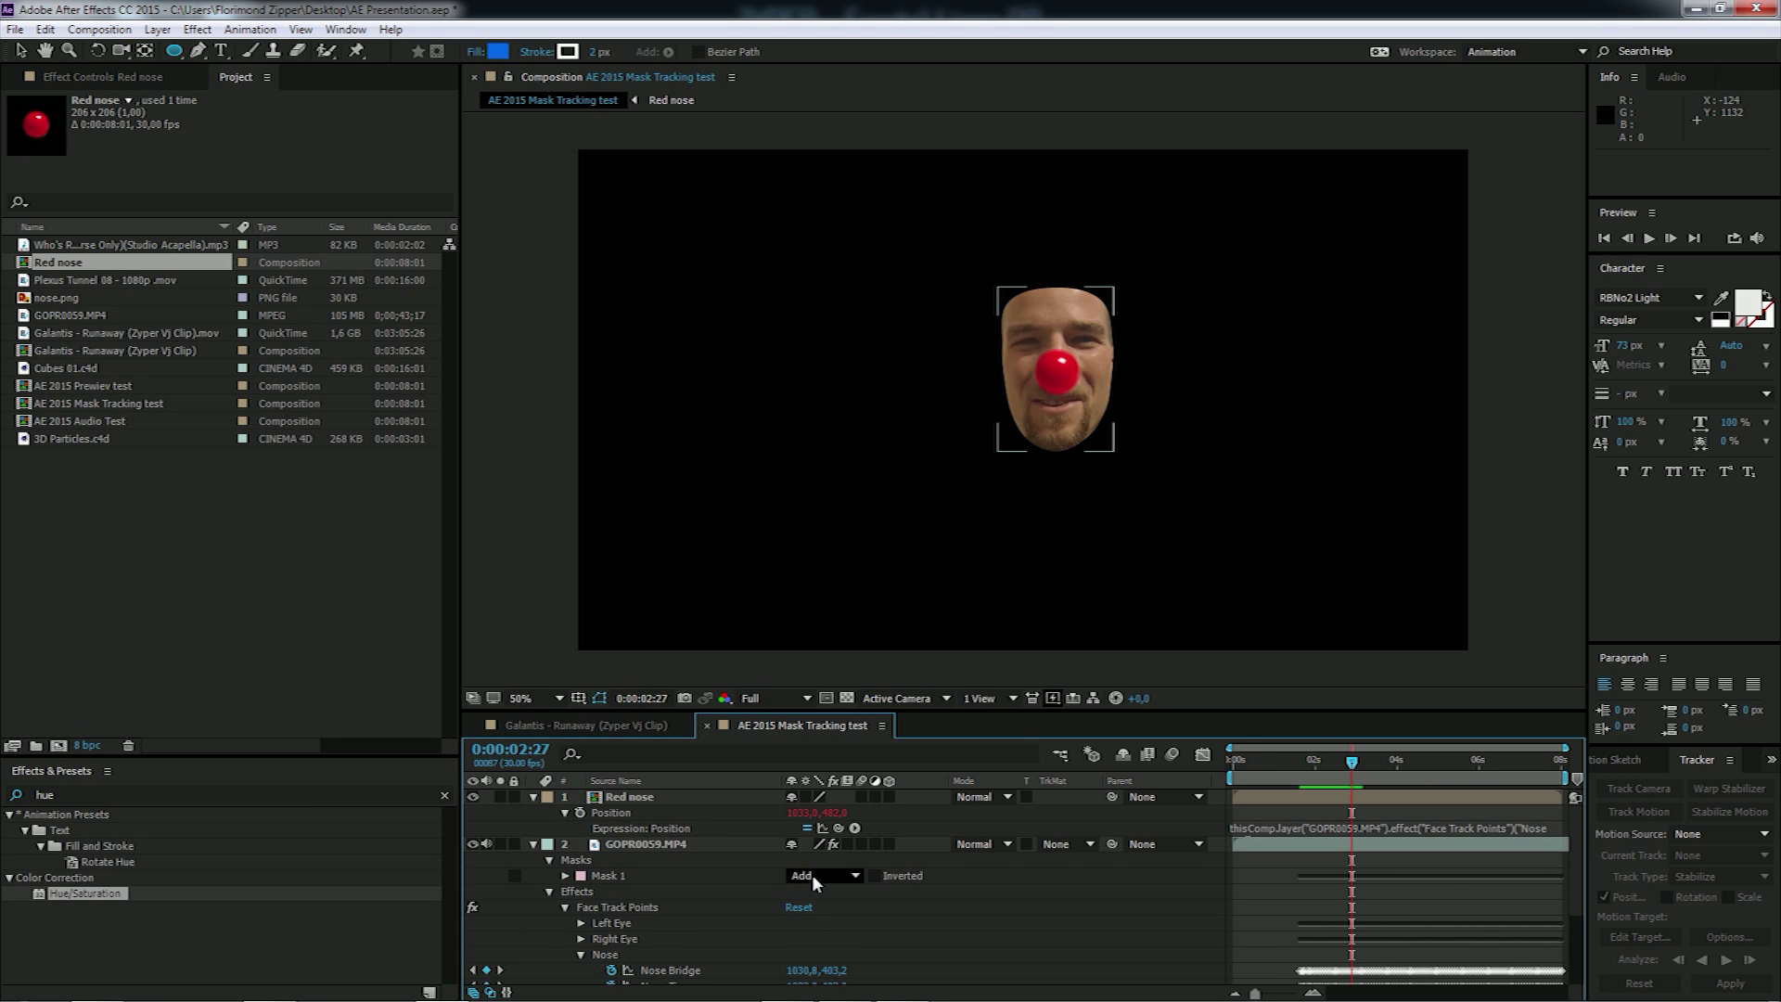
left_click(550, 890)
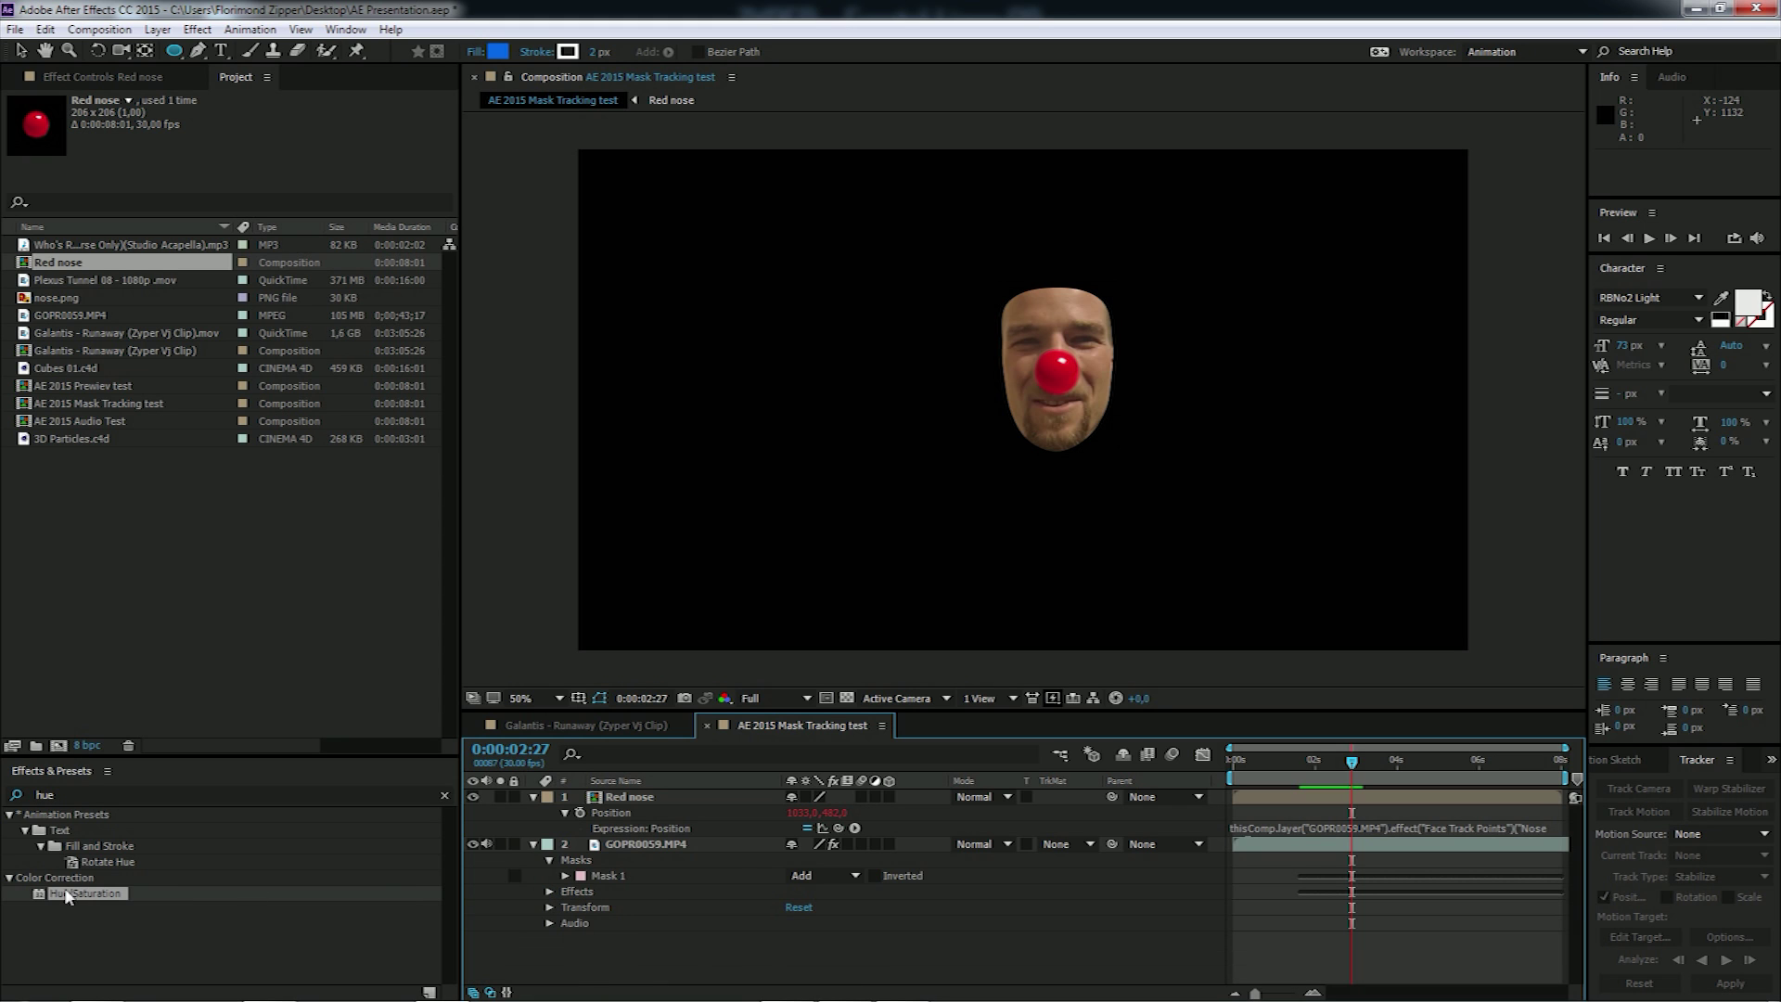
left_click_drag(83, 892, 653, 848)
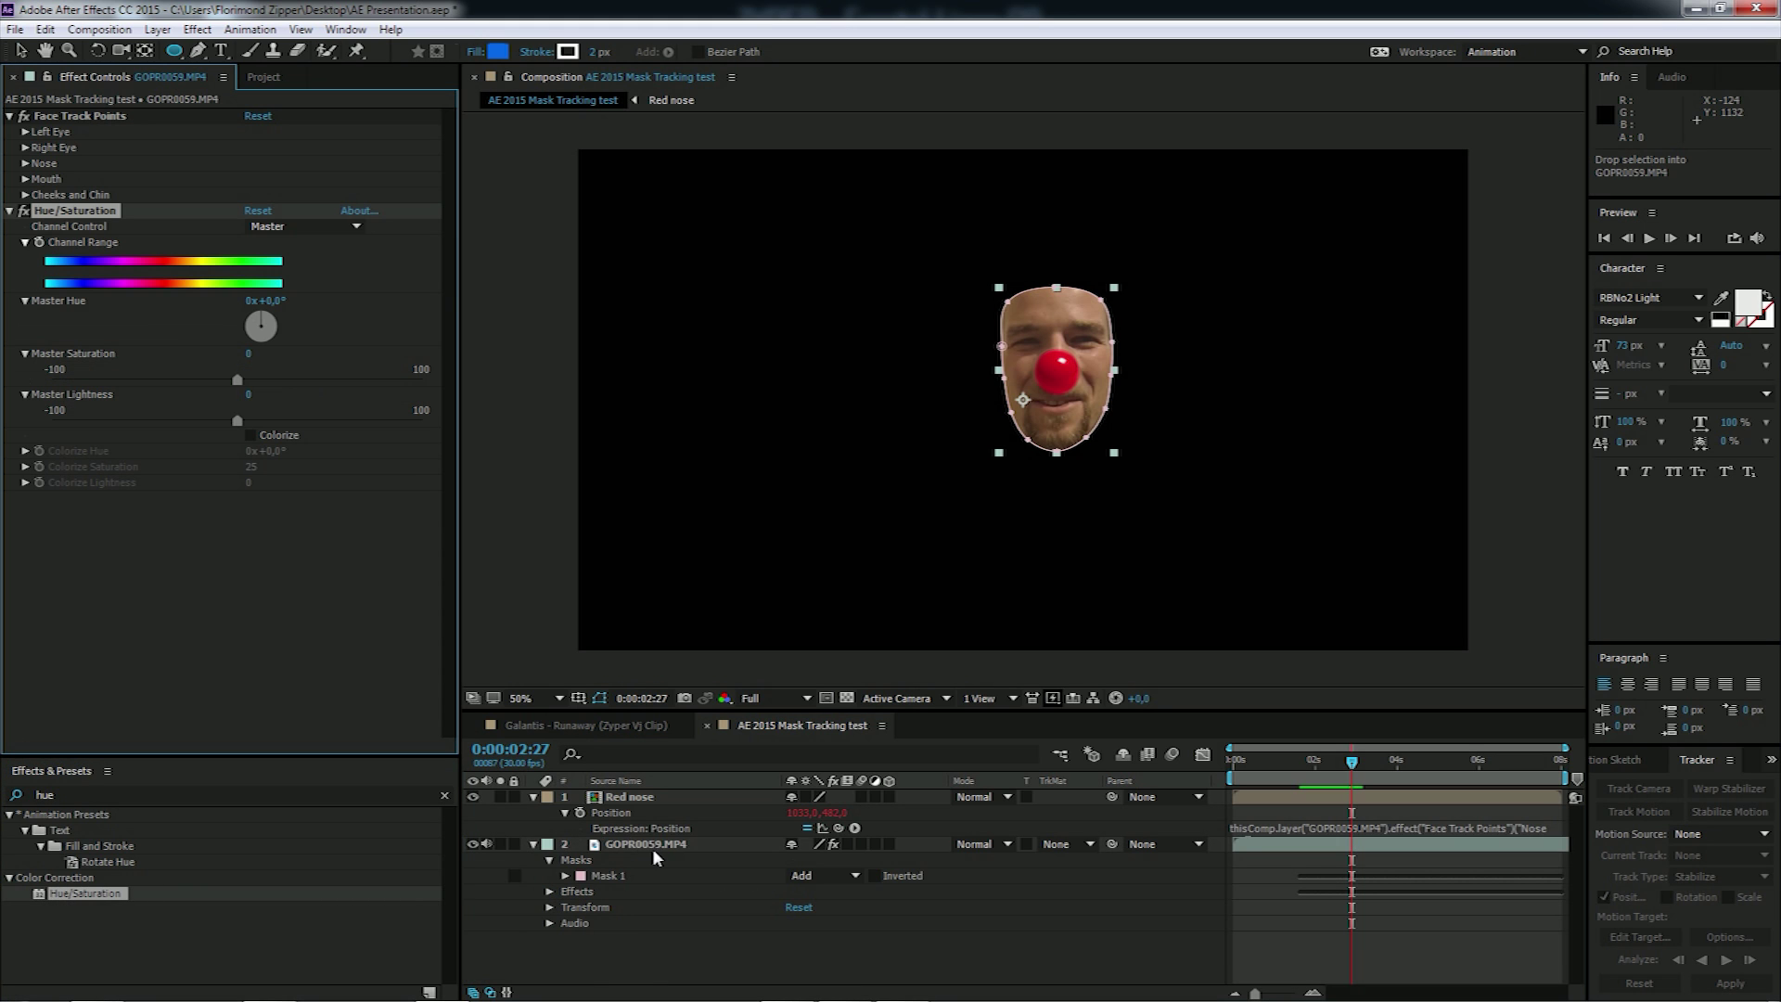
Step: Add a mask reference to Mask 1 in the Compositing Options of the Face Track Points effect
left_click(550, 891)
scroll(779, 916, "down", 3)
left_click(792, 929)
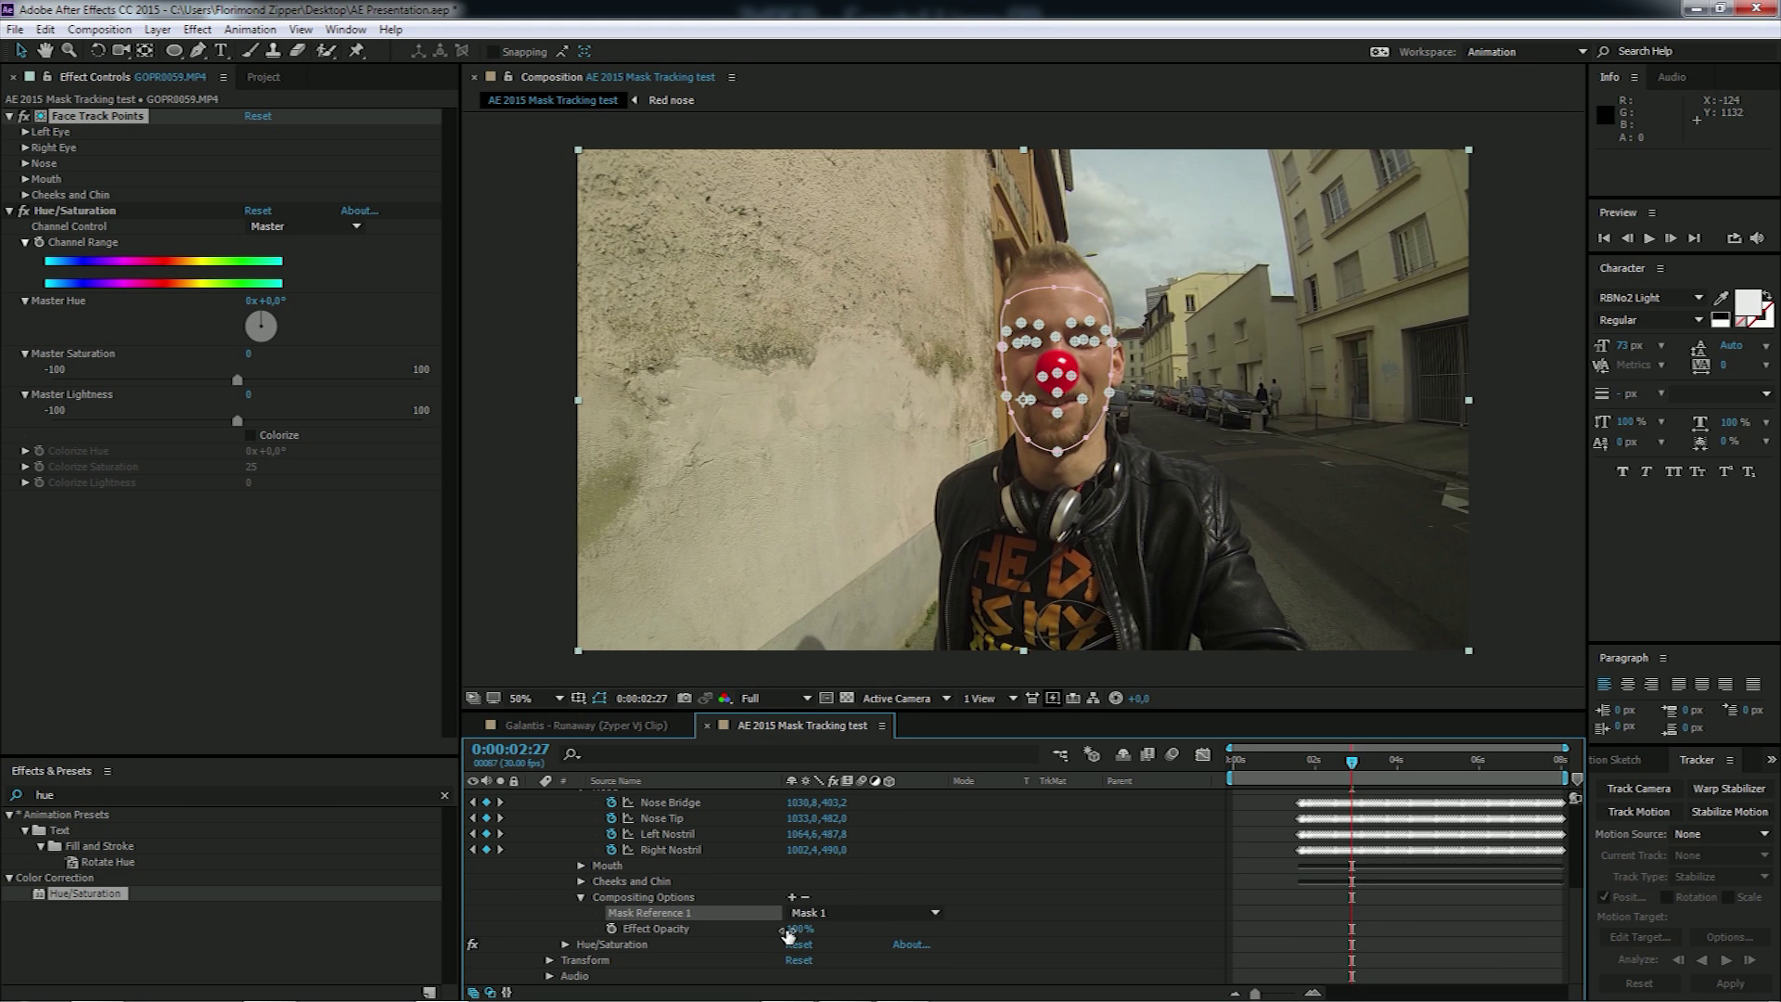
Step: Preview the full footage with the tracked red nose from 0:00:01:20
left_click(1300, 760)
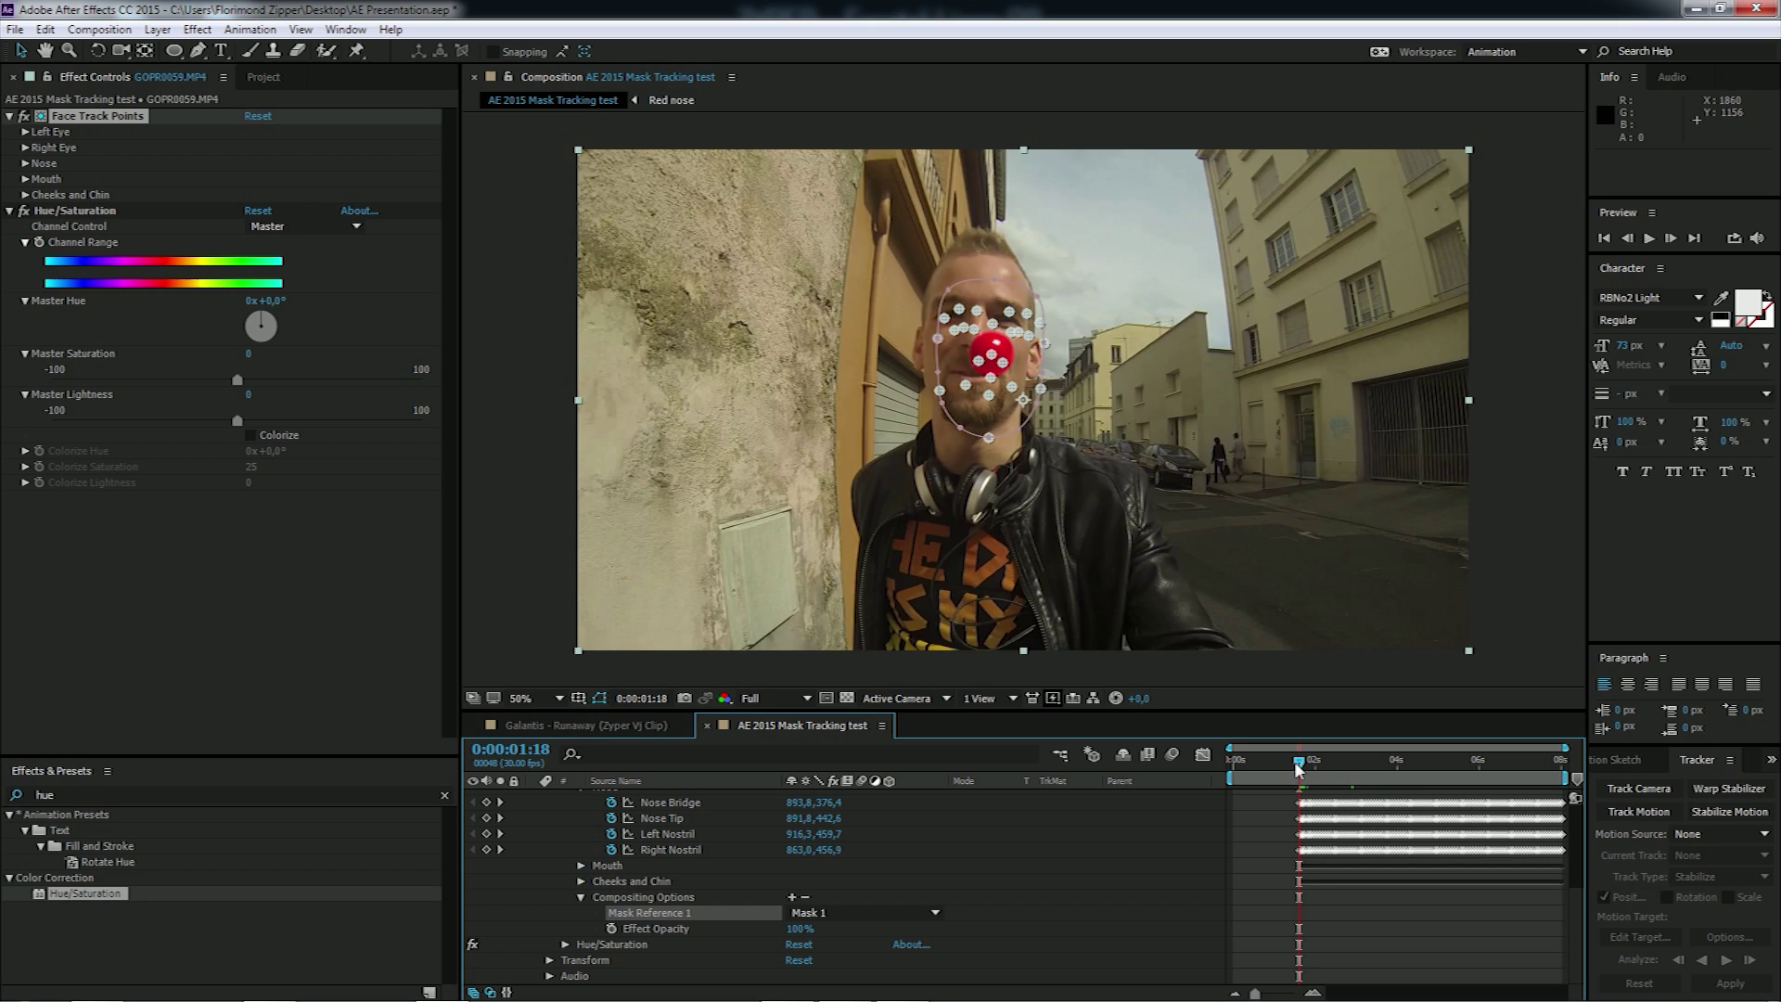
left_click_drag(1297, 768, 1301, 768)
key("space")
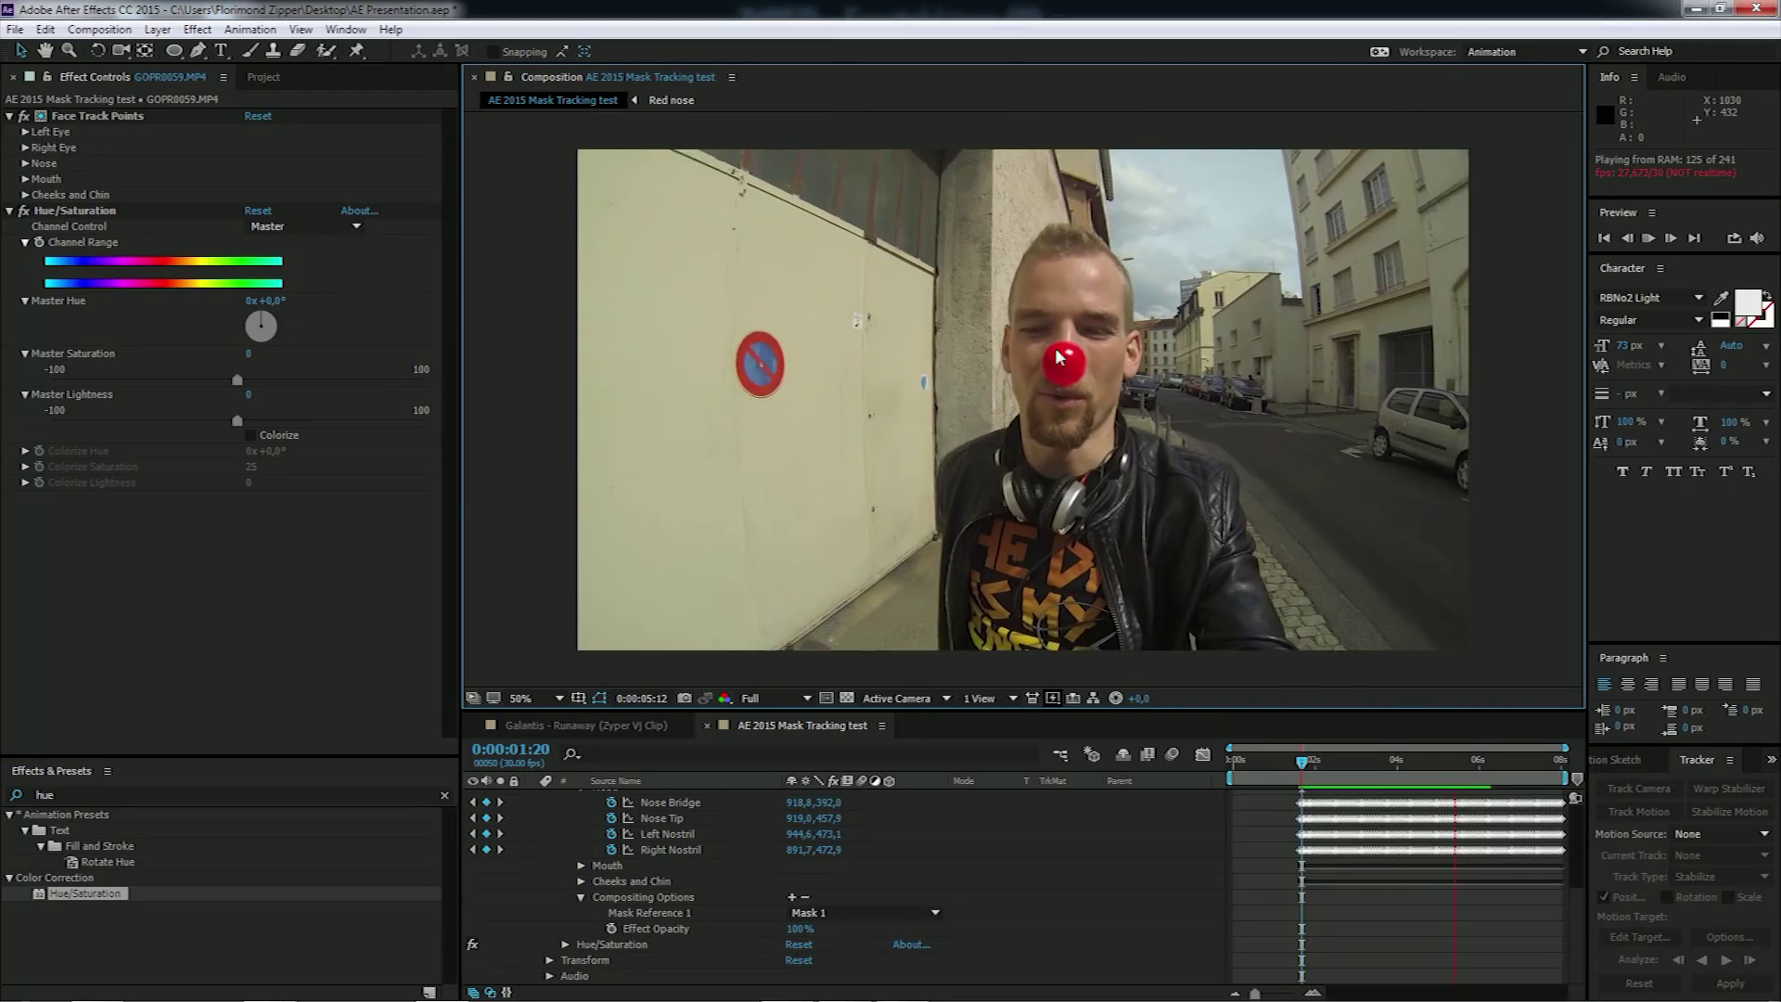
Step: Move to 0:00:01:29 and set the Master Hue of Hue/Saturation to -30°
left_click(1315, 760)
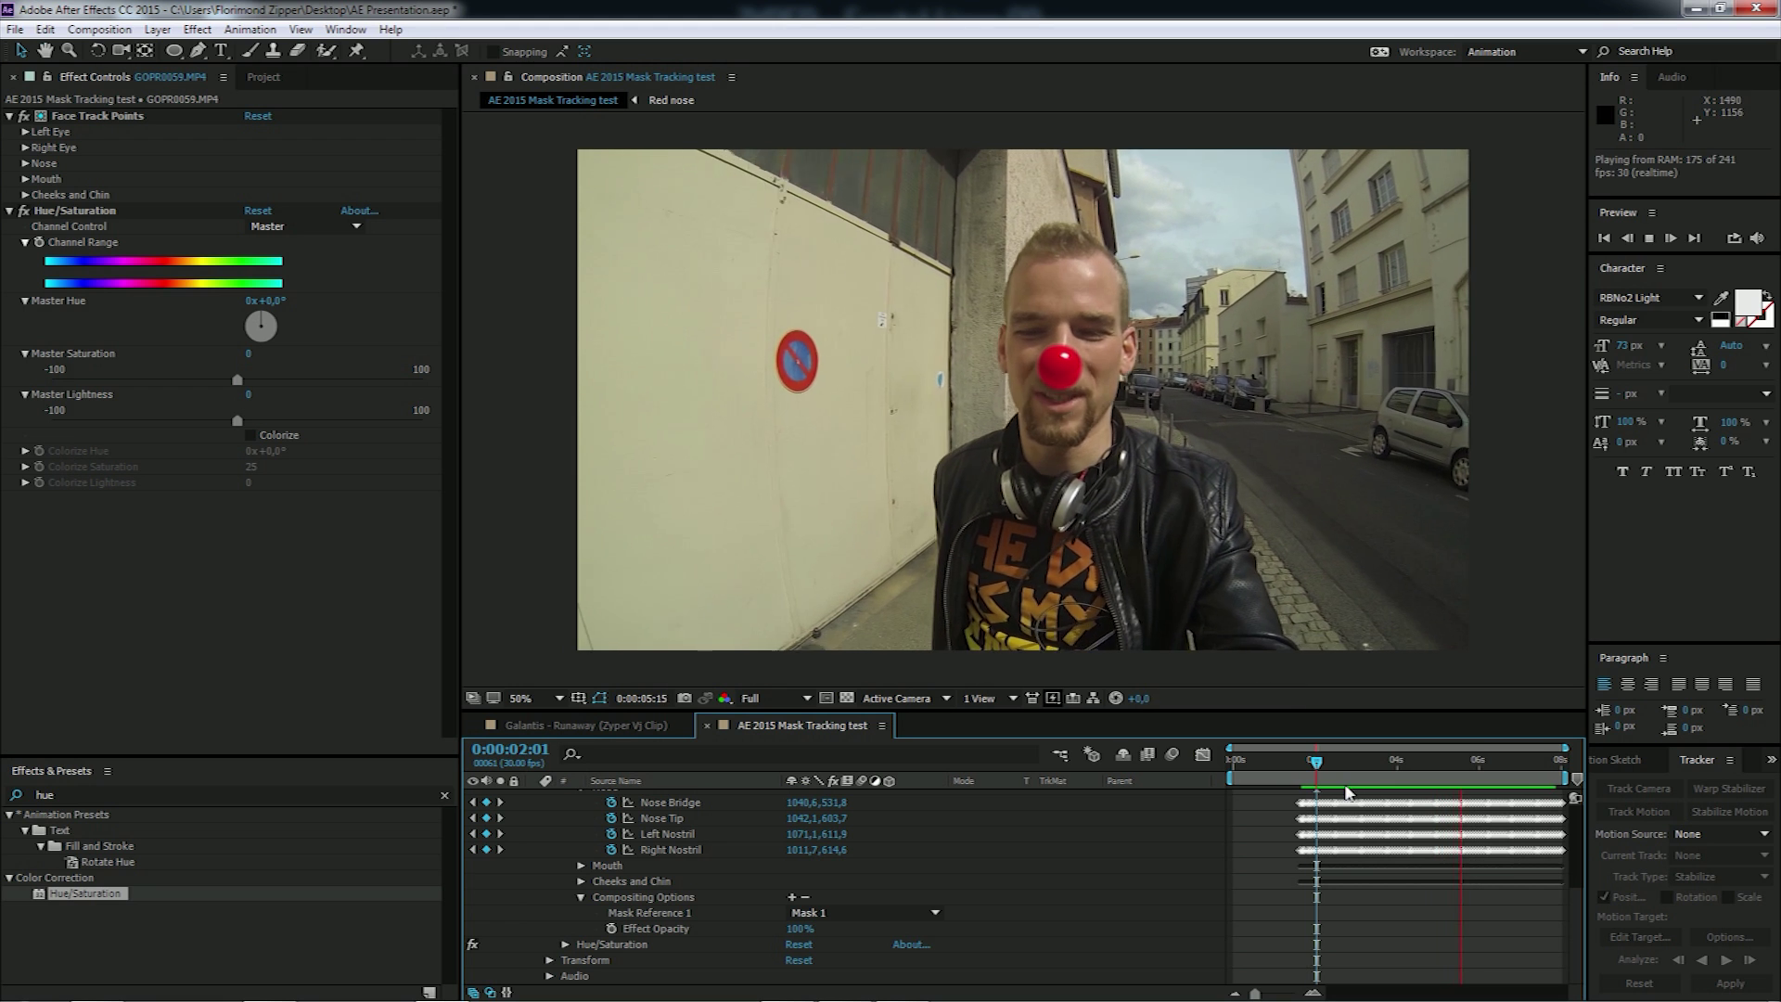
left_click(1324, 762)
left_click_drag(1321, 772, 1314, 772)
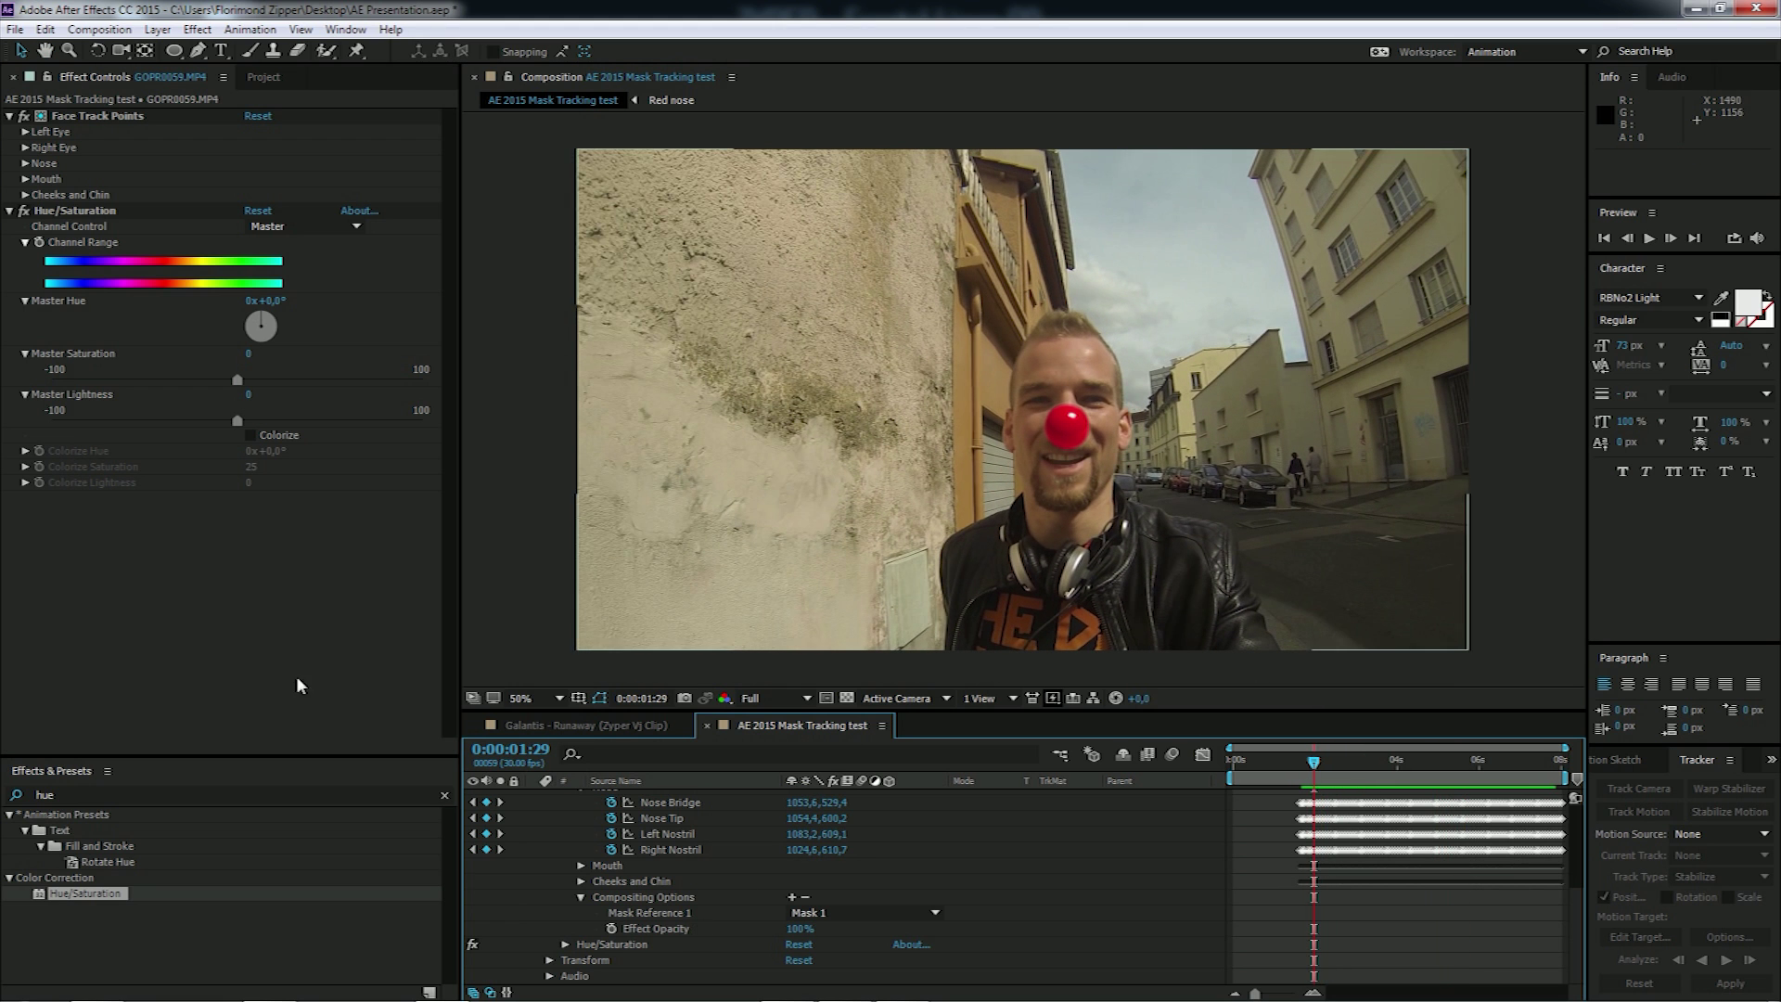
left_click_drag(273, 309, 246, 309)
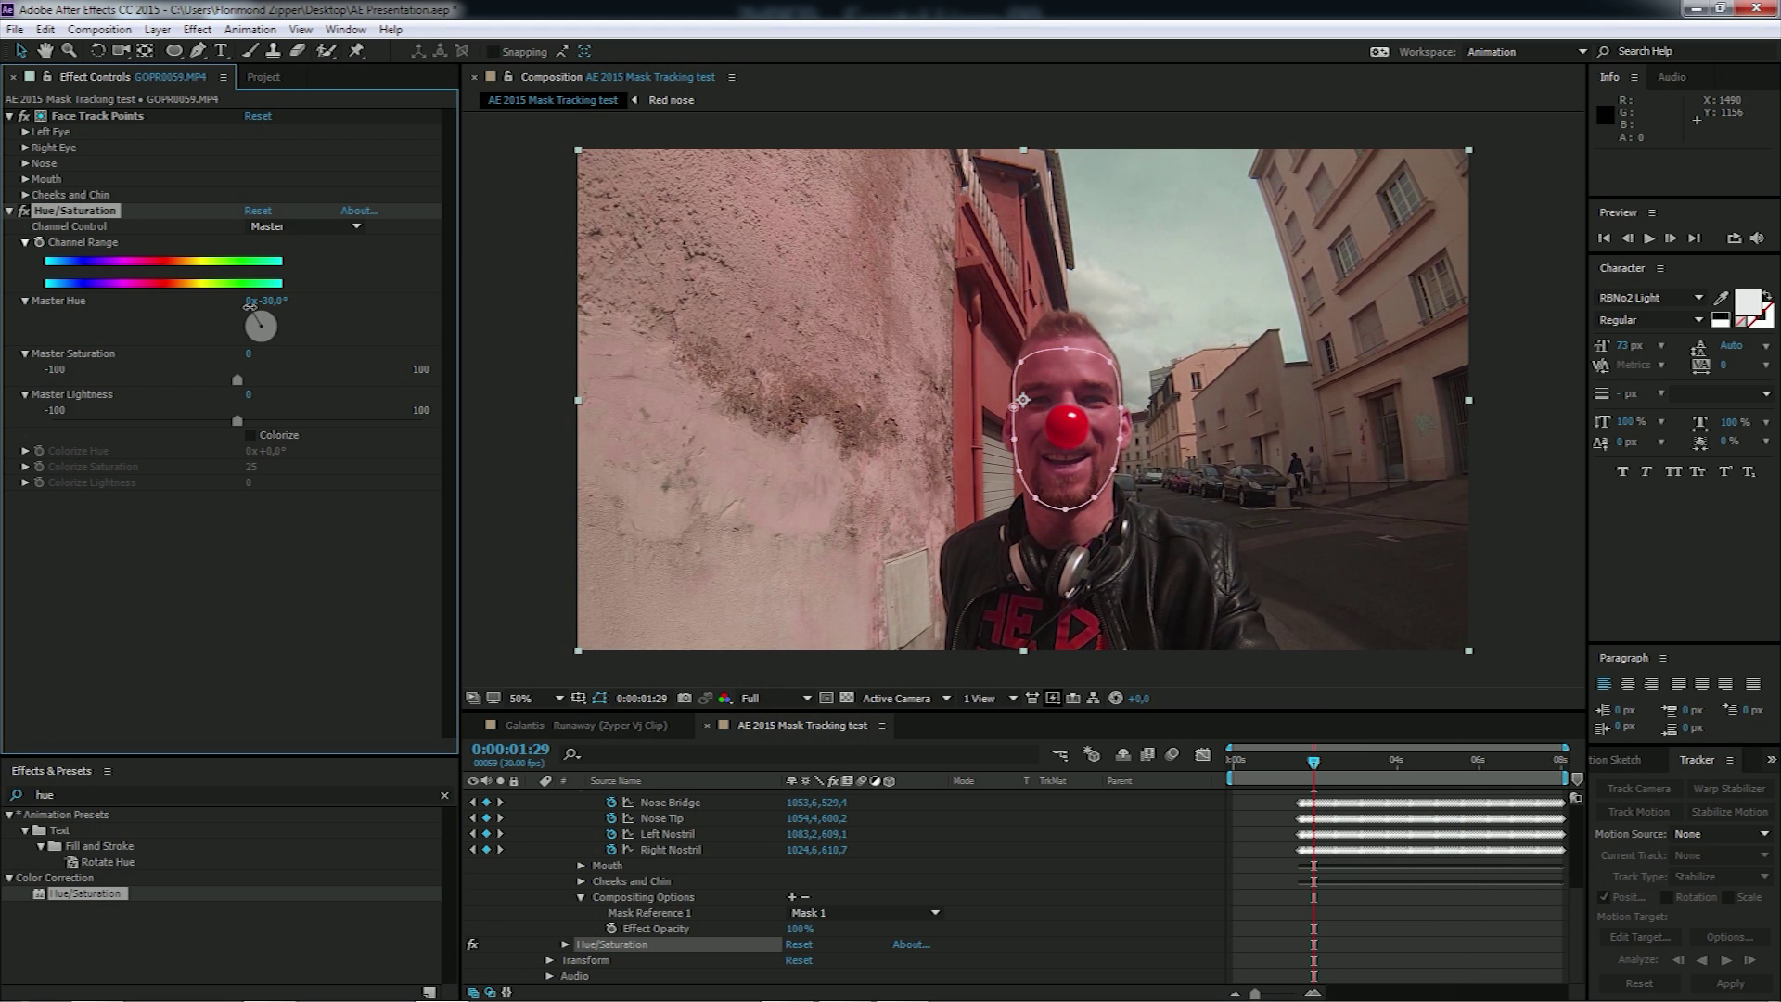
Step: Remove the Mask 1 reference from the Compositing Options of the Face Track Points effect
scroll(824, 875, "up", 5)
left_click(811, 876)
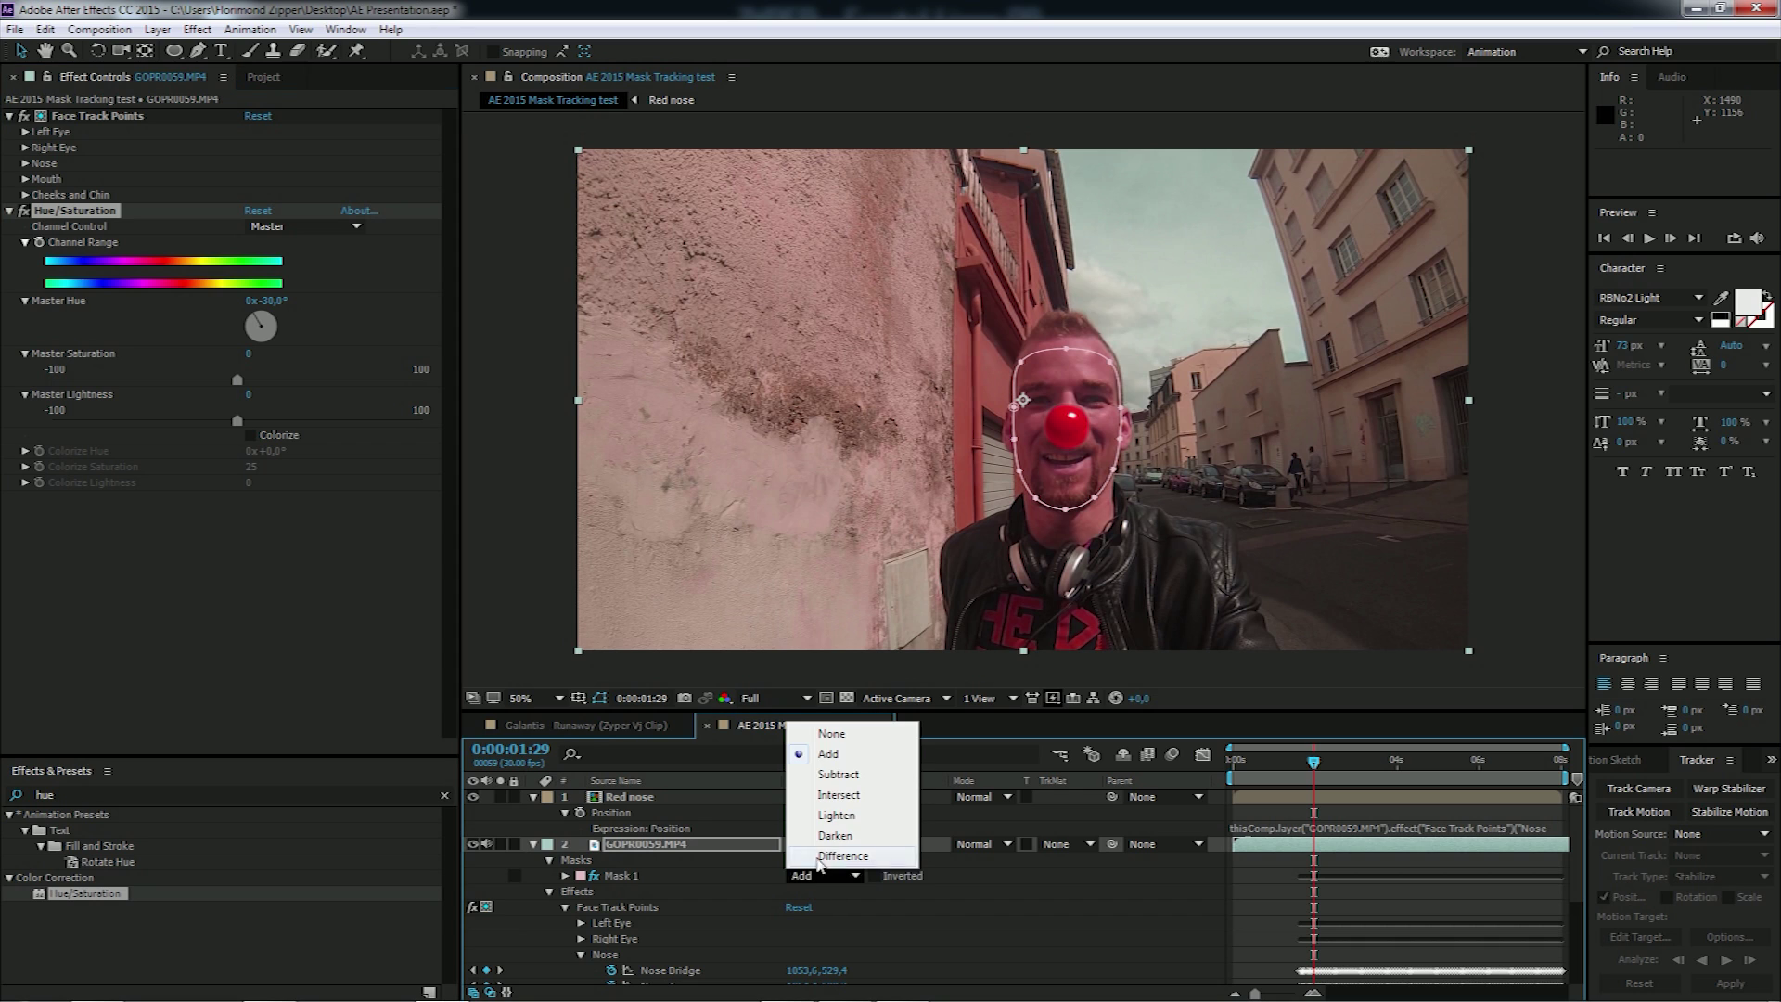
left_click(841, 762)
scroll(838, 797, "down", 3)
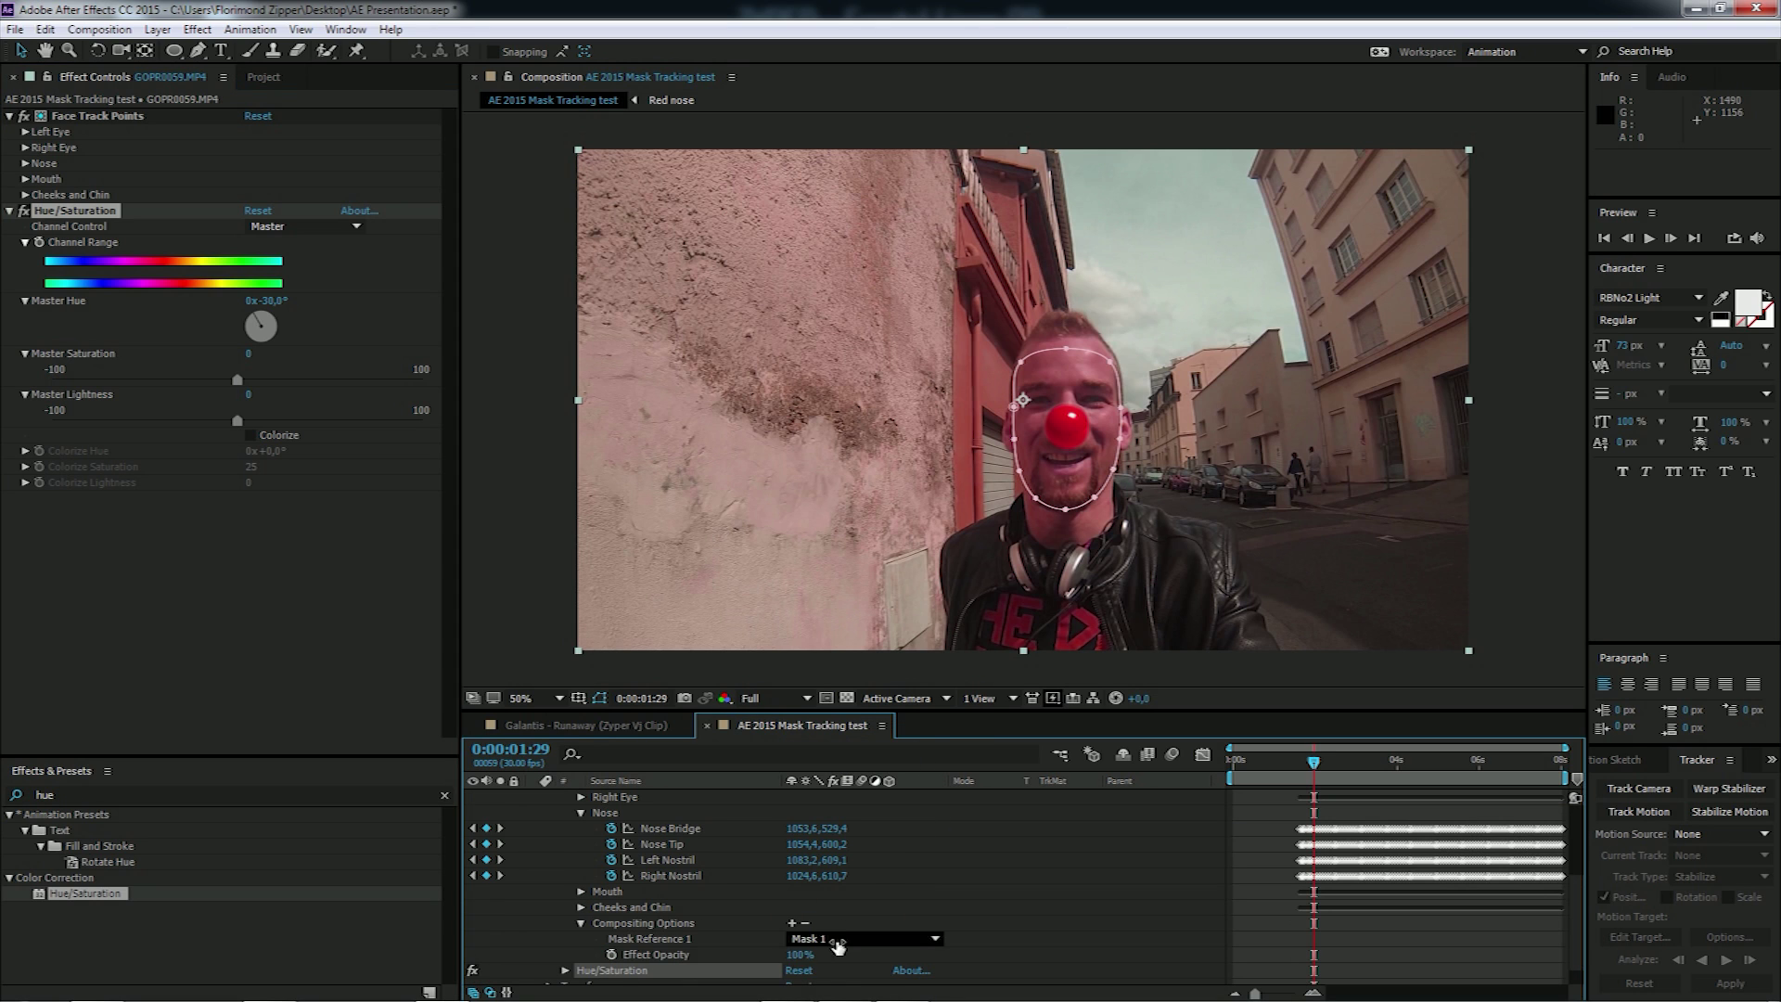
left_click(837, 938)
left_click(841, 988)
scroll(860, 864, "down", 1)
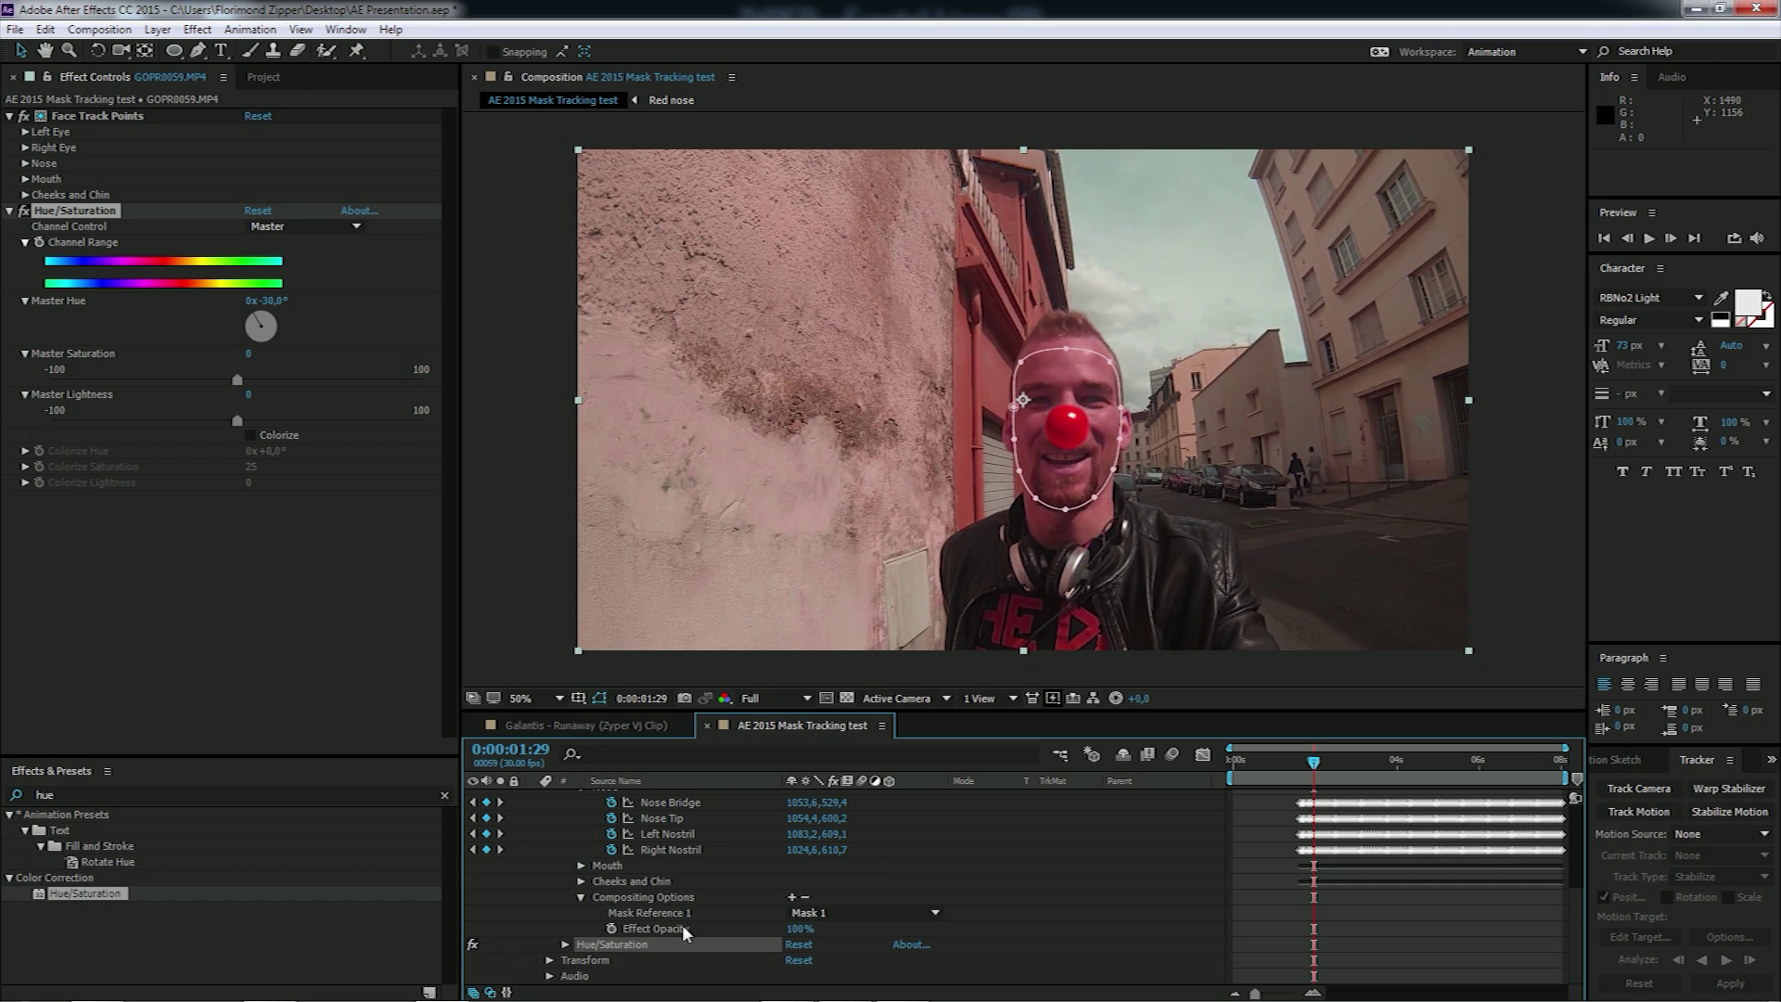
left_click(804, 913)
left_click(805, 898)
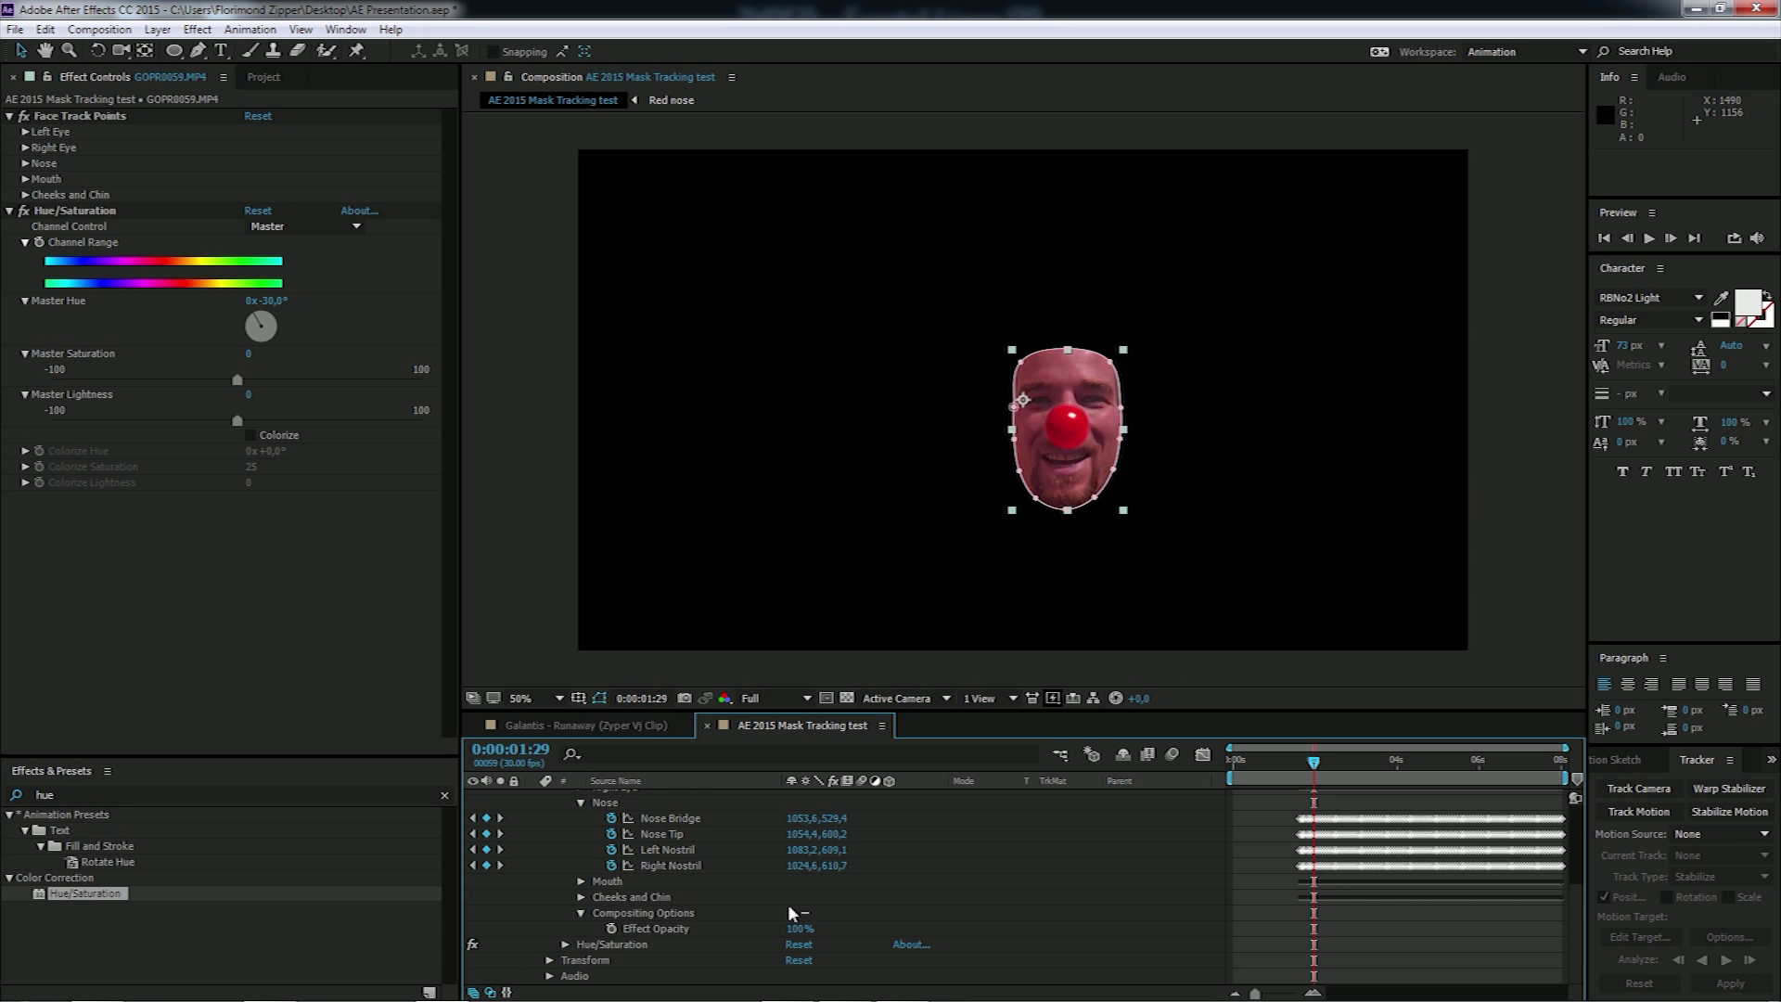
Step: Add a mask reference to Mask 1 in the Compositing Options of the Hue/Saturation effect
left_click(565, 944)
scroll(650, 918, "down", 3)
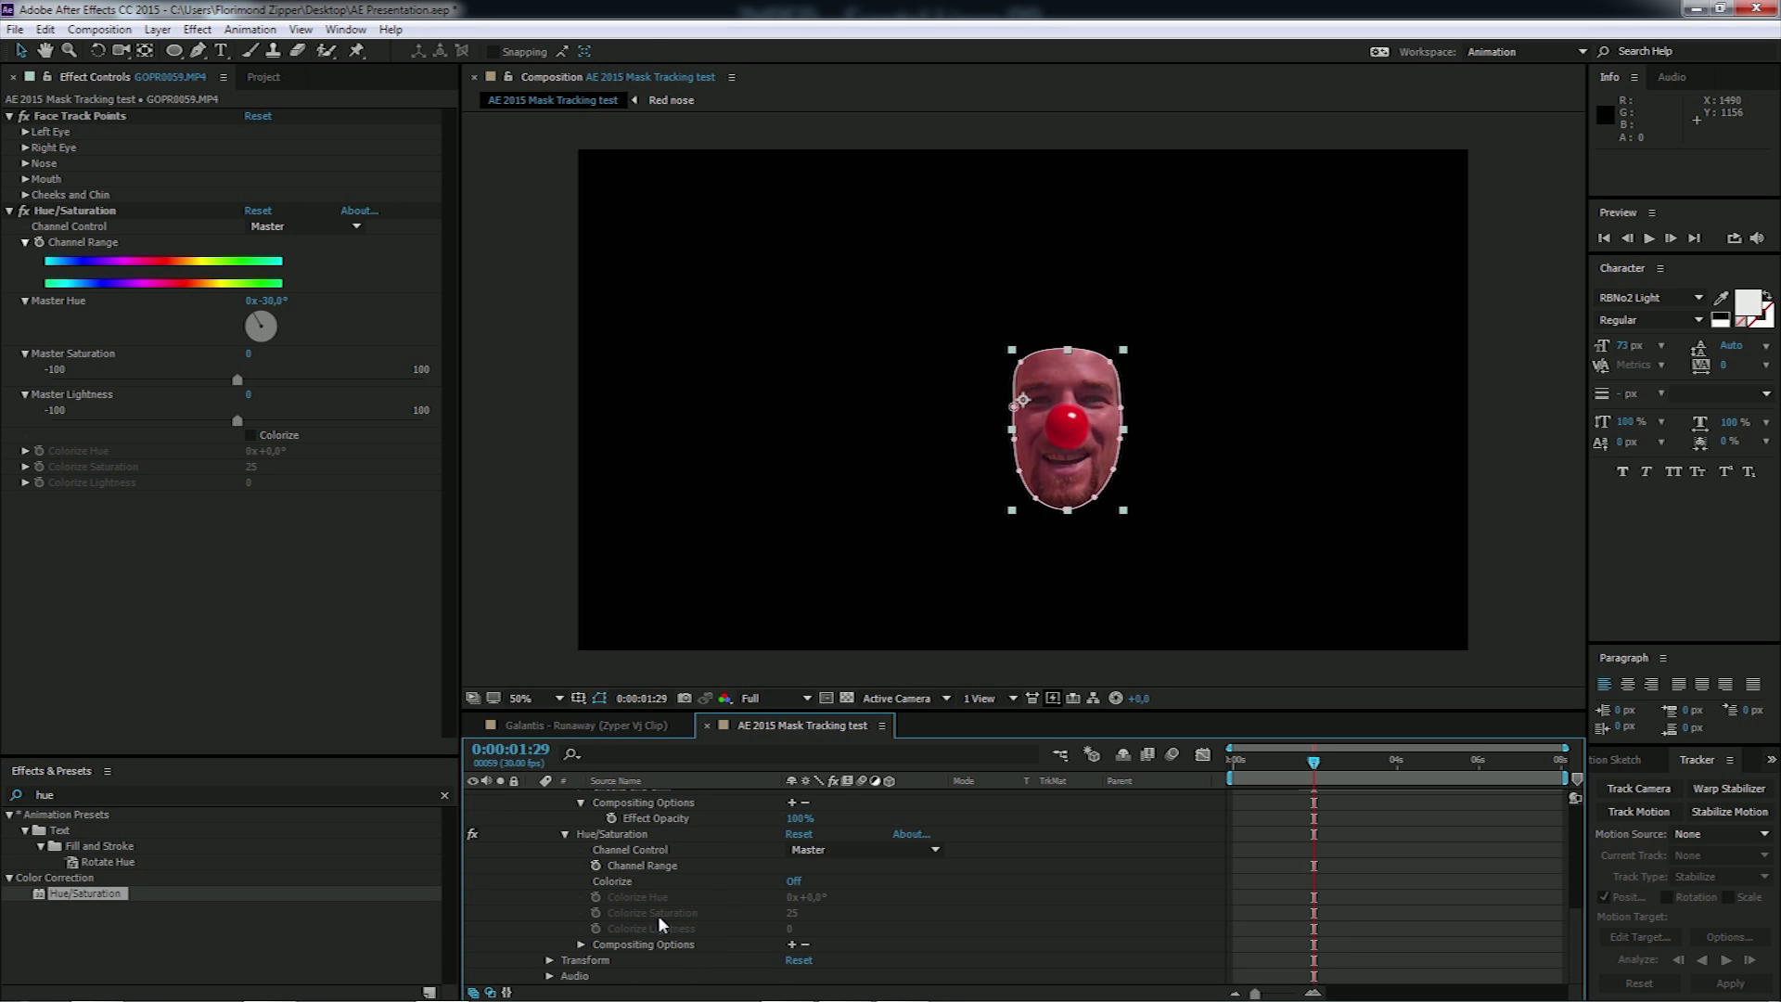
left_click(792, 944)
left_click(820, 958)
left_click(826, 946)
scroll(877, 916, "down", 1)
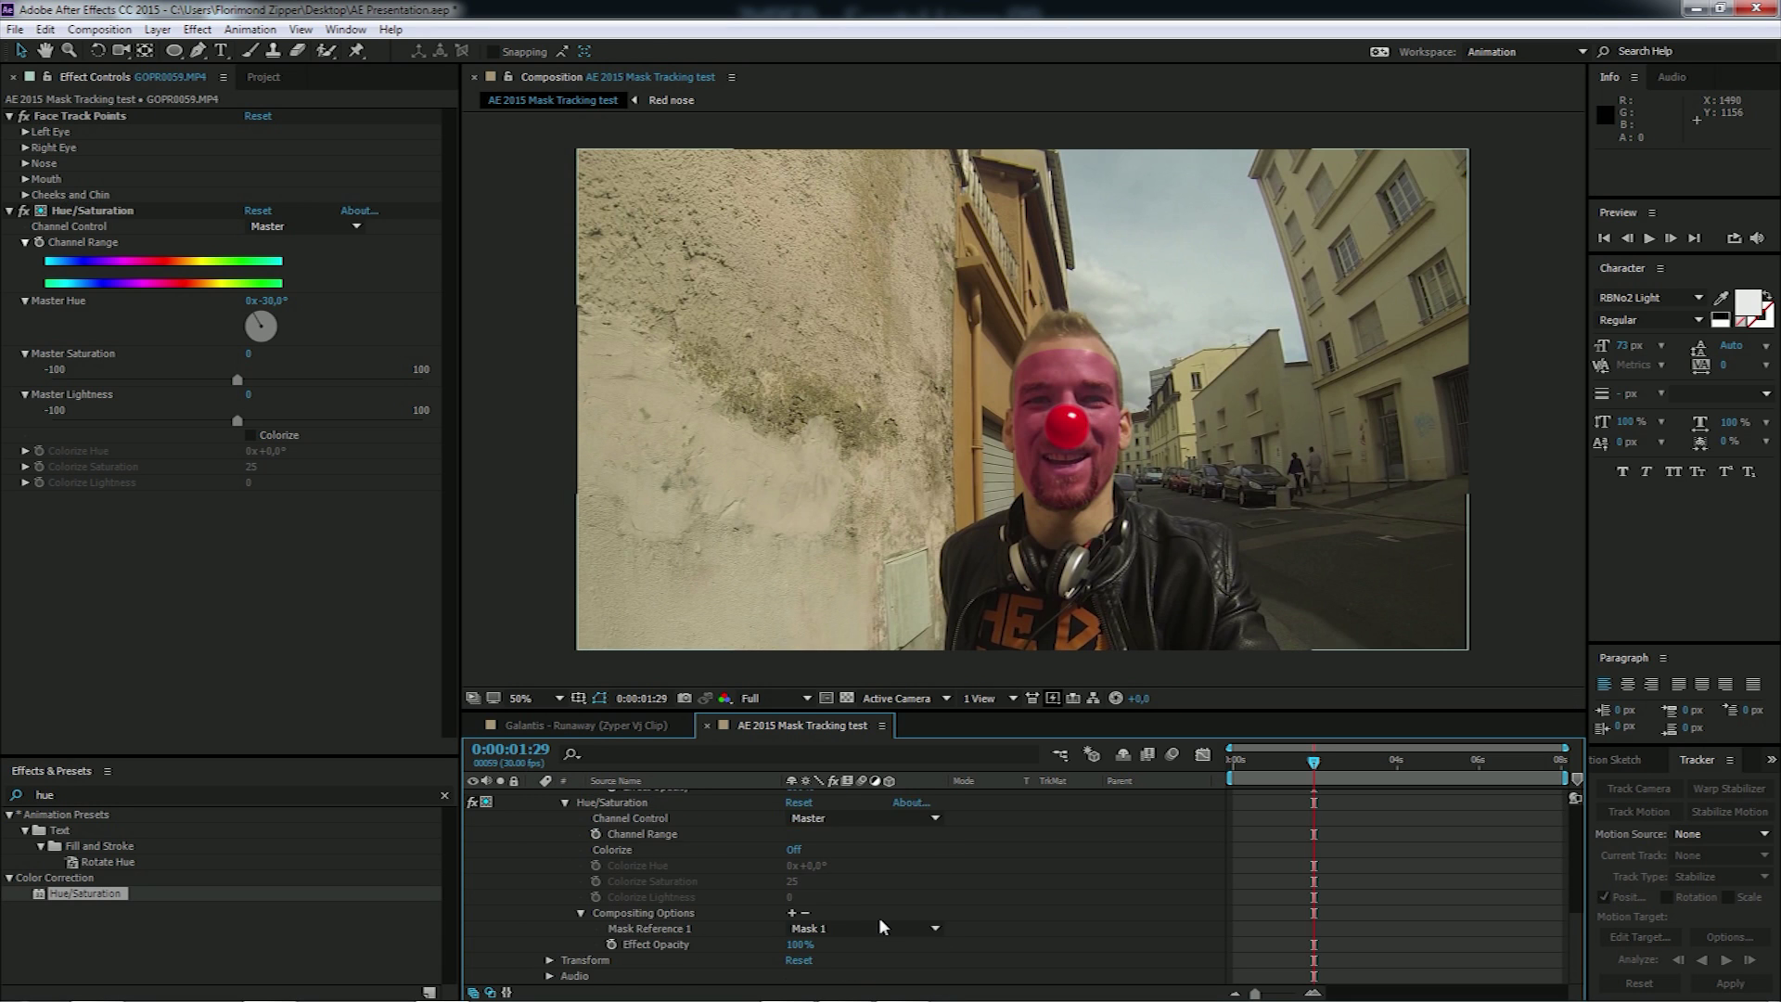
Step: Soften the edge of Mask 1 on GOPR0059.MP4 with a Mask Feather of 87 pixels
scroll(814, 862, "up", 5)
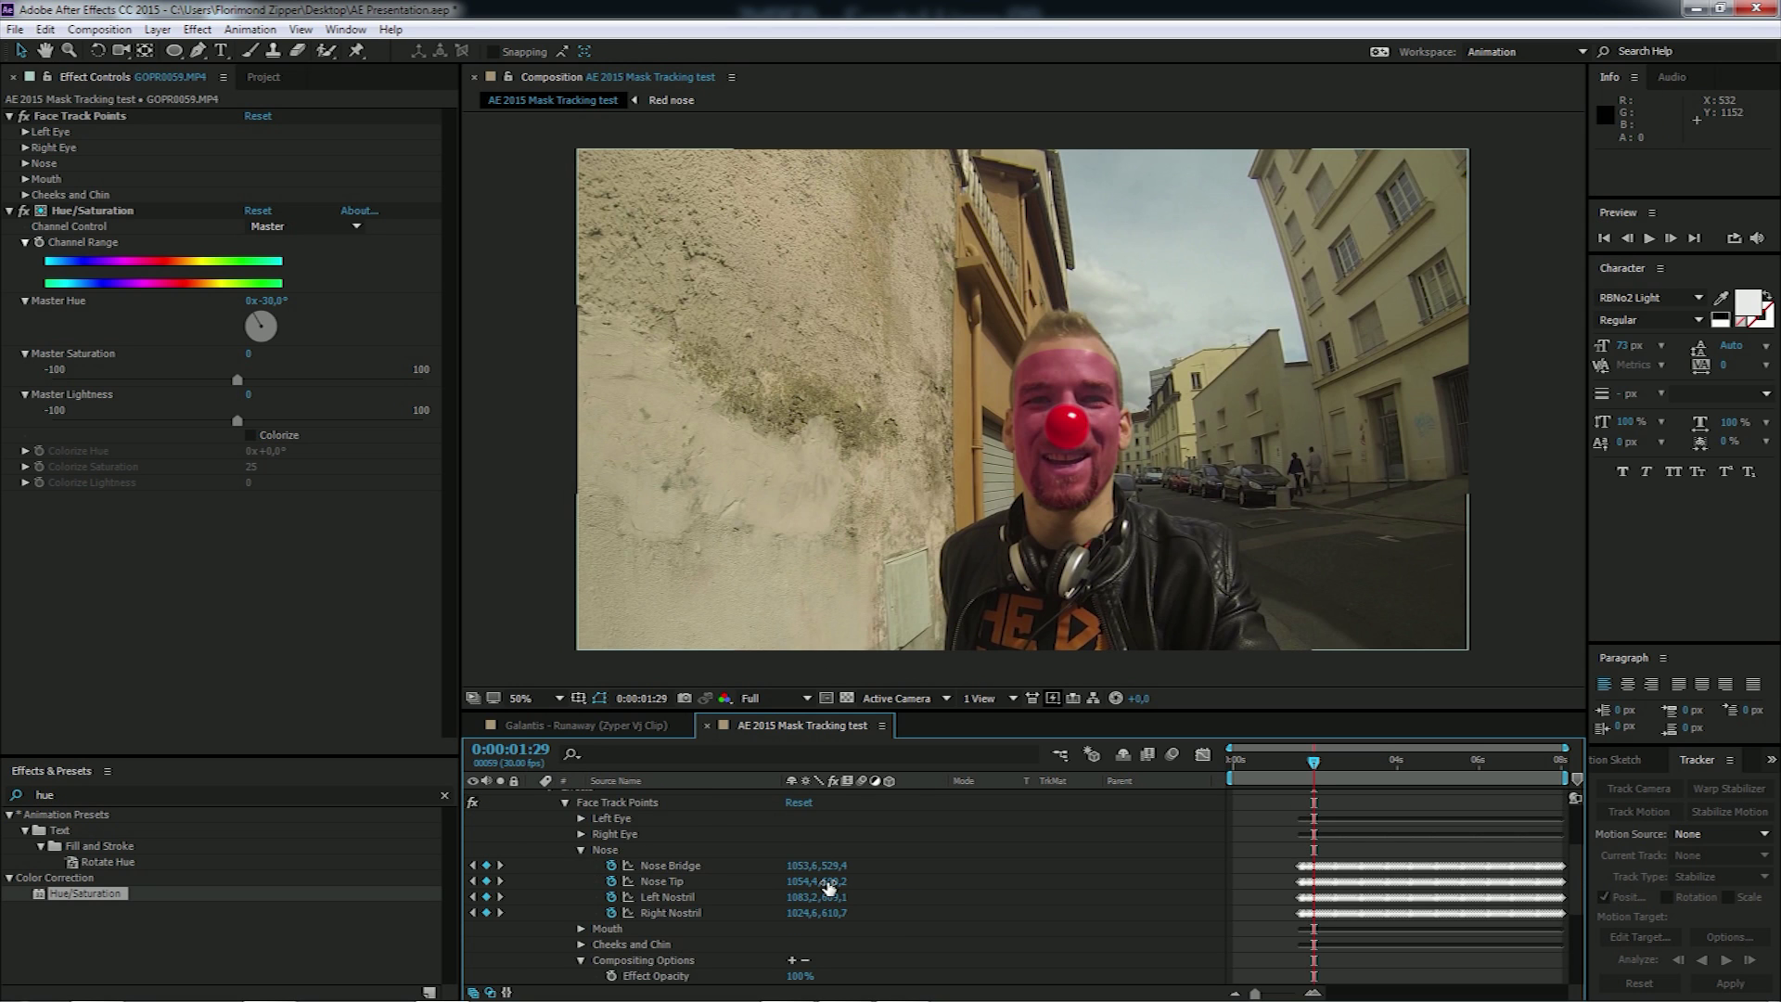
scroll(828, 886, "up", 4)
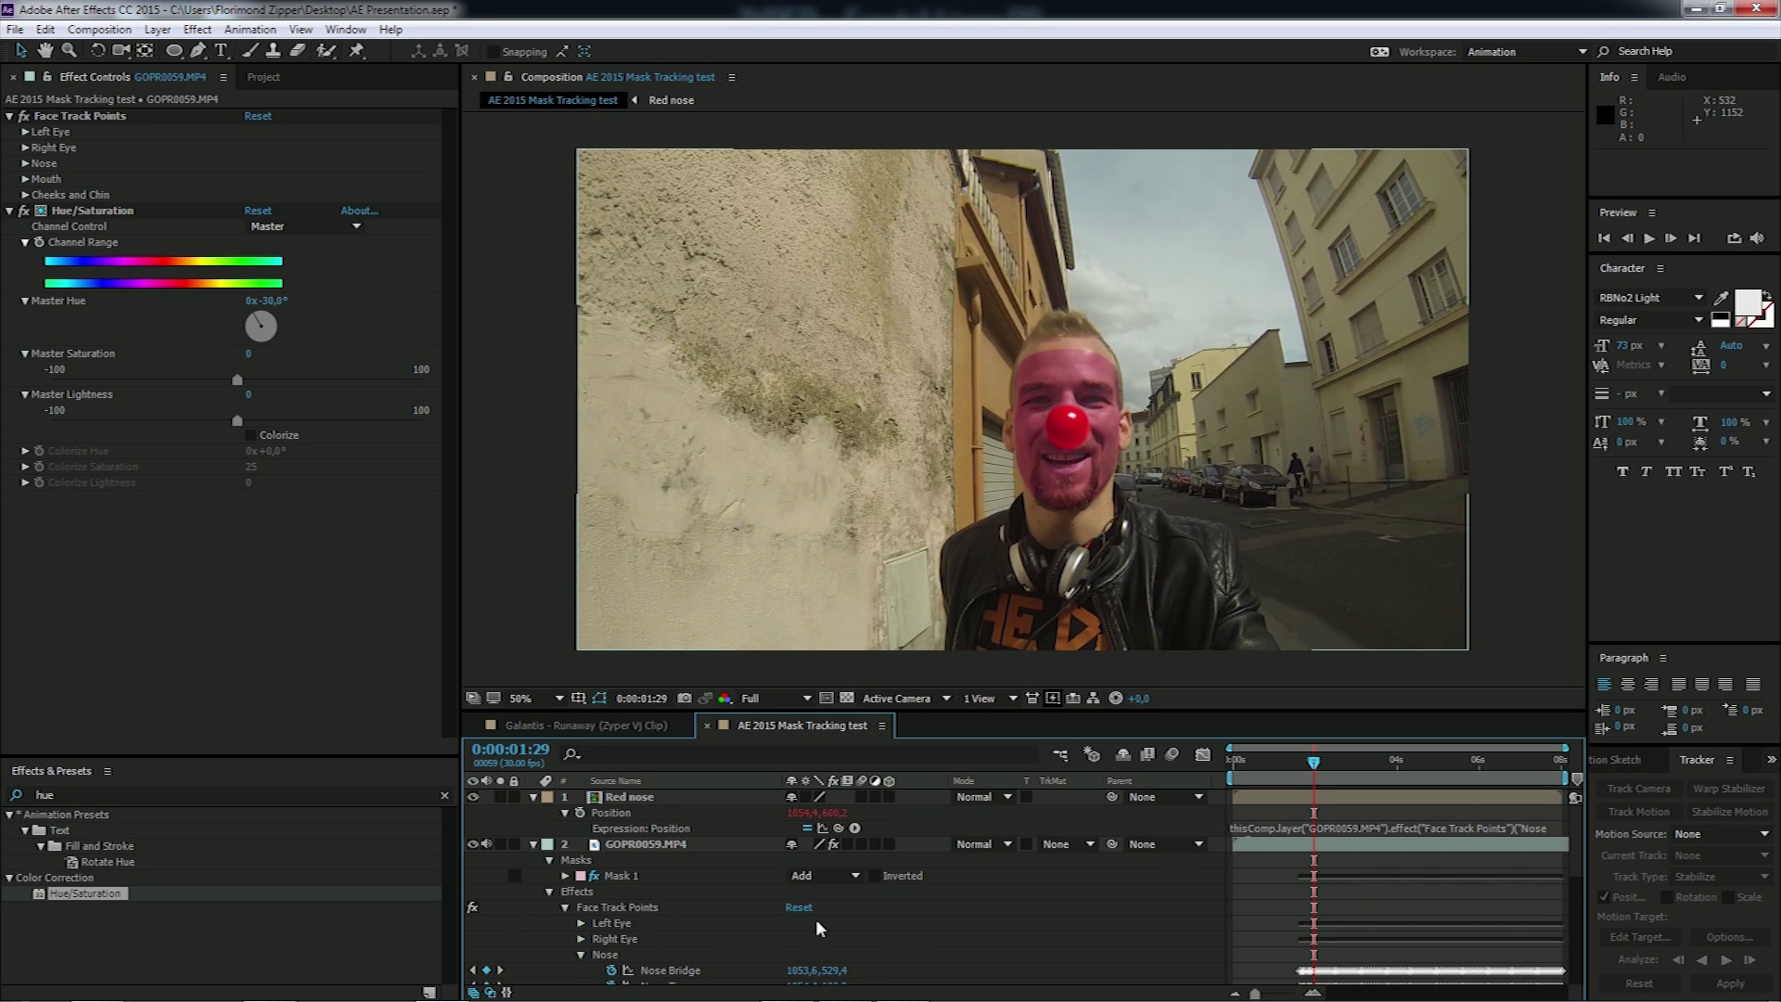
scroll(820, 921, "down", 1)
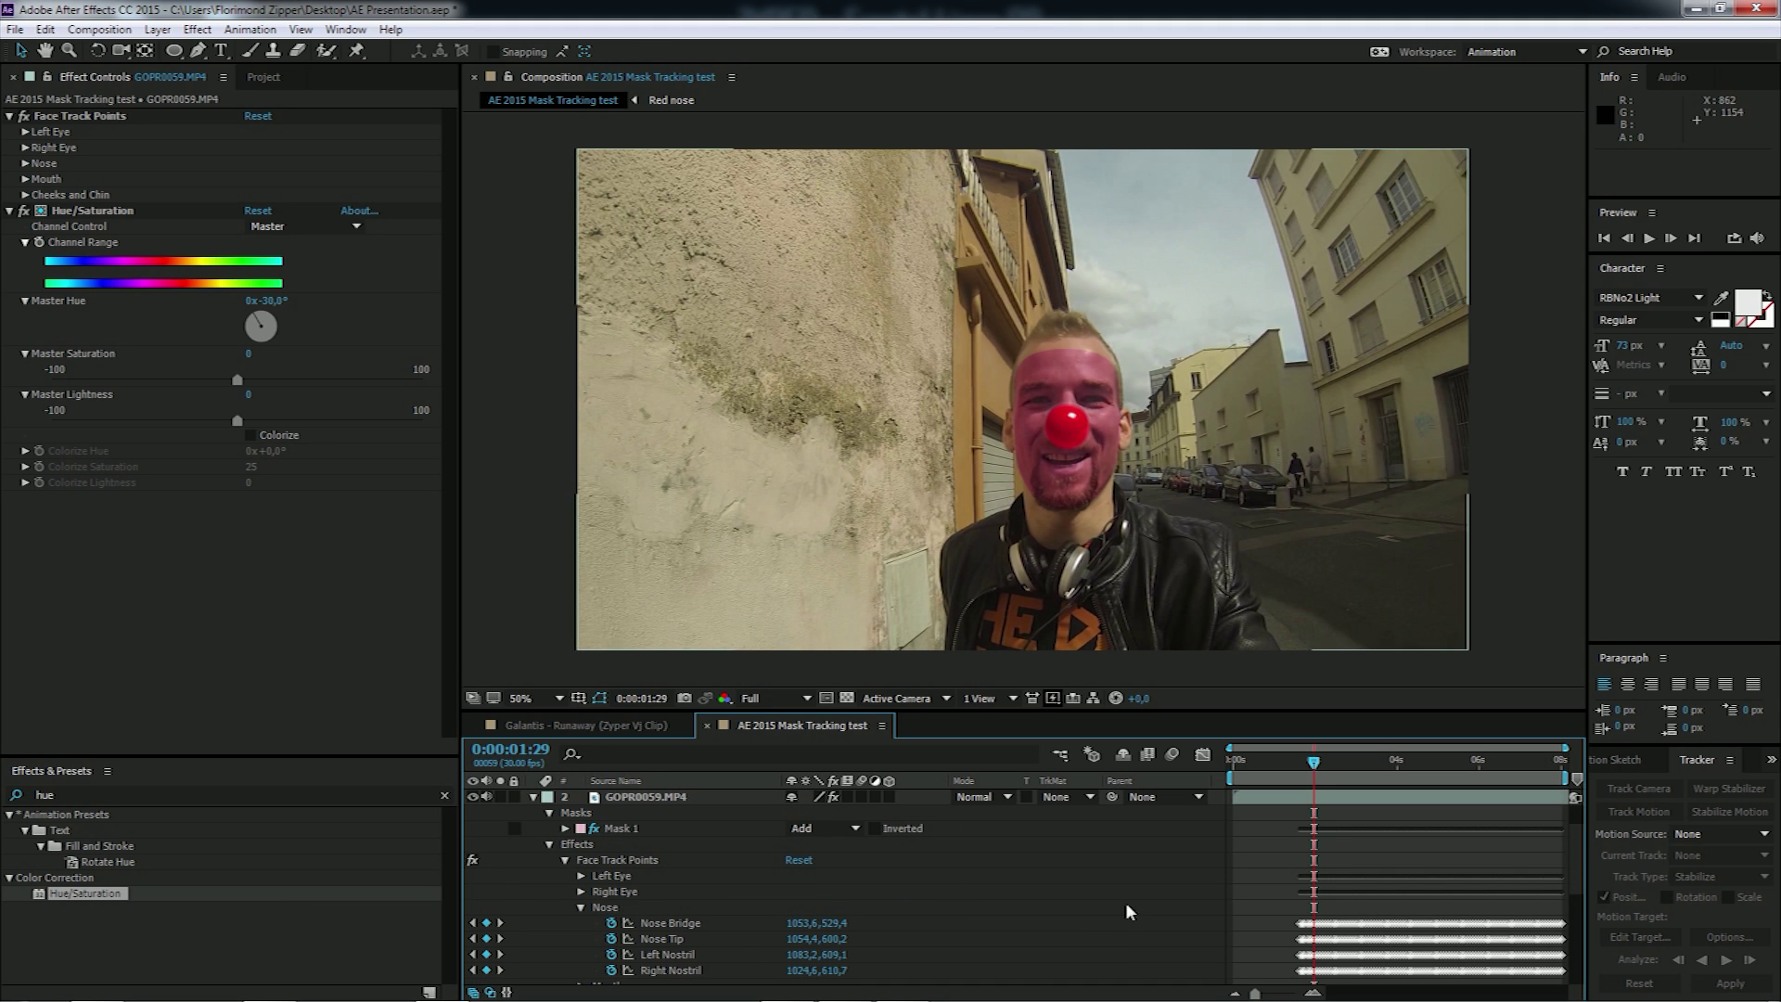
left_click(565, 828)
left_click_drag(822, 861, 829, 860)
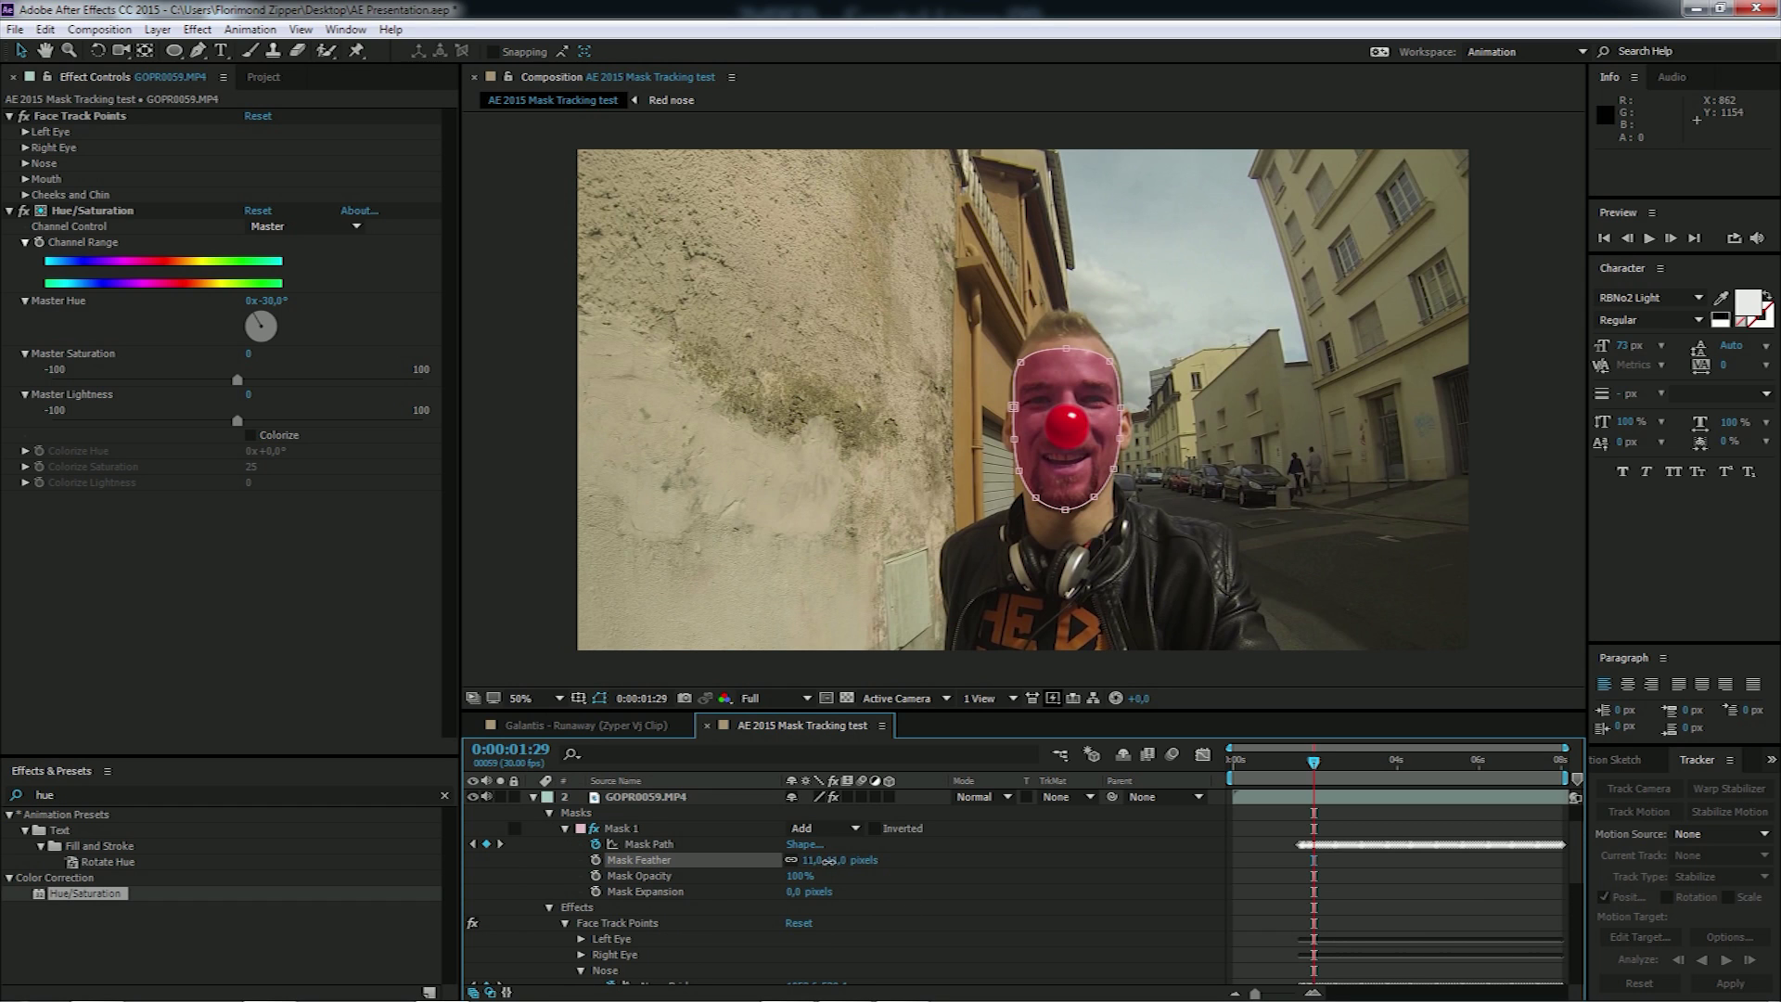
left_click(621, 829)
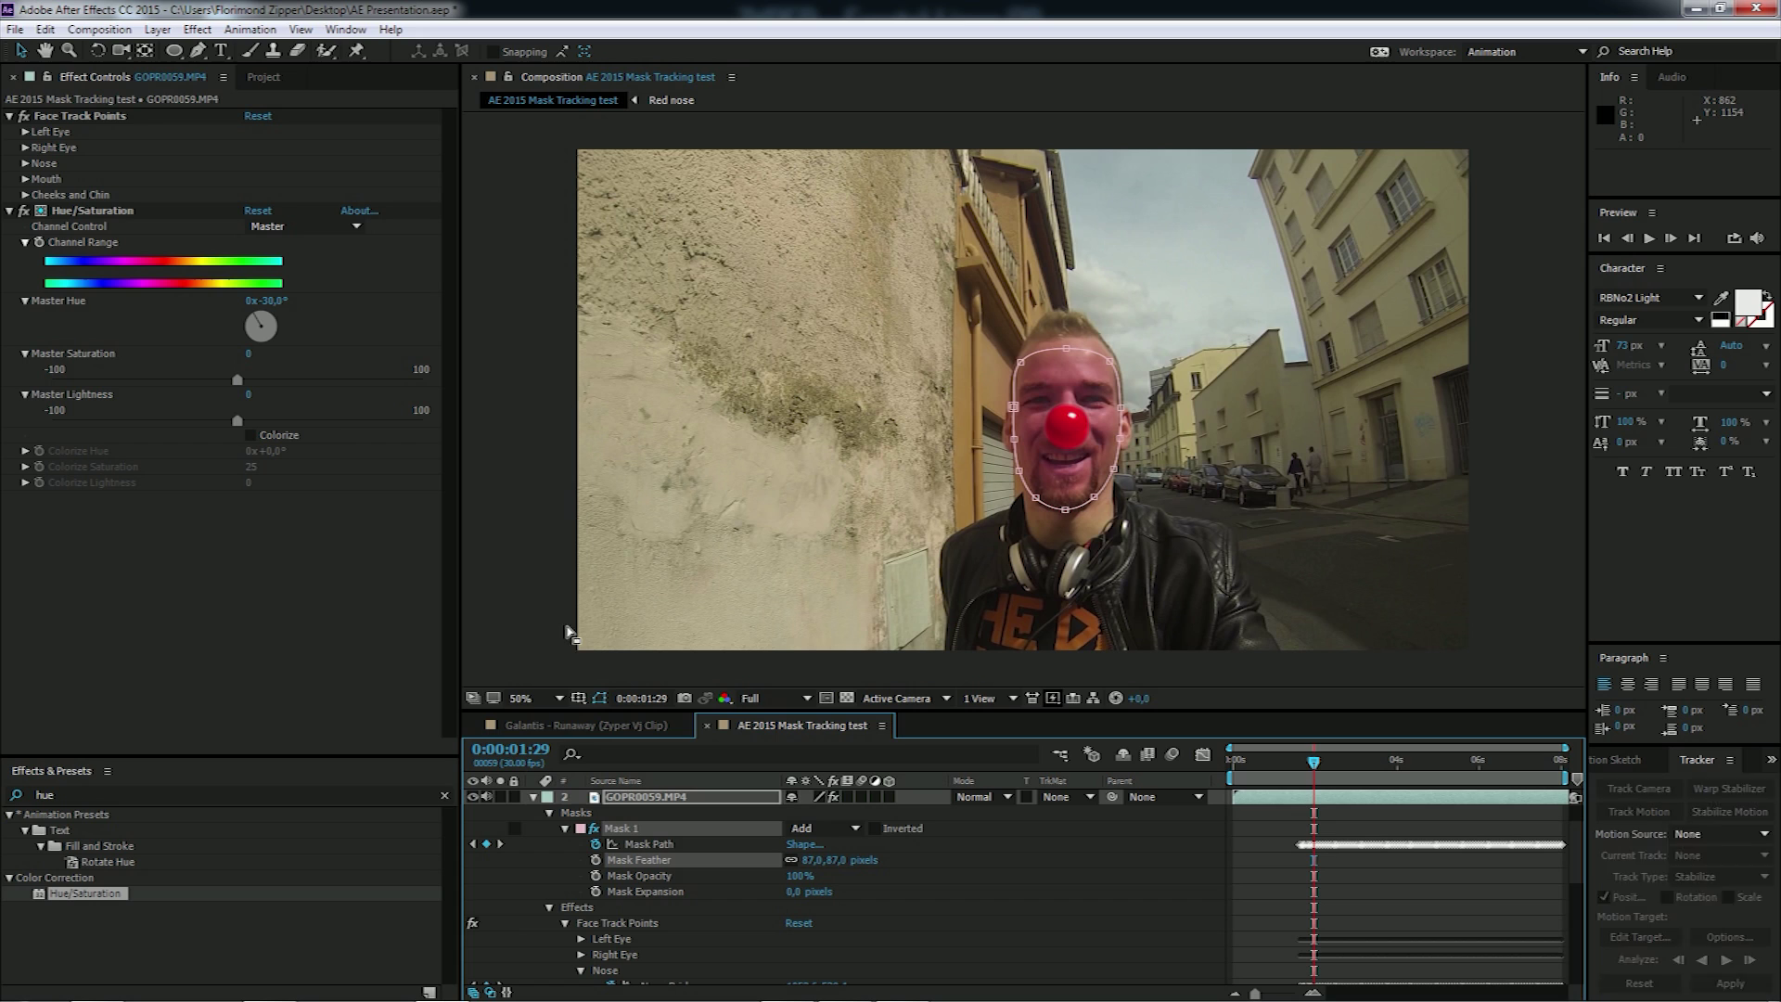
Step: Set the Hue/Saturation effect's Master Hue to -109° and its Master Saturation to -93
left_click_drag(278, 299, 255, 301)
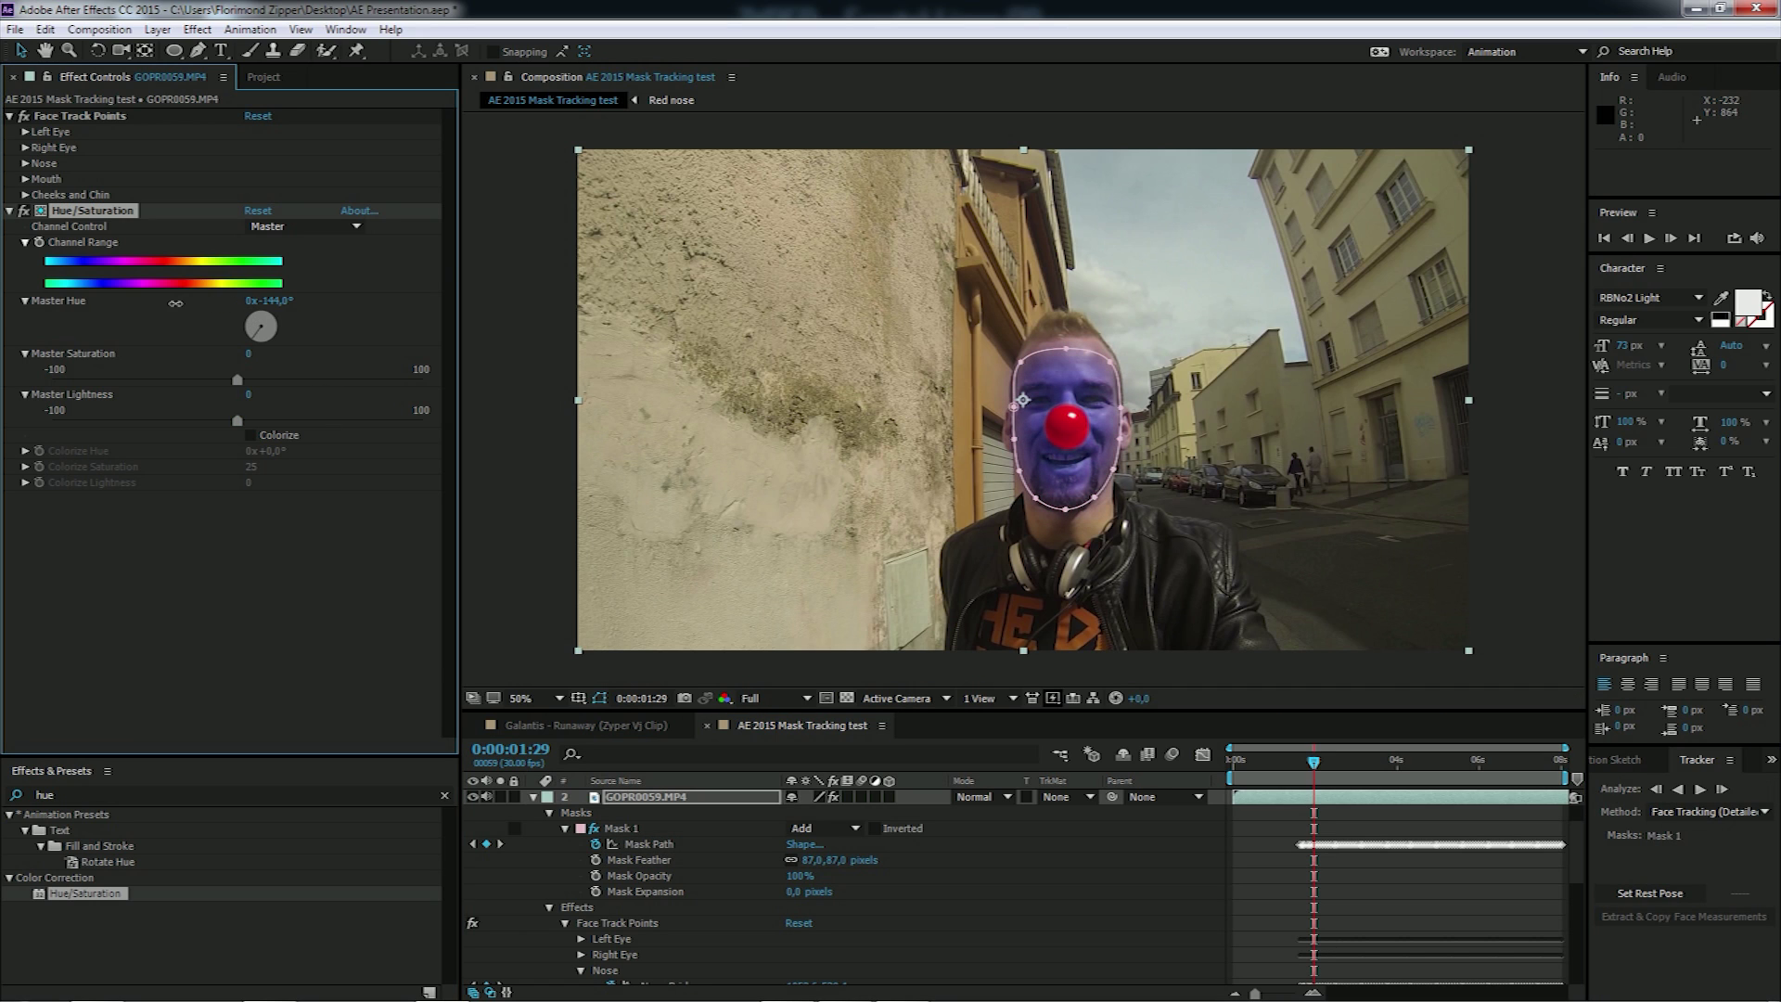
left_click(224, 356)
left_click_drag(210, 383, 66, 392)
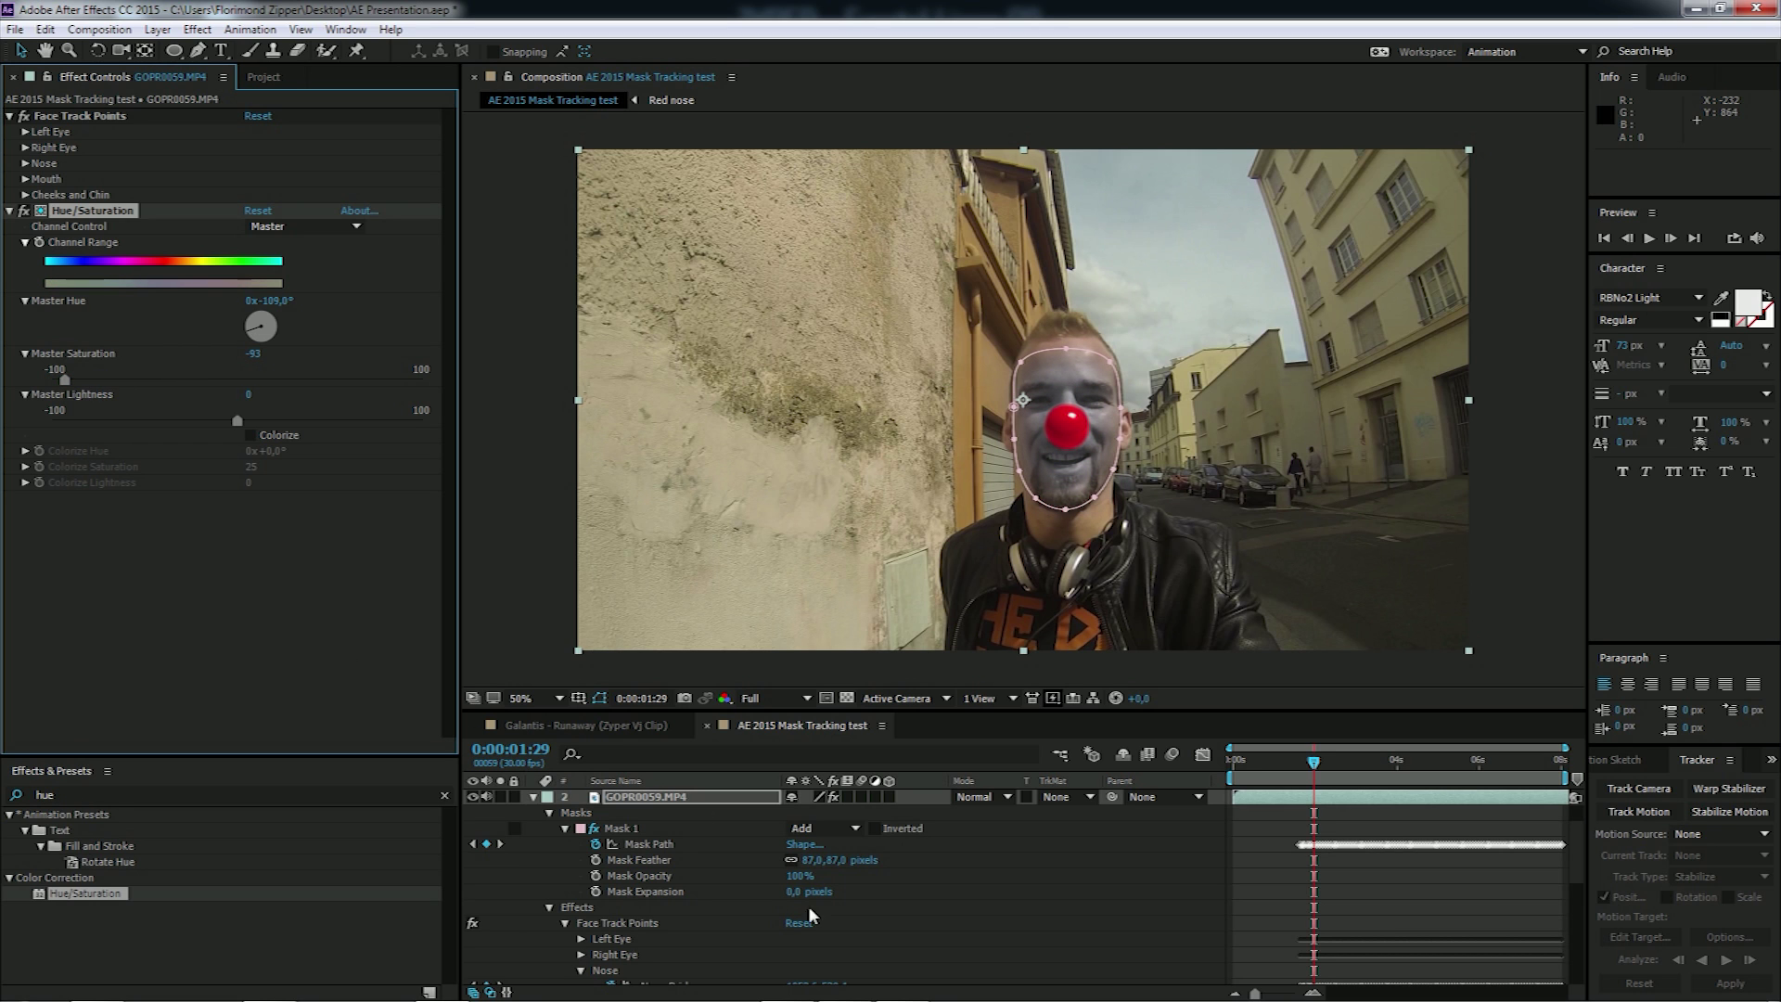
Step: Set the Mask Expansion of Mask 1 to 9 pixels and preview the composition from 0:00:01:19
left_click_drag(794, 891, 785, 893)
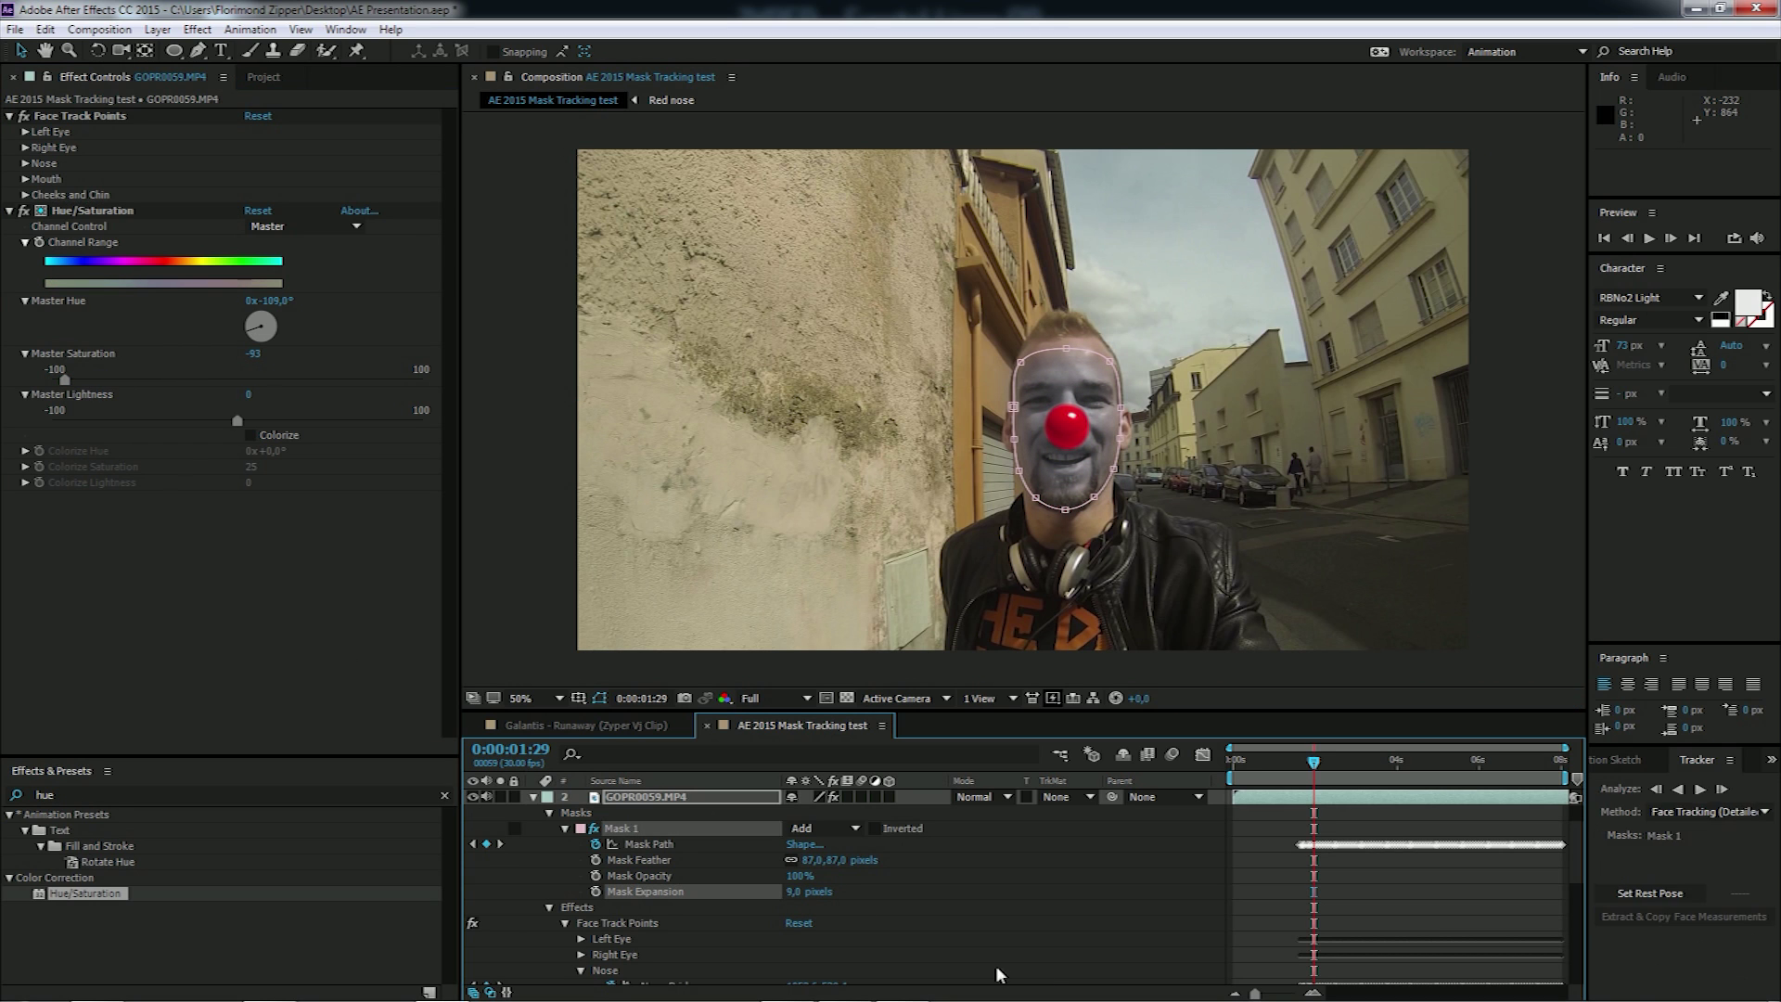
left_click(1301, 763)
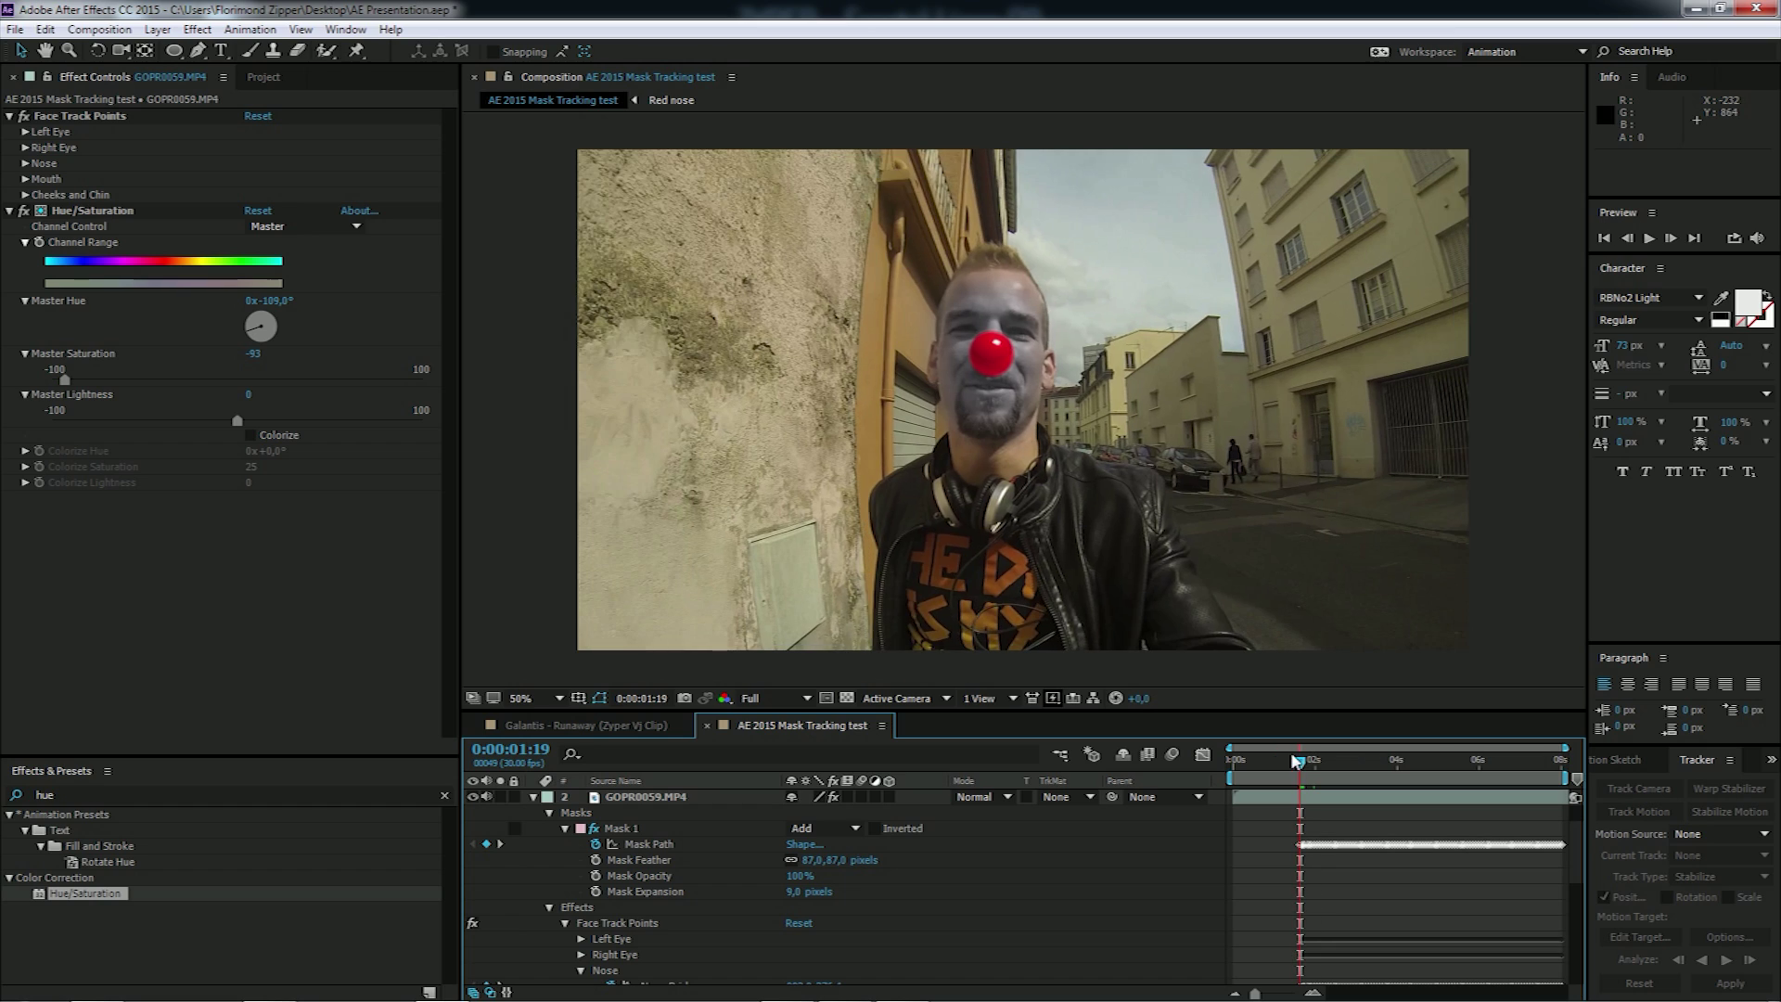
key("space")
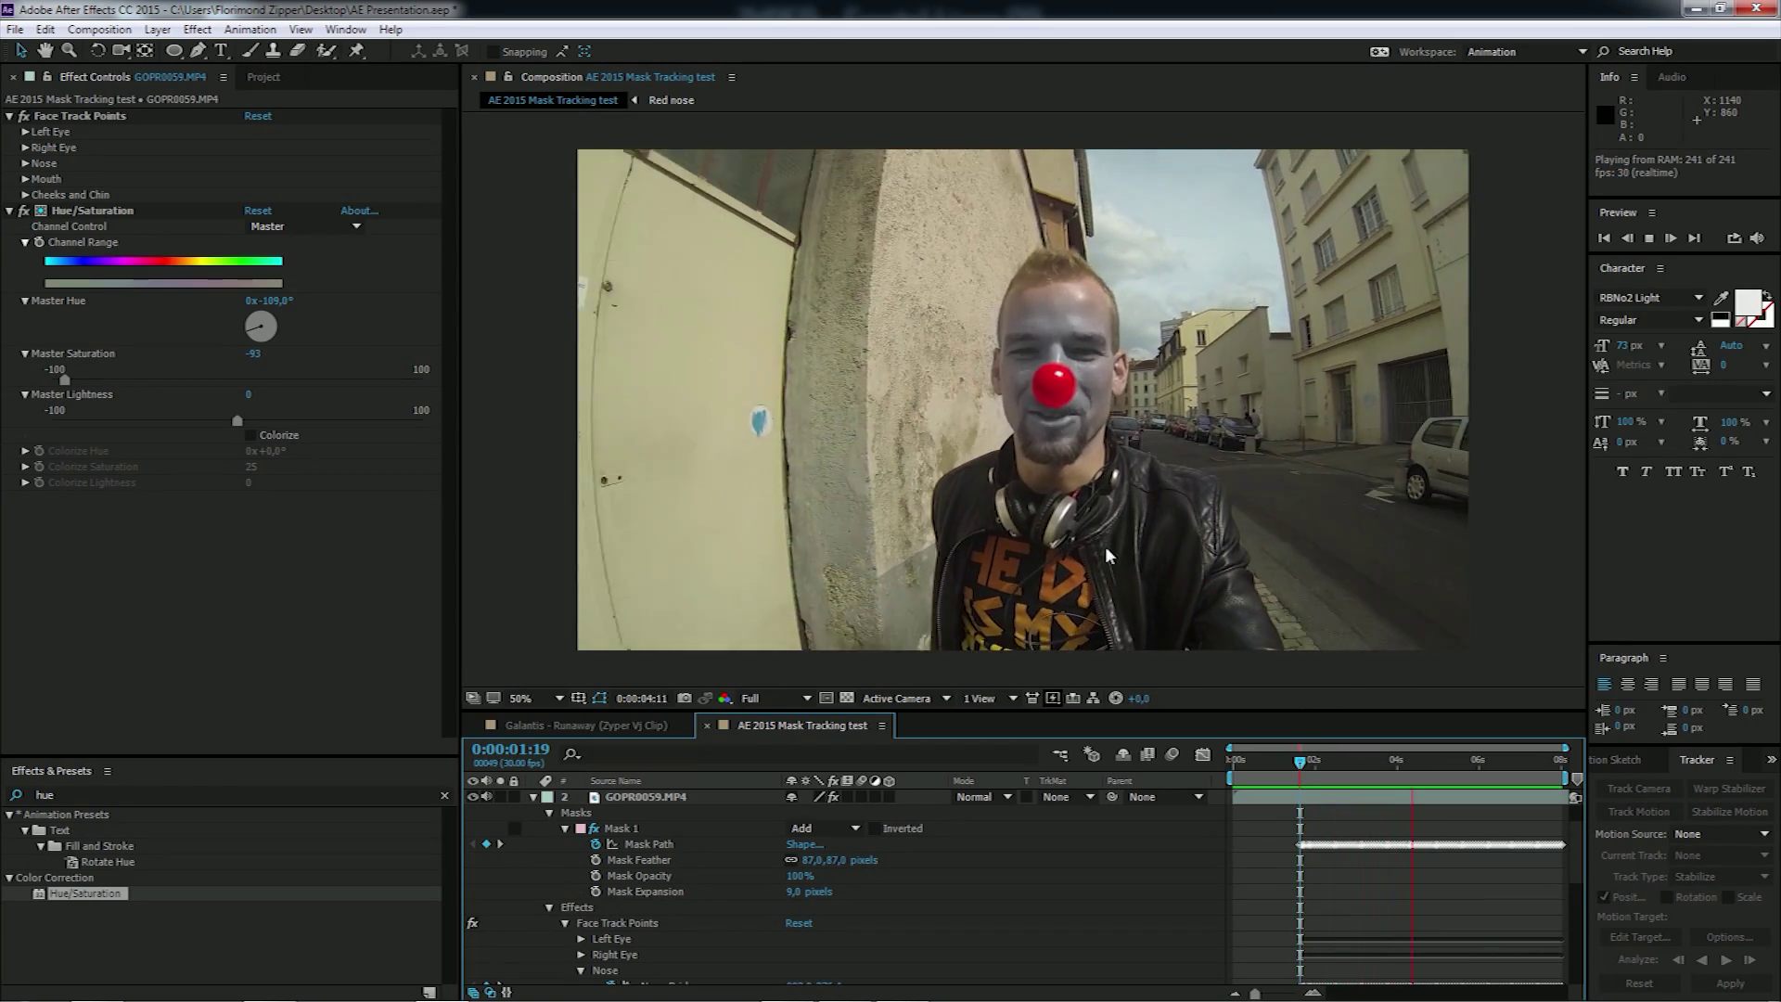
key("space")
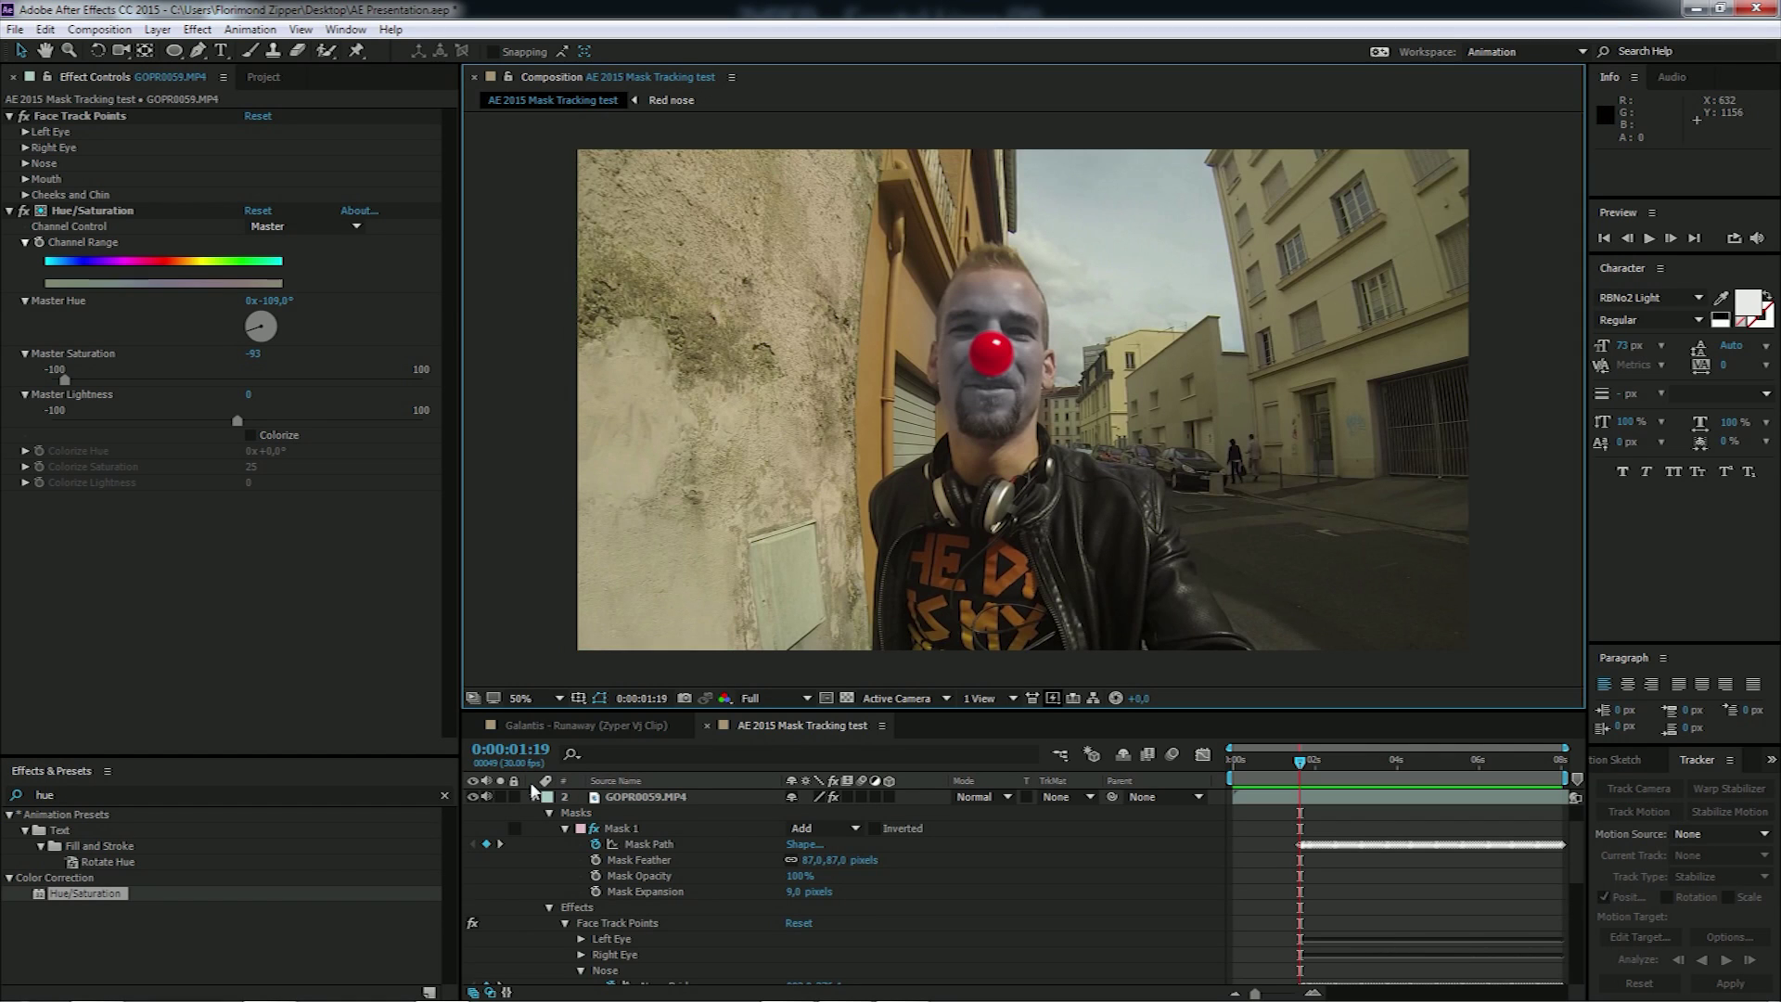
left_click(533, 796)
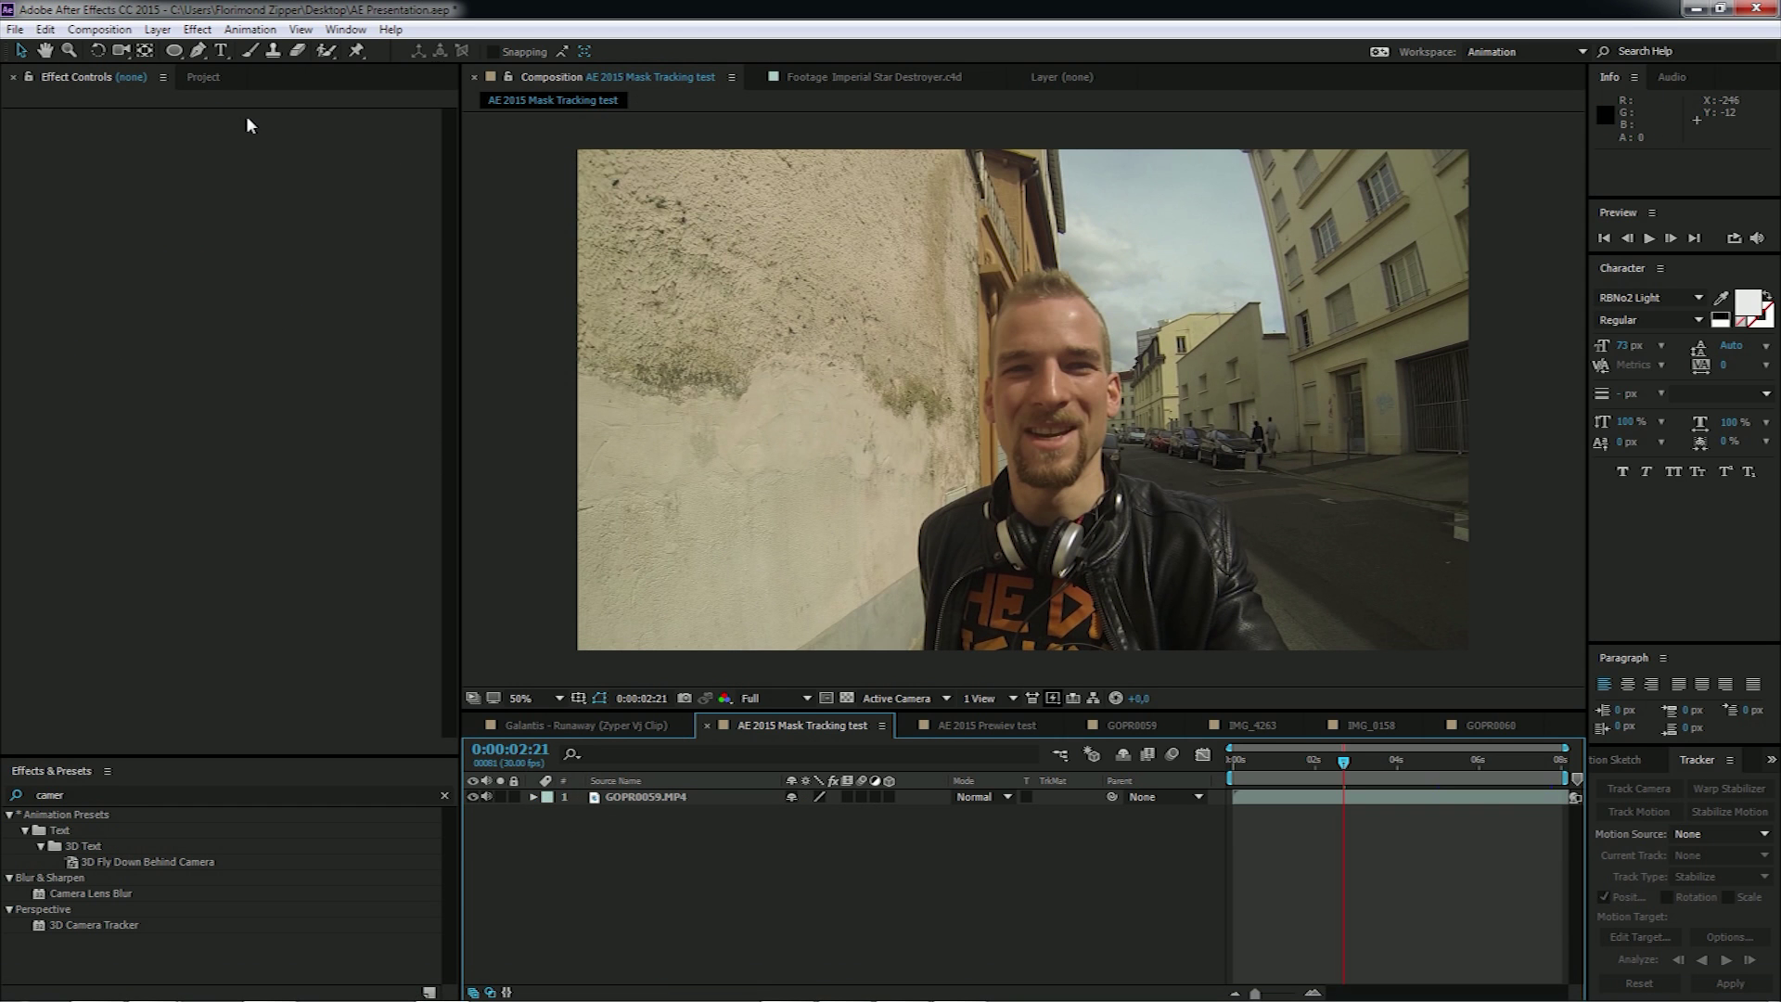
Step: Add 3D Particles.c4d above GOPR0059.MP4 in the AE 2015 Mask Tracking test composition and set its CINEWARE renderer to Standard (Draft)
left_click(202, 78)
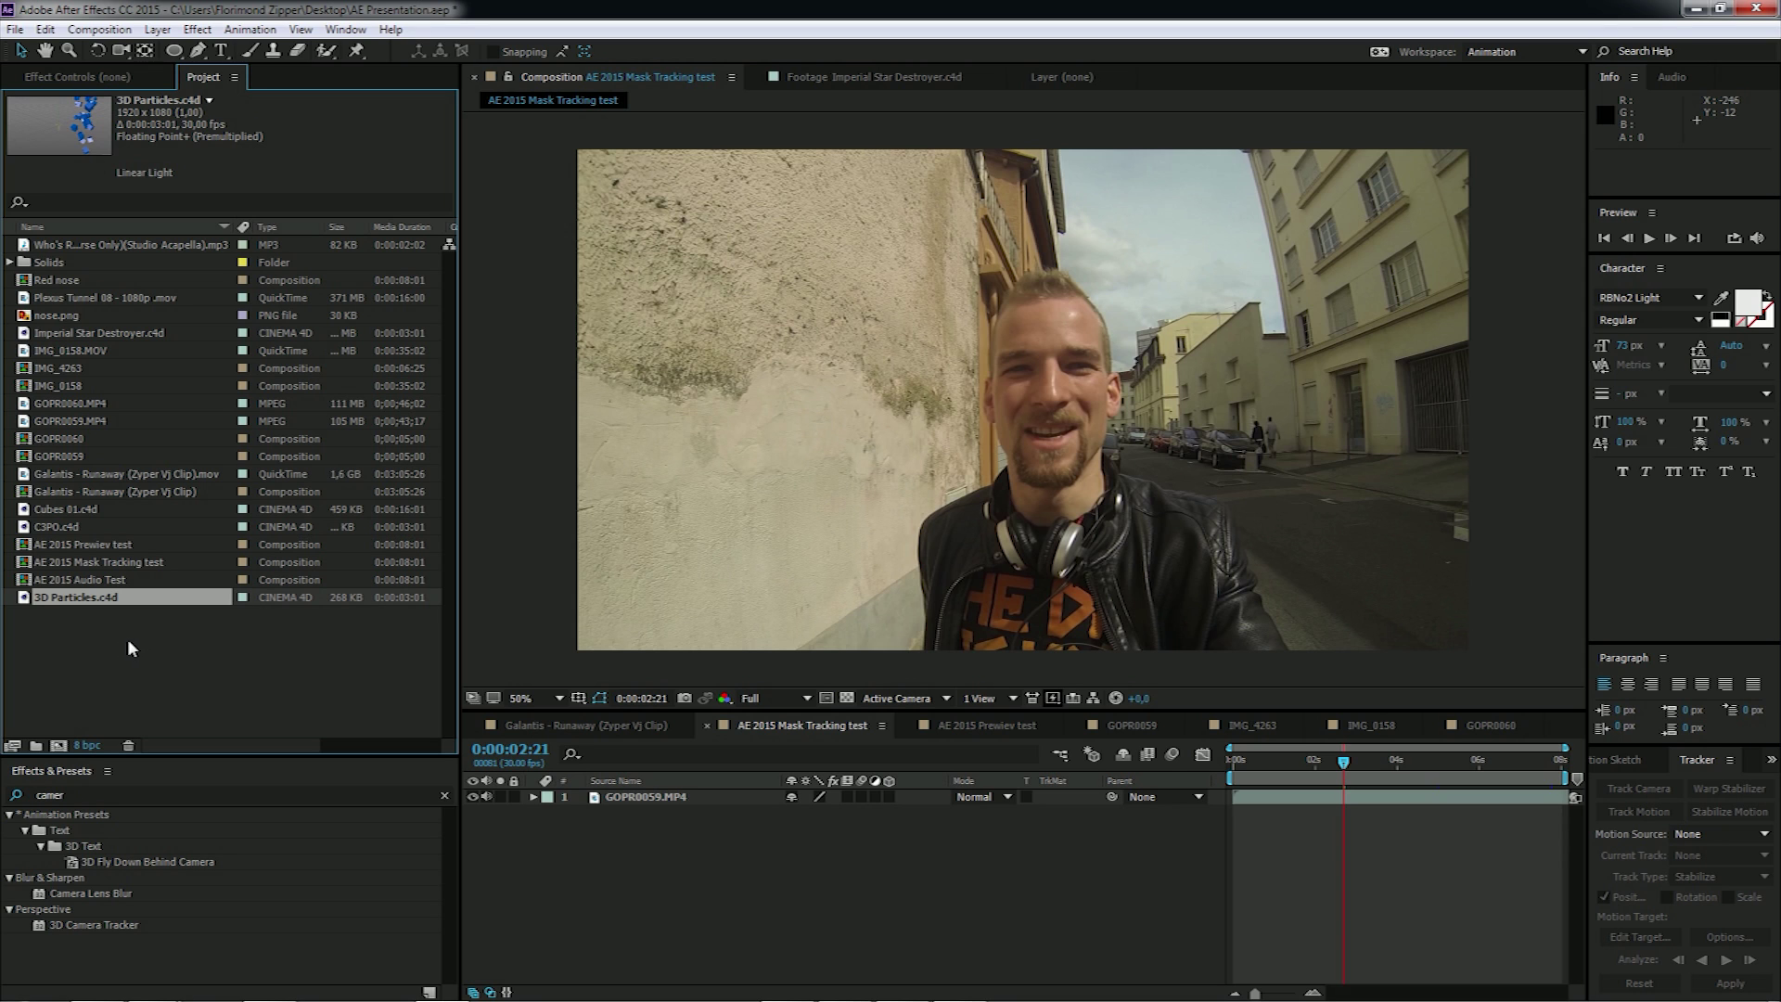
left_click_drag(92, 597, 631, 794)
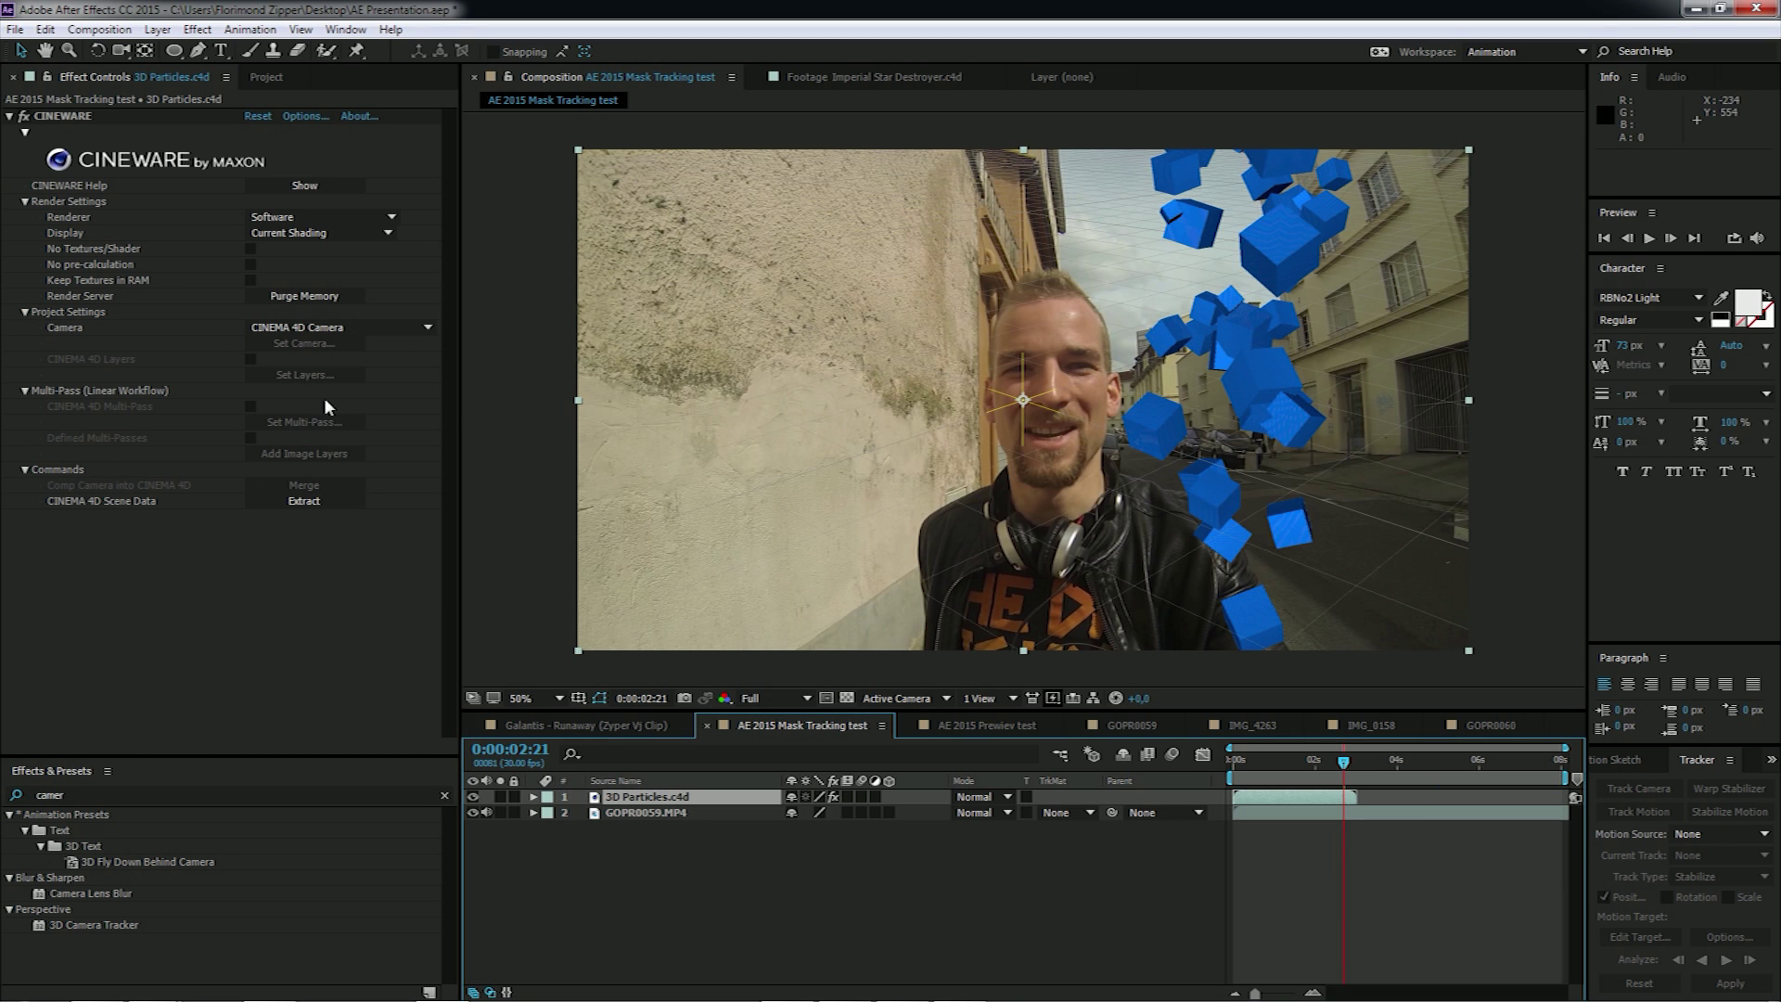
left_click(325, 217)
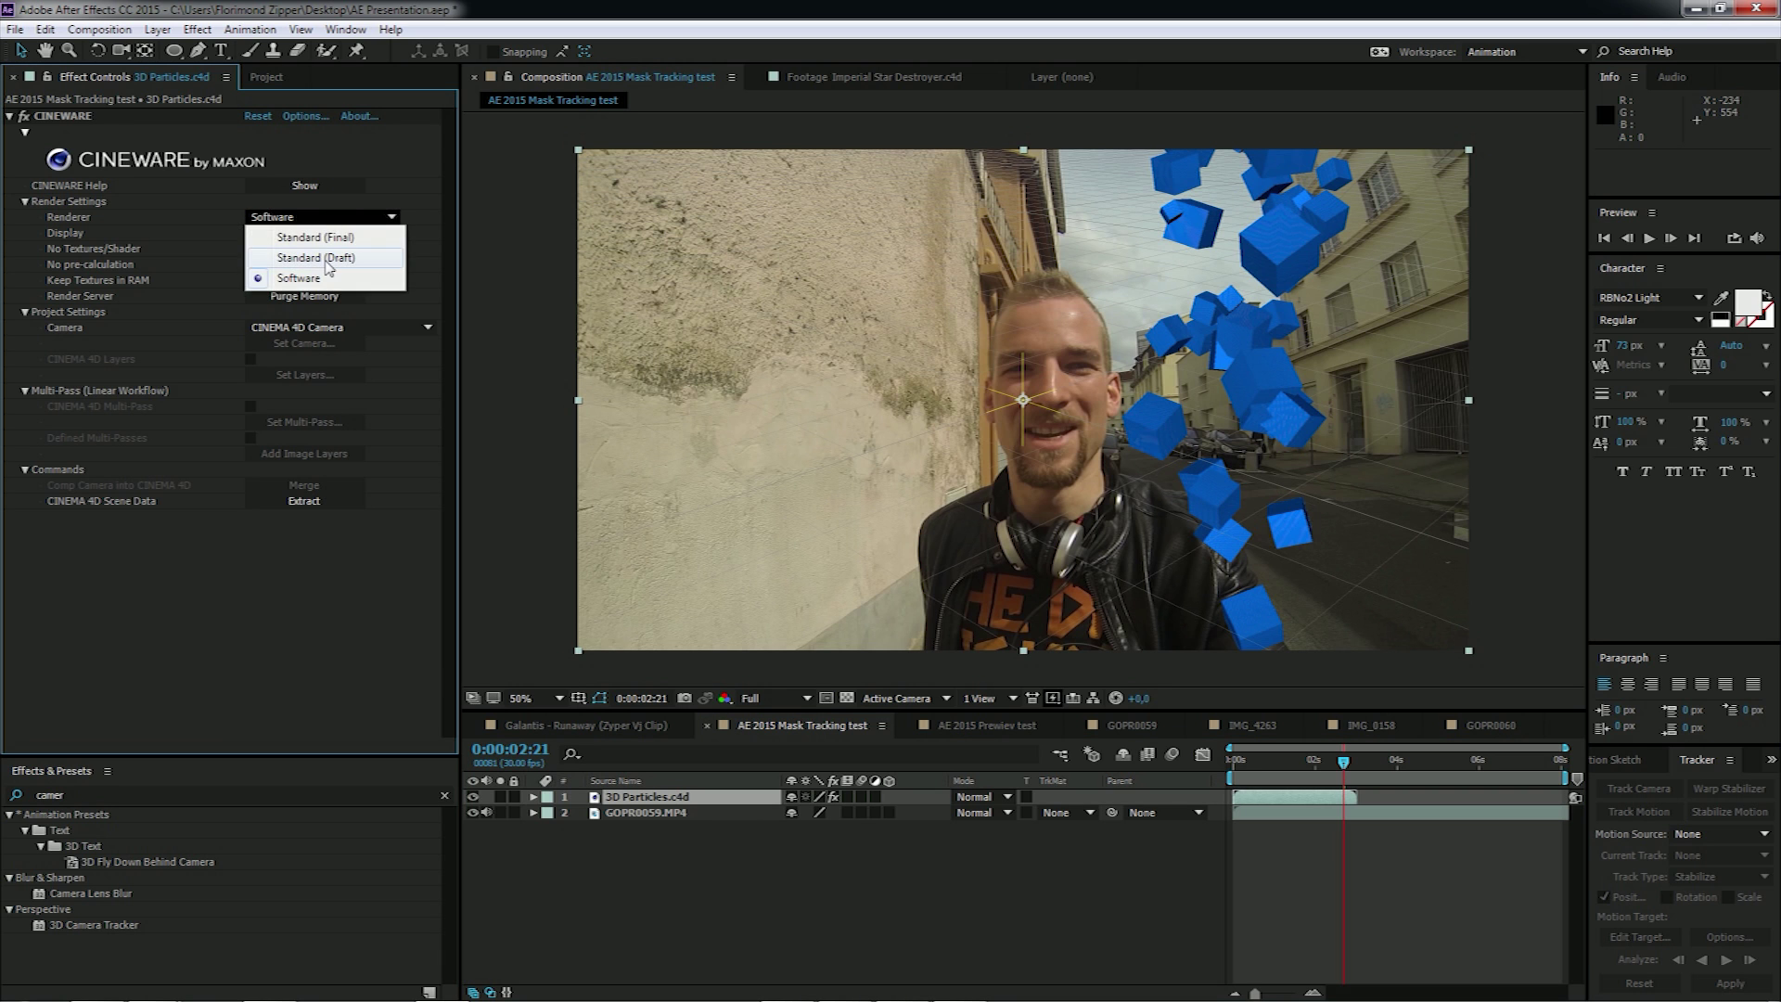
left_click(320, 256)
Step: Preview the 3D particles over the footage from 0:00:01:00 and again from 0:00:01:04
left_click(1274, 762)
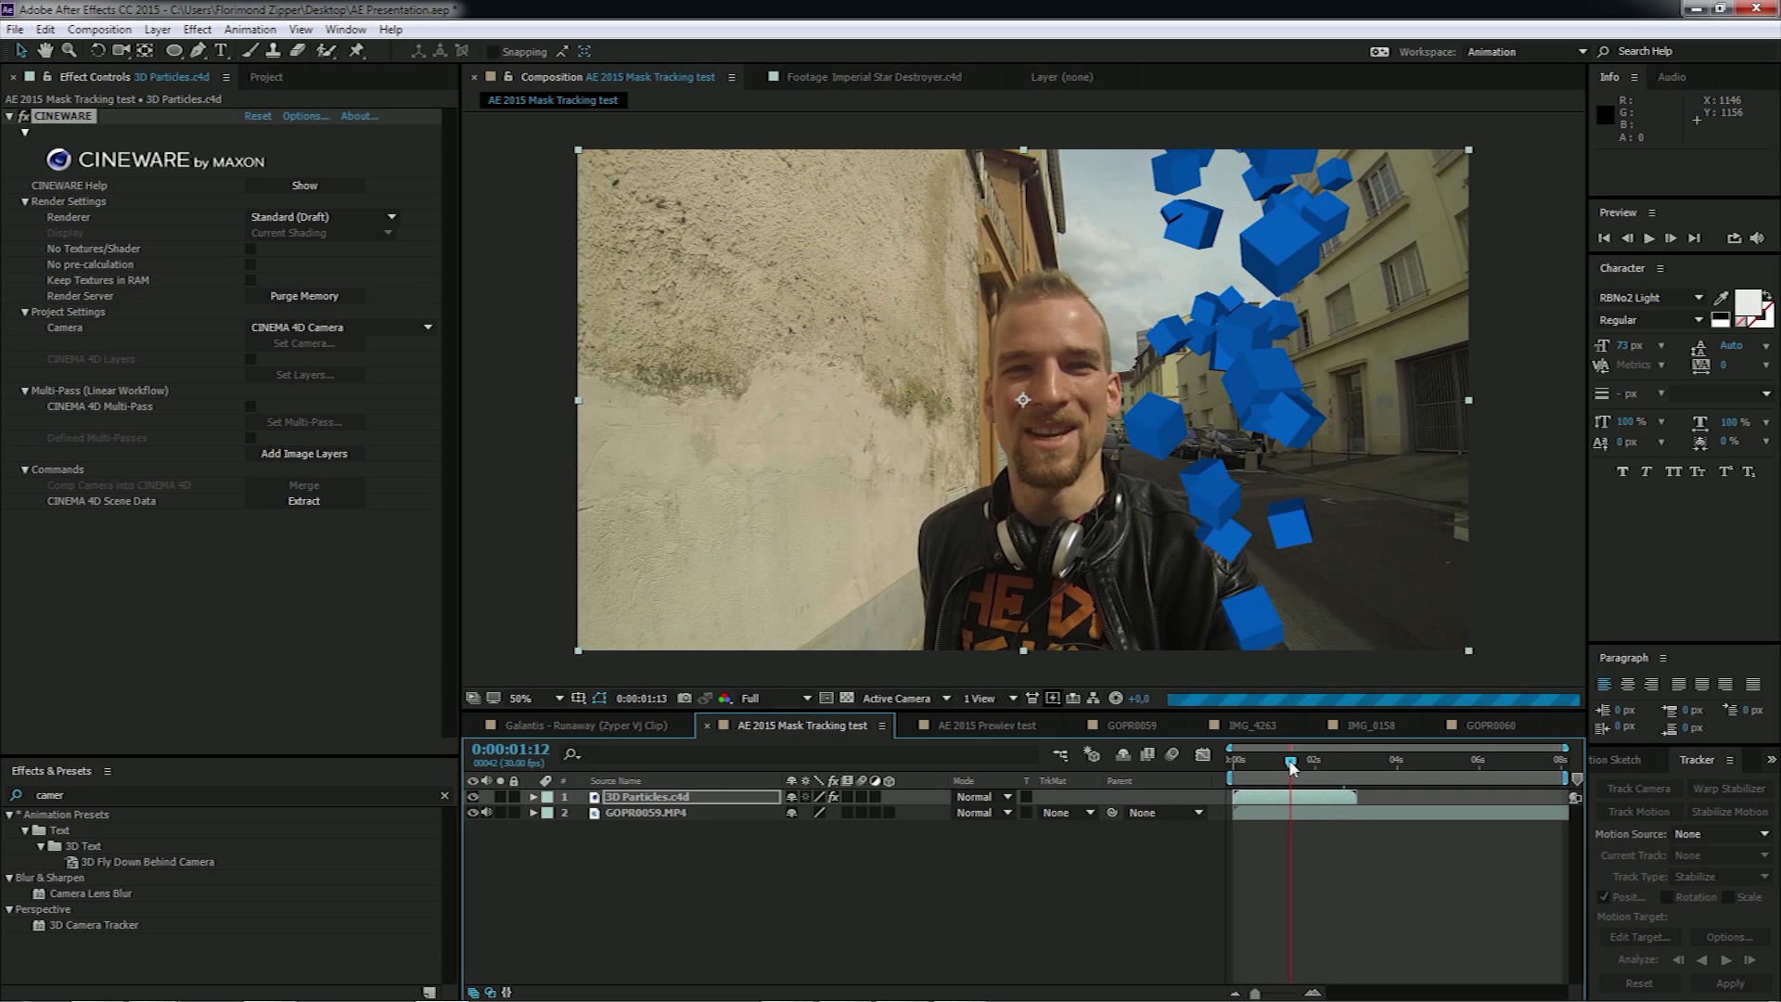
key("space")
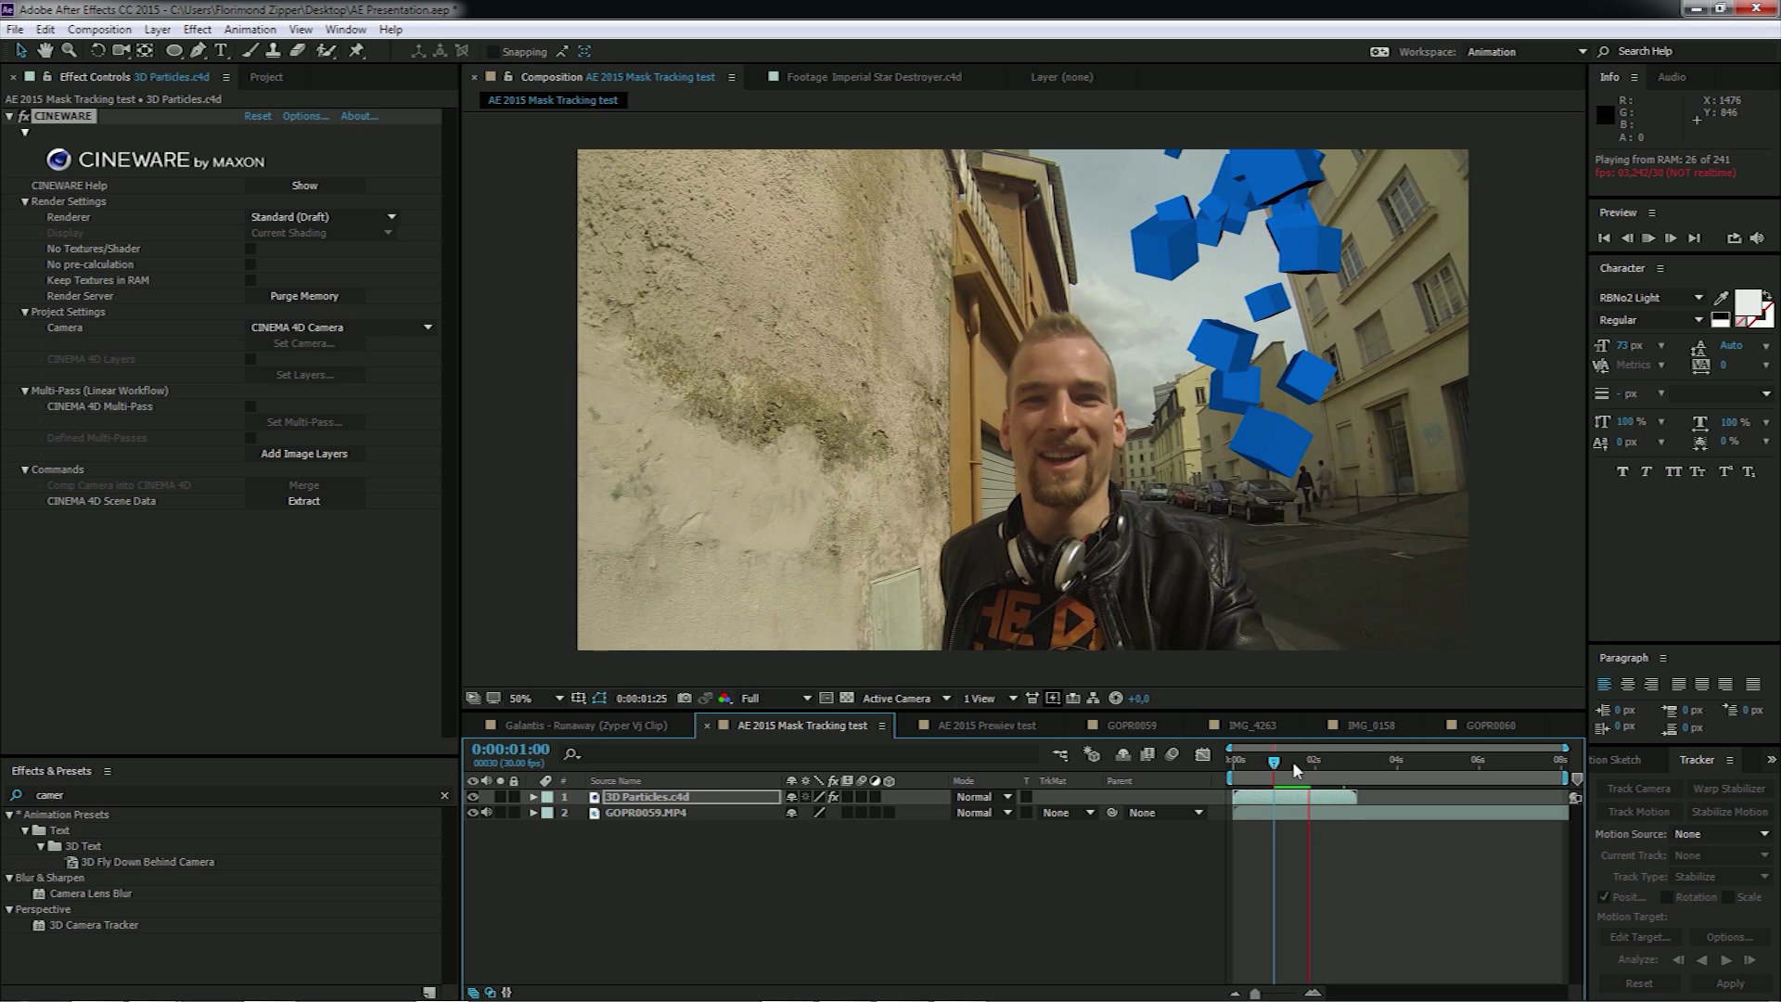
left_click(1284, 764)
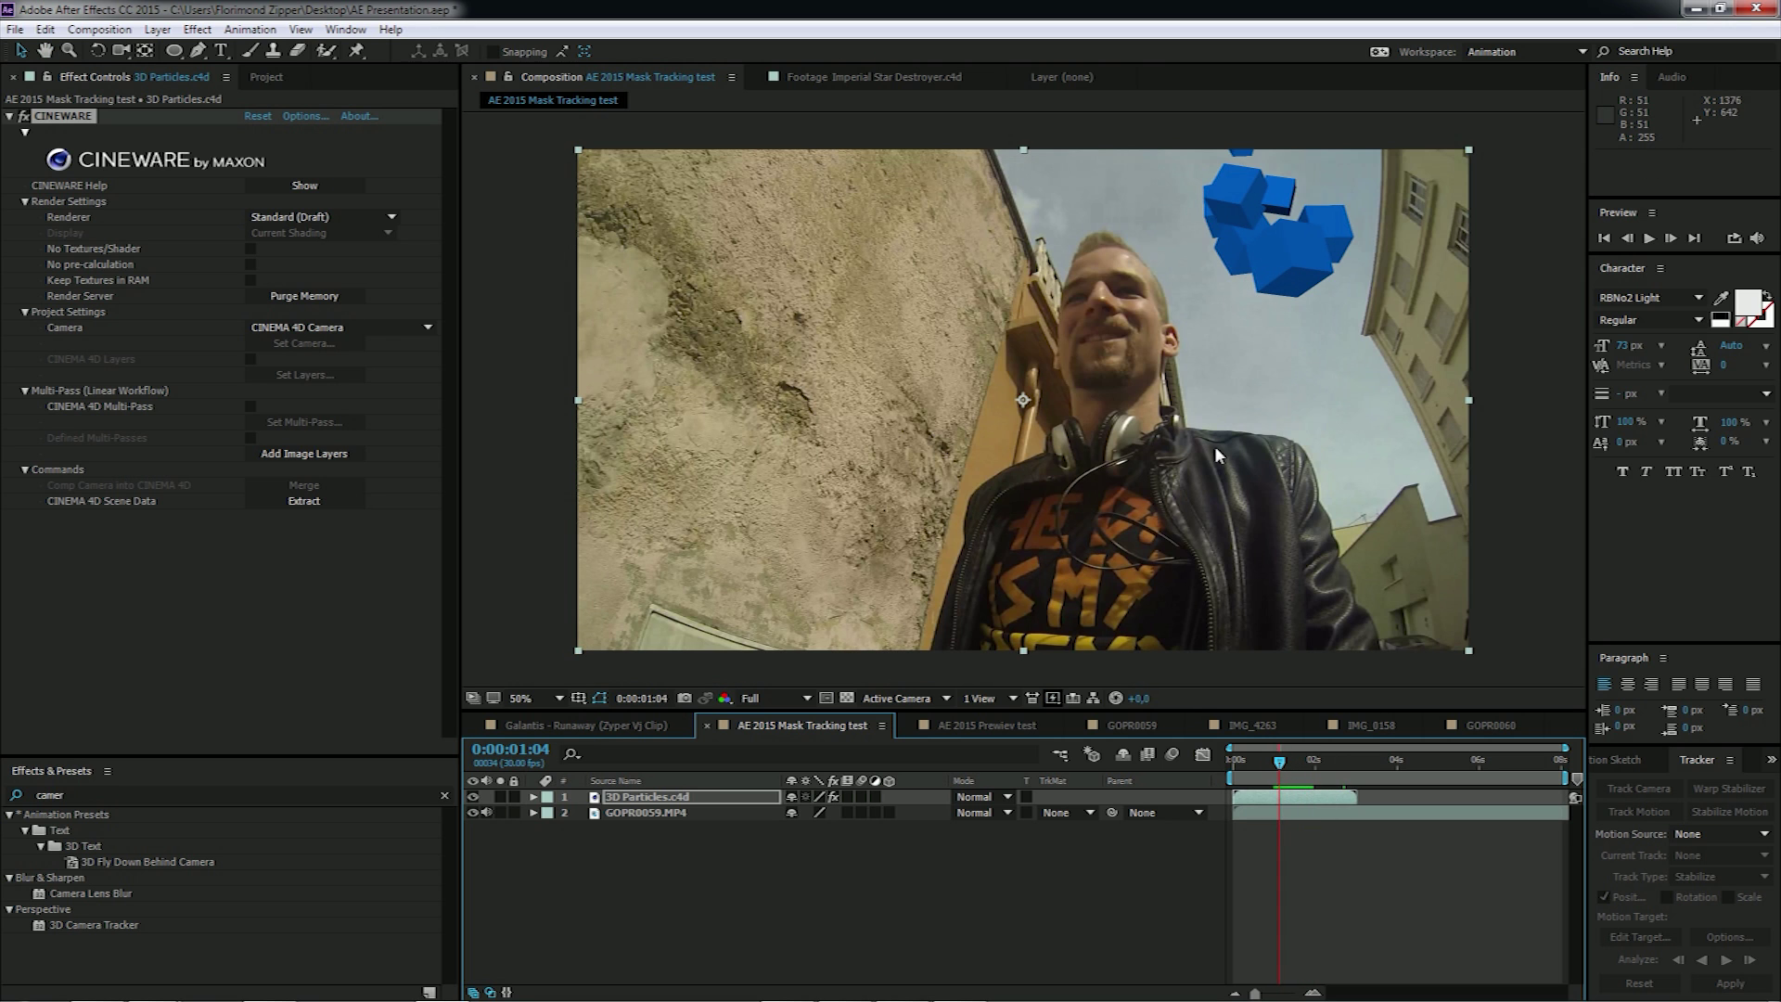
key("space")
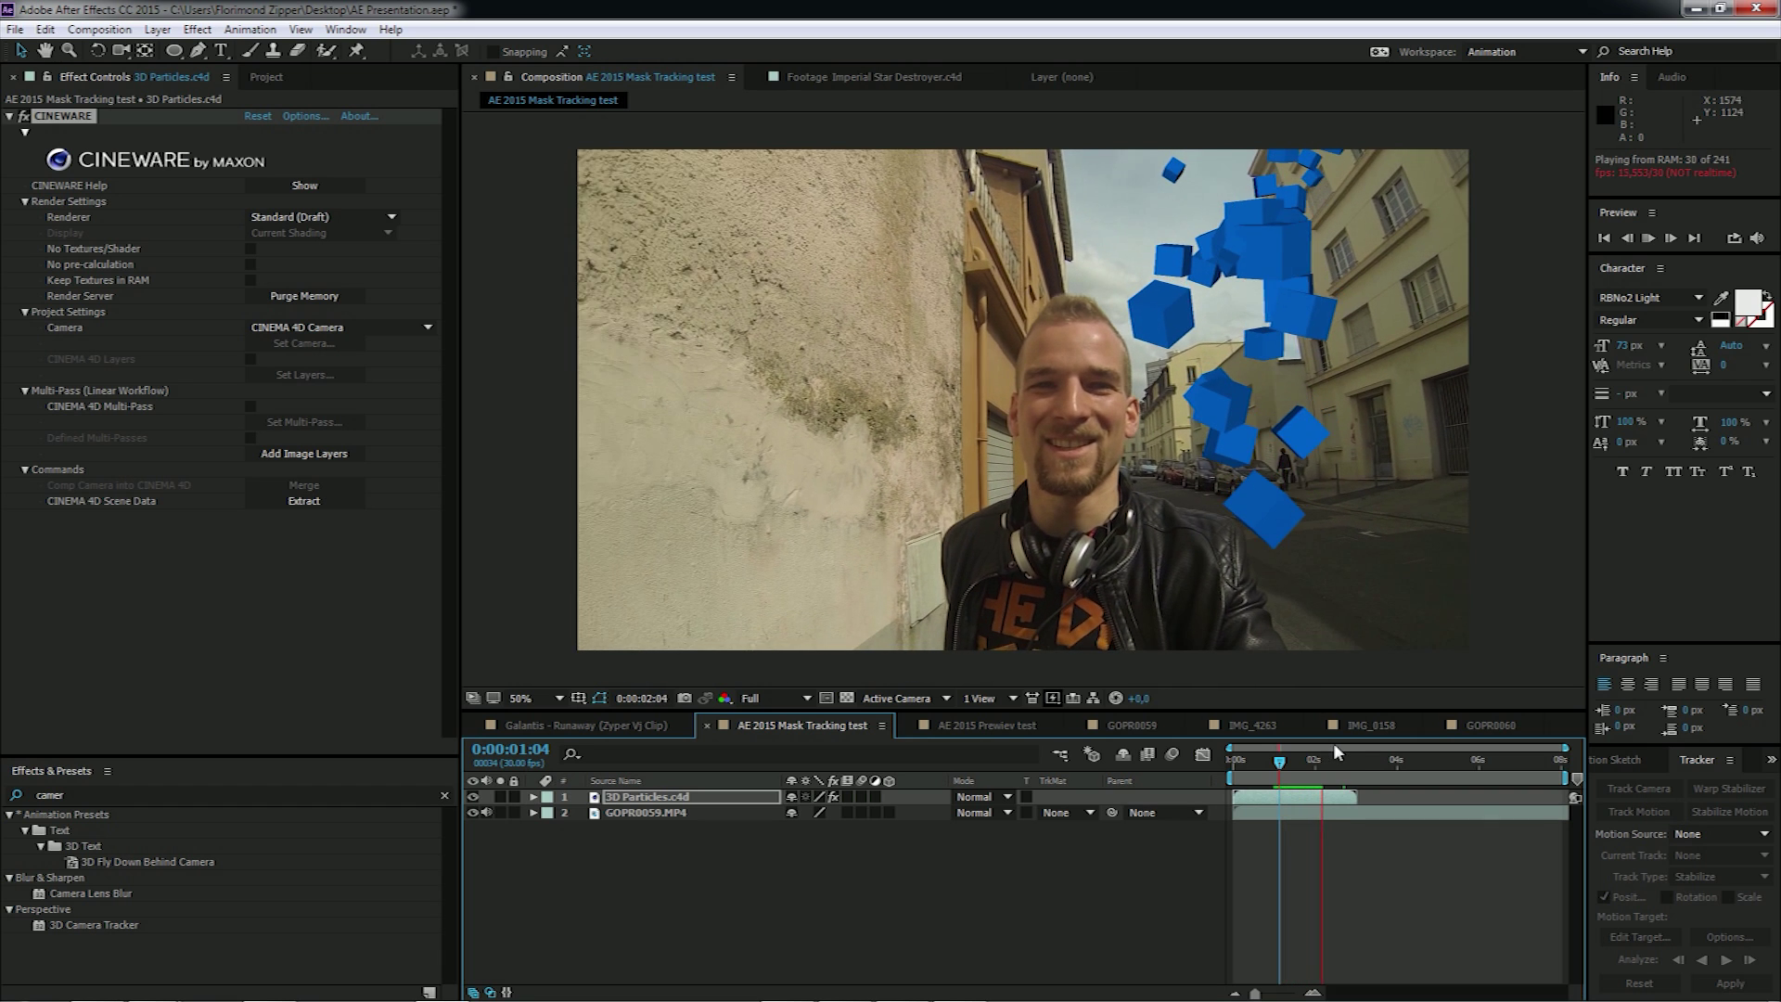
key("space")
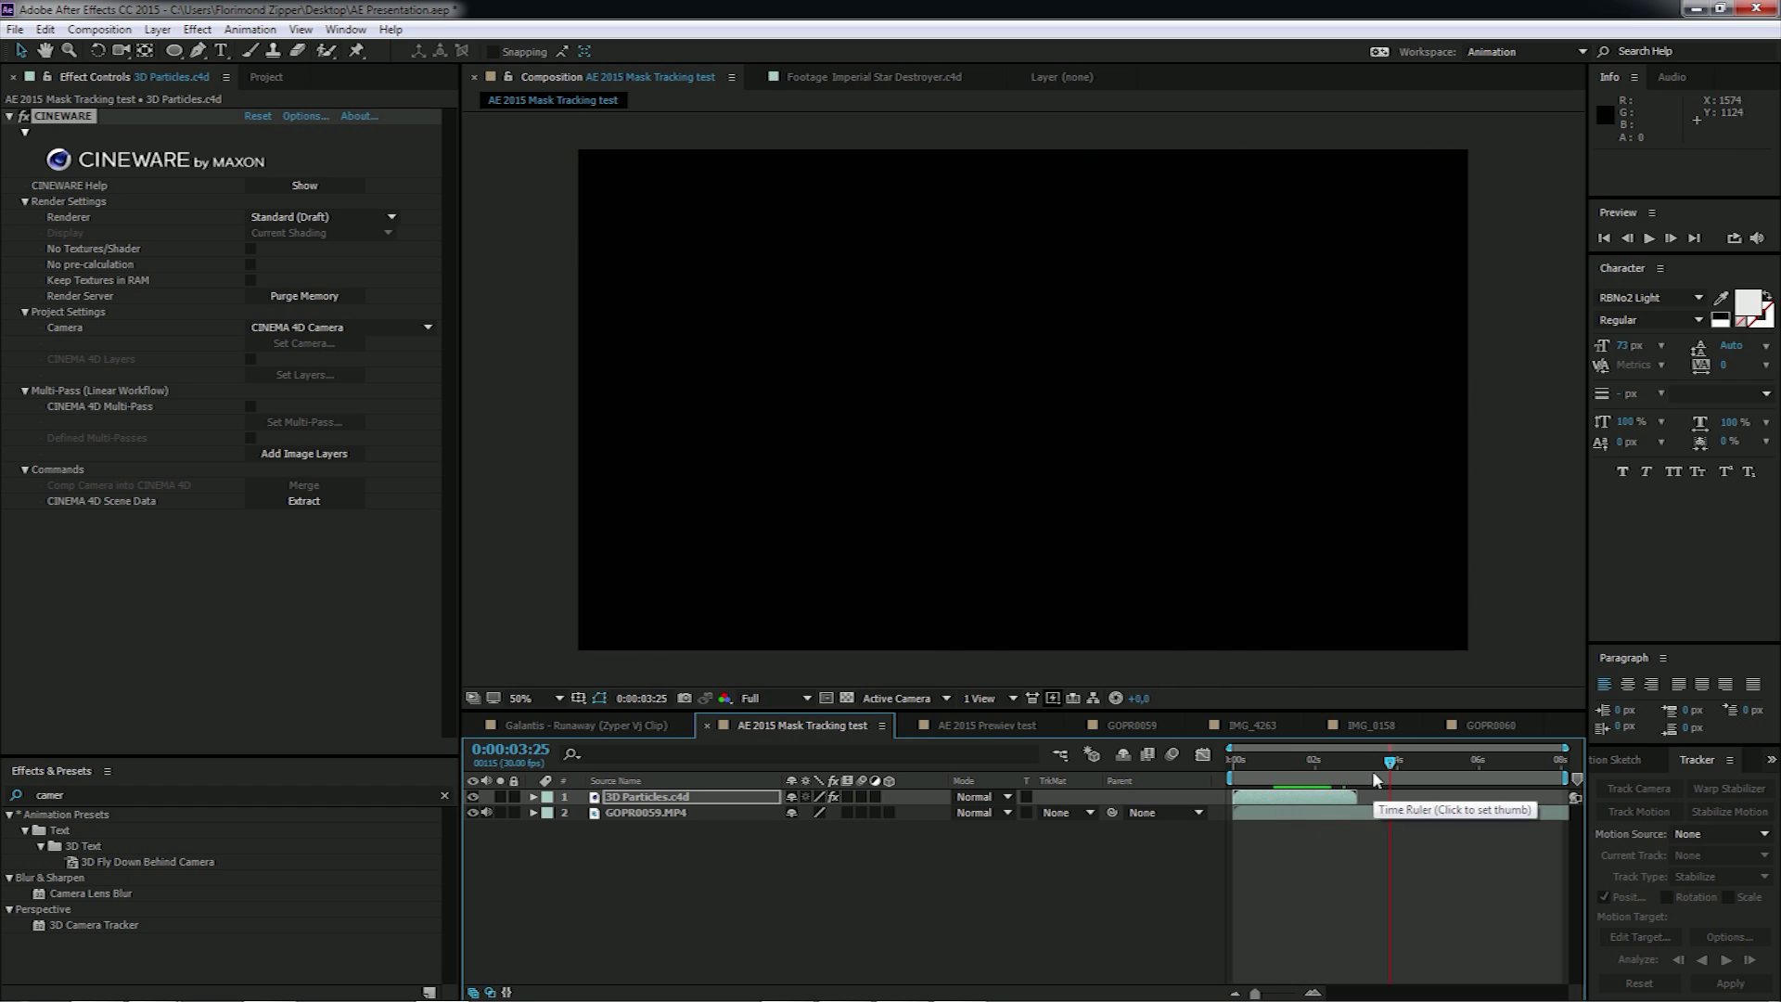
Step: Shift the 3D Particles.c4d layer in time to start at 0:00:02:05 and apply the Mirror effect to it
left_click_drag(1326, 800, 1415, 800)
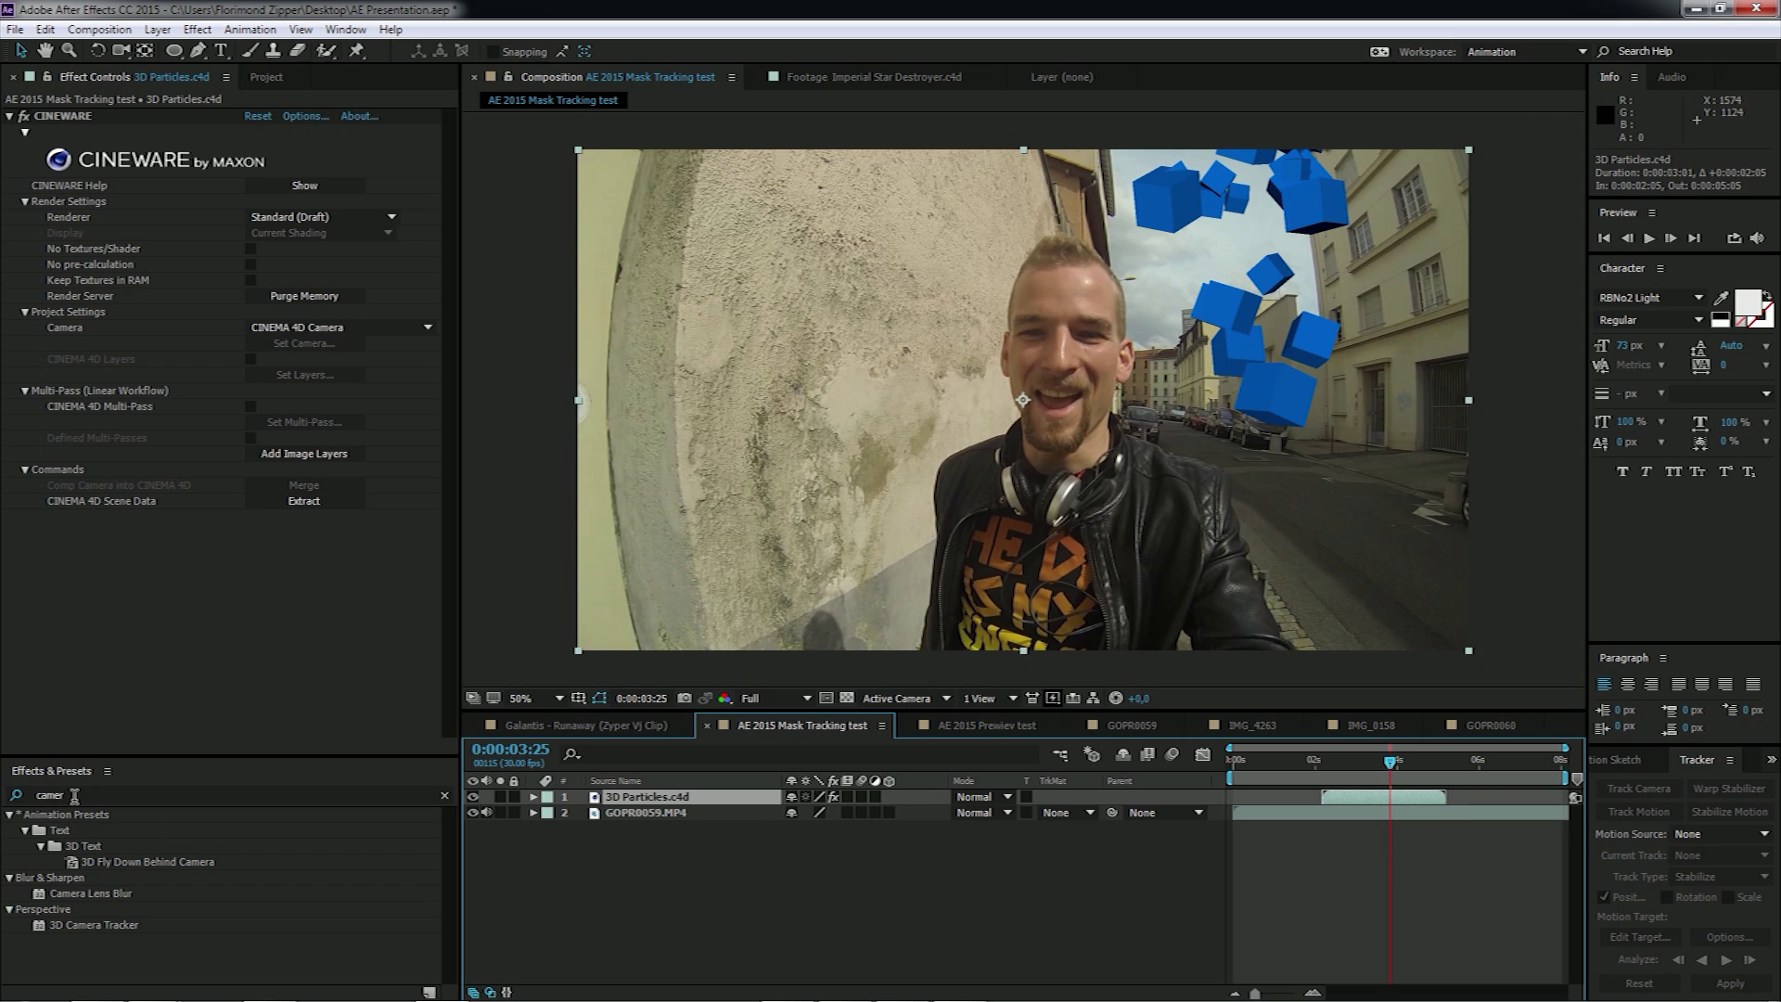
left_click(74, 795)
left_click(72, 795)
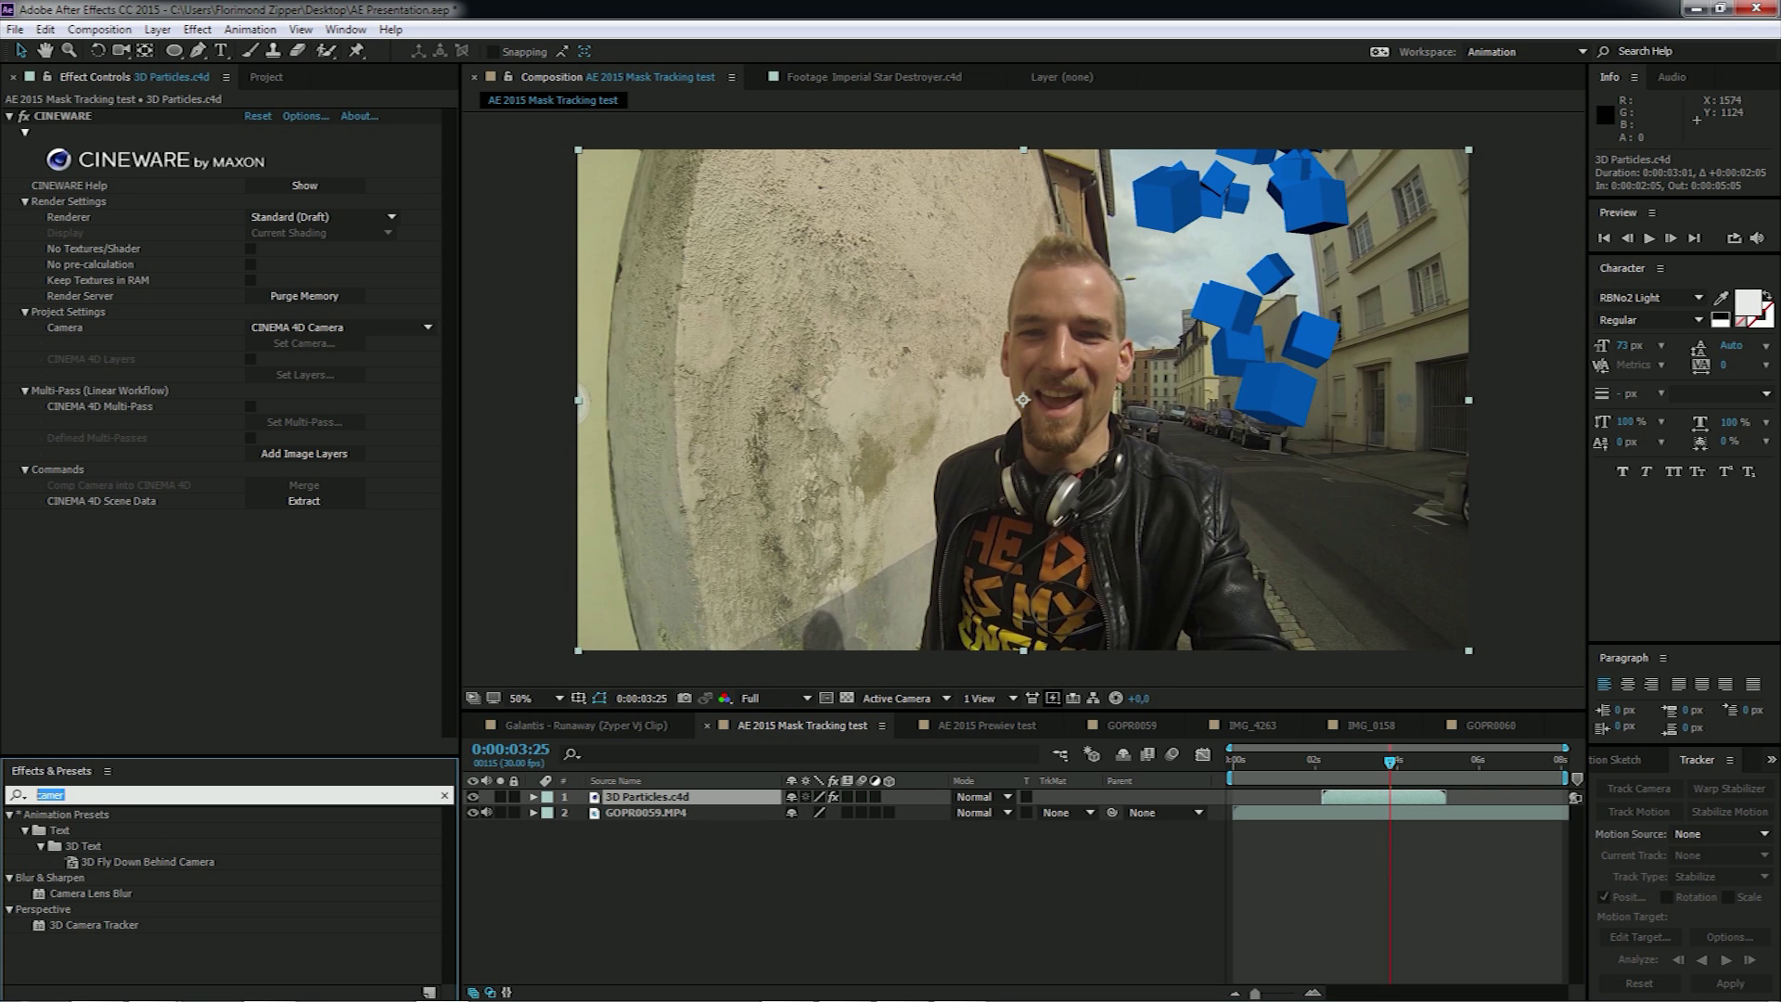
type("mirror")
left_click_drag(63, 830, 637, 542)
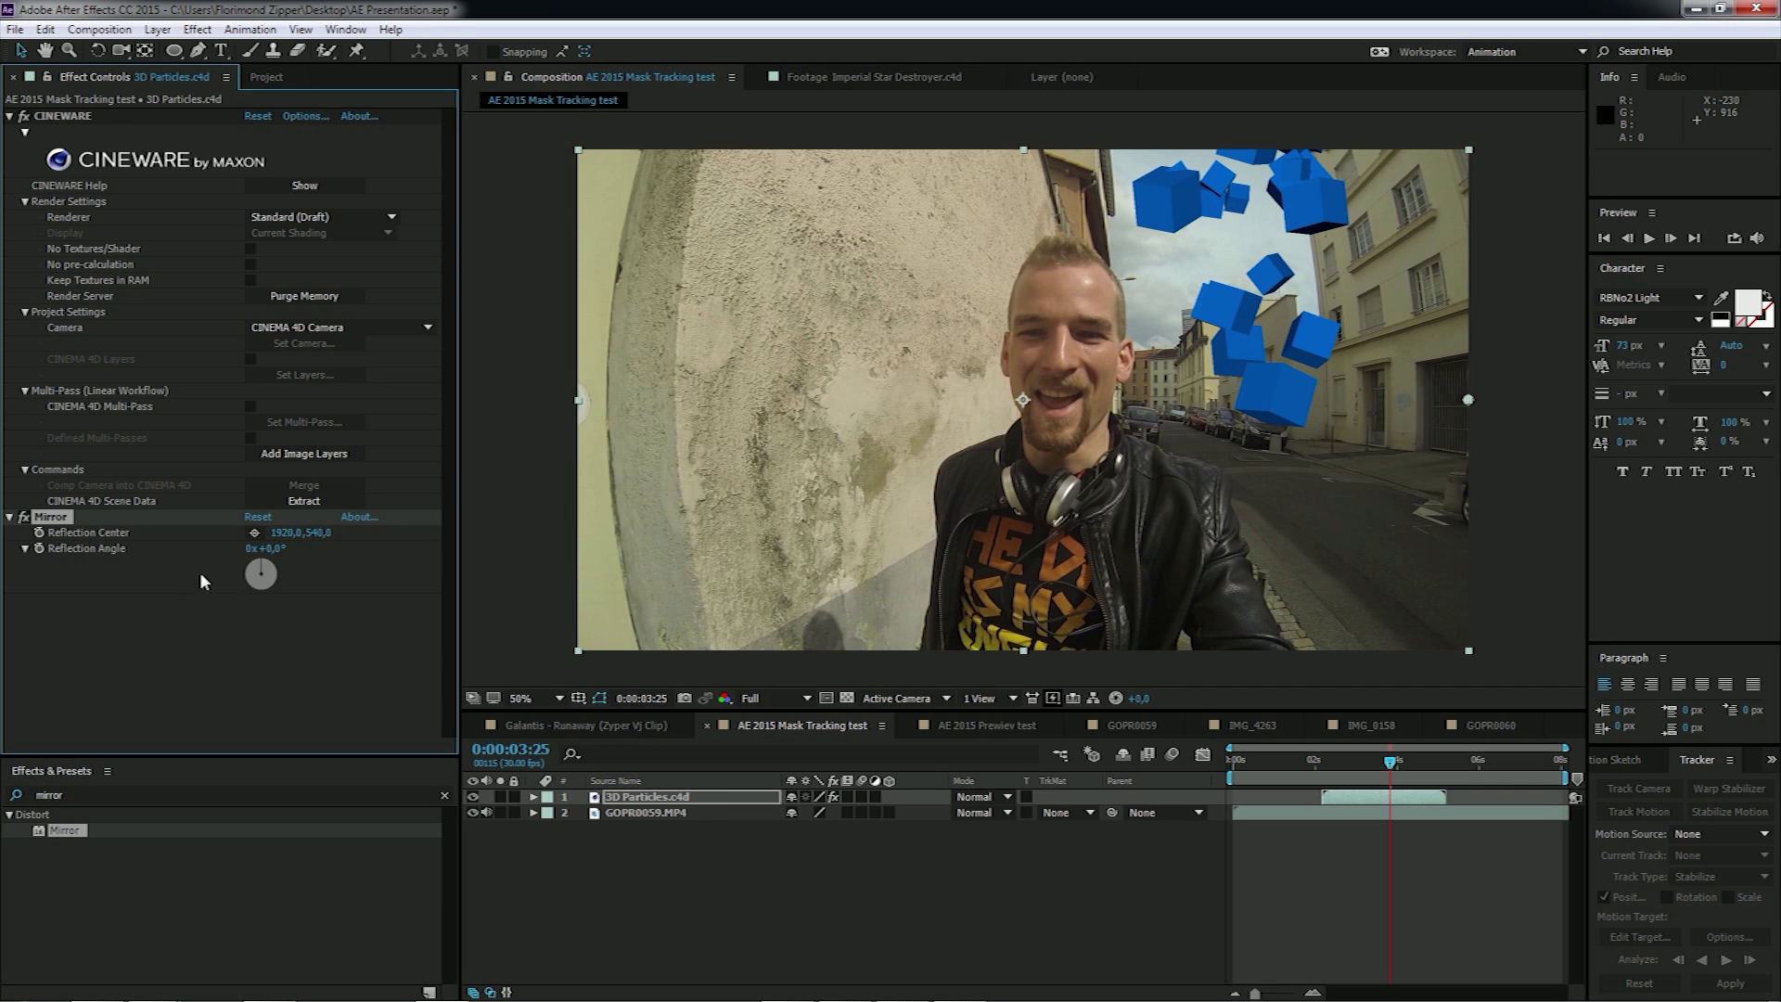
Step: Set the Mirror effect's horizontal Reflection Center to 960 and its Reflection Angle to 180°
left_click(288, 533)
left_click(299, 534)
type("960")
key("Return")
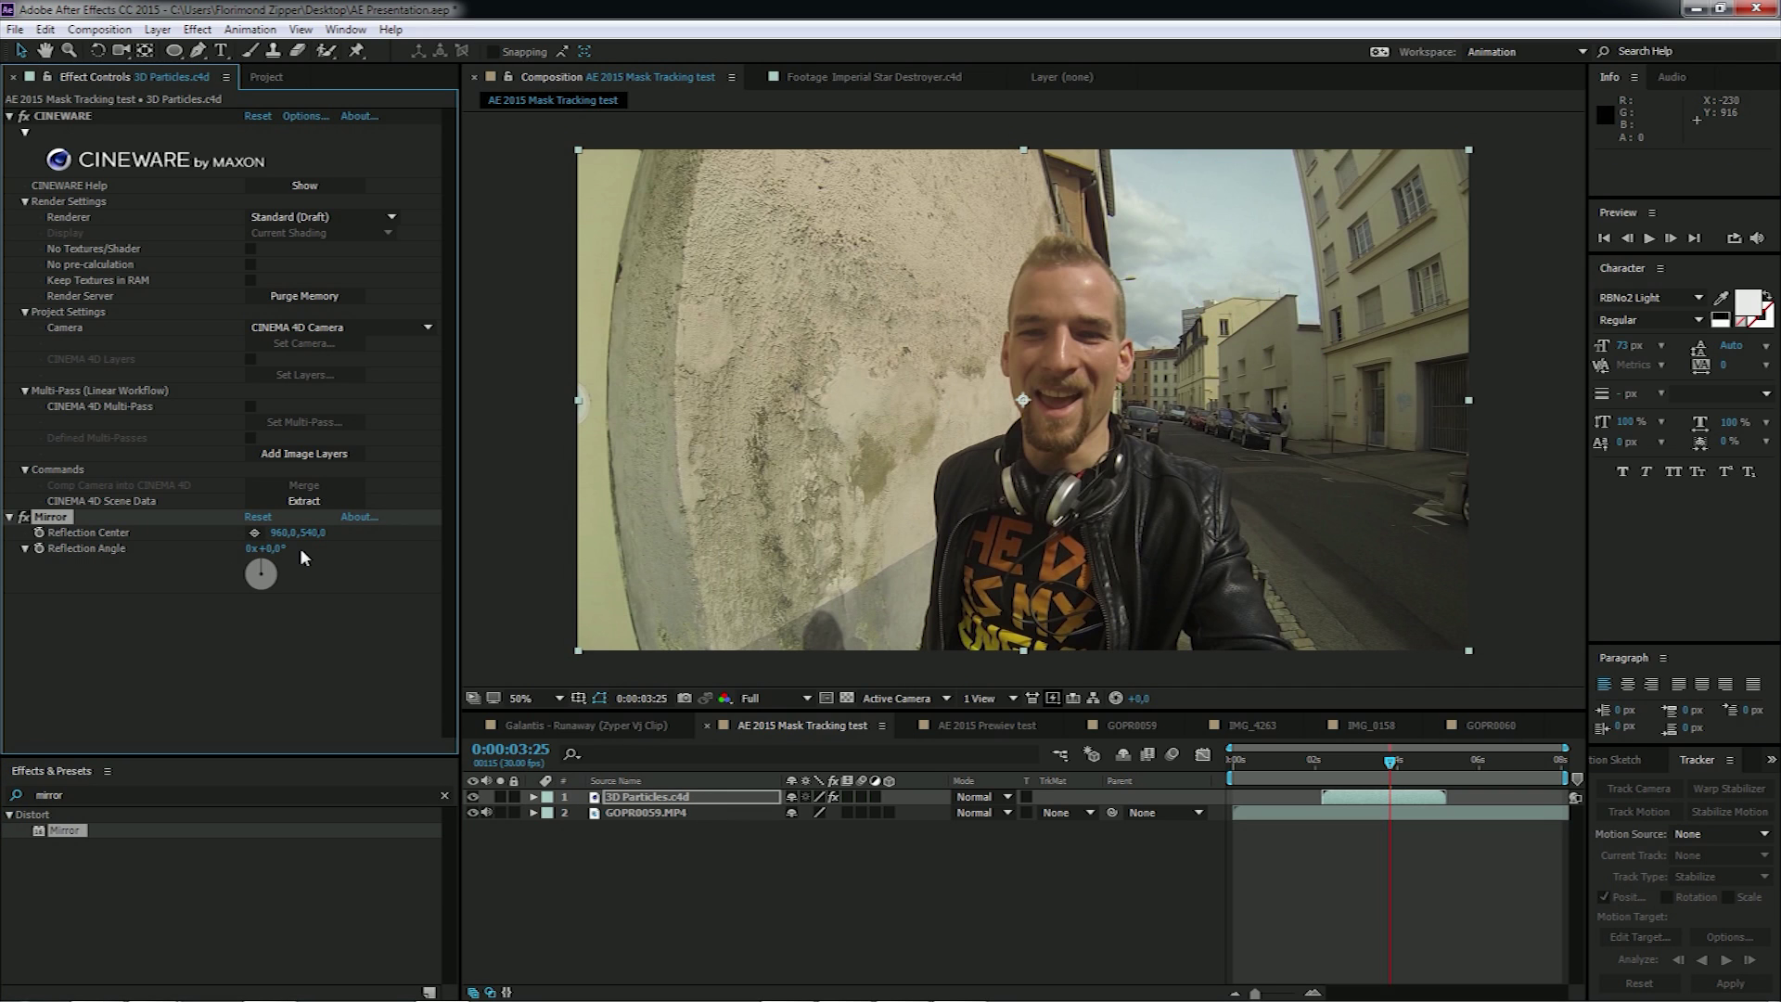
left_click(266, 548)
type("180")
key("Return")
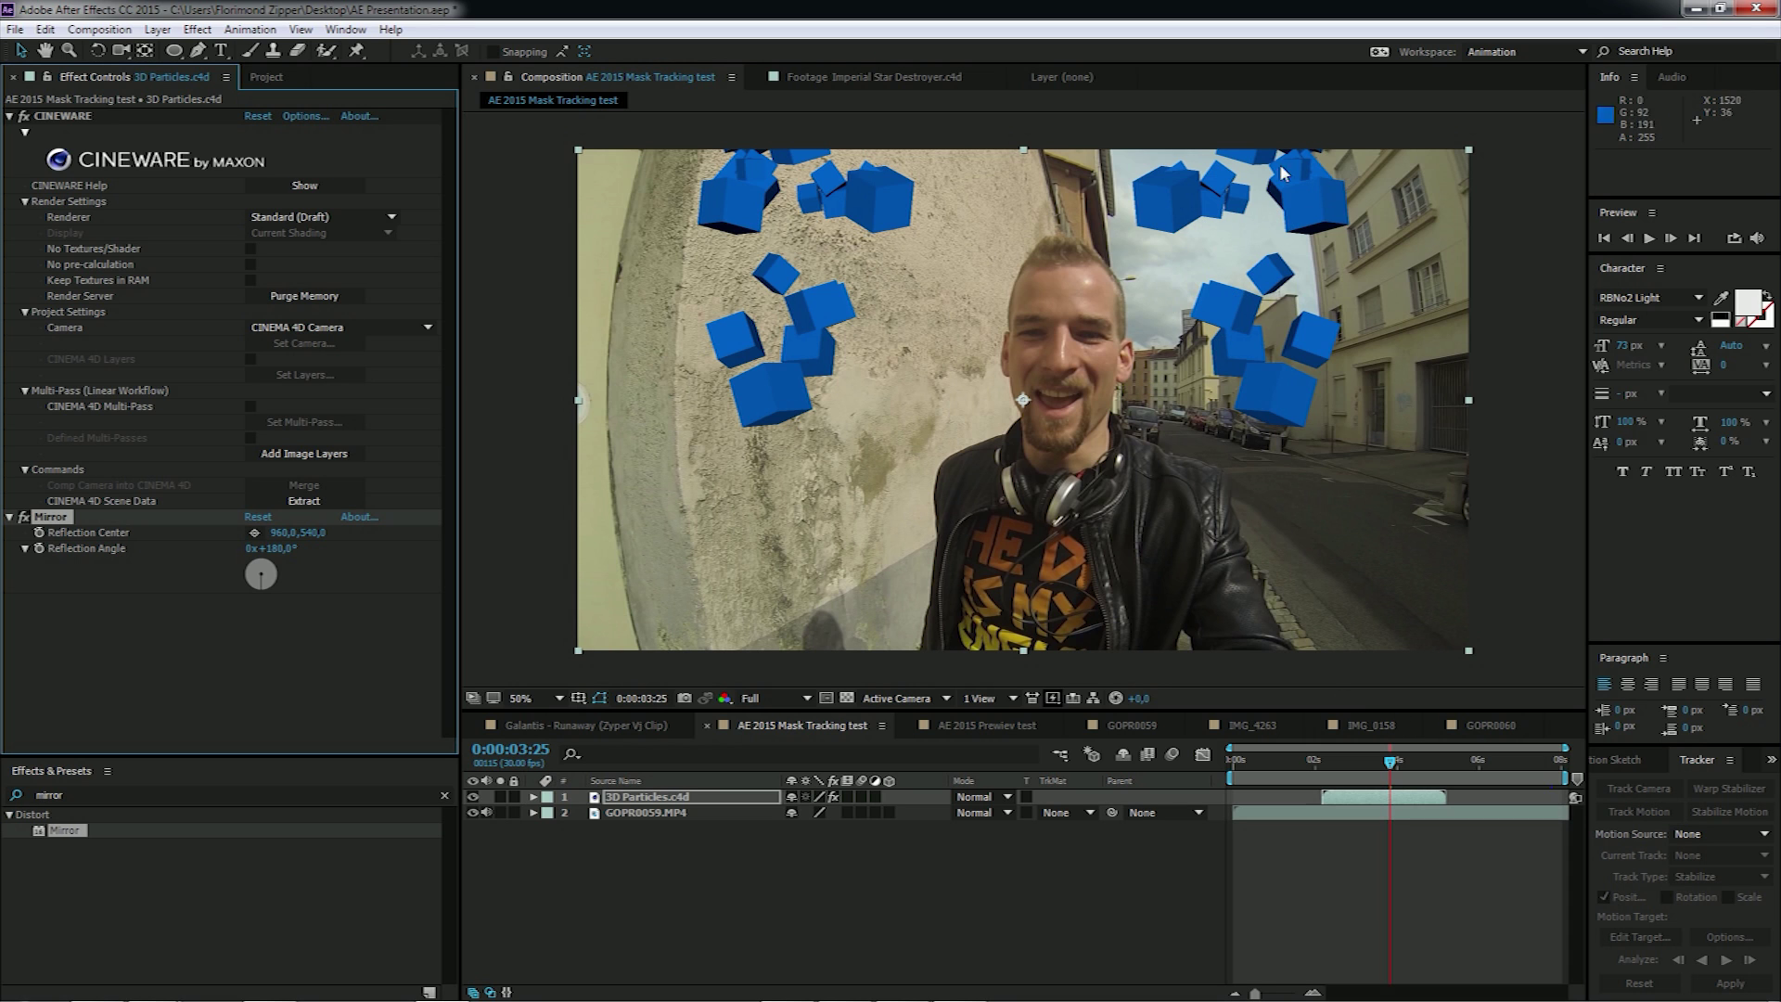
Step: Preview the mirrored particles over the footage from 0:00:02:22
left_click(1361, 768)
left_click_drag(1361, 768, 1344, 768)
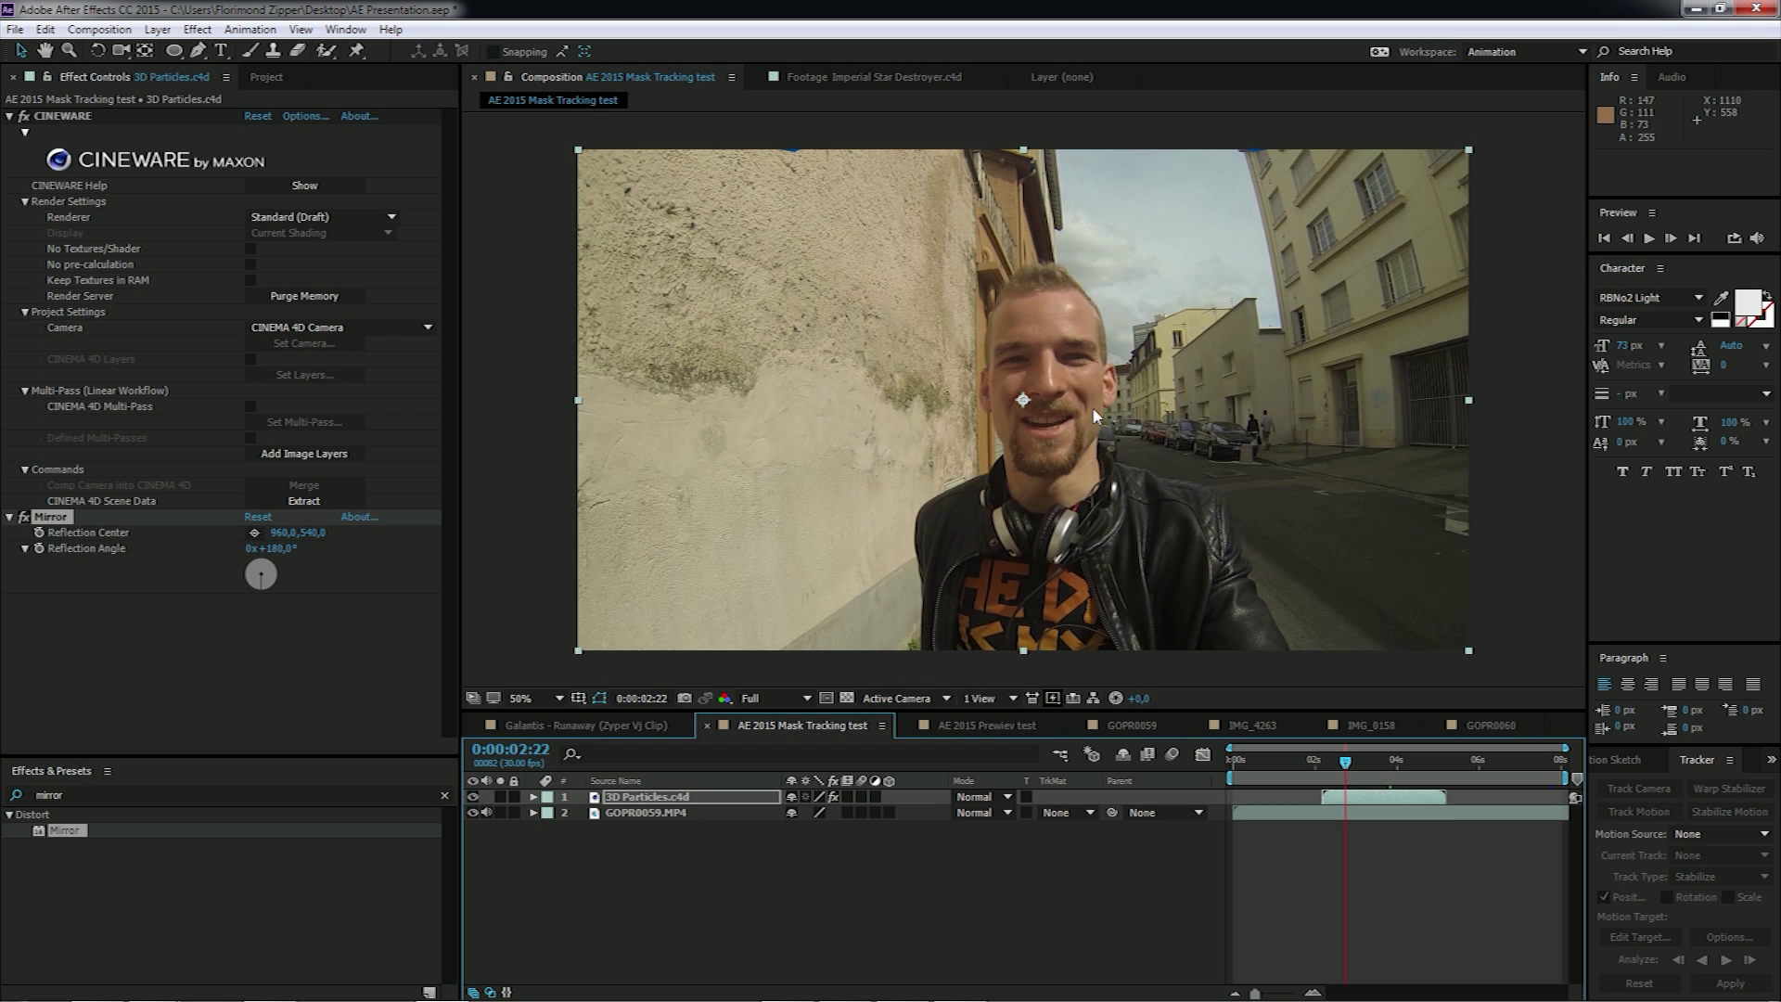
key("space")
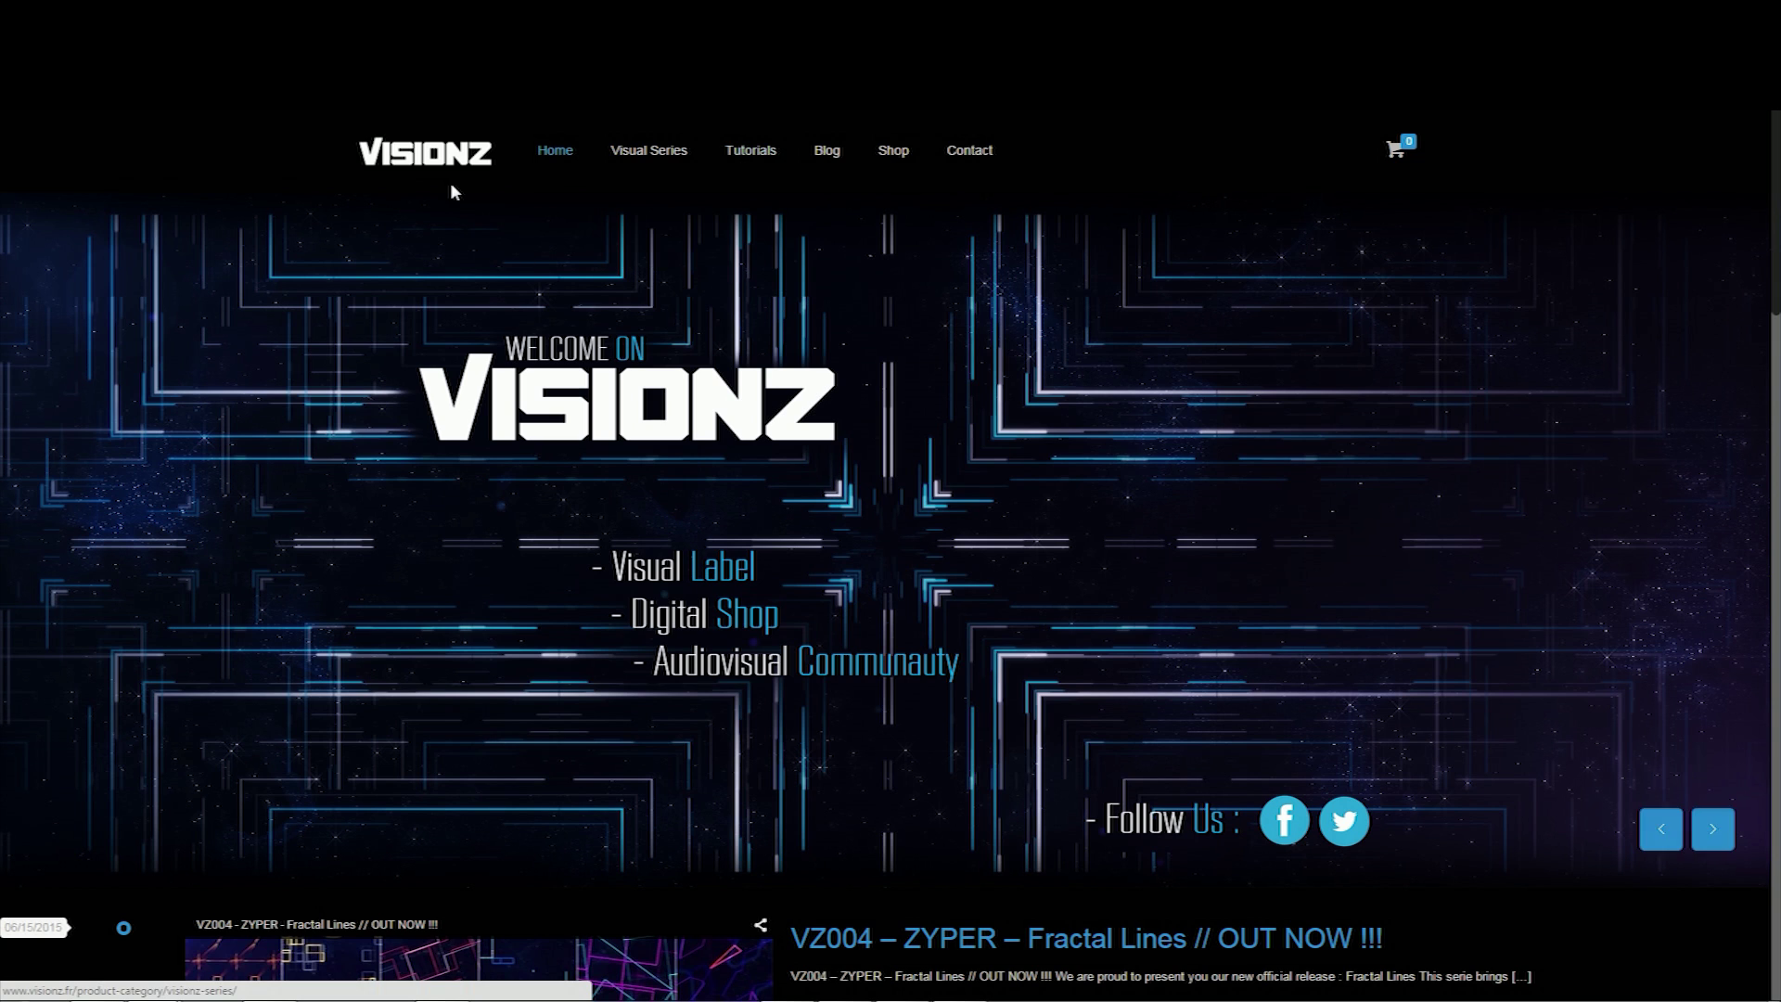
Step: Switch to the Visionz website, open the Visual Tutorials page, and look over its tutorials and the site's tutorial categories
mouse_move(759, 152)
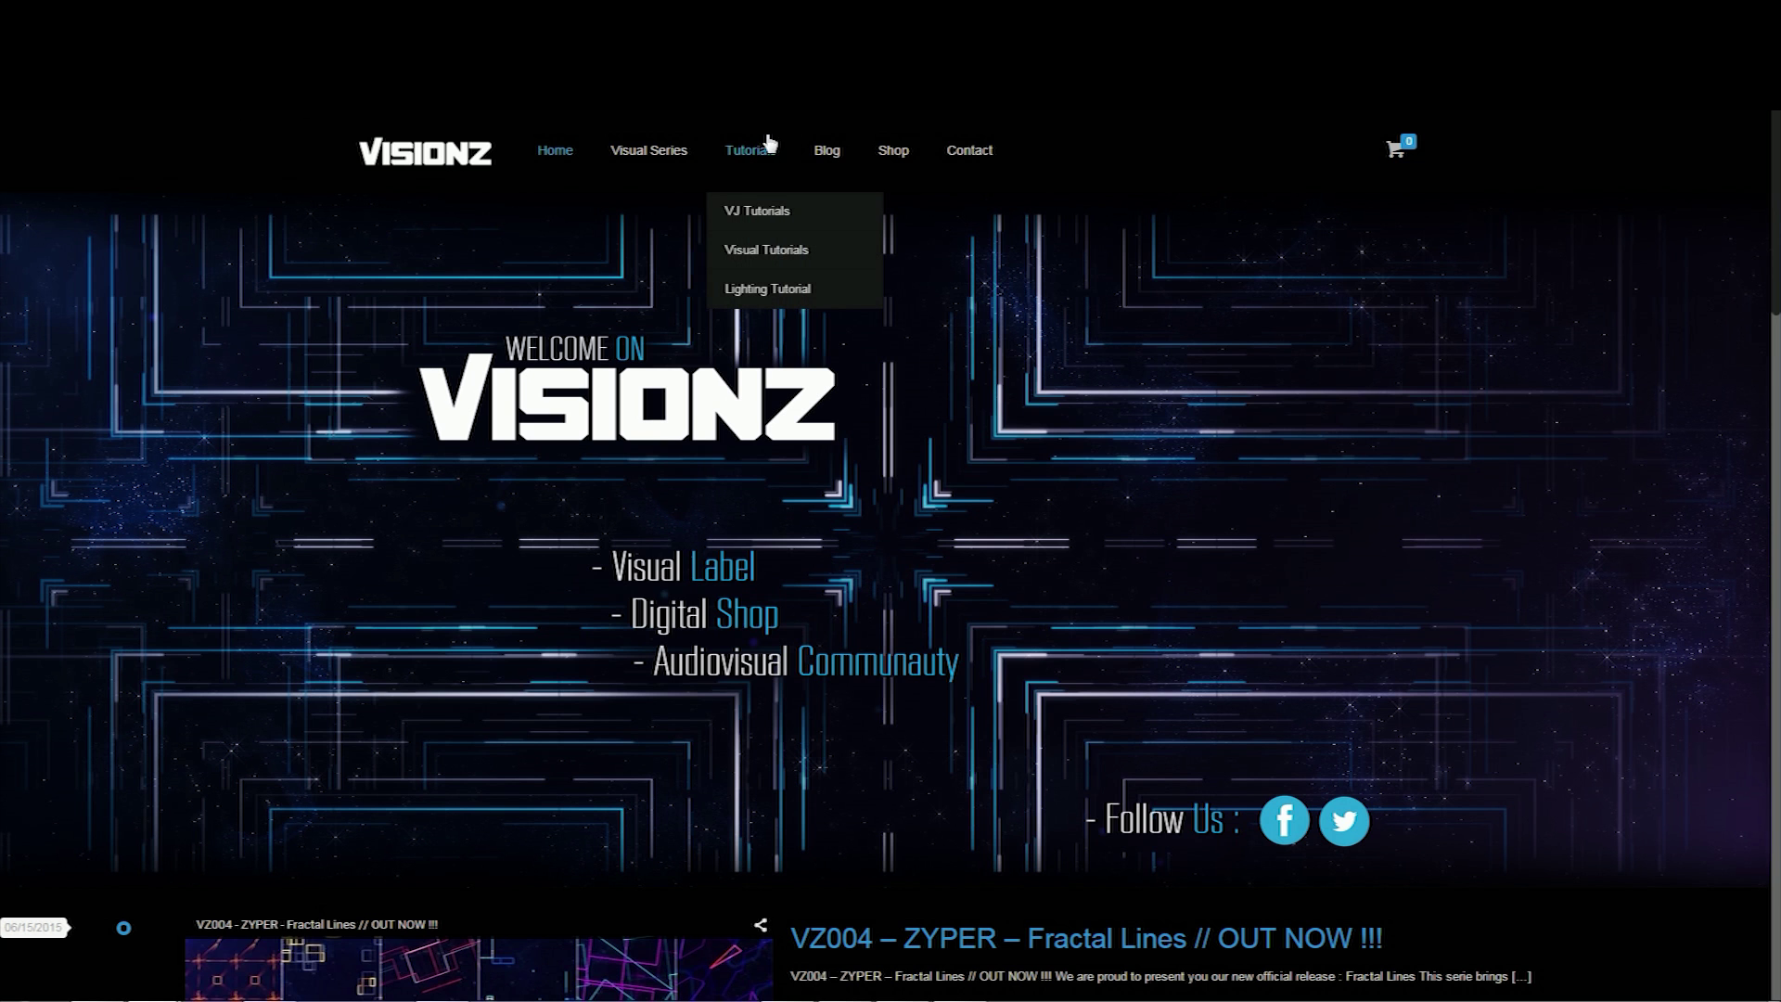
left_click(774, 254)
scroll(863, 520, "down", 3)
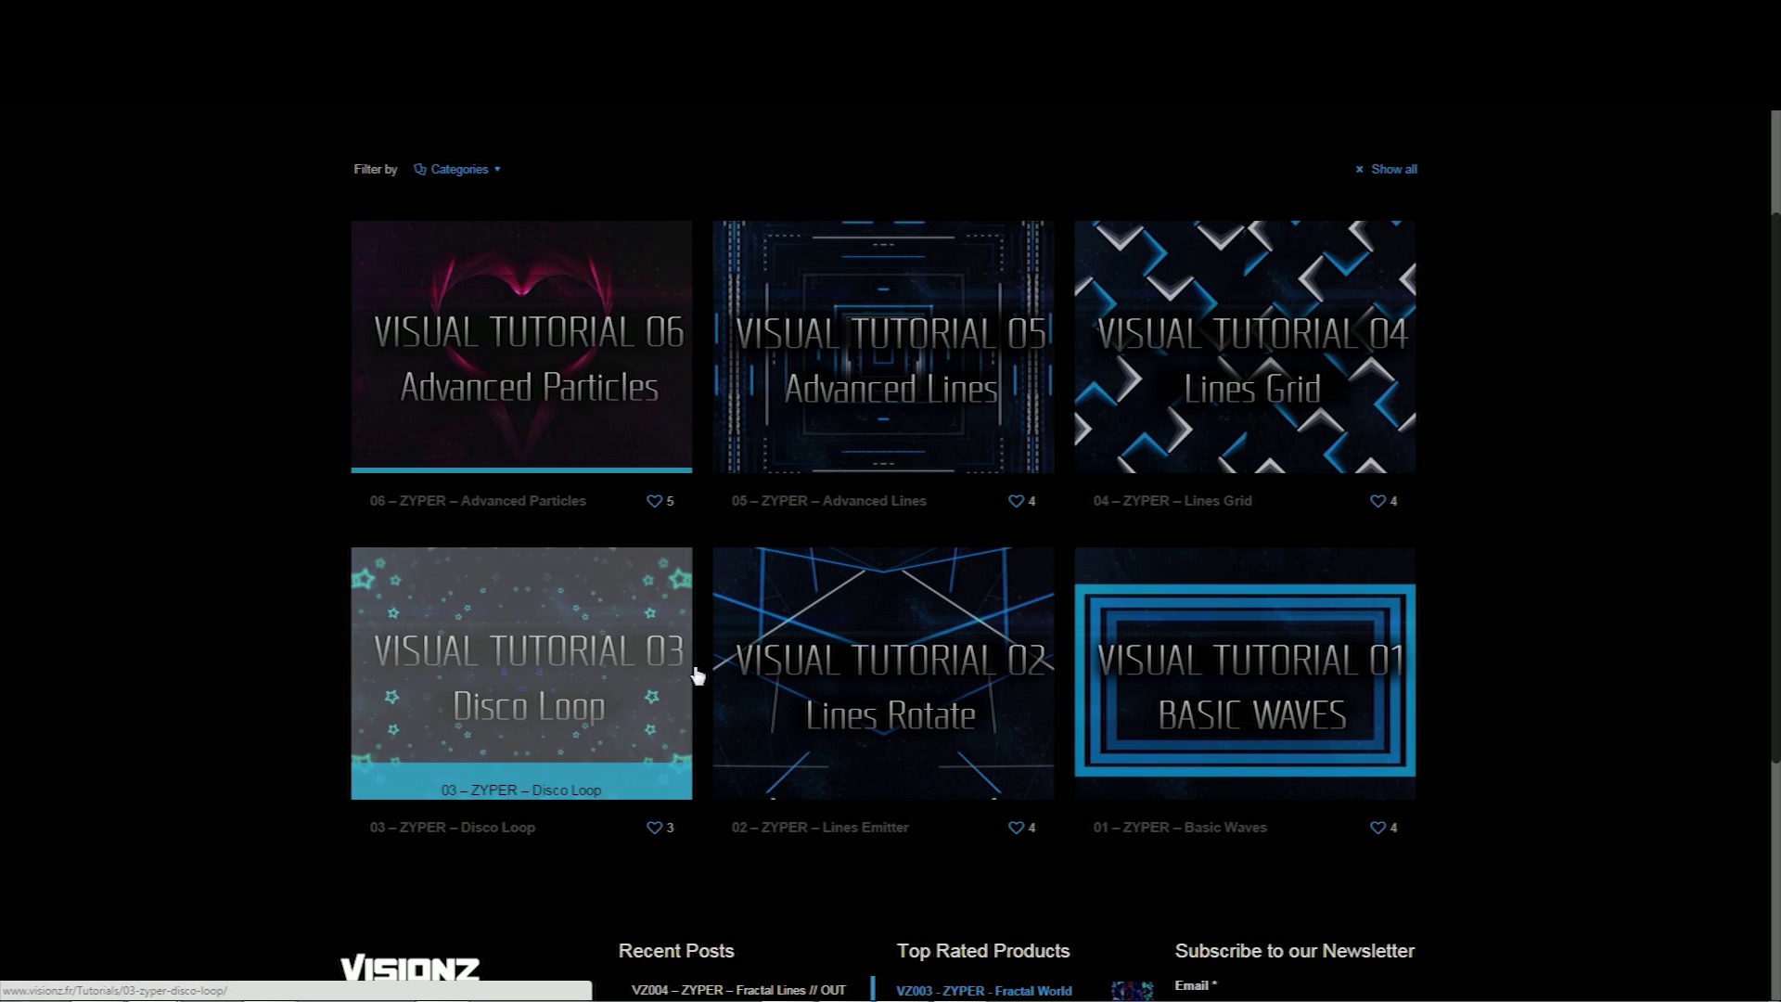
scroll(927, 630, "up", 3)
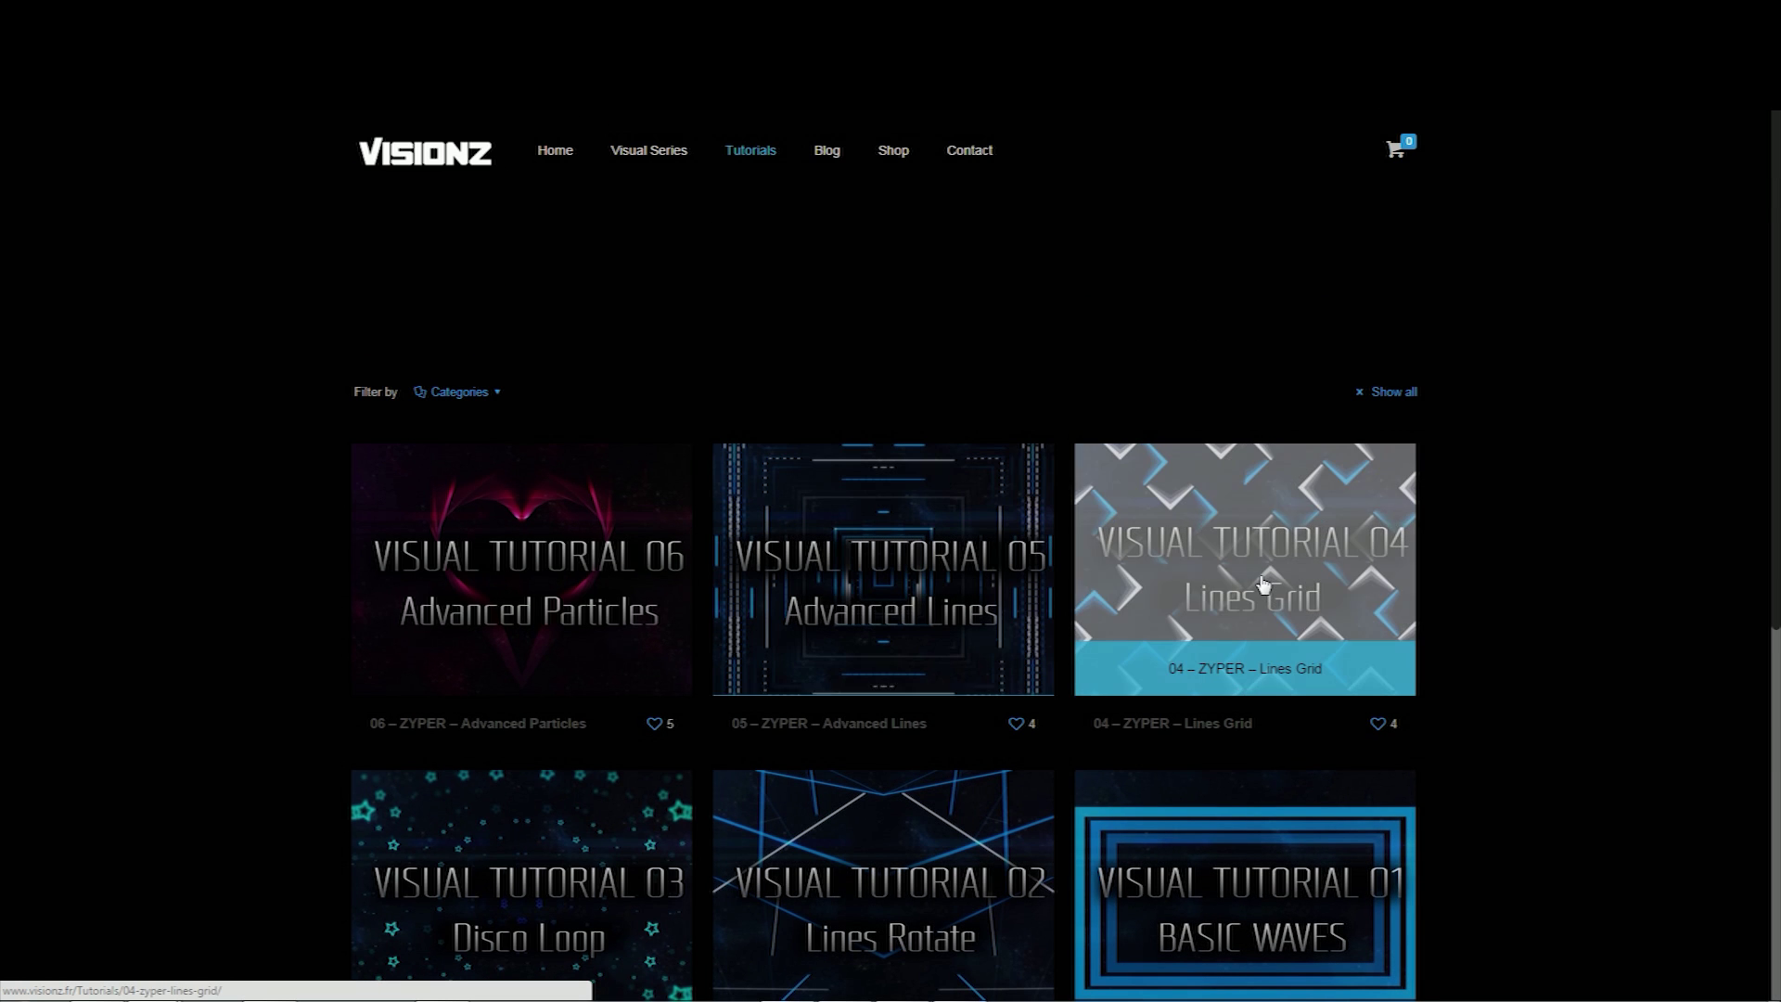
mouse_move(742, 167)
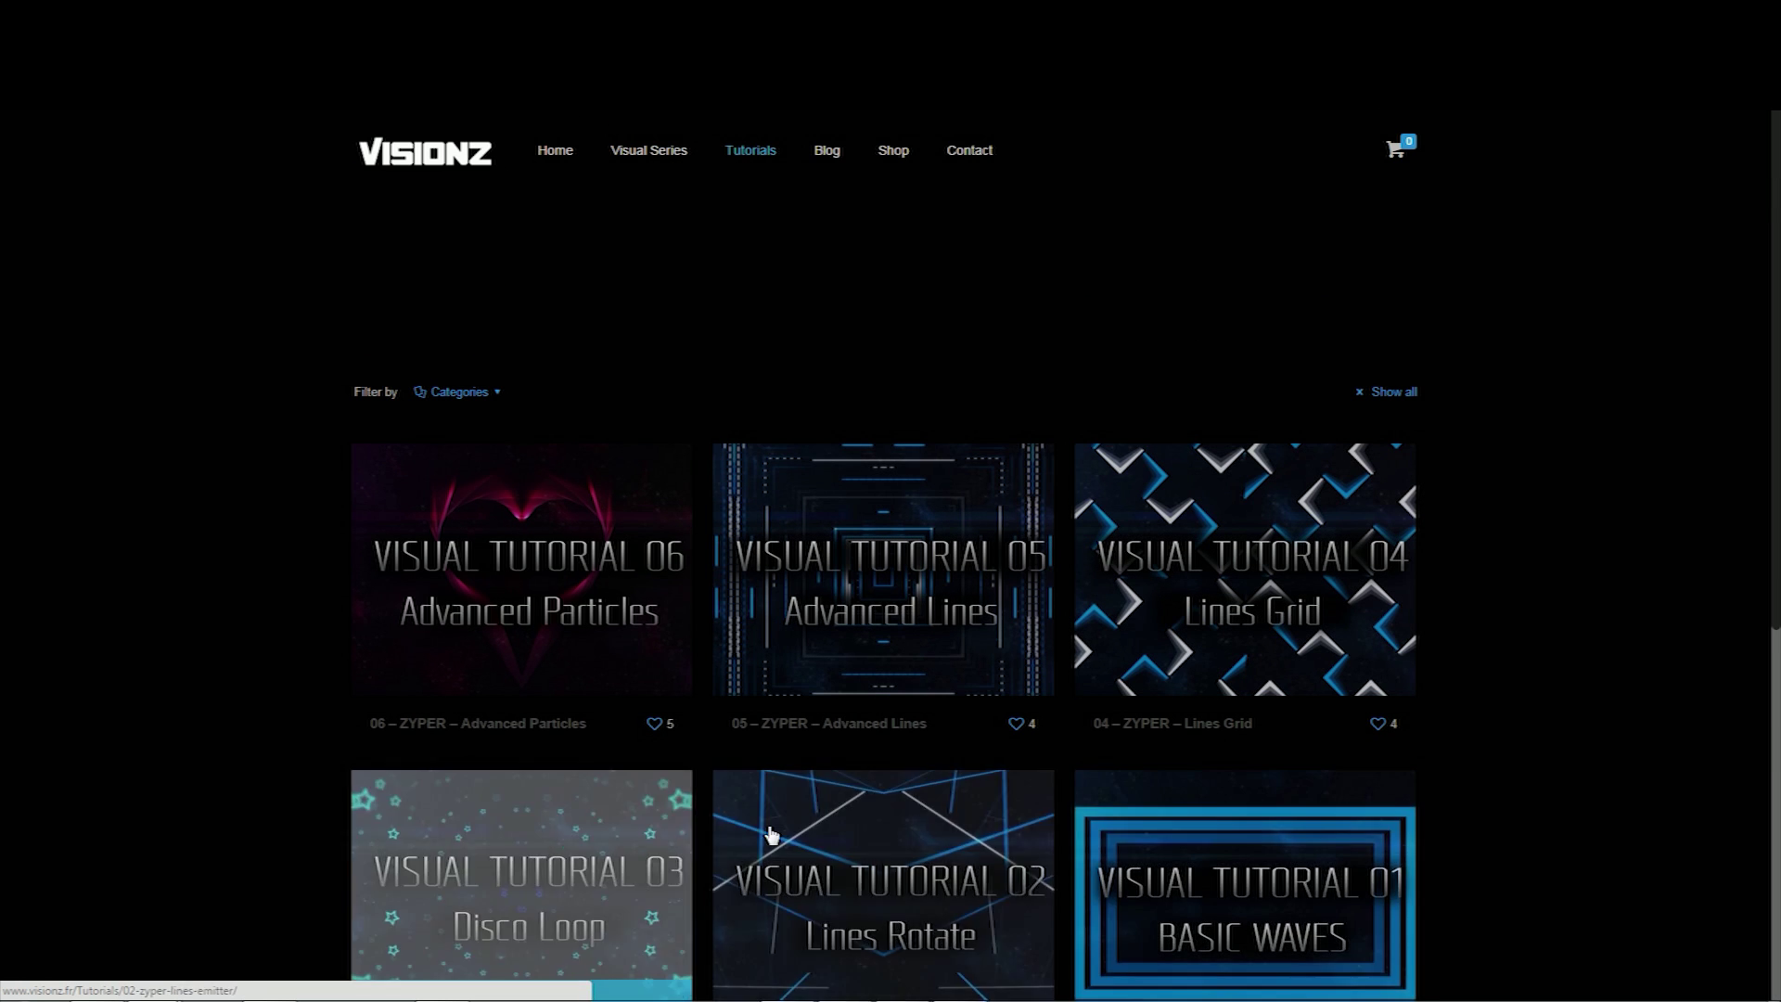
mouse_move(787, 125)
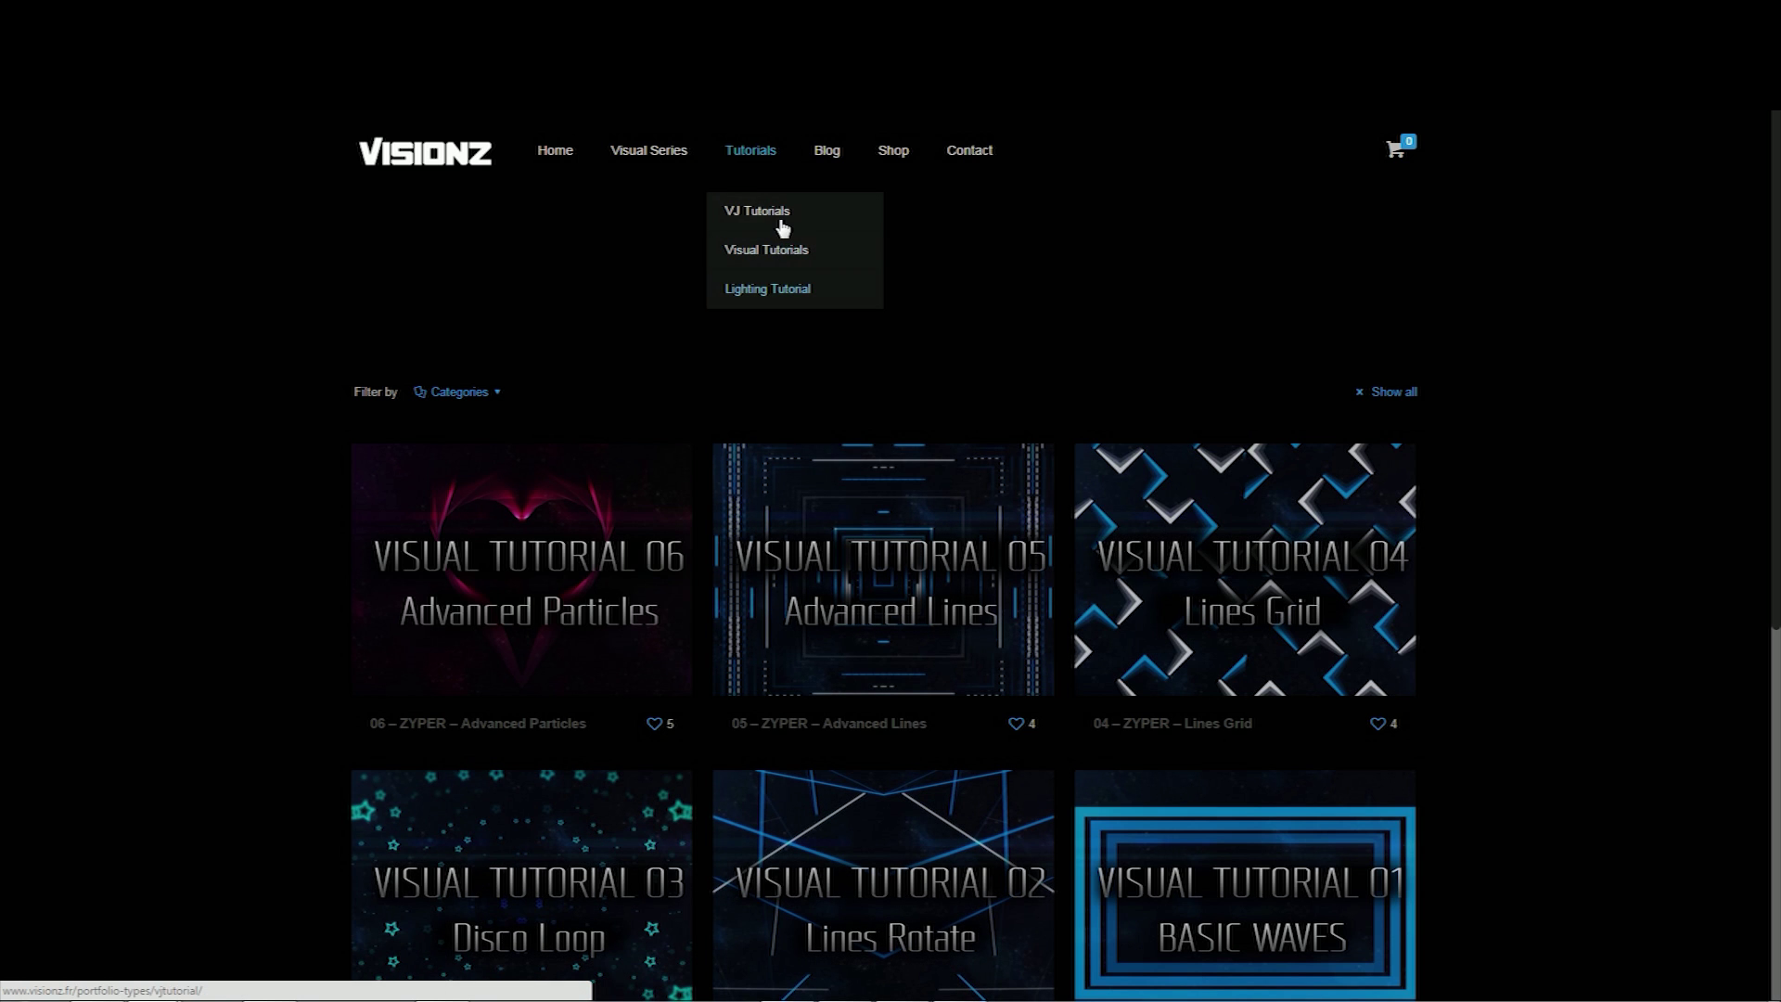
left_click(782, 228)
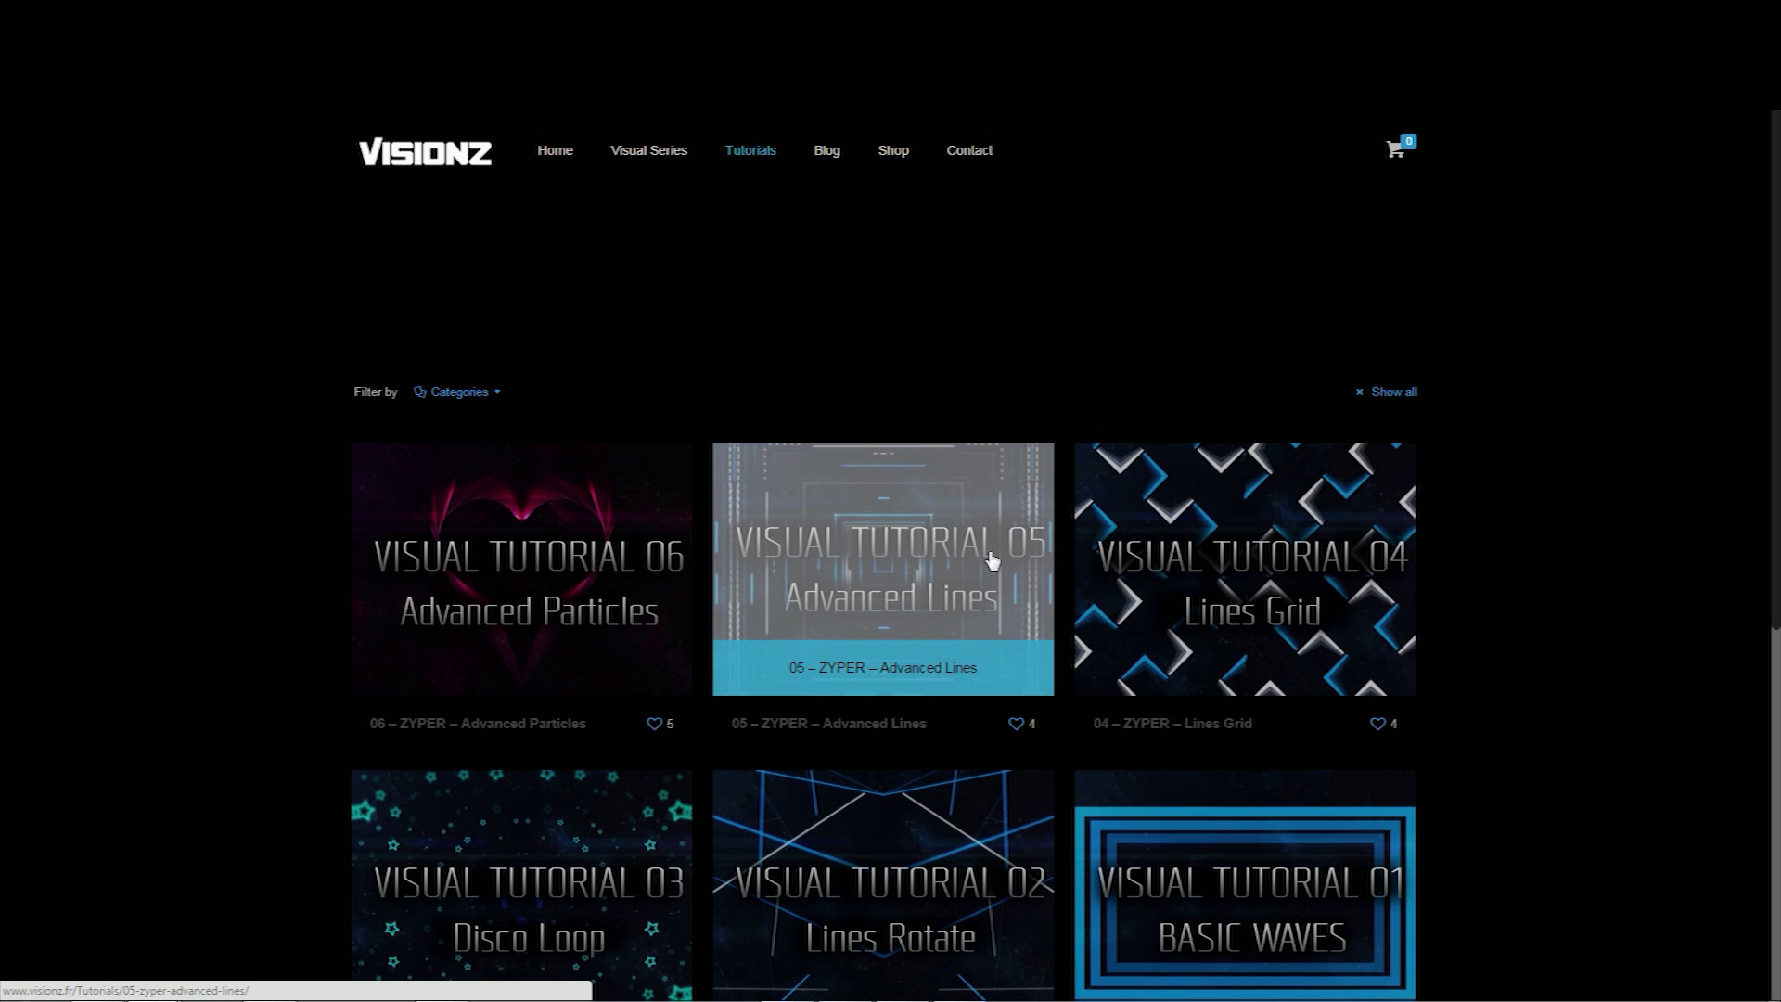